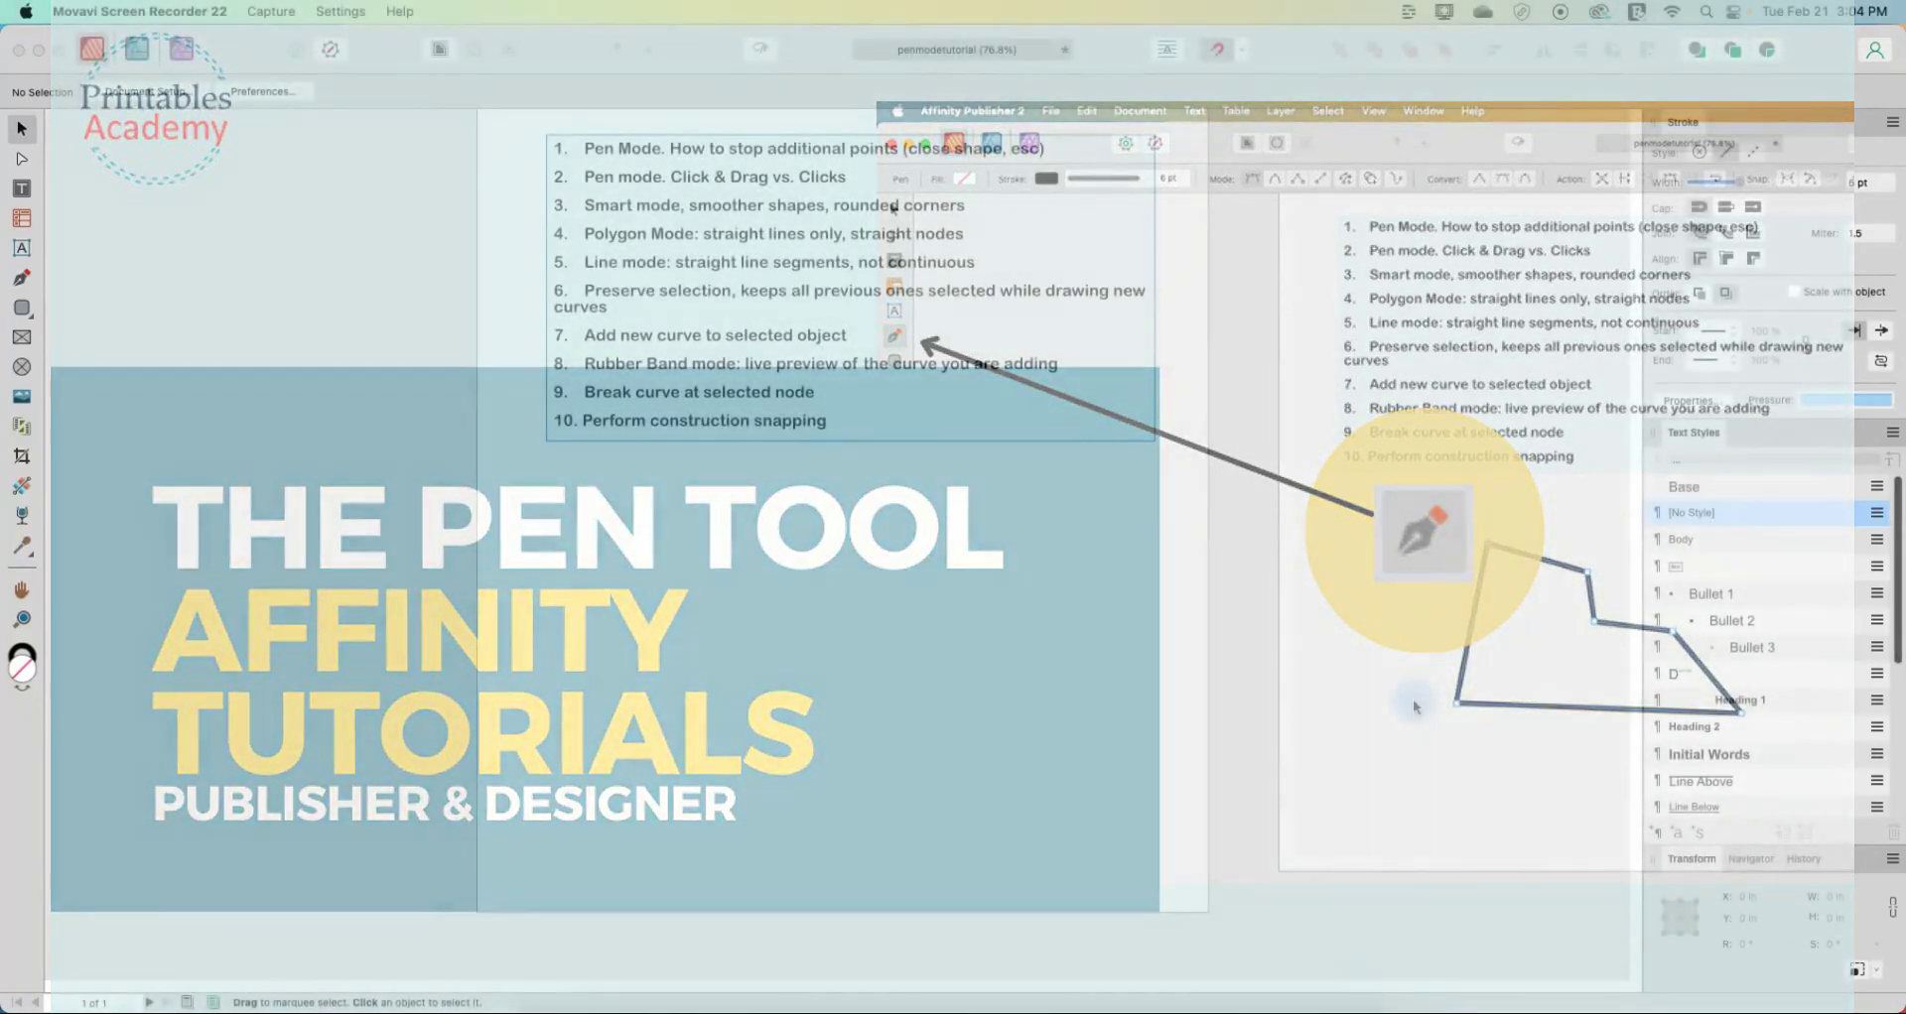
- Focus the tutorial document and activate the Pen tool below the ten-item tips list
{"action": "left_click", "coordinate": [1413, 702]}
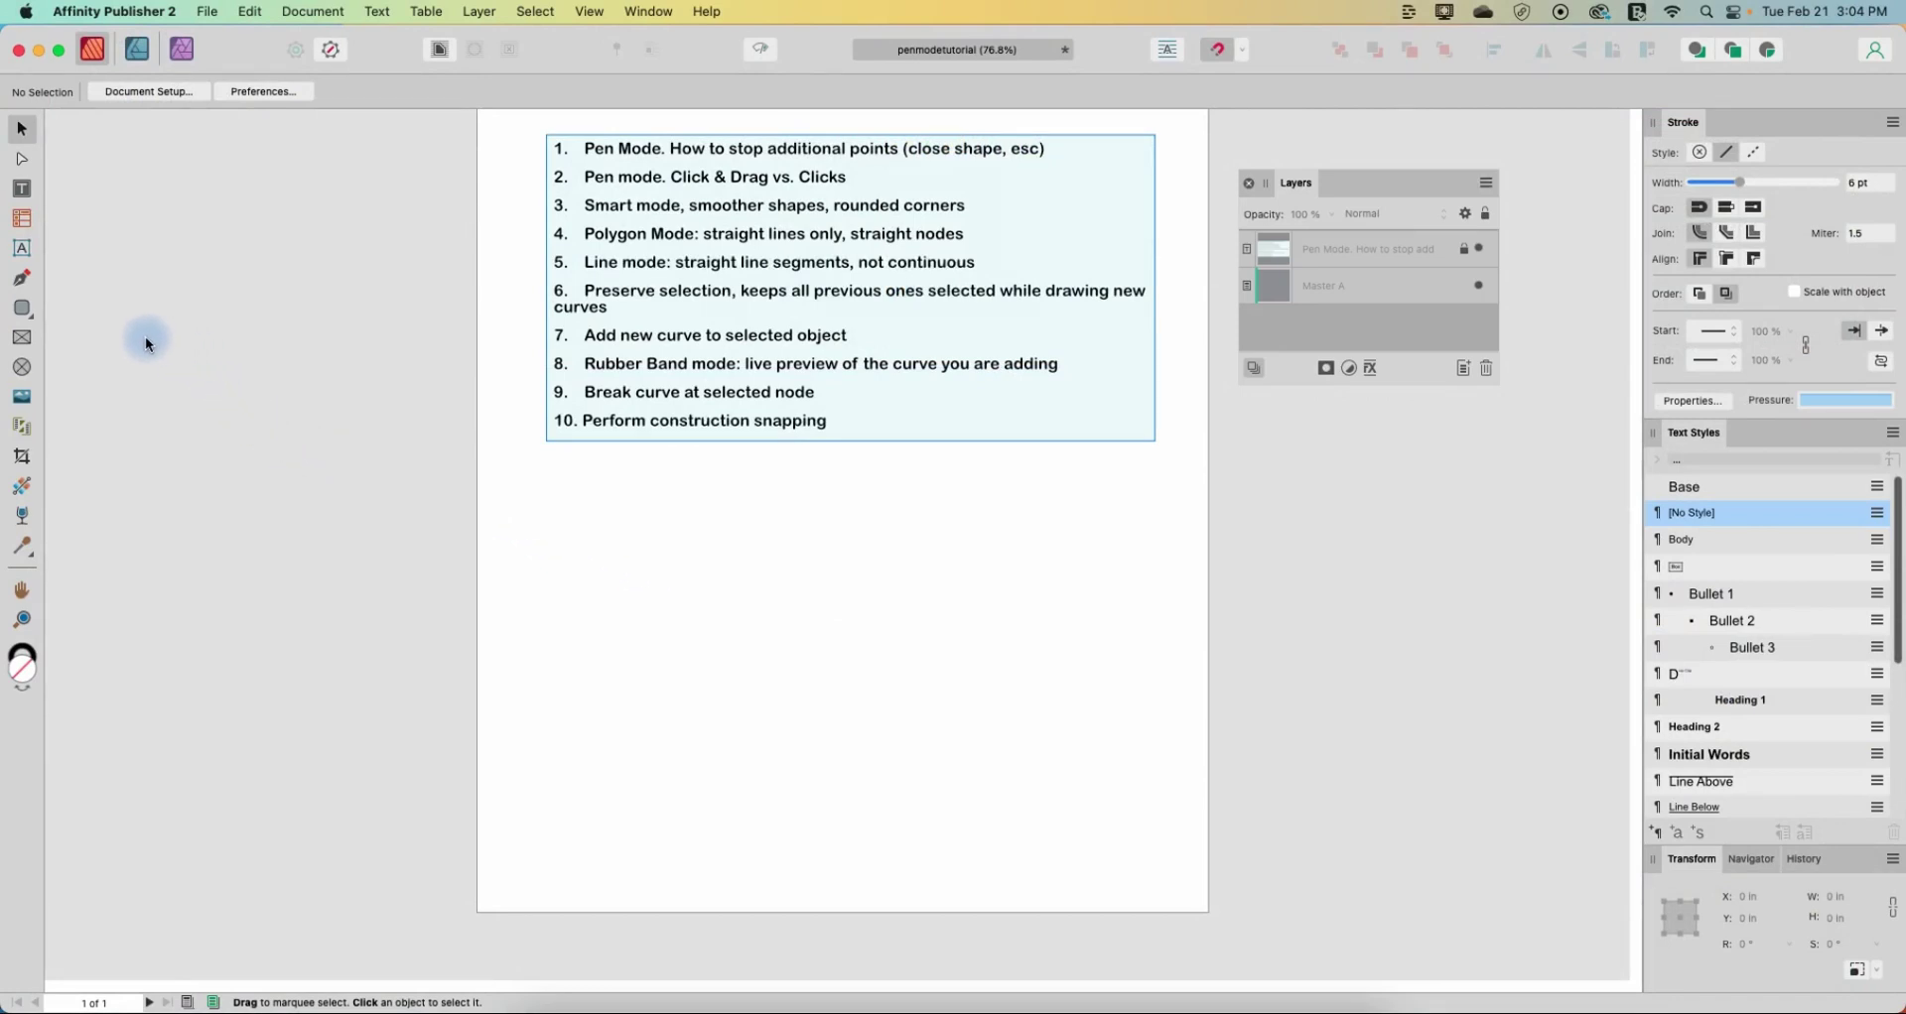
{"action": "left_click", "coordinate": [24, 287]}
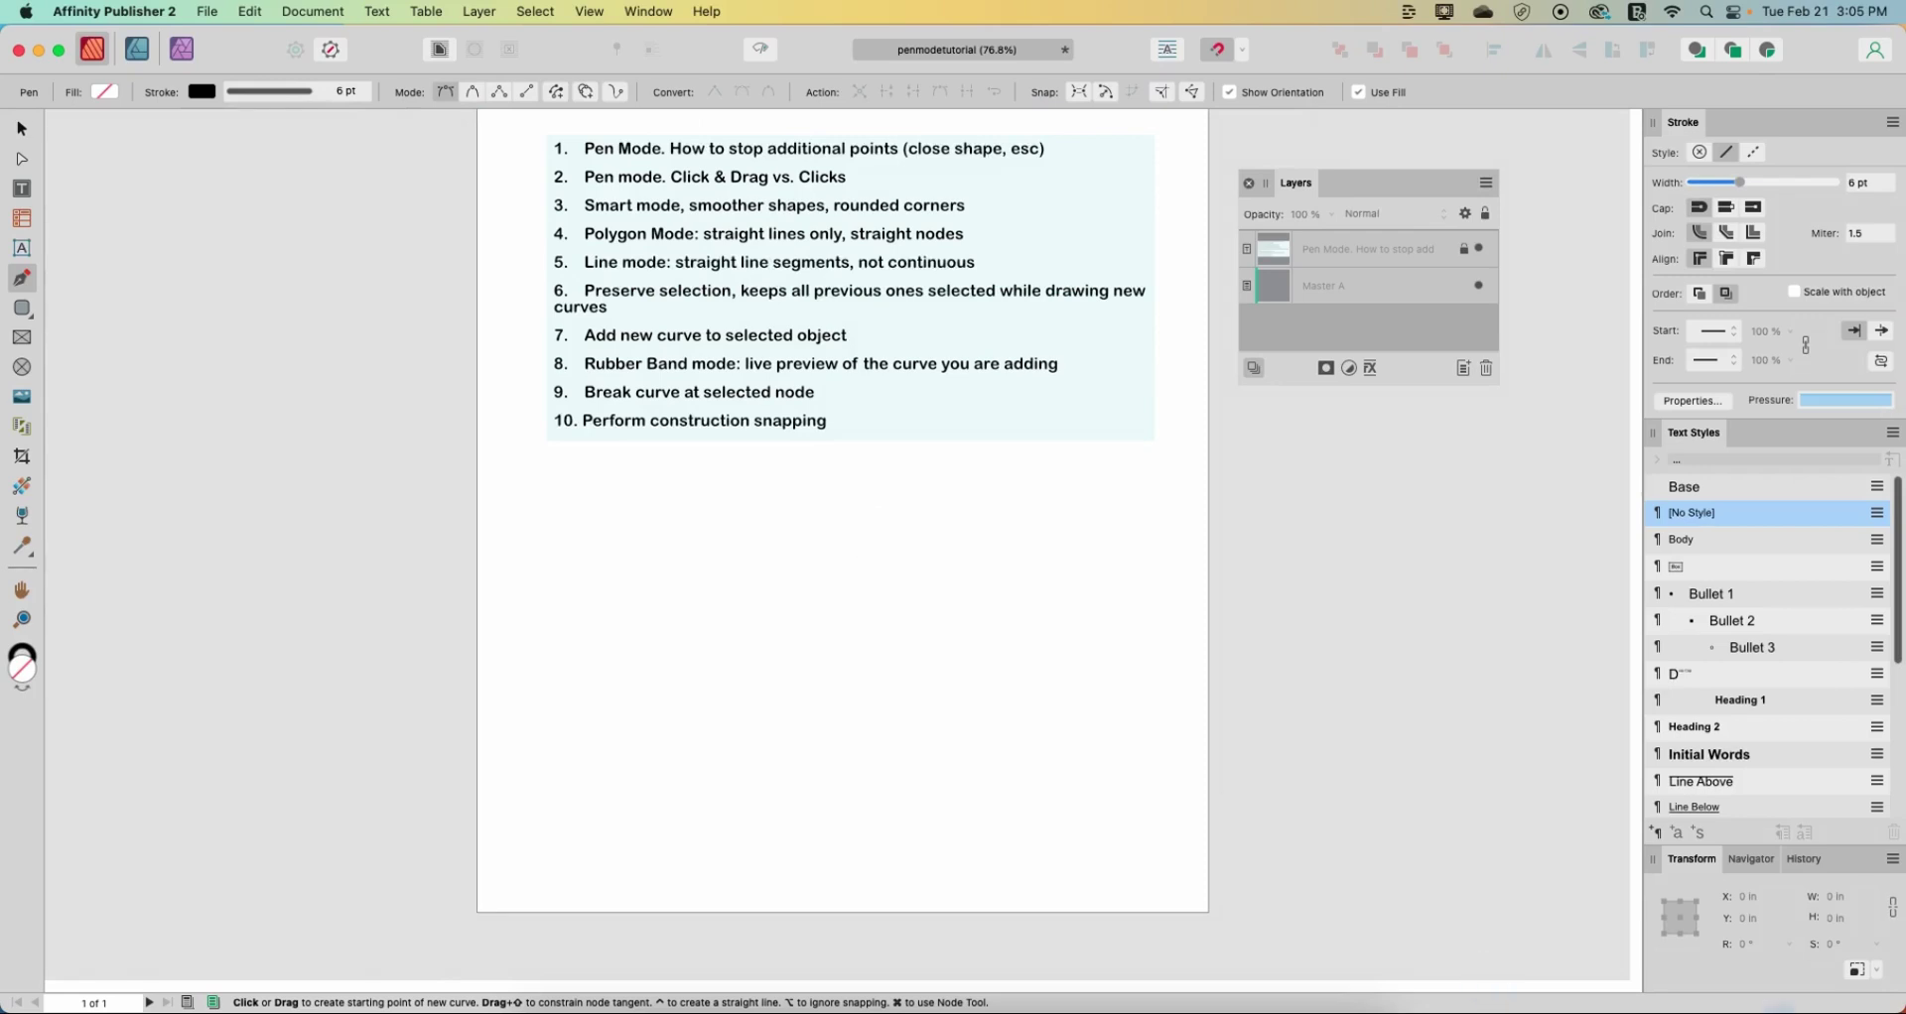
{"action": "left_click", "coordinate": [1796, 1003]}
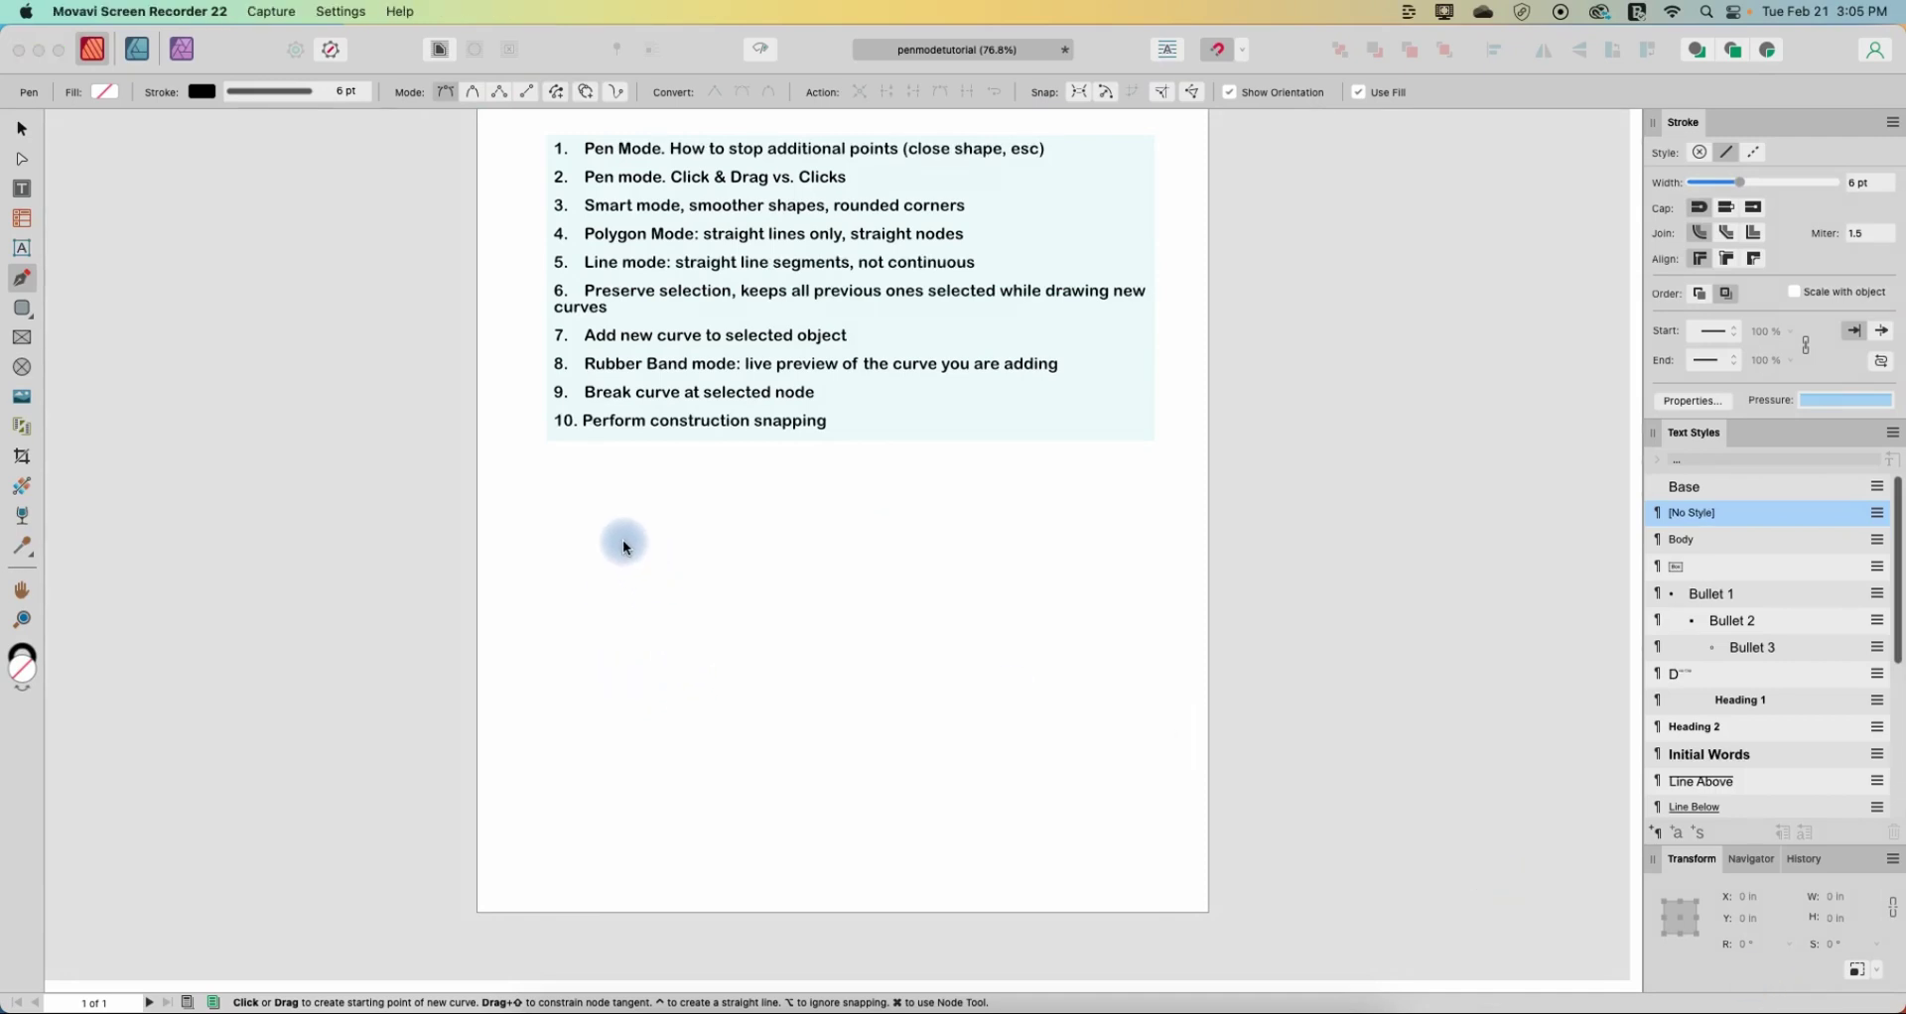
{"action": "left_click", "coordinate": [24, 281]}
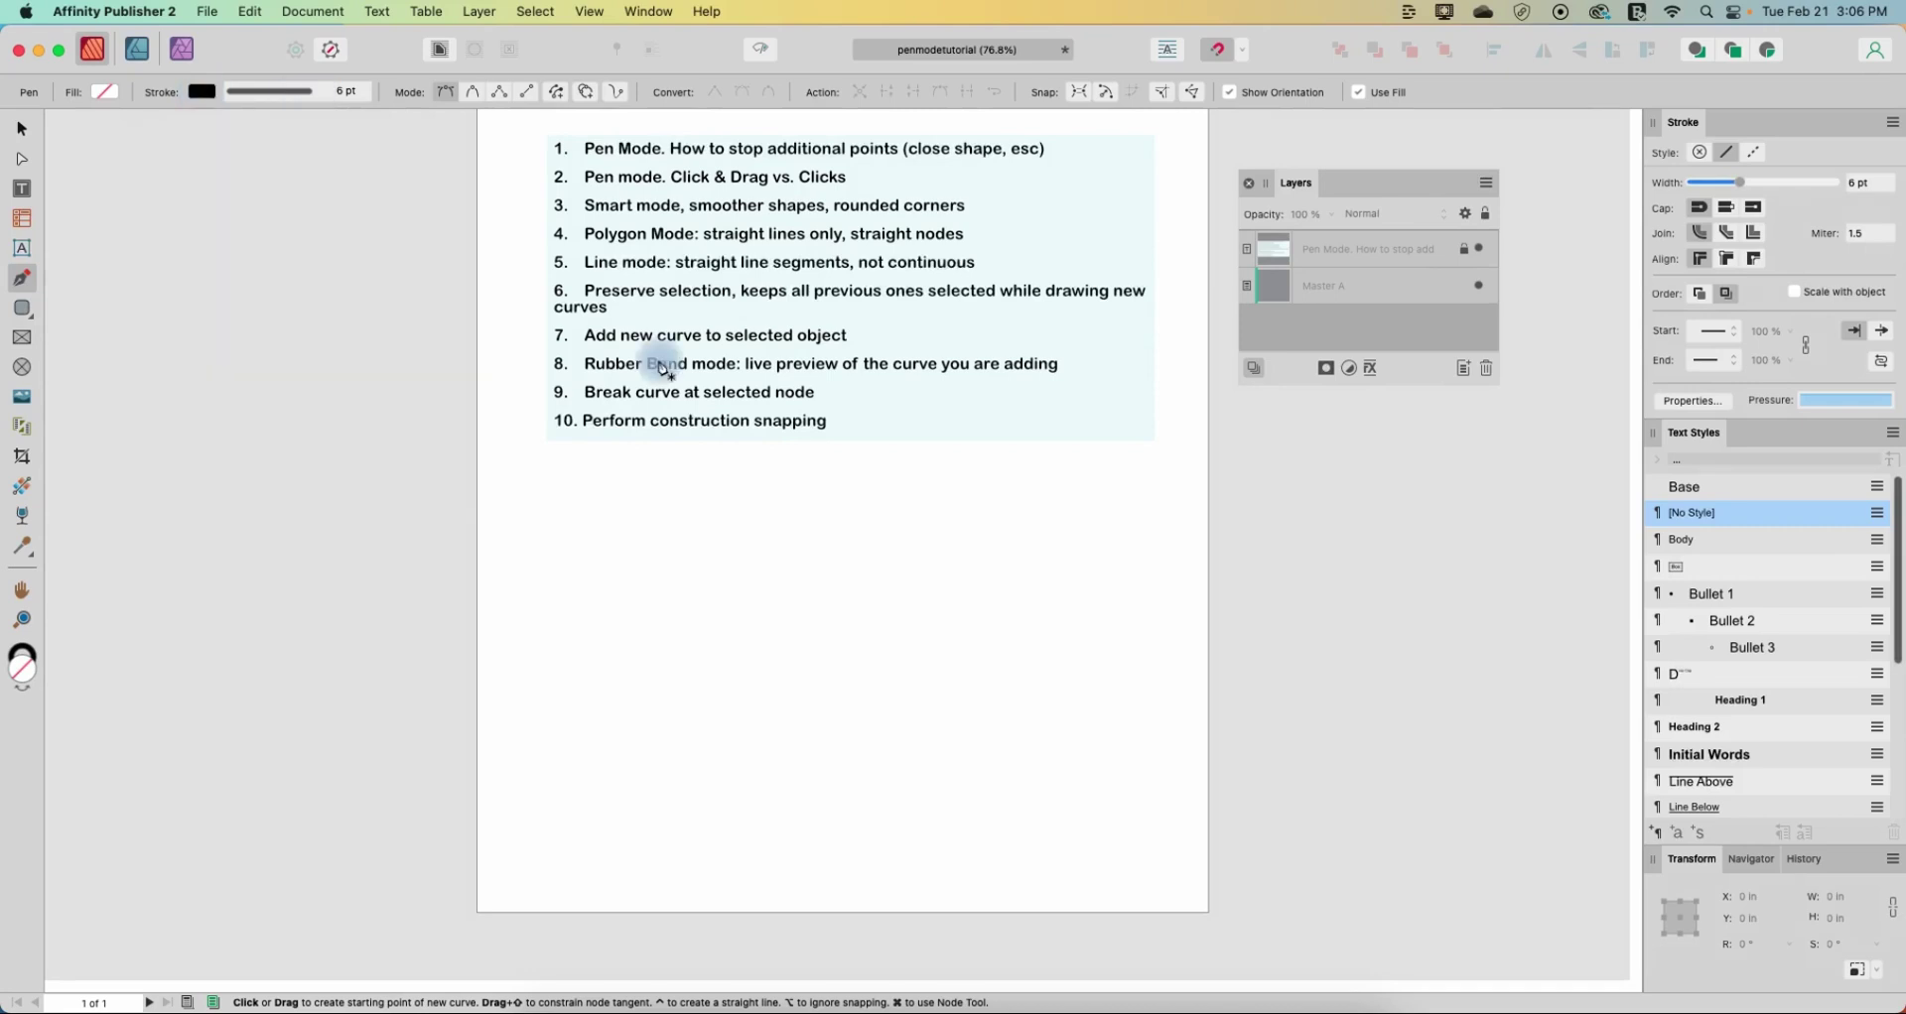
- Draw a closed six-cornered straight-edged shape below the tips list
{"action": "left_click", "coordinate": [650, 529]}
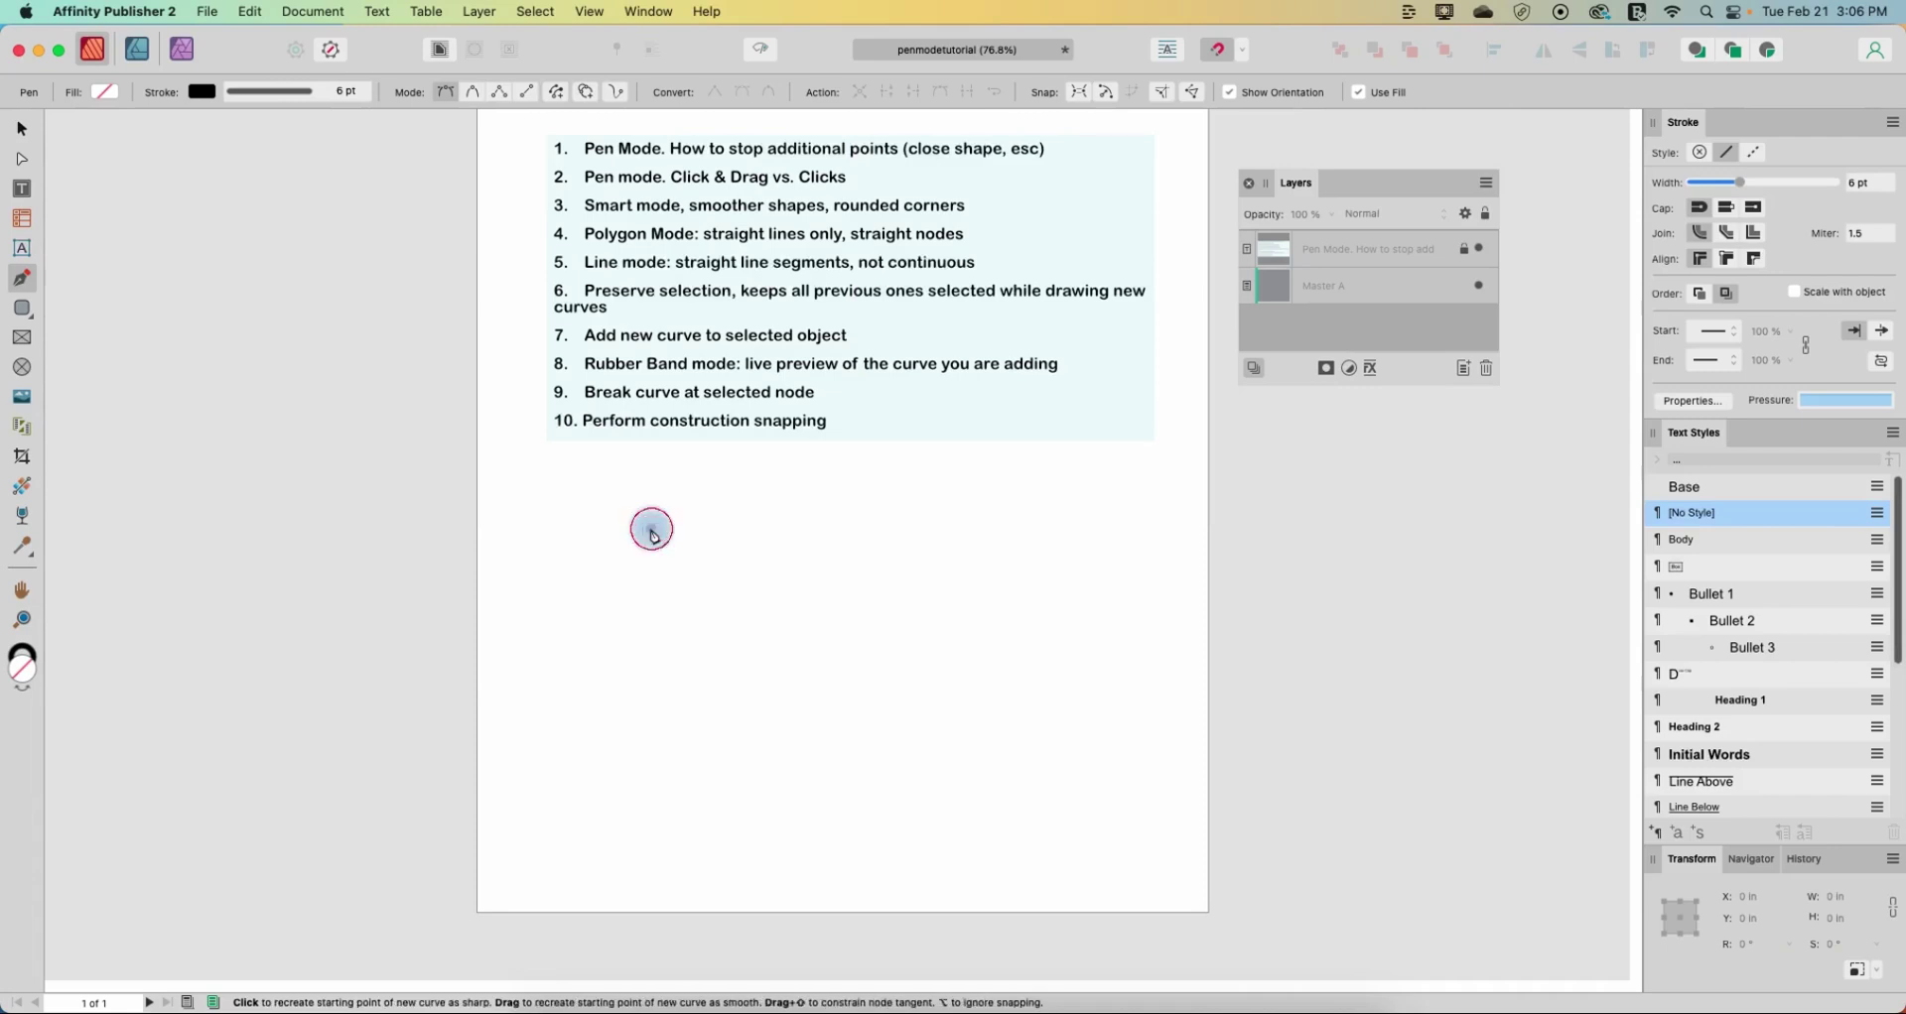
{"action": "left_click", "coordinate": [1012, 564]}
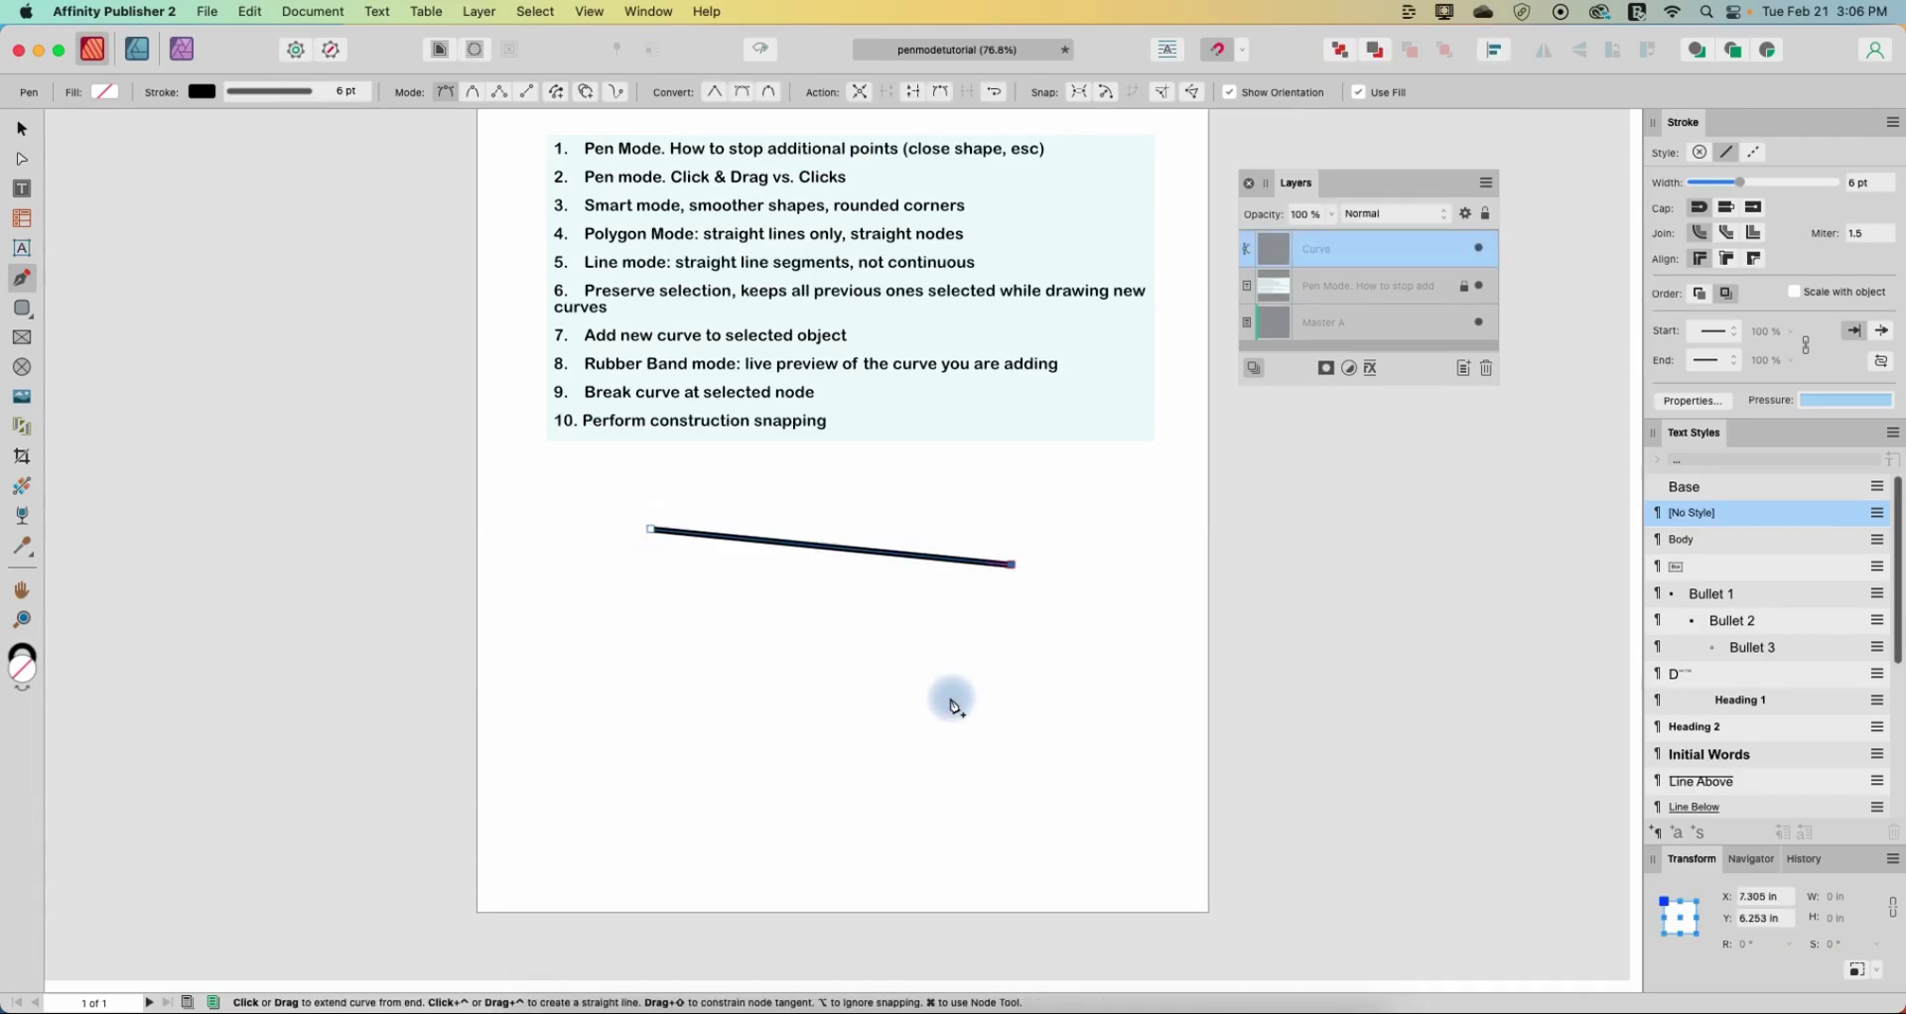
{"action": "left_click", "coordinate": [951, 699]}
{"action": "left_click", "coordinate": [767, 695]}
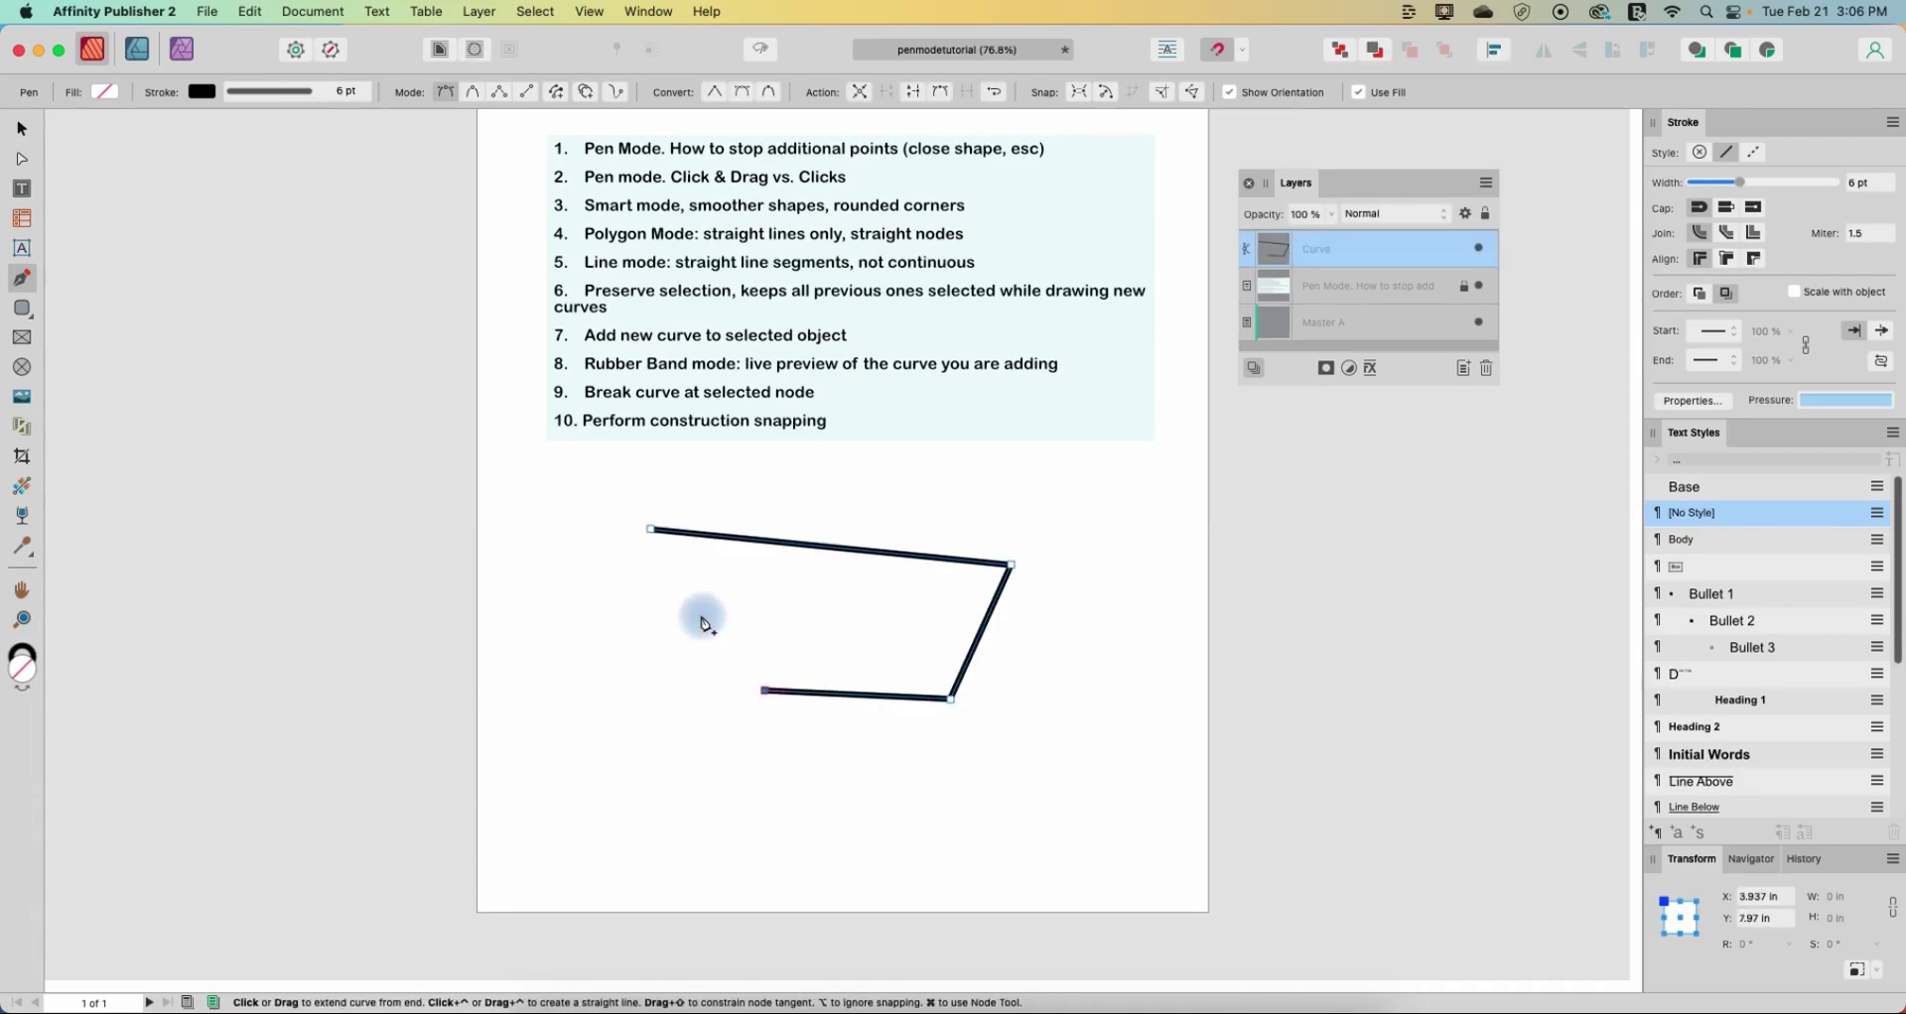
{"action": "left_click", "coordinate": [701, 616]}
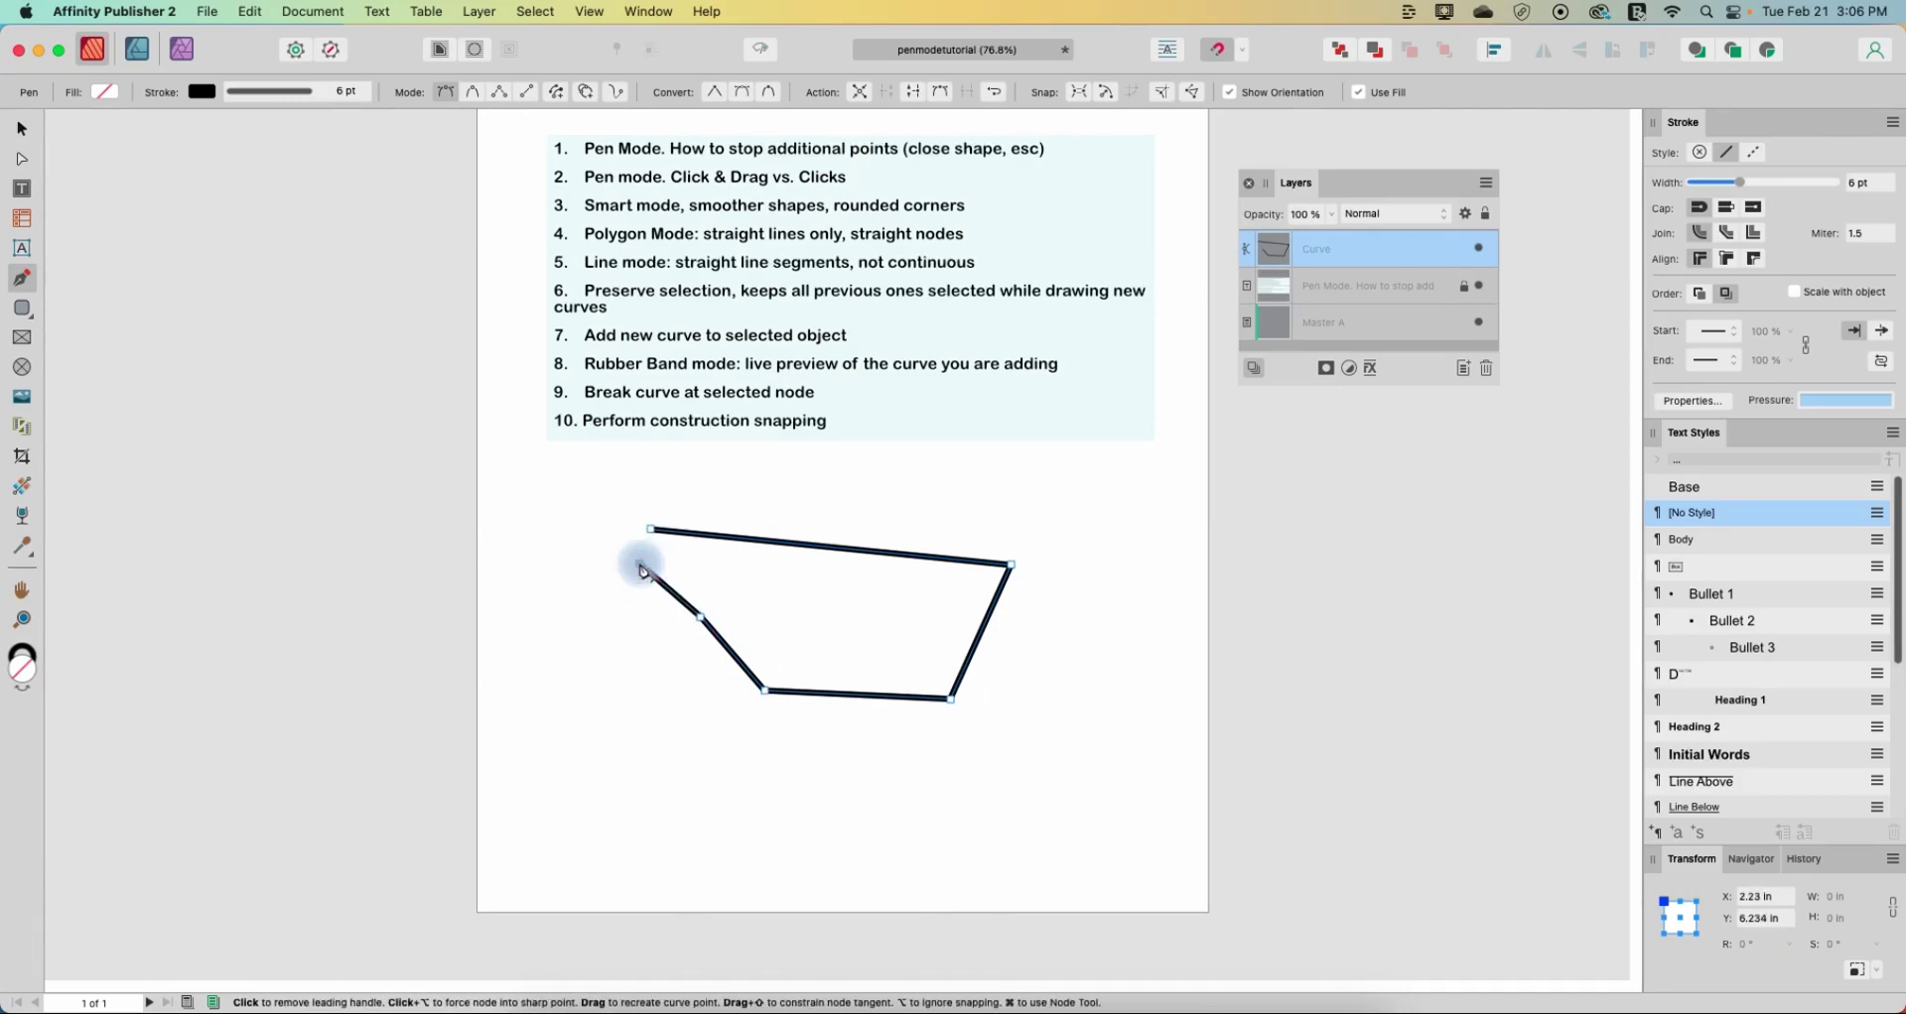
{"action": "left_click", "coordinate": [639, 563]}
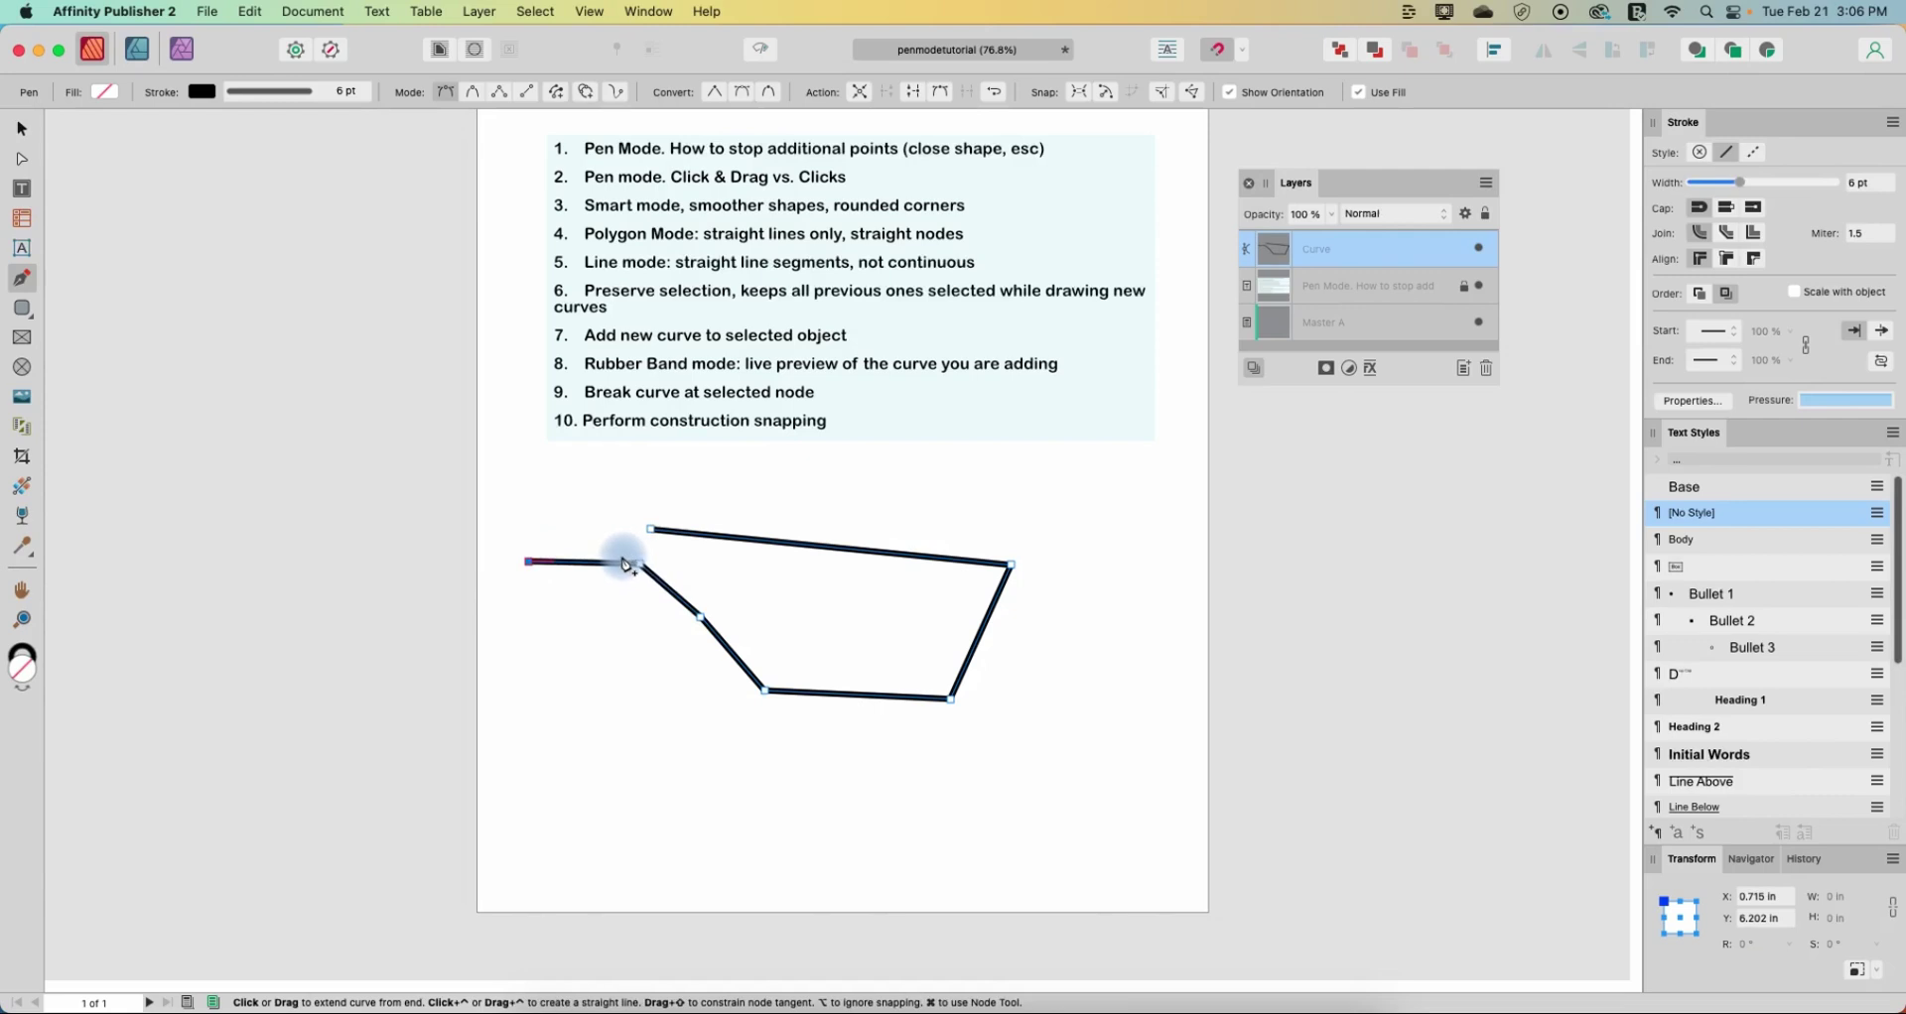
{"action": "left_click", "coordinate": [650, 534]}
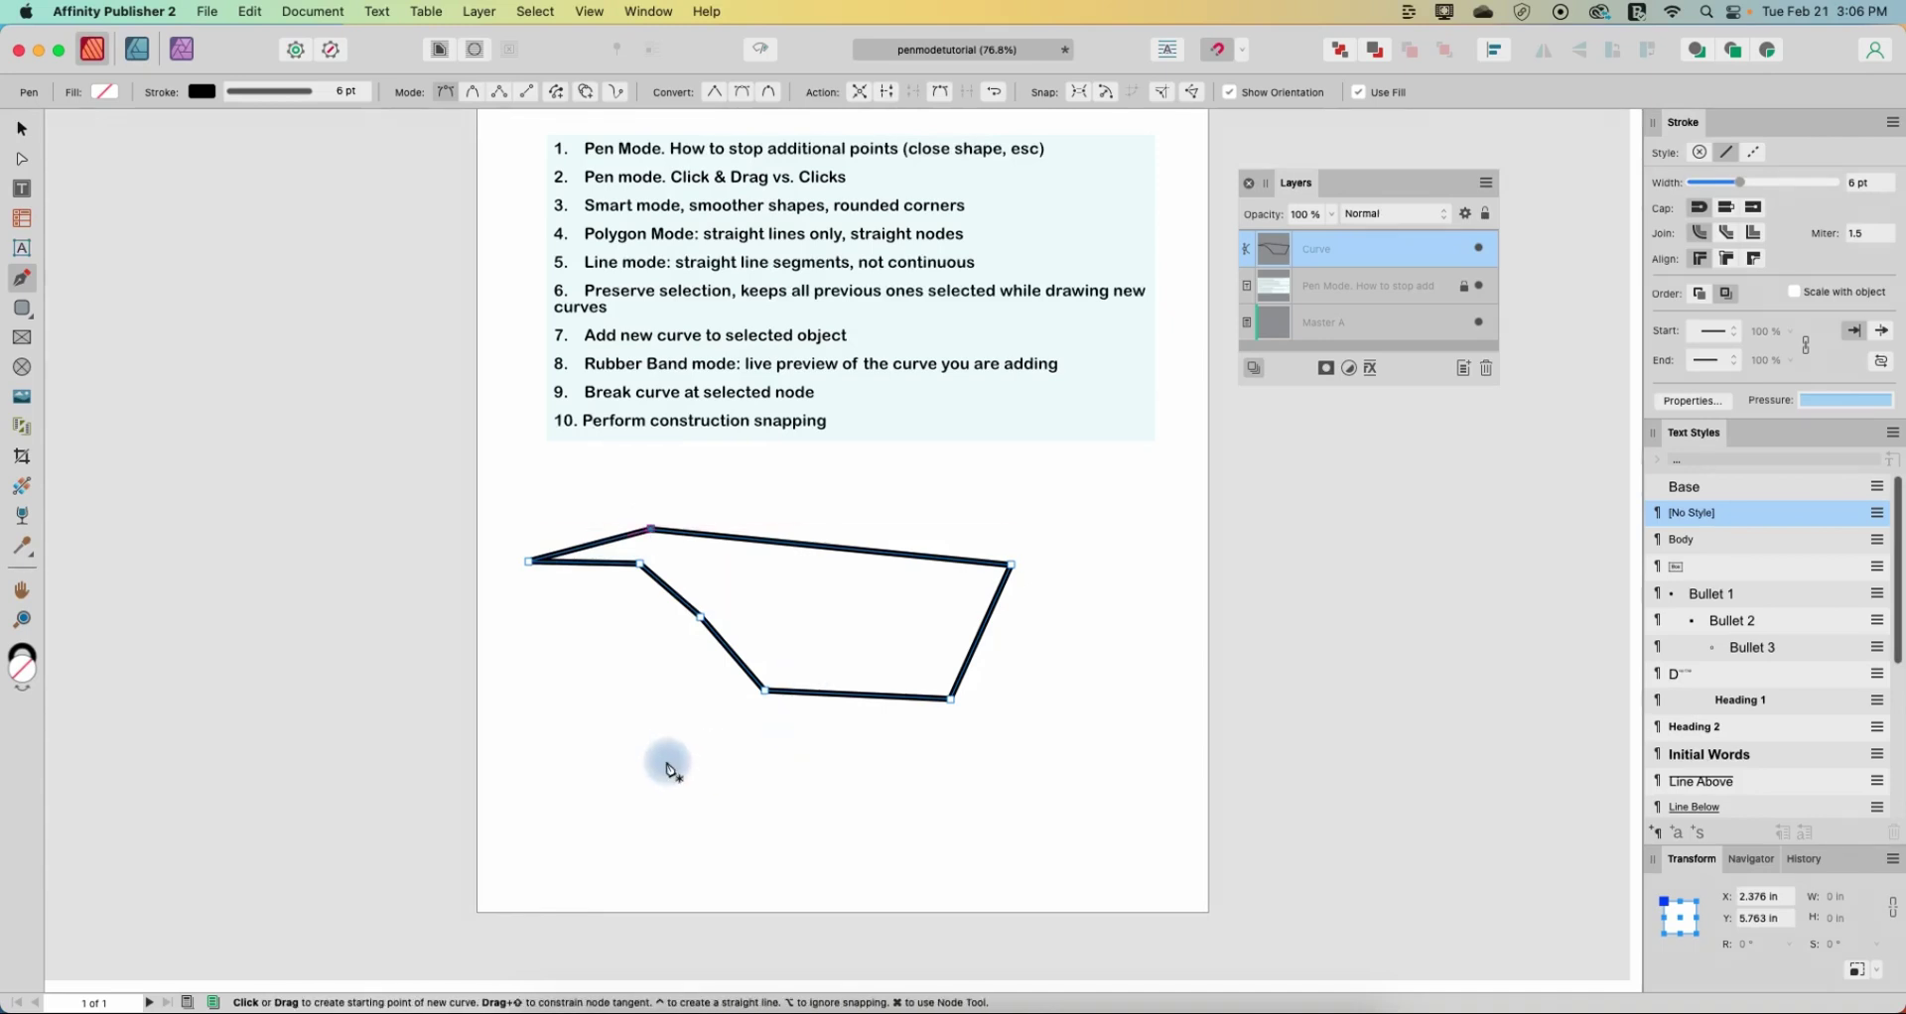
- Draw a second closed six-cornered straight-edged shape beneath the first
{"action": "left_click", "coordinate": [663, 761]}
{"action": "left_click", "coordinate": [809, 799]}
{"action": "left_click", "coordinate": [1024, 784]}
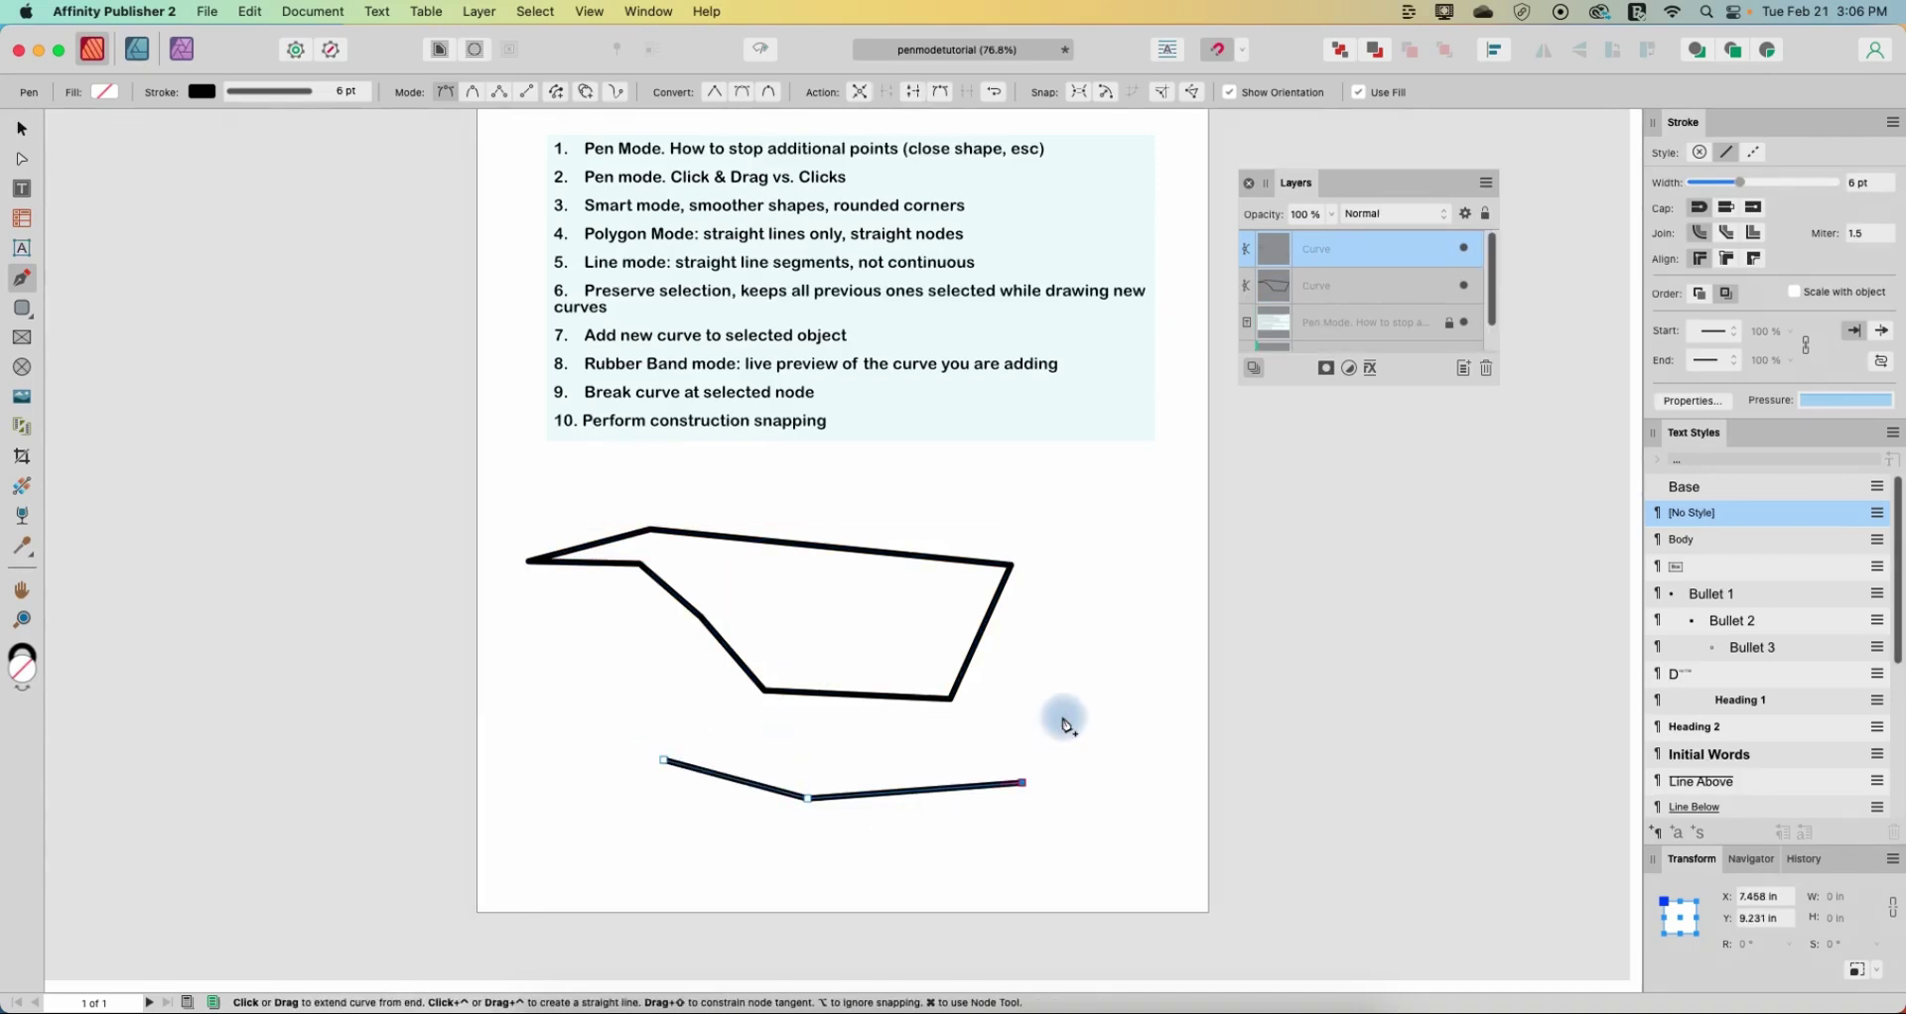
{"action": "left_click", "coordinate": [1063, 716]}
{"action": "left_click", "coordinate": [887, 736]}
{"action": "left_click", "coordinate": [771, 738]}
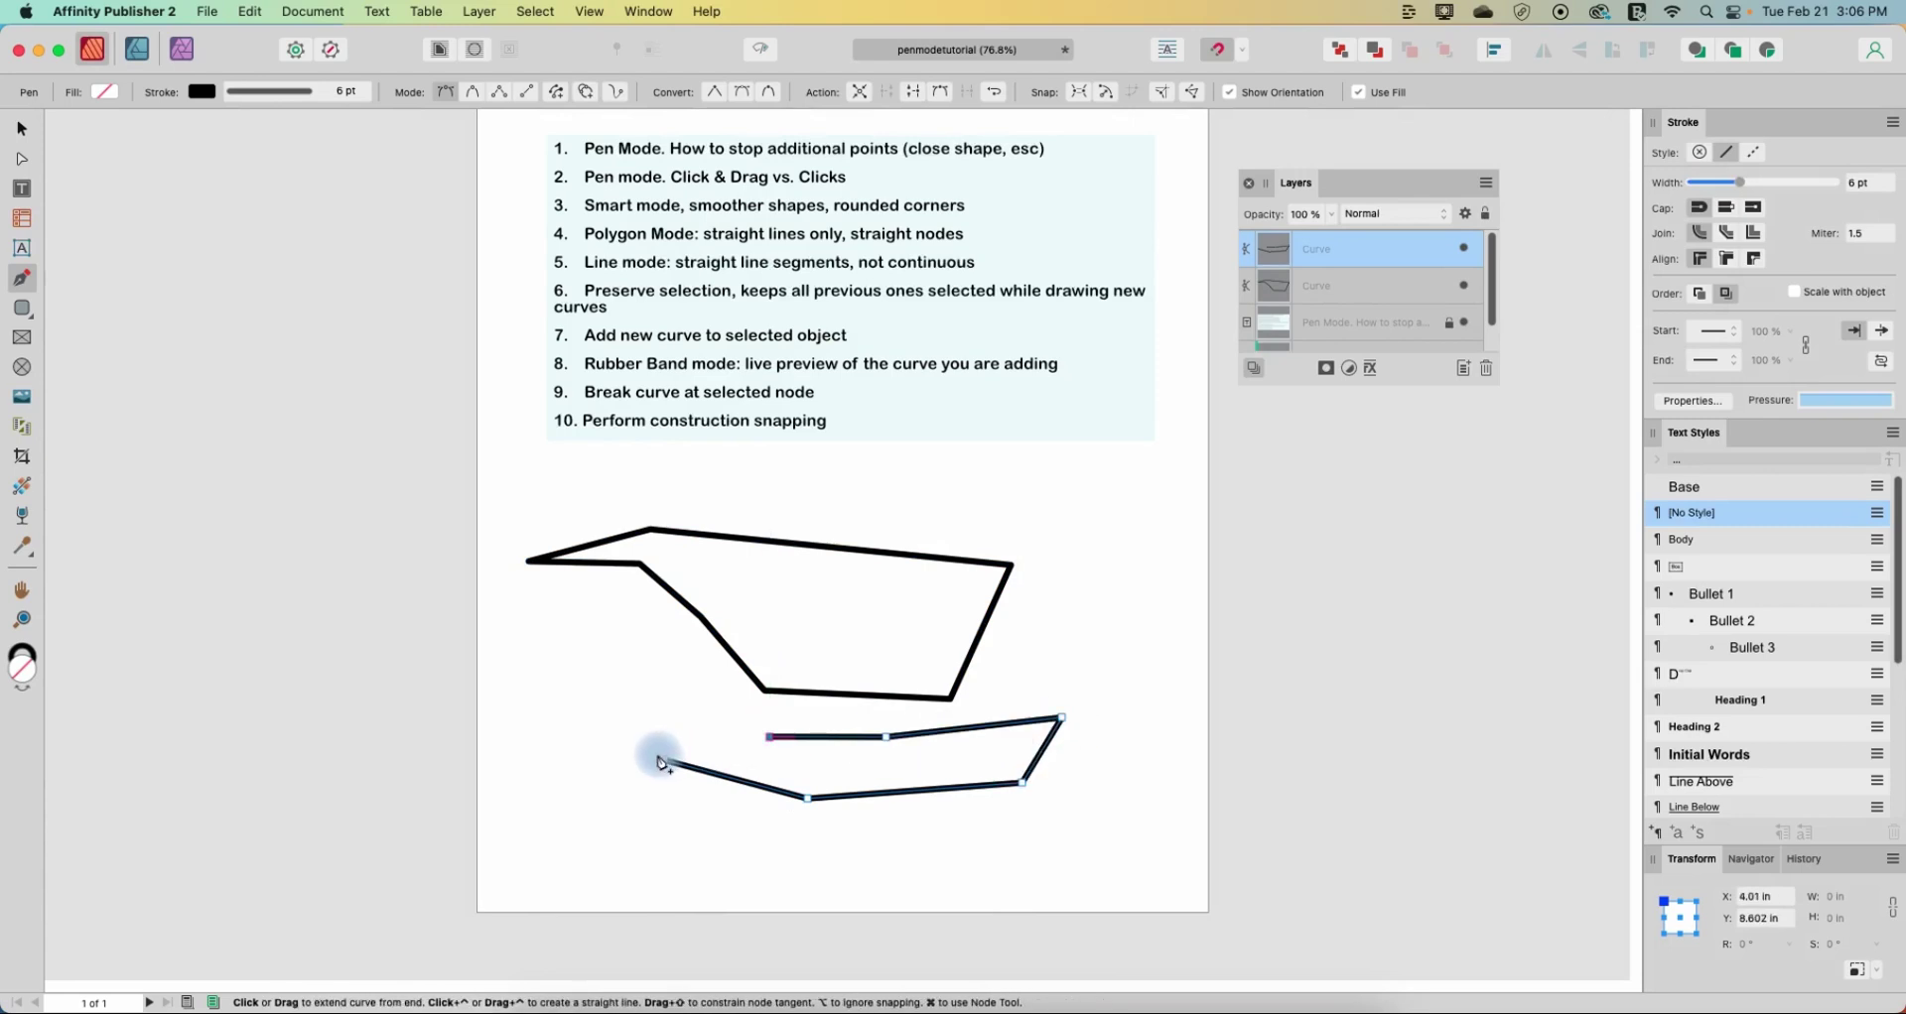
{"action": "left_click", "coordinate": [663, 760]}
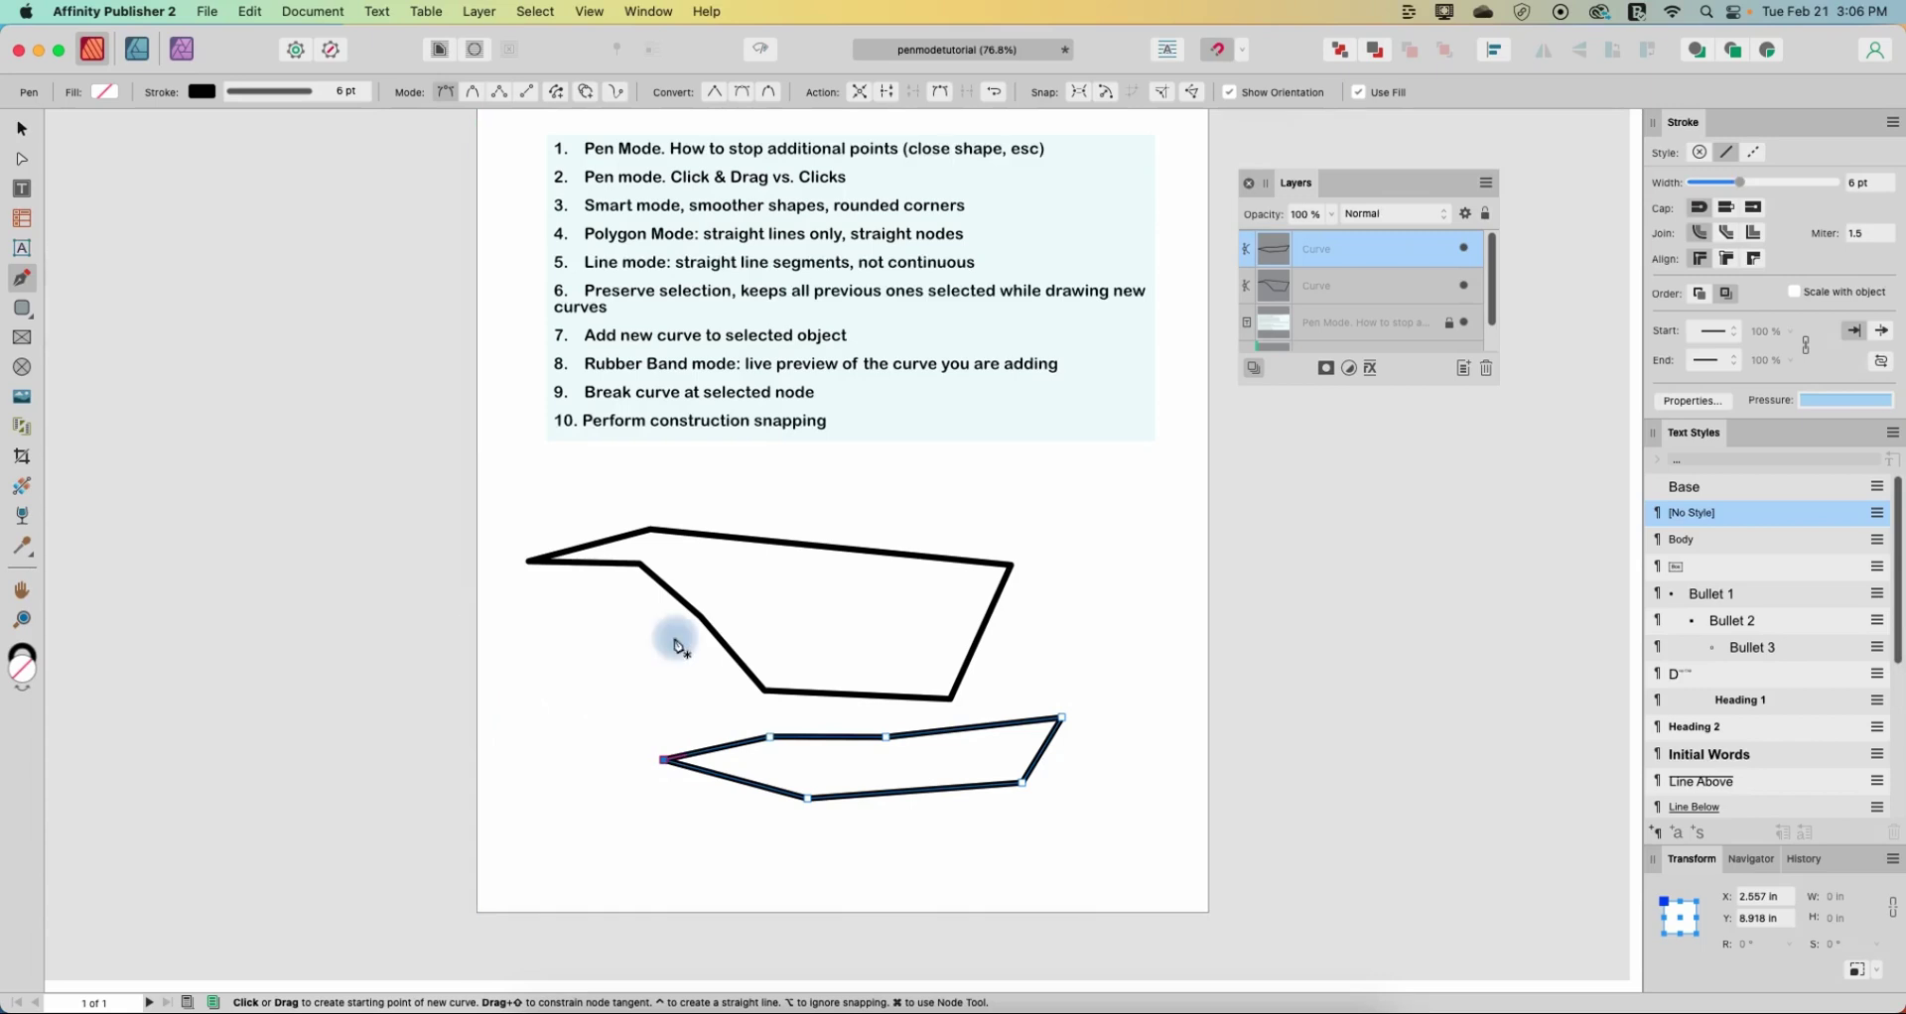
{"action": "left_click", "coordinate": [1113, 529]}
- Draw a closed zig-zag shape on the right, ending at its start node
{"action": "left_click", "coordinate": [1023, 511]}
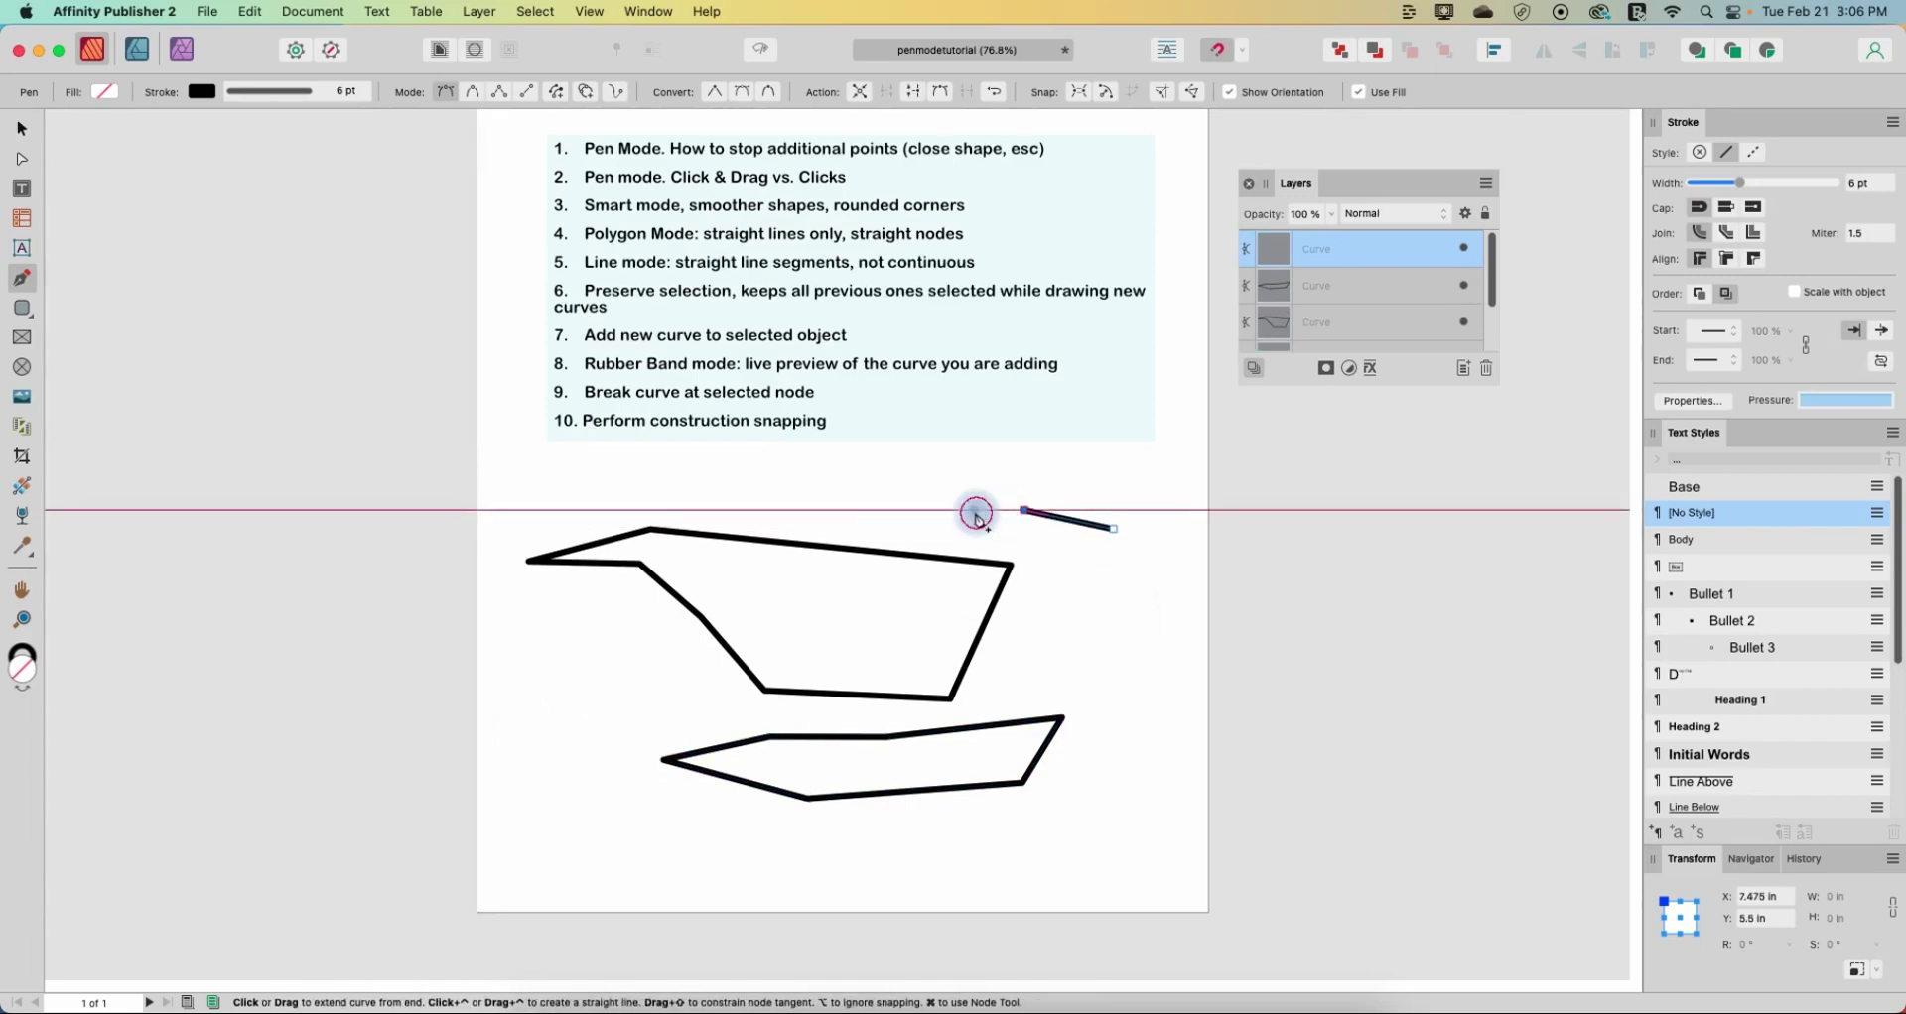
{"action": "left_click", "coordinate": [1010, 528]}
{"action": "left_click", "coordinate": [1062, 593]}
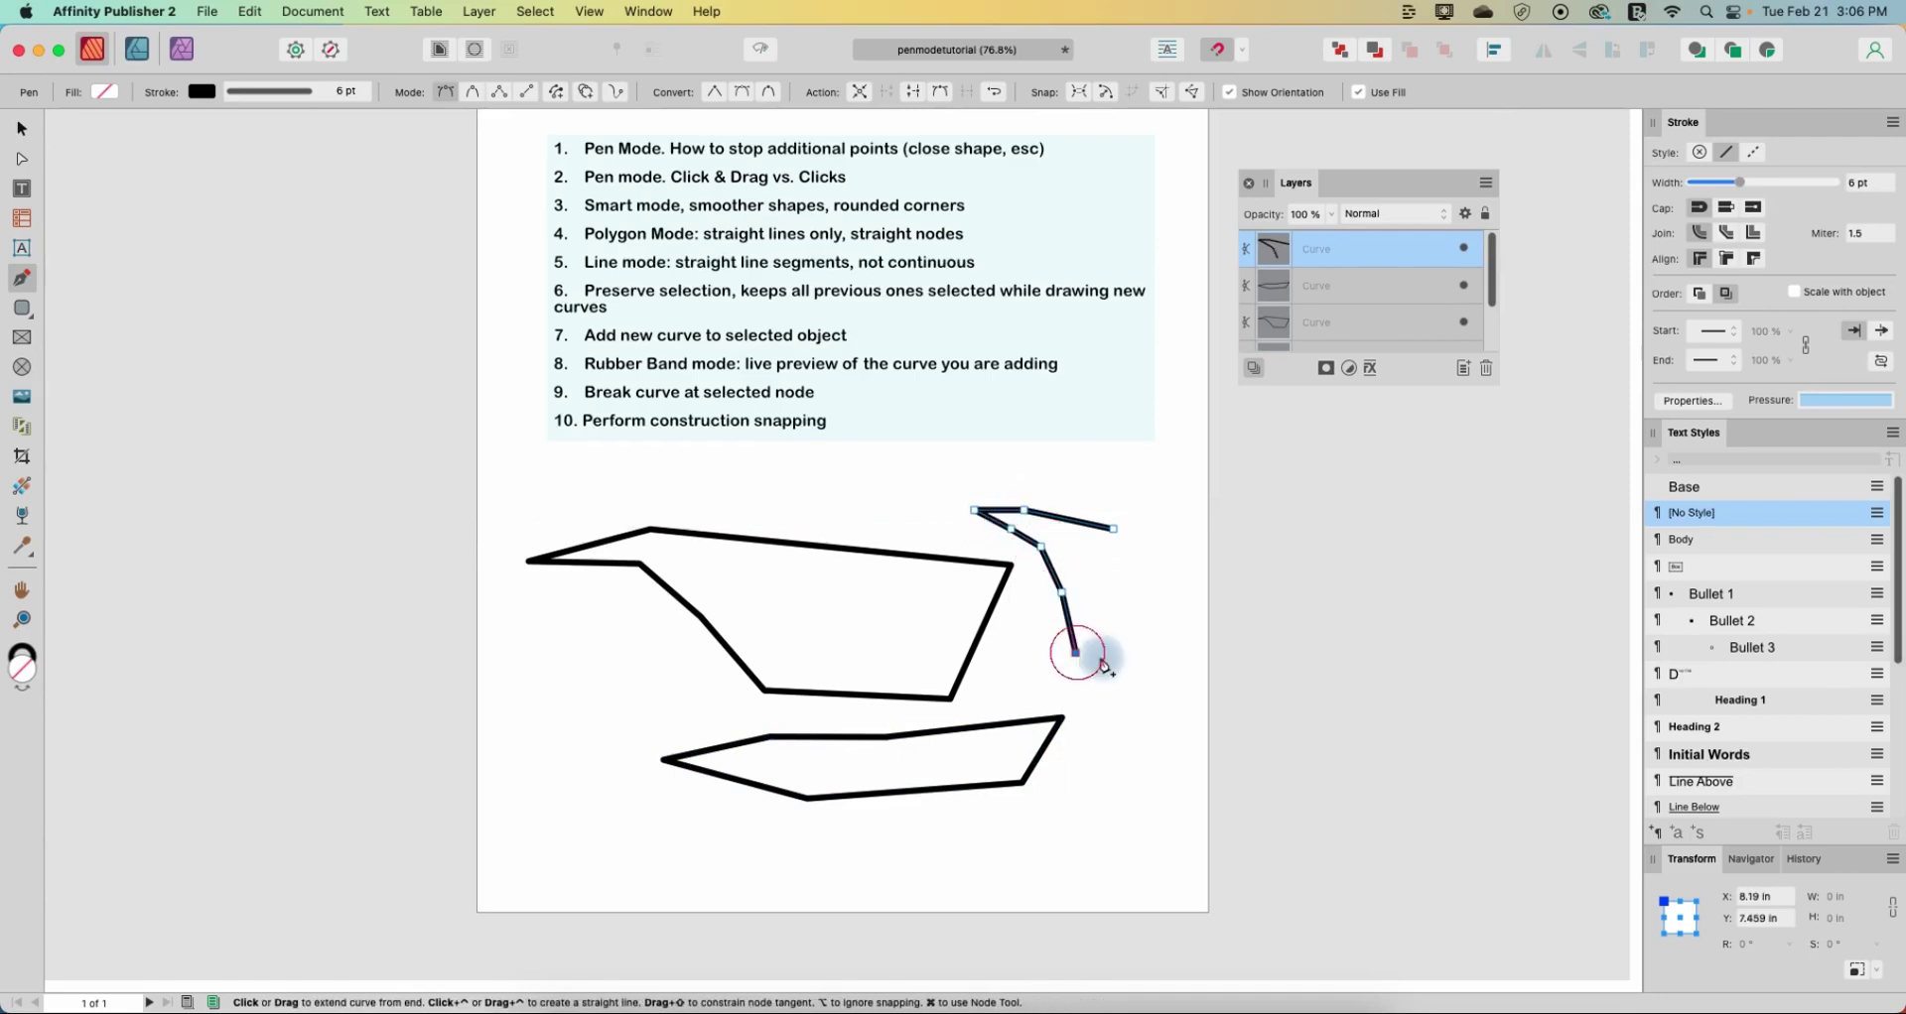
{"action": "left_click", "coordinate": [1075, 654]}
{"action": "left_click", "coordinate": [1137, 664]}
{"action": "left_click", "coordinate": [1095, 615]}
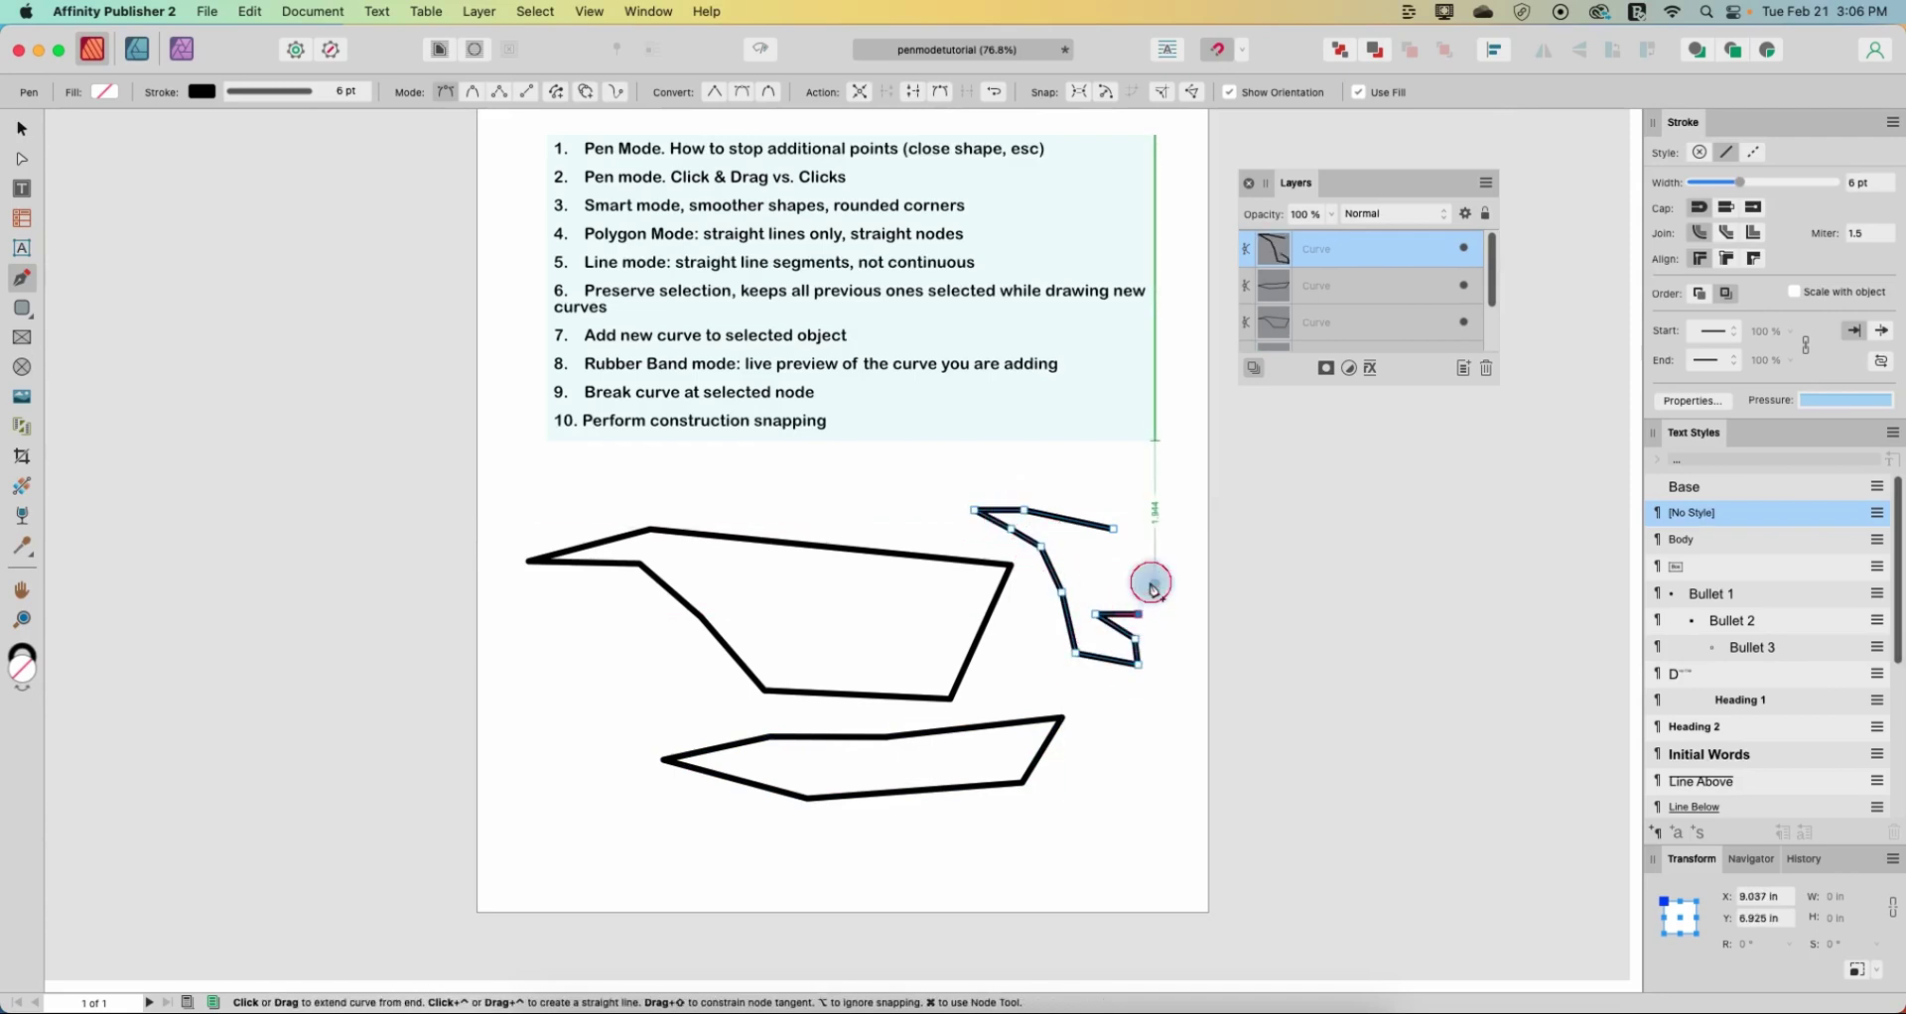
{"action": "left_click", "coordinate": [1154, 583]}
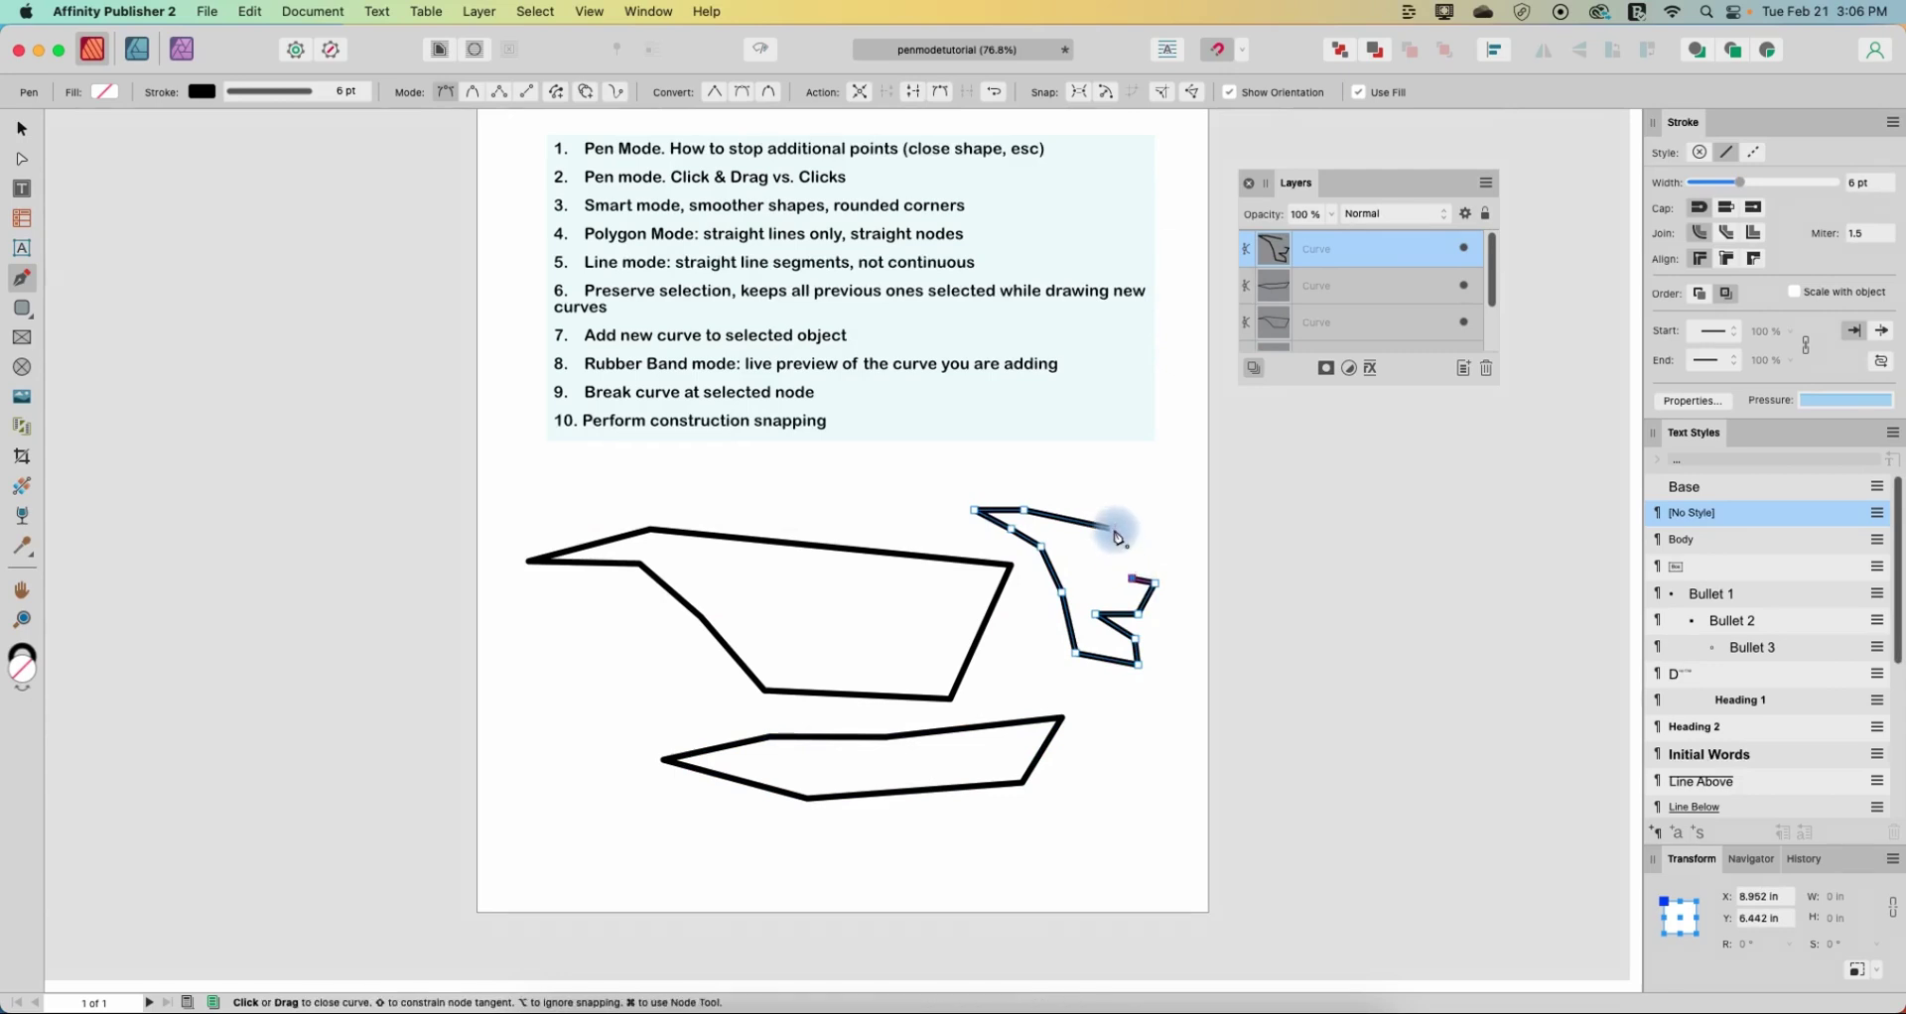
{"action": "left_click", "coordinate": [1117, 536]}
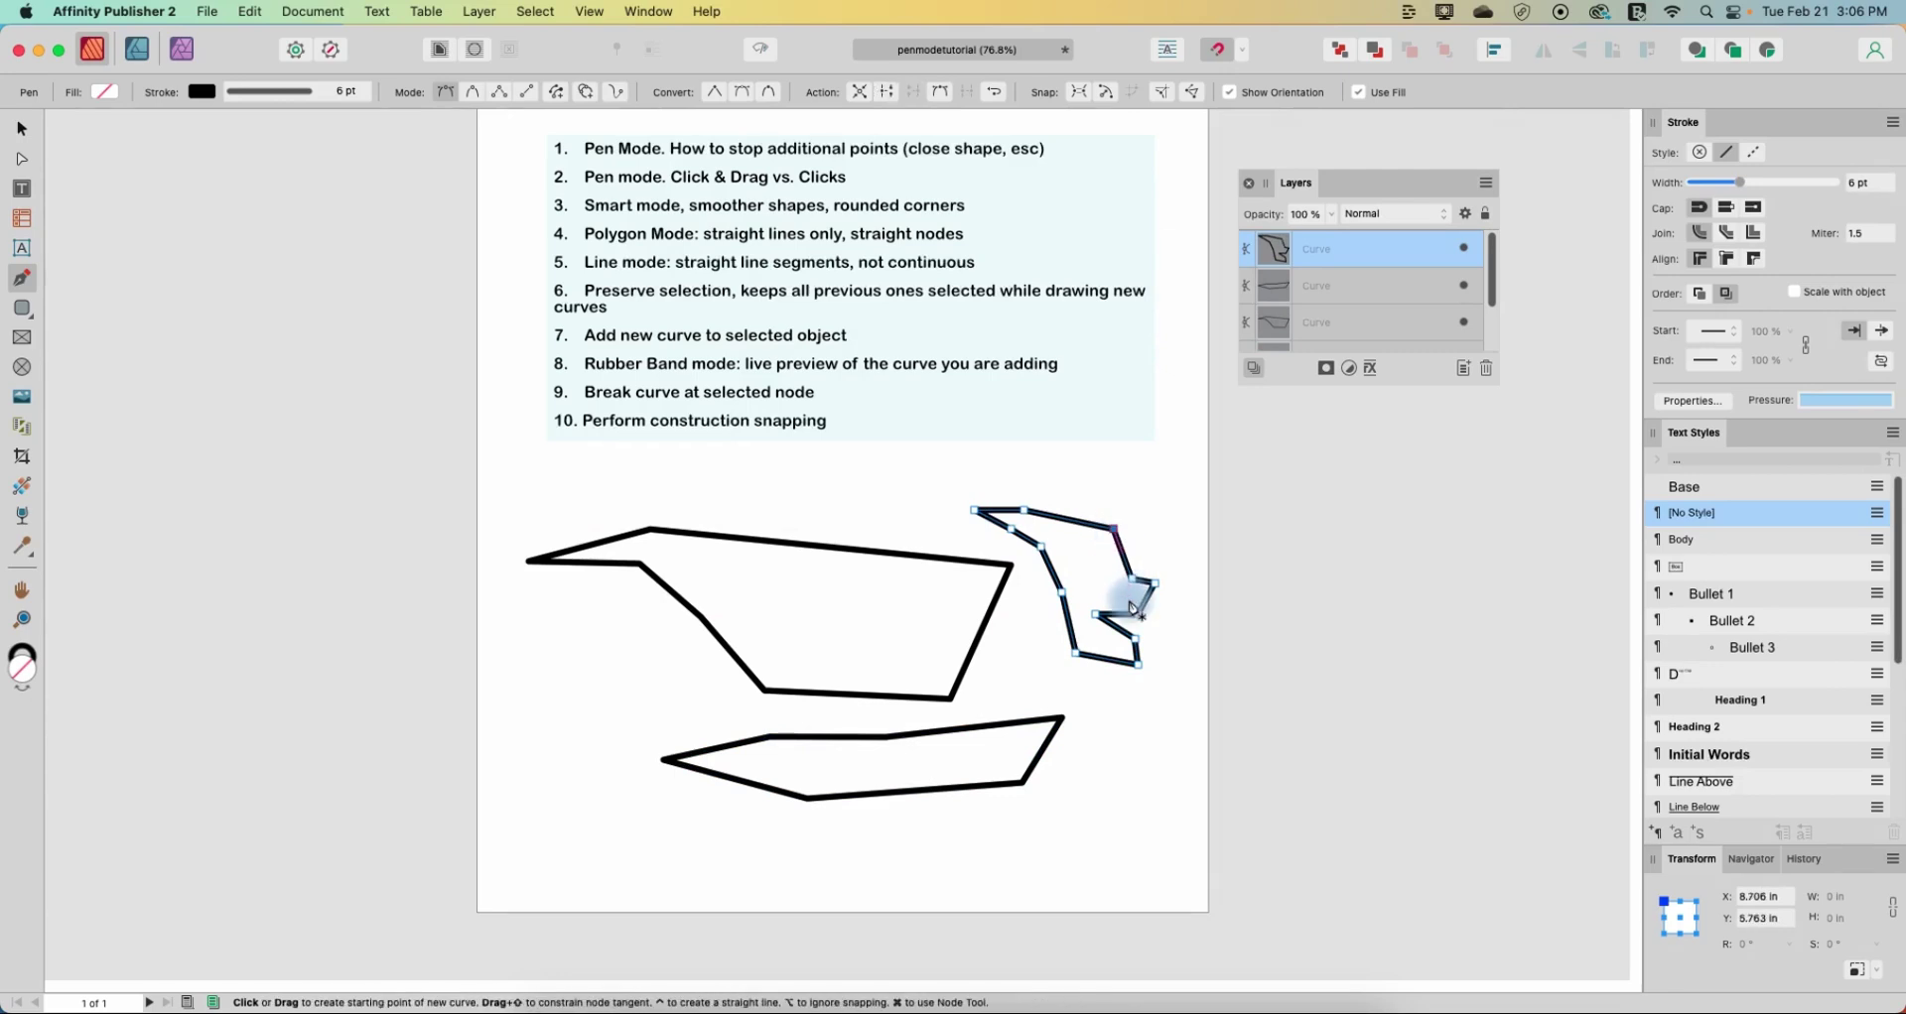
- Draw an open multi-segment line along the bottom and finish it with Esc
{"action": "left_click", "coordinate": [1154, 716]}
{"action": "left_click", "coordinate": [1143, 782]}
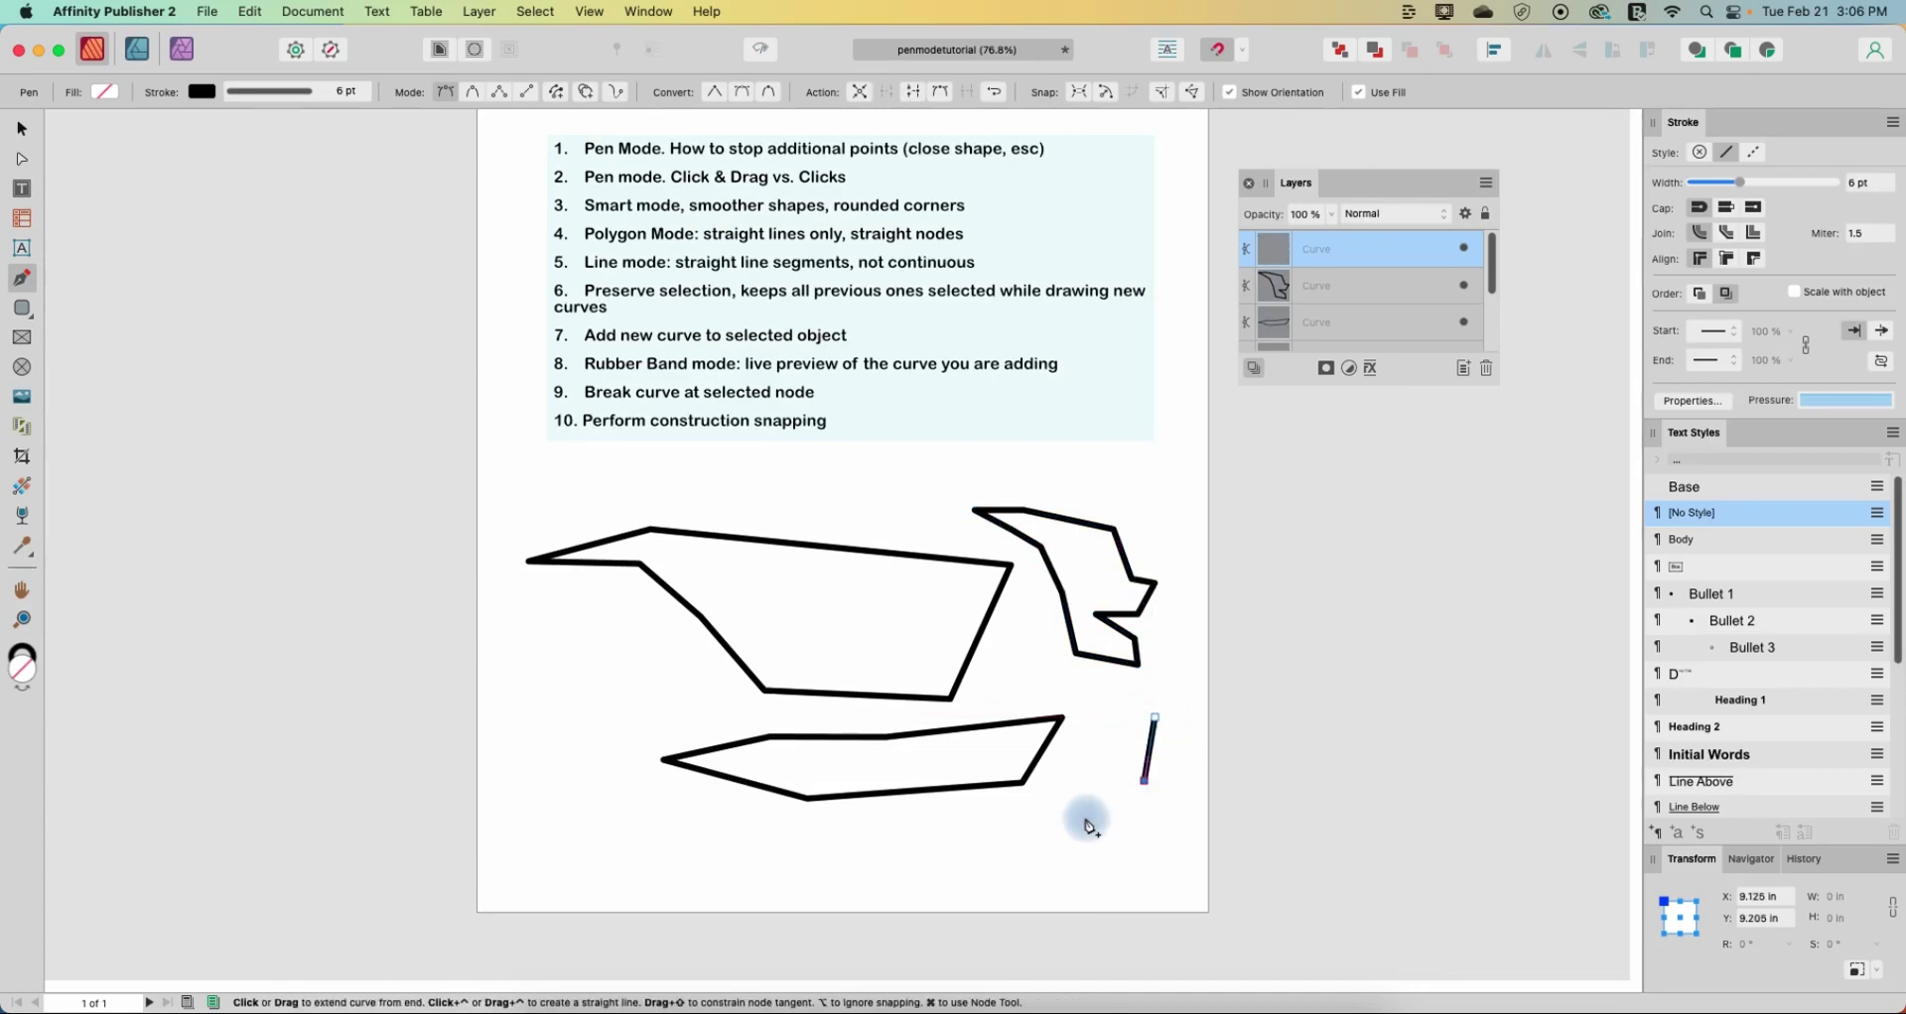
{"action": "left_click", "coordinate": [1085, 819]}
{"action": "left_click", "coordinate": [997, 842]}
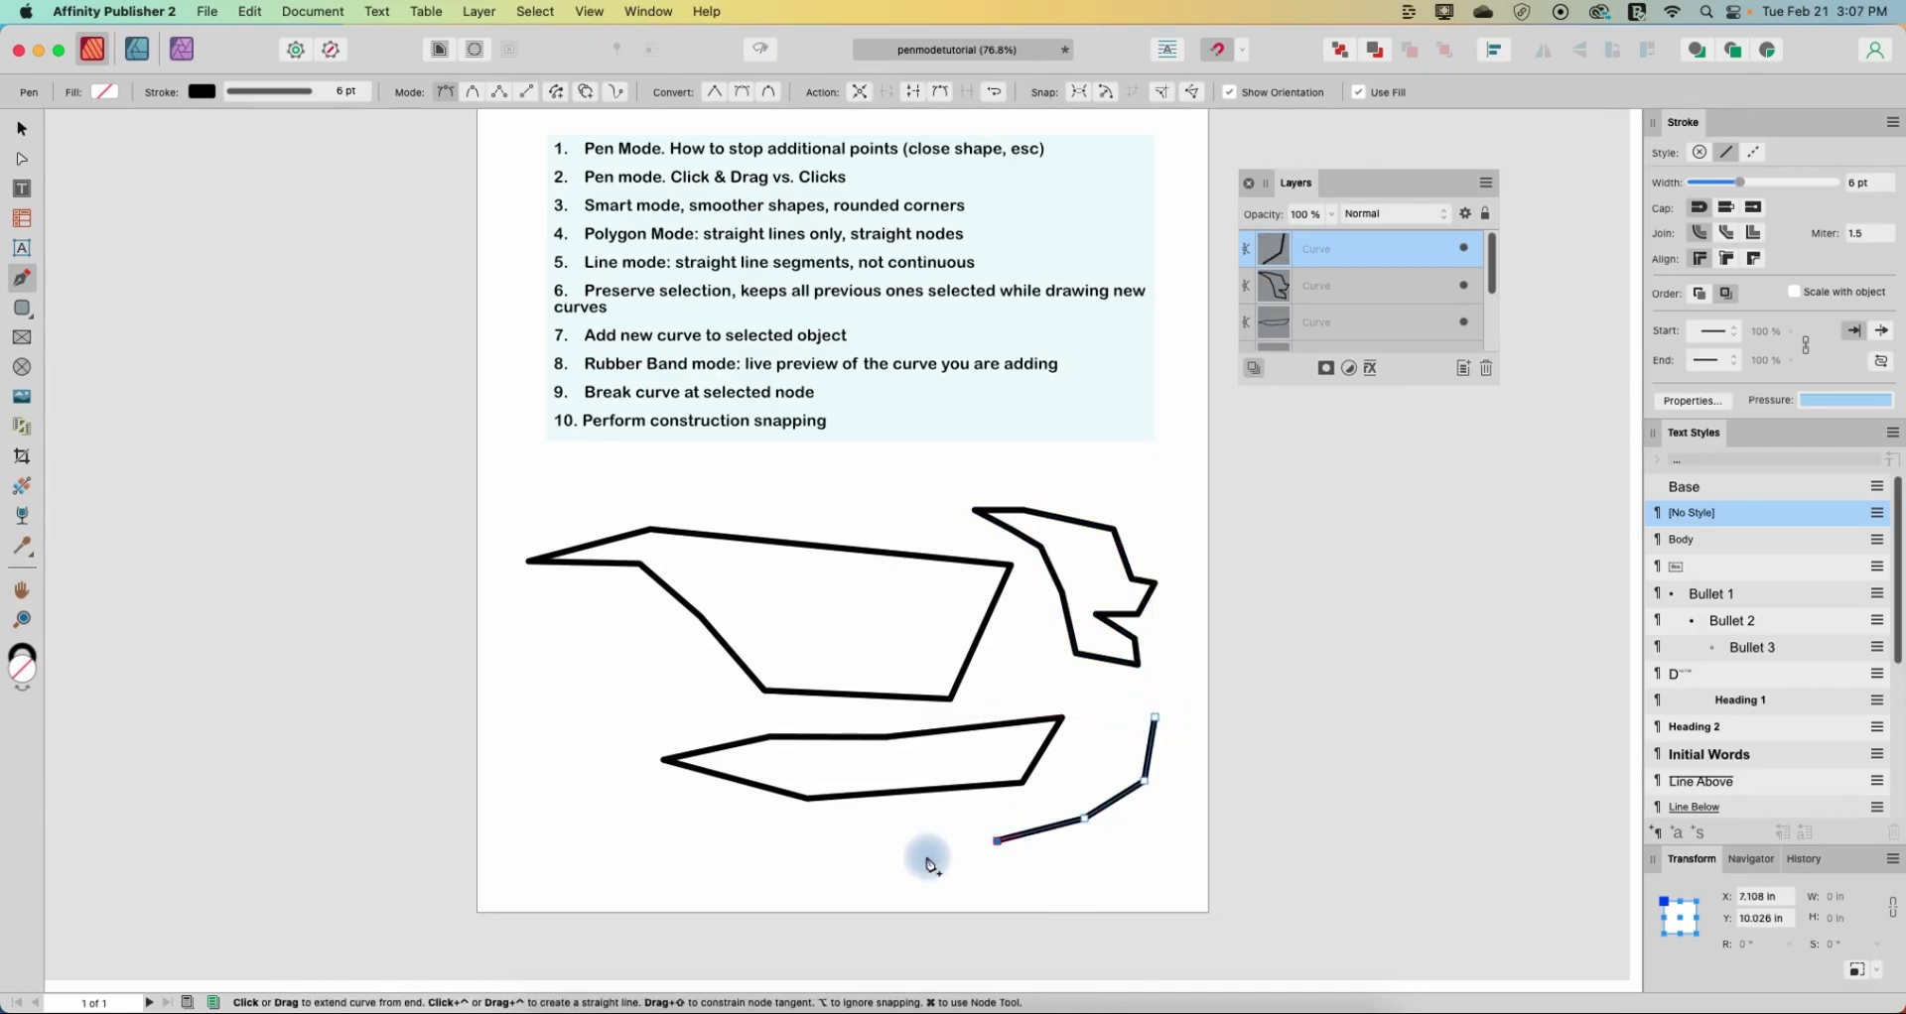
{"action": "left_click", "coordinate": [882, 858]}
{"action": "left_click", "coordinate": [787, 856]}
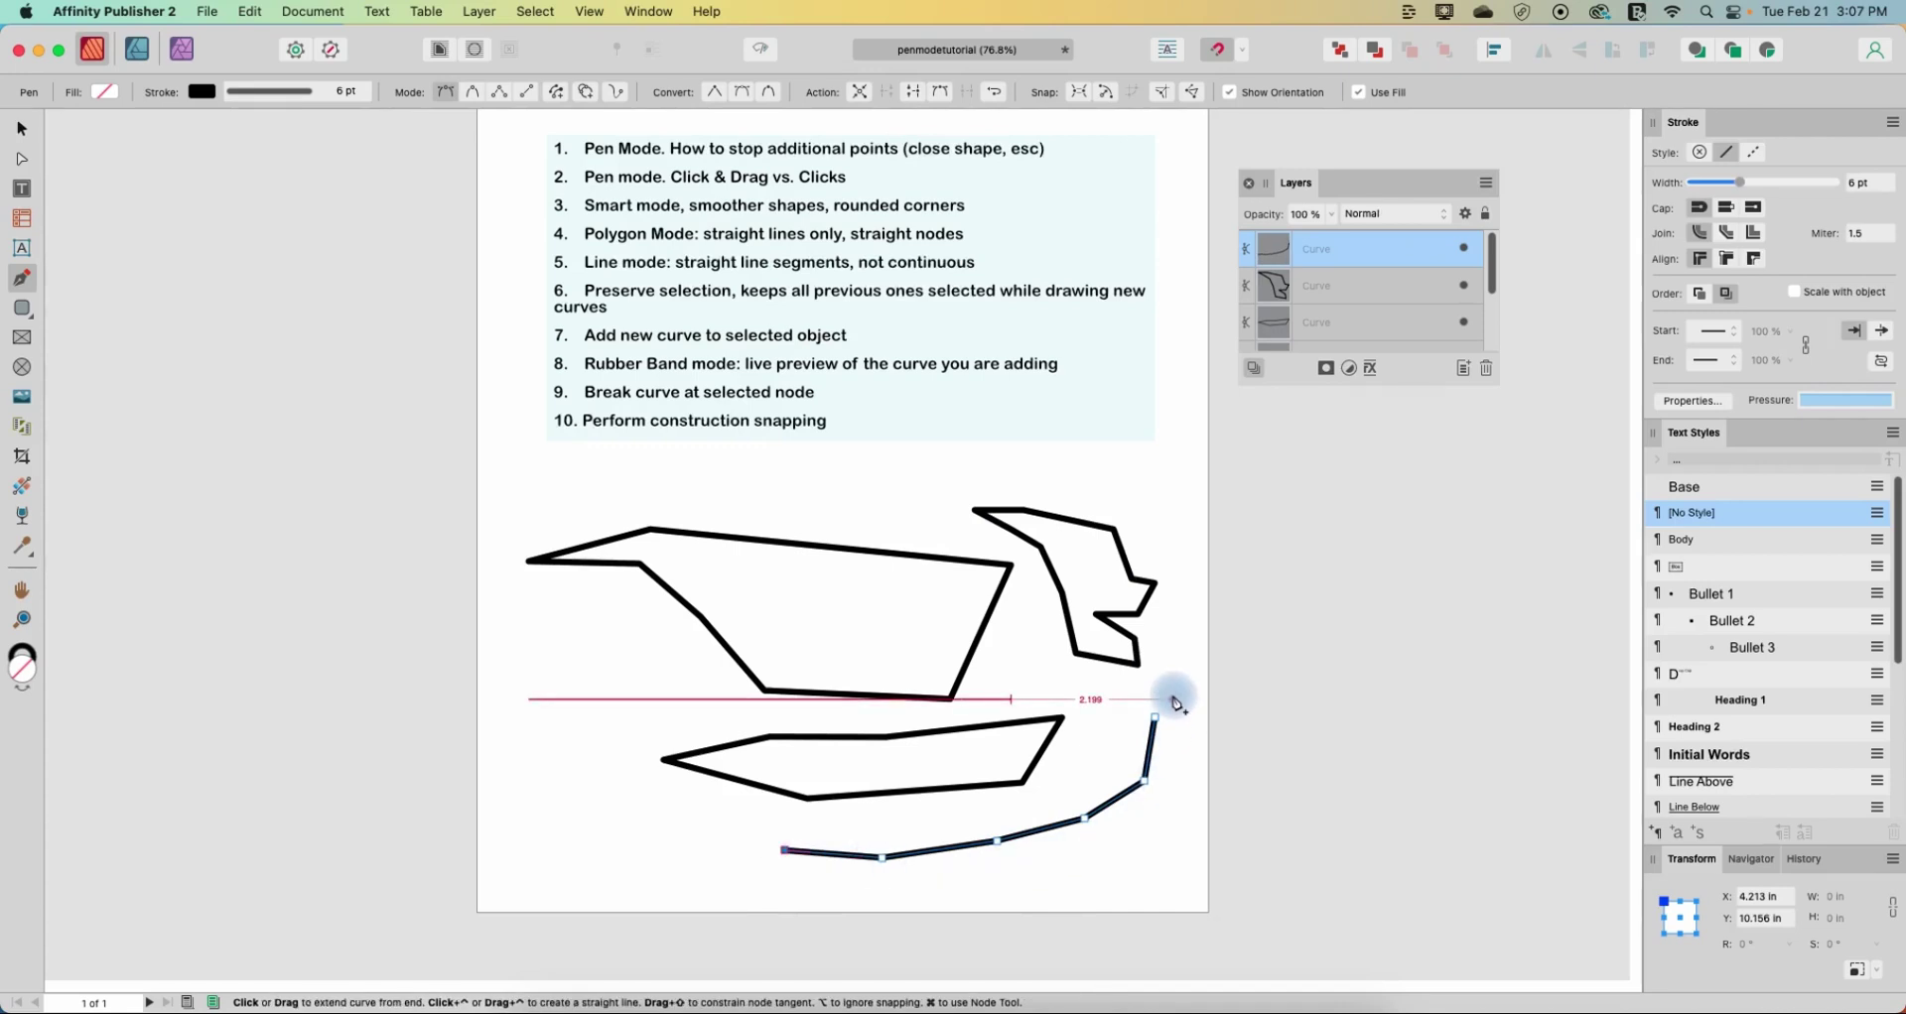
{"action": "key", "text": "Escape"}
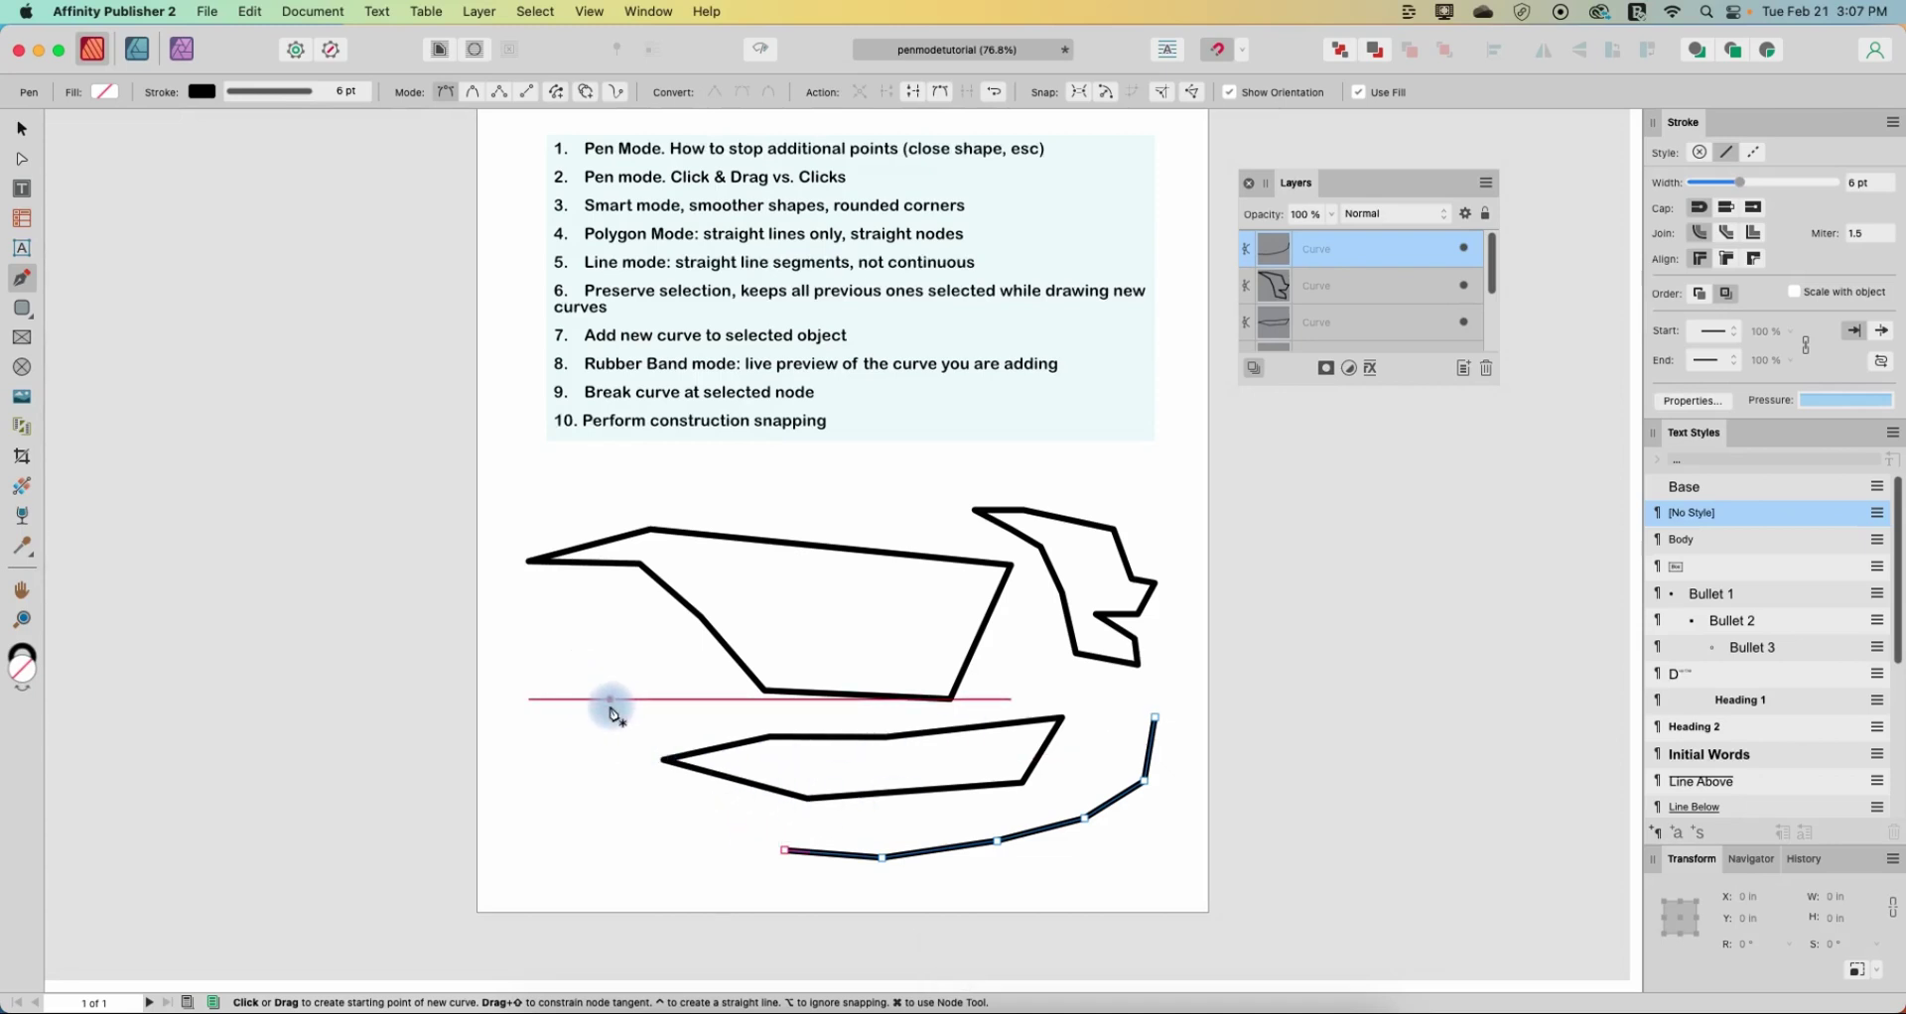
- Draw a small closed four-sided shape at the lower left
{"action": "left_click", "coordinate": [610, 700]}
{"action": "left_click", "coordinate": [558, 758]}
{"action": "left_click", "coordinate": [595, 821]}
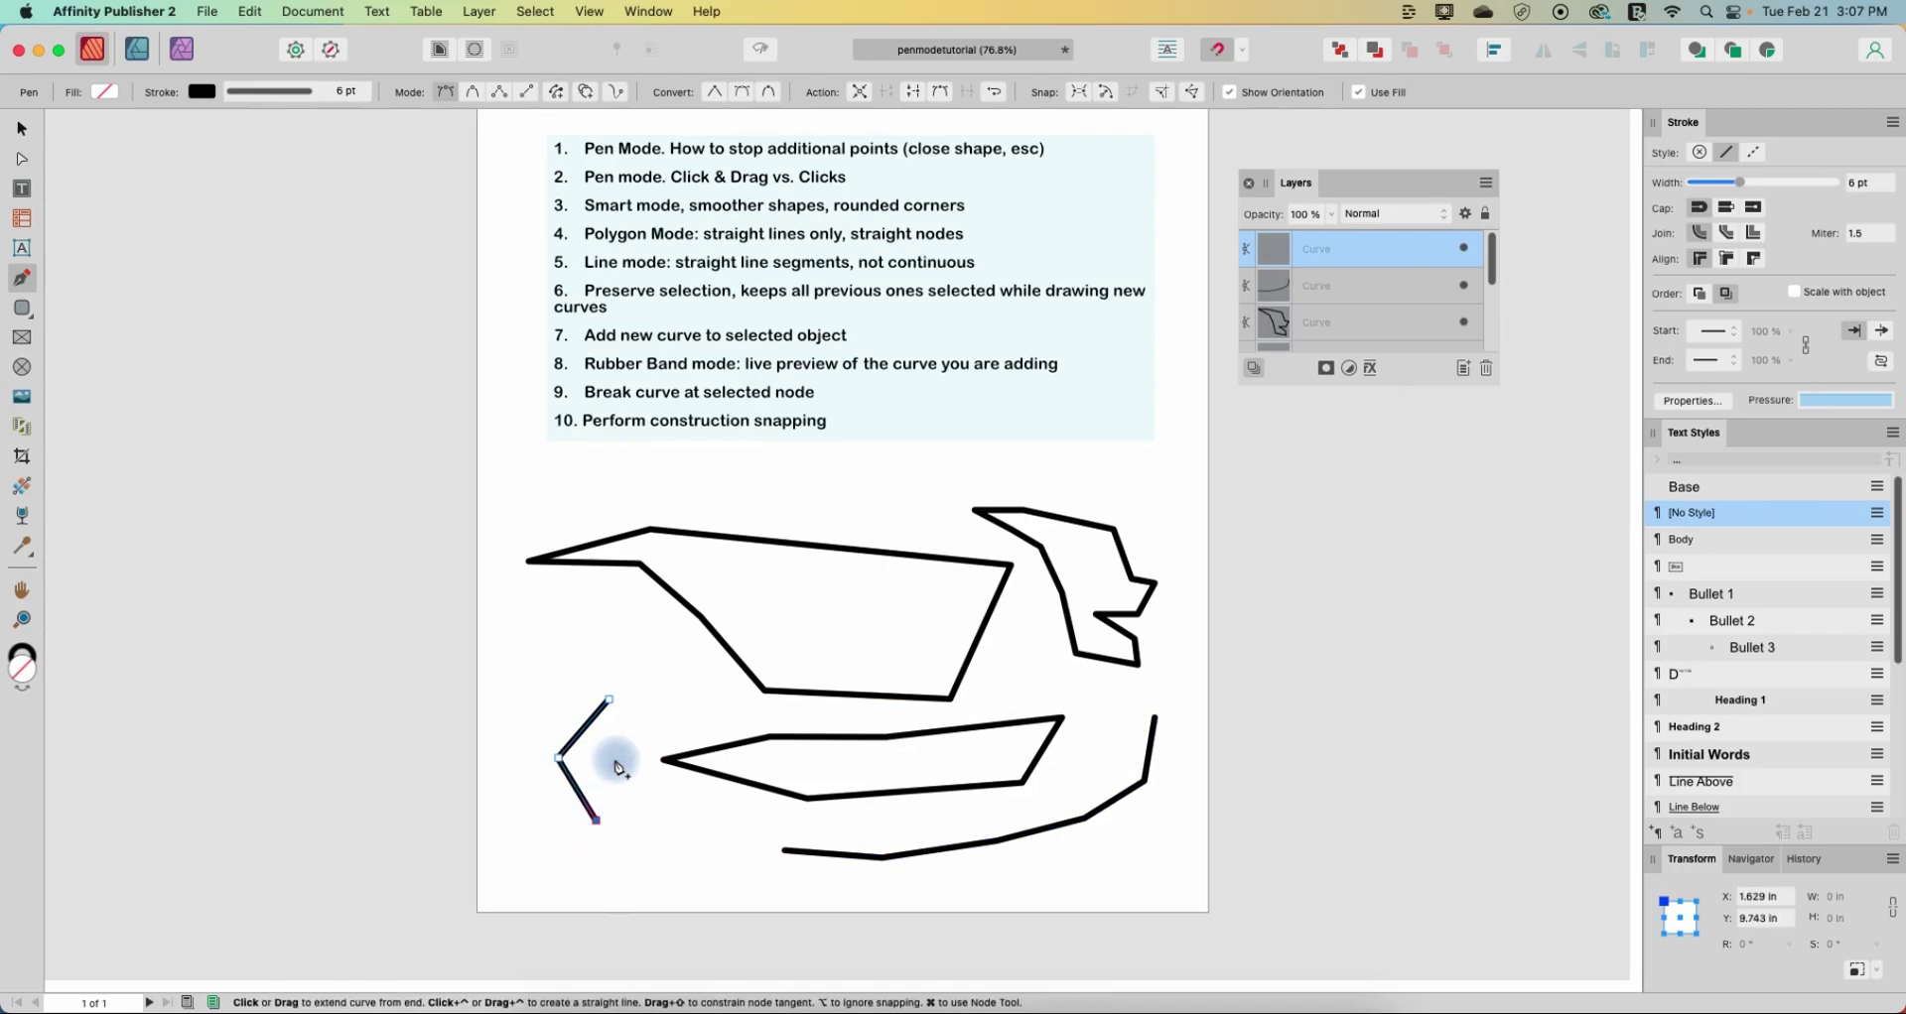
{"action": "left_click", "coordinate": [615, 758]}
{"action": "left_click", "coordinate": [609, 700]}
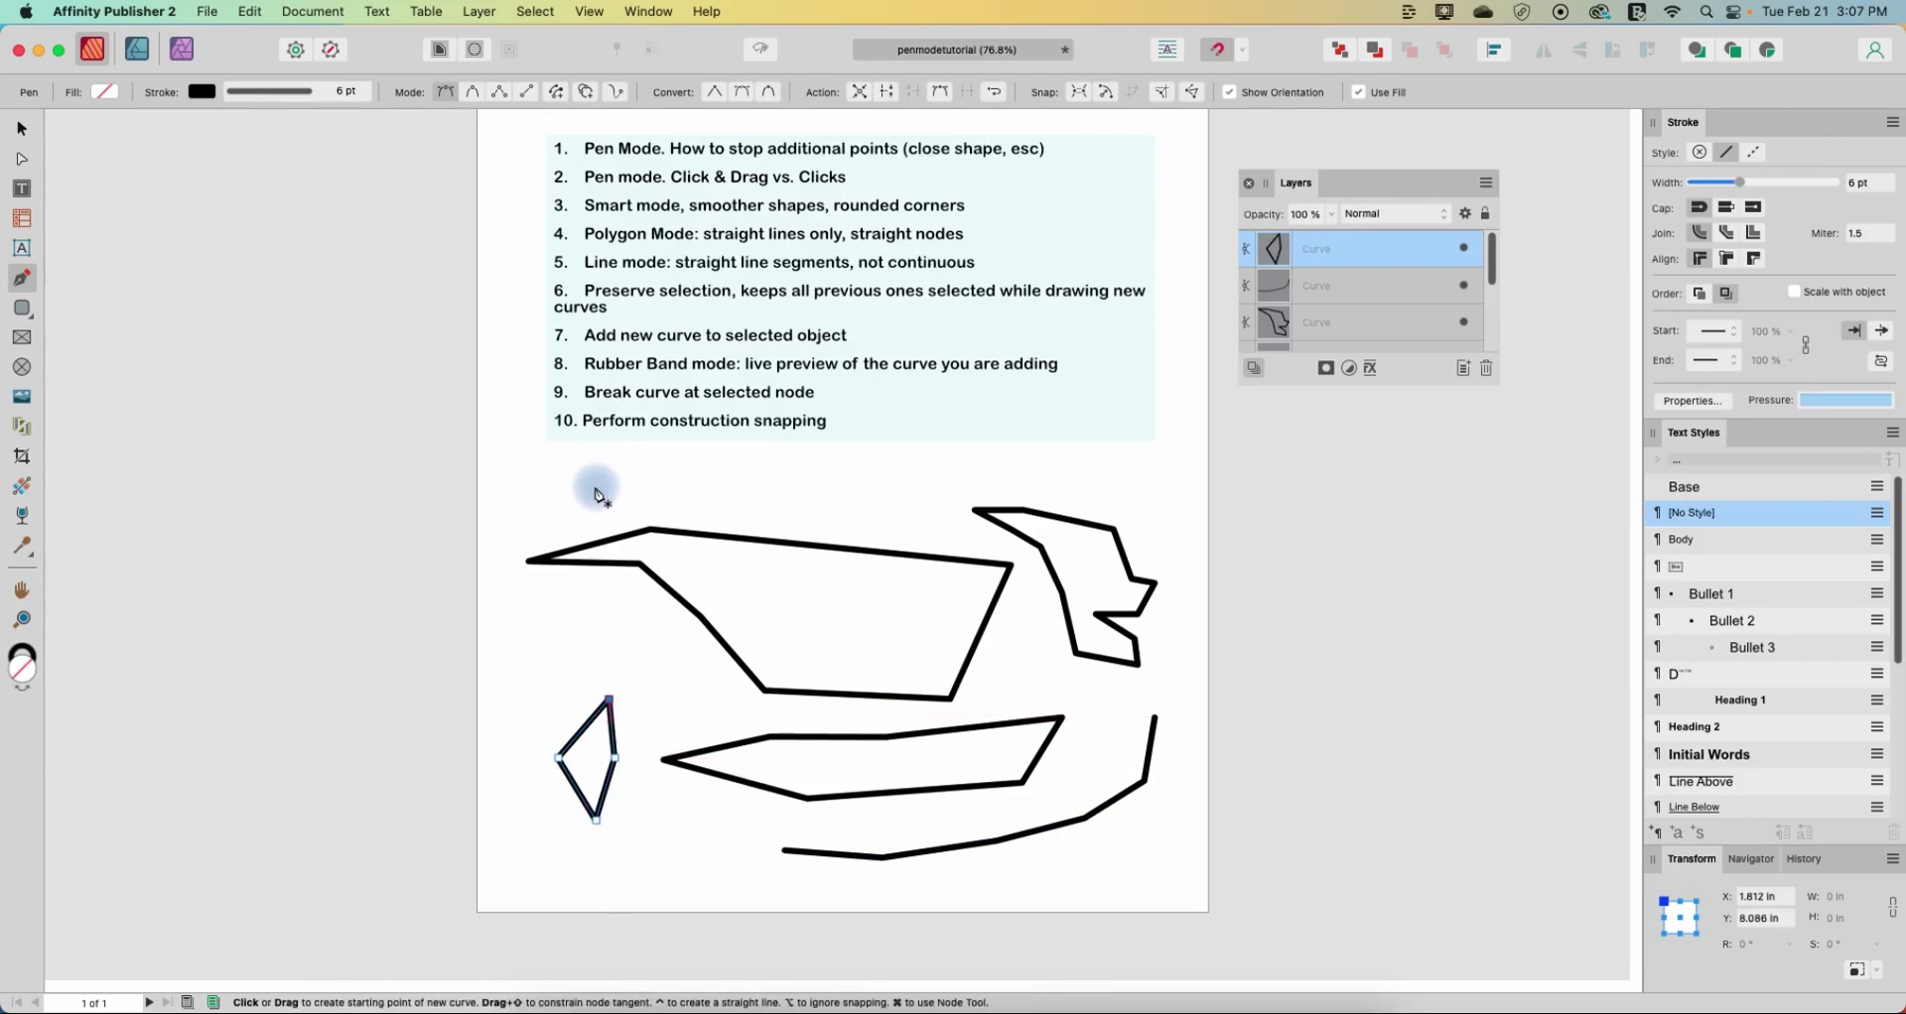
- Select all five earlier demo paths and delete them
{"action": "left_click", "coordinate": [22, 129]}
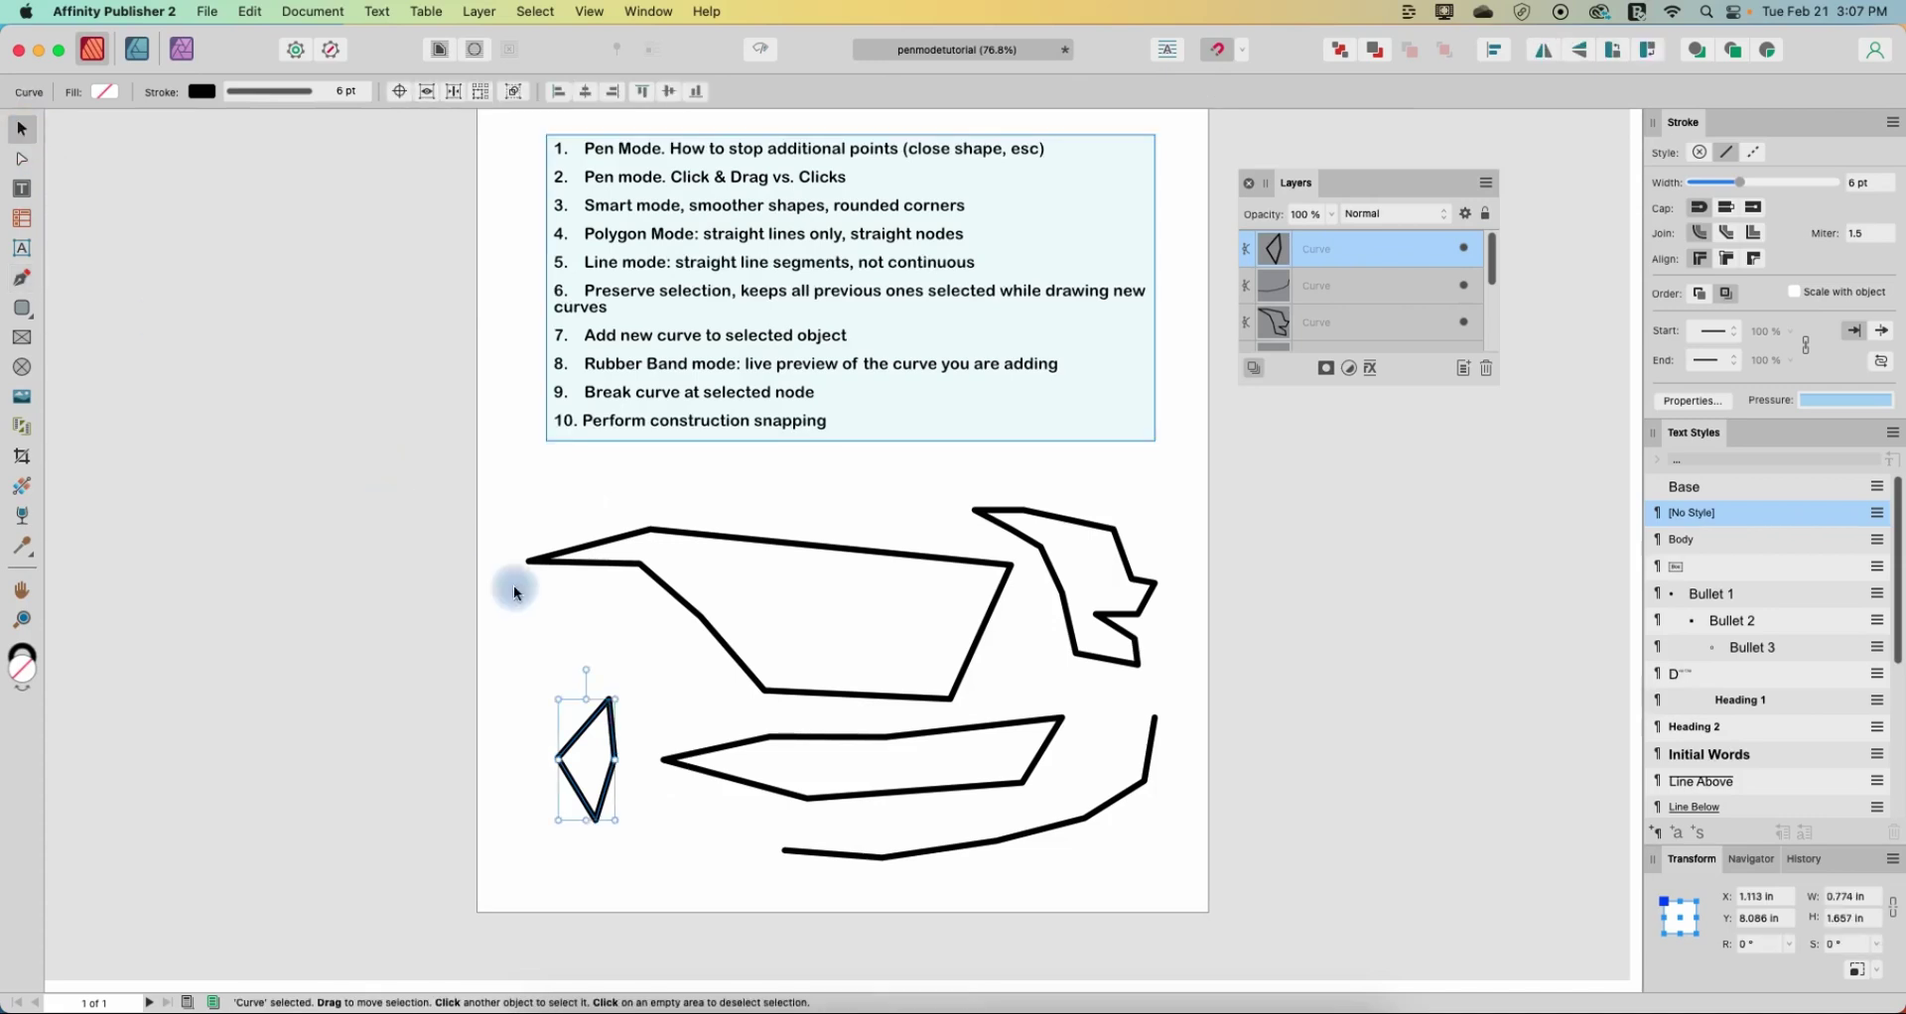
{"action": "left_click_drag", "start_coordinate": [528, 501], "coordinate": [1233, 928]}
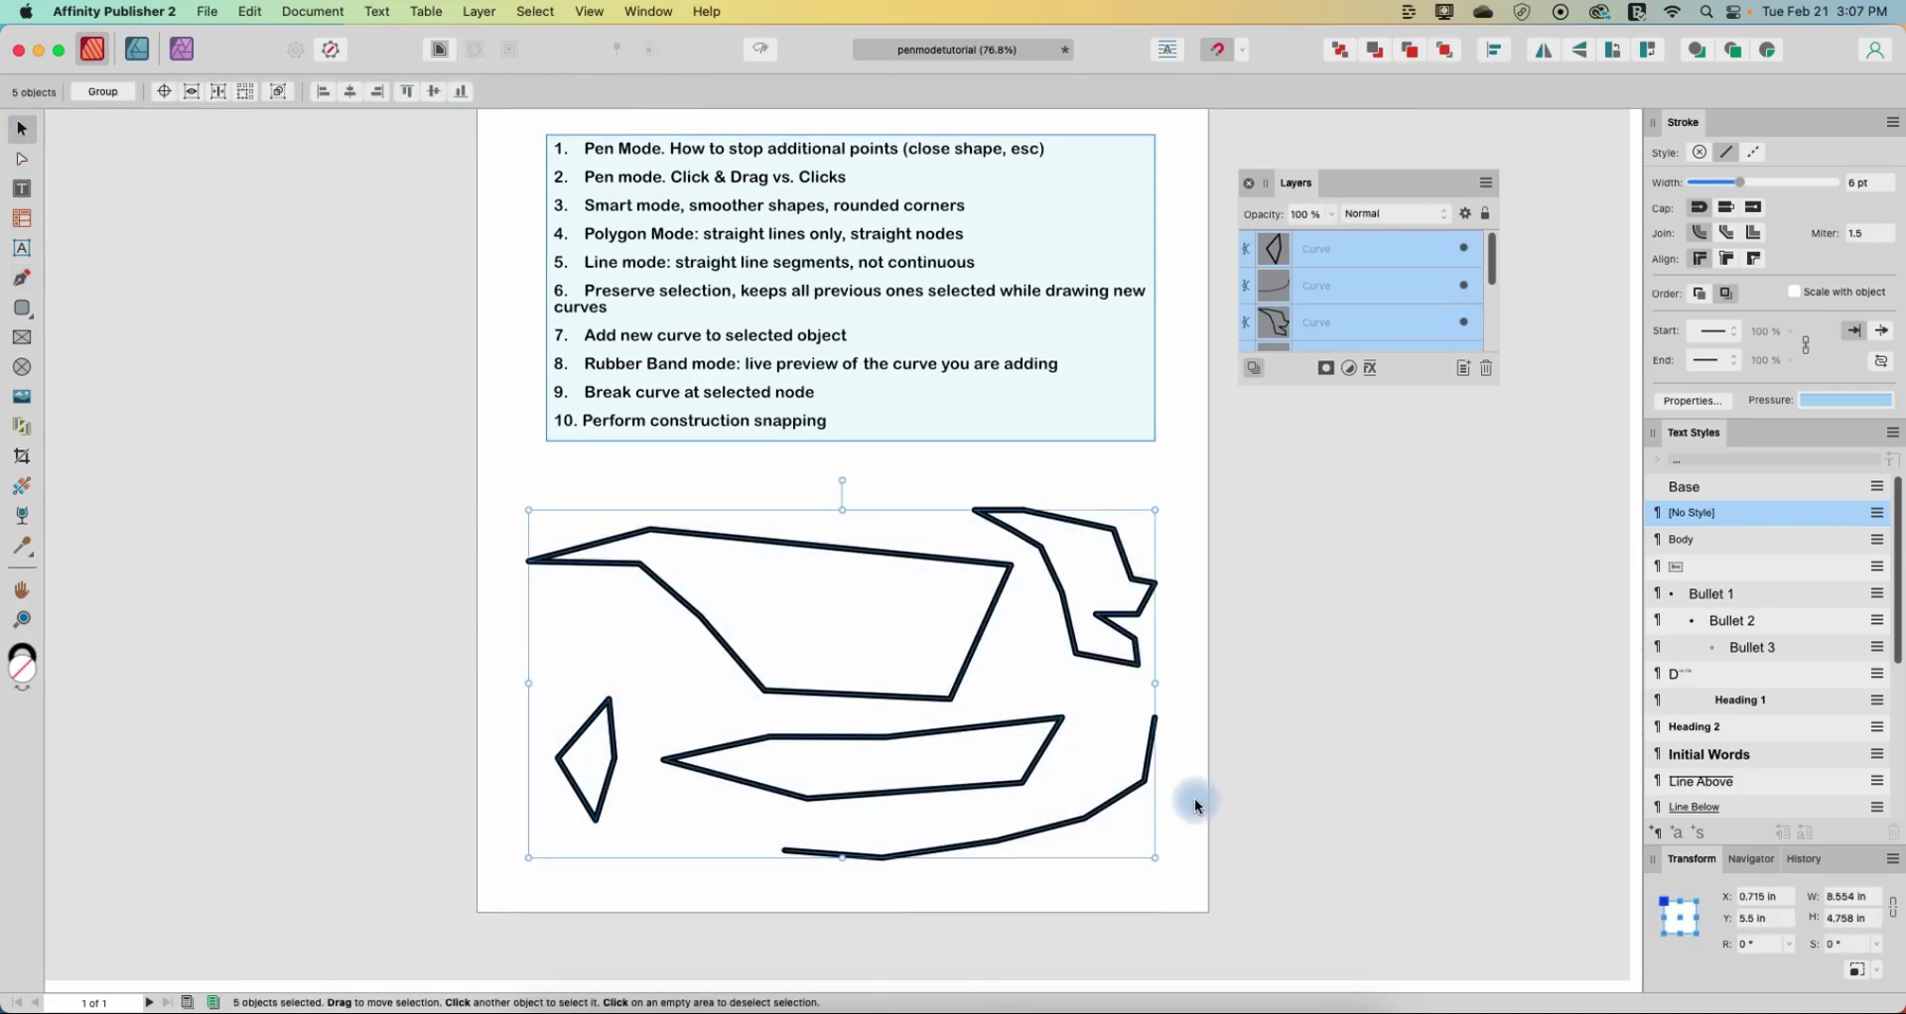
{"action": "key", "text": "Delete"}
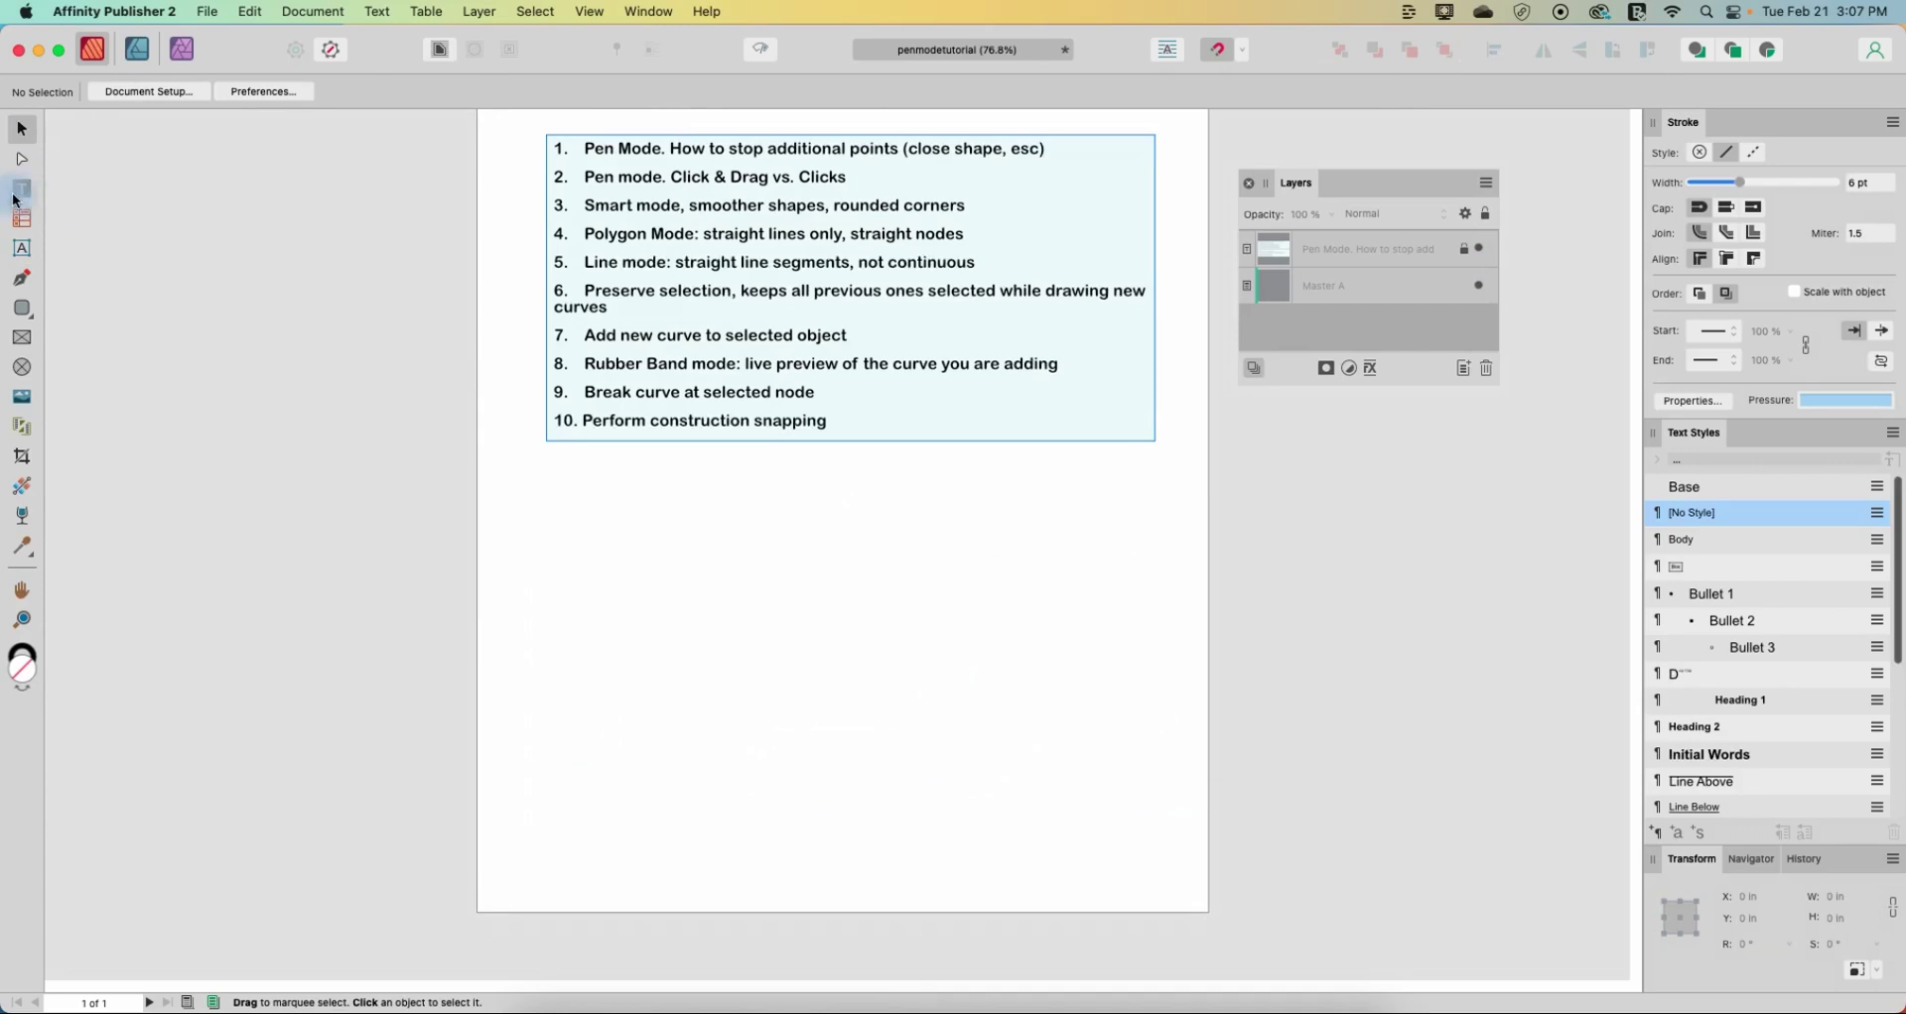
- Draw one straight black segment with the Pen tool below the tips list
{"action": "left_click", "coordinate": [22, 278]}
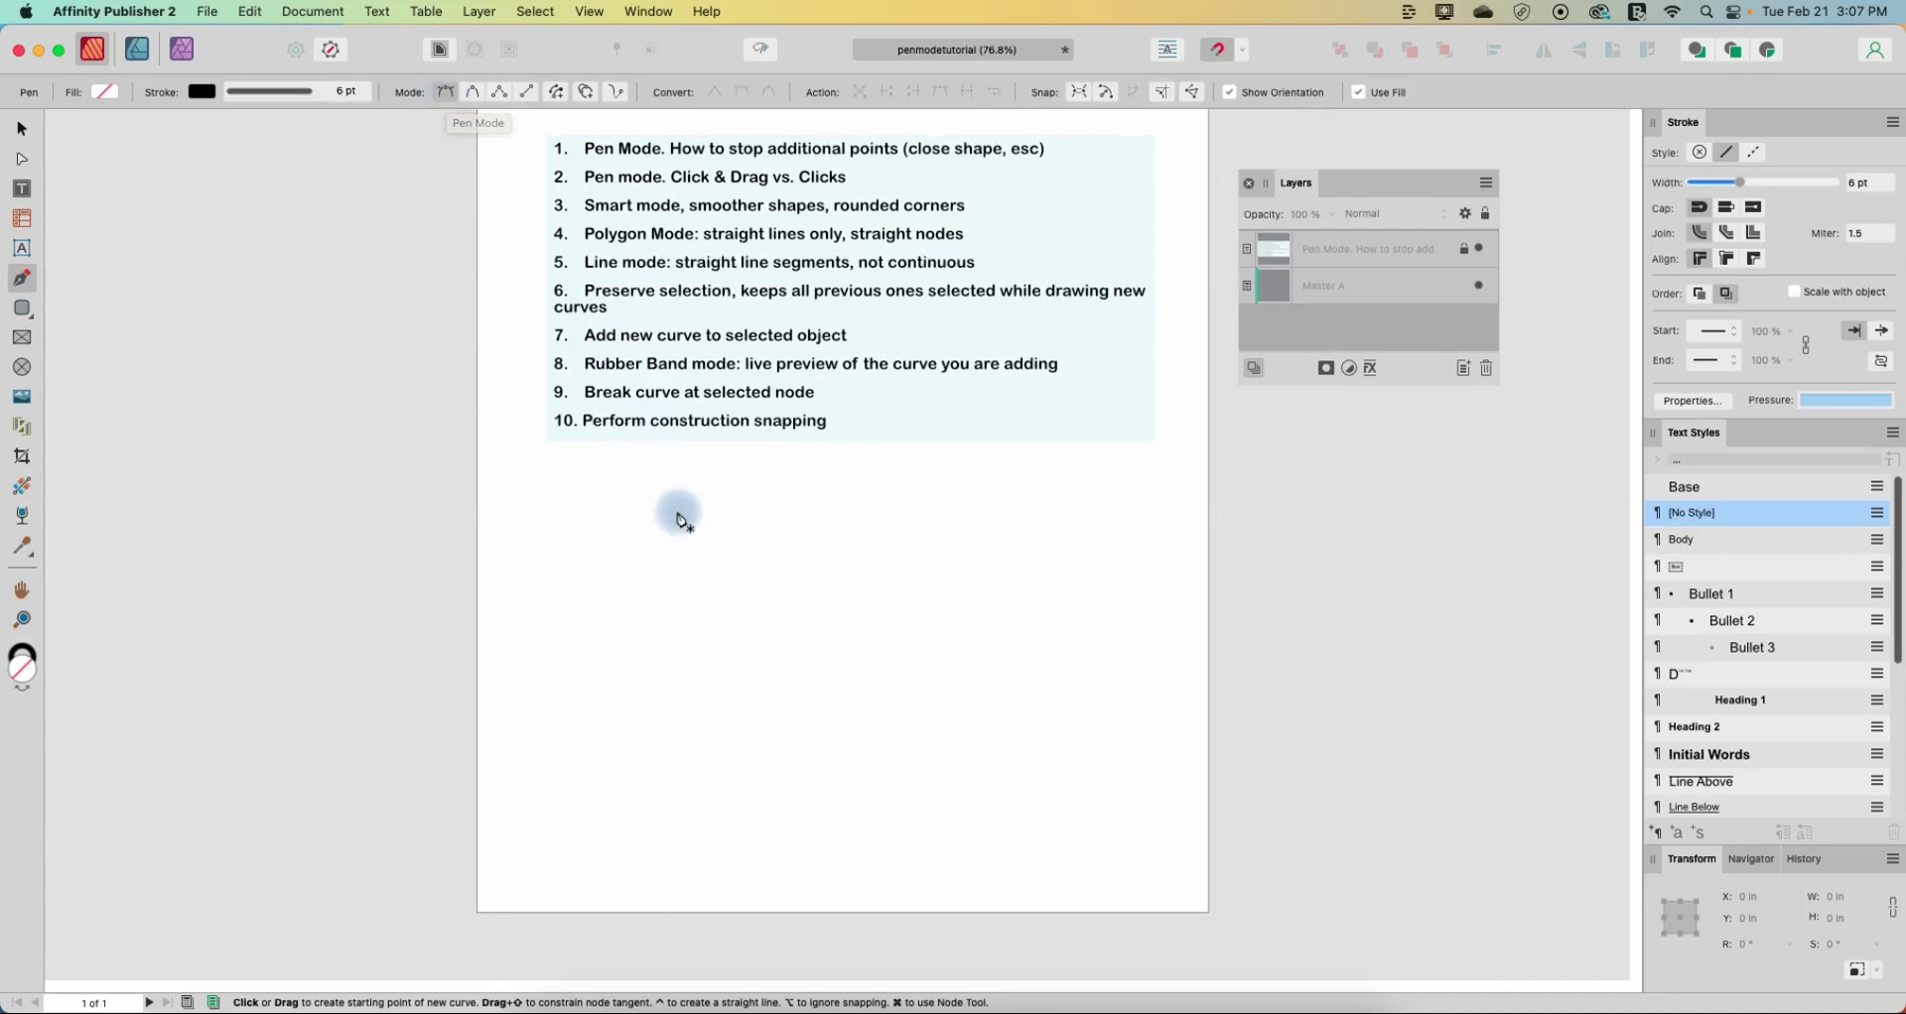
{"action": "left_click", "coordinate": [621, 570]}
{"action": "left_click", "coordinate": [863, 572]}
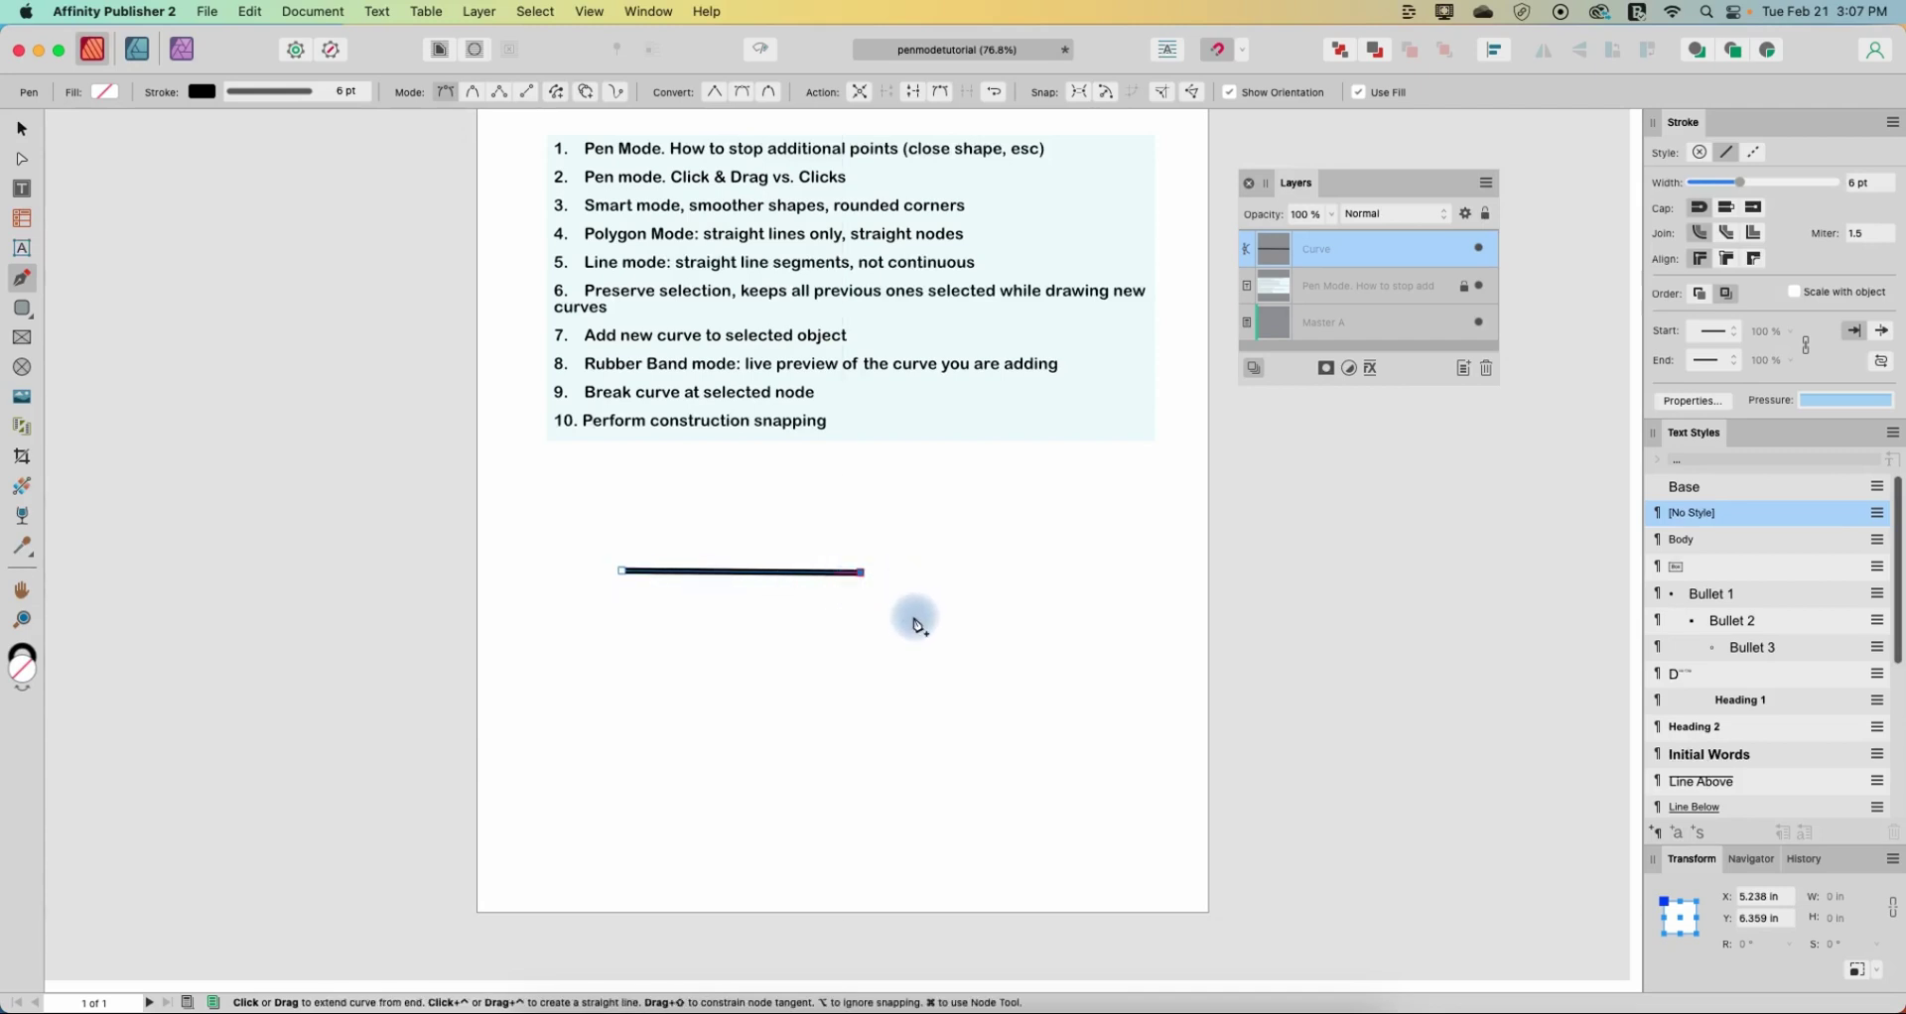
- Extend the line with several straight corner segments, then smooth curved segments heading left
{"action": "left_click", "coordinate": [915, 617]}
{"action": "left_click", "coordinate": [918, 680]}
{"action": "left_click", "coordinate": [875, 719]}
{"action": "left_click", "coordinate": [807, 693]}
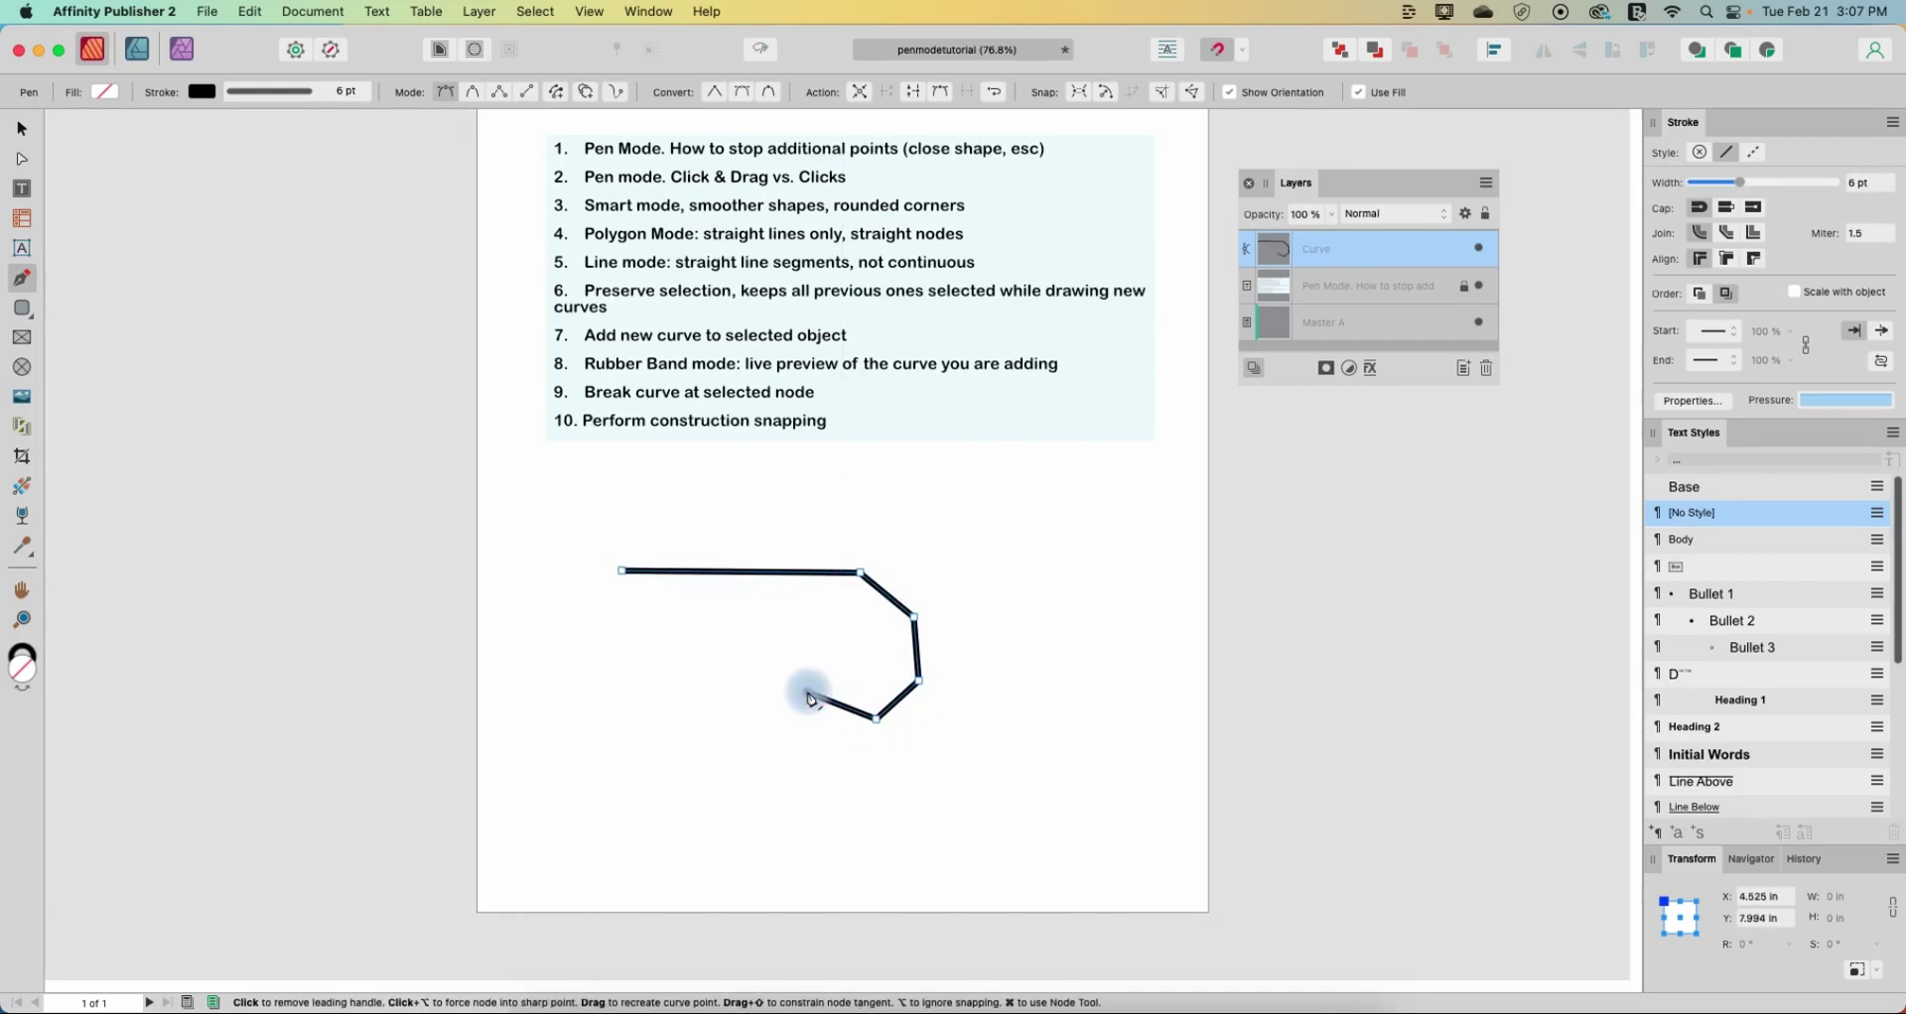
{"action": "left_click", "coordinate": [863, 670]}
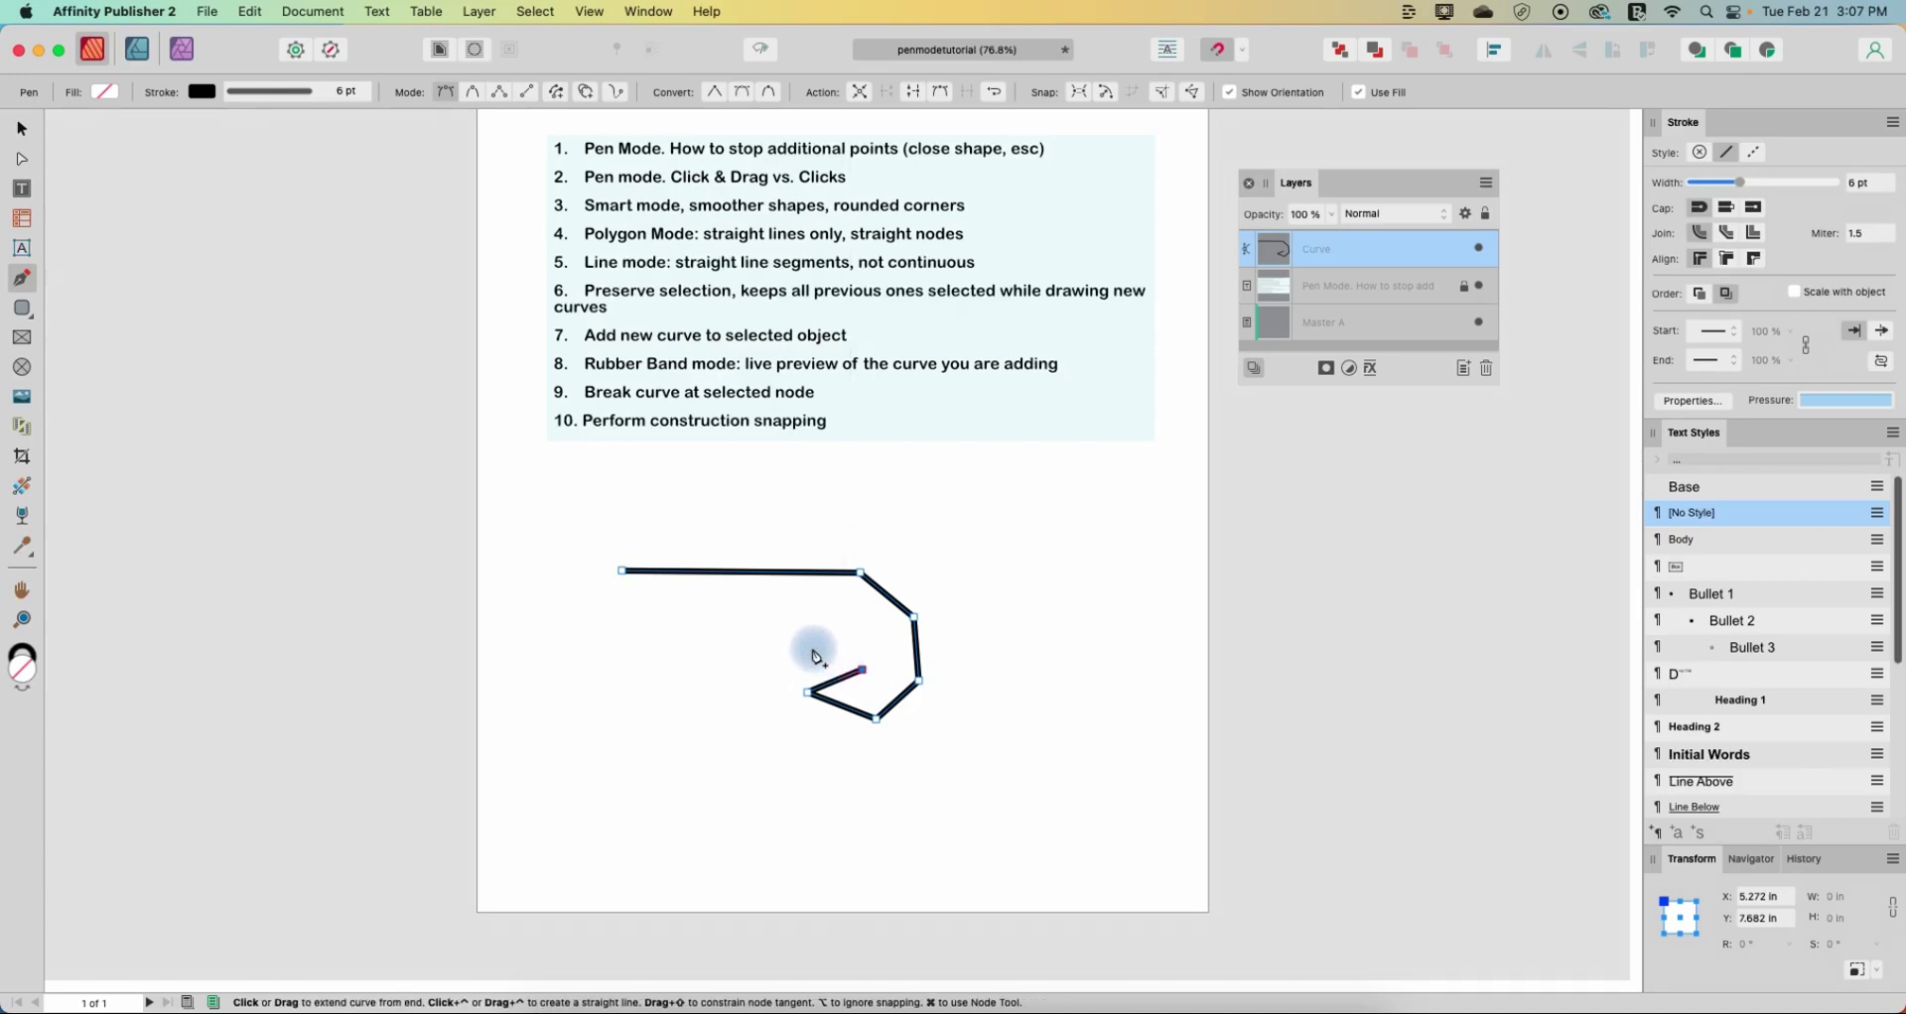
{"action": "mouse_move", "coordinate": [814, 655]}
{"action": "left_mouse_down"}
{"action": "mouse_move", "coordinate": [729, 674]}
{"action": "mouse_move", "coordinate": [764, 720]}
{"action": "mouse_move", "coordinate": [612, 668]}
{"action": "mouse_move", "coordinate": [709, 635]}
{"action": "left_mouse_up"}
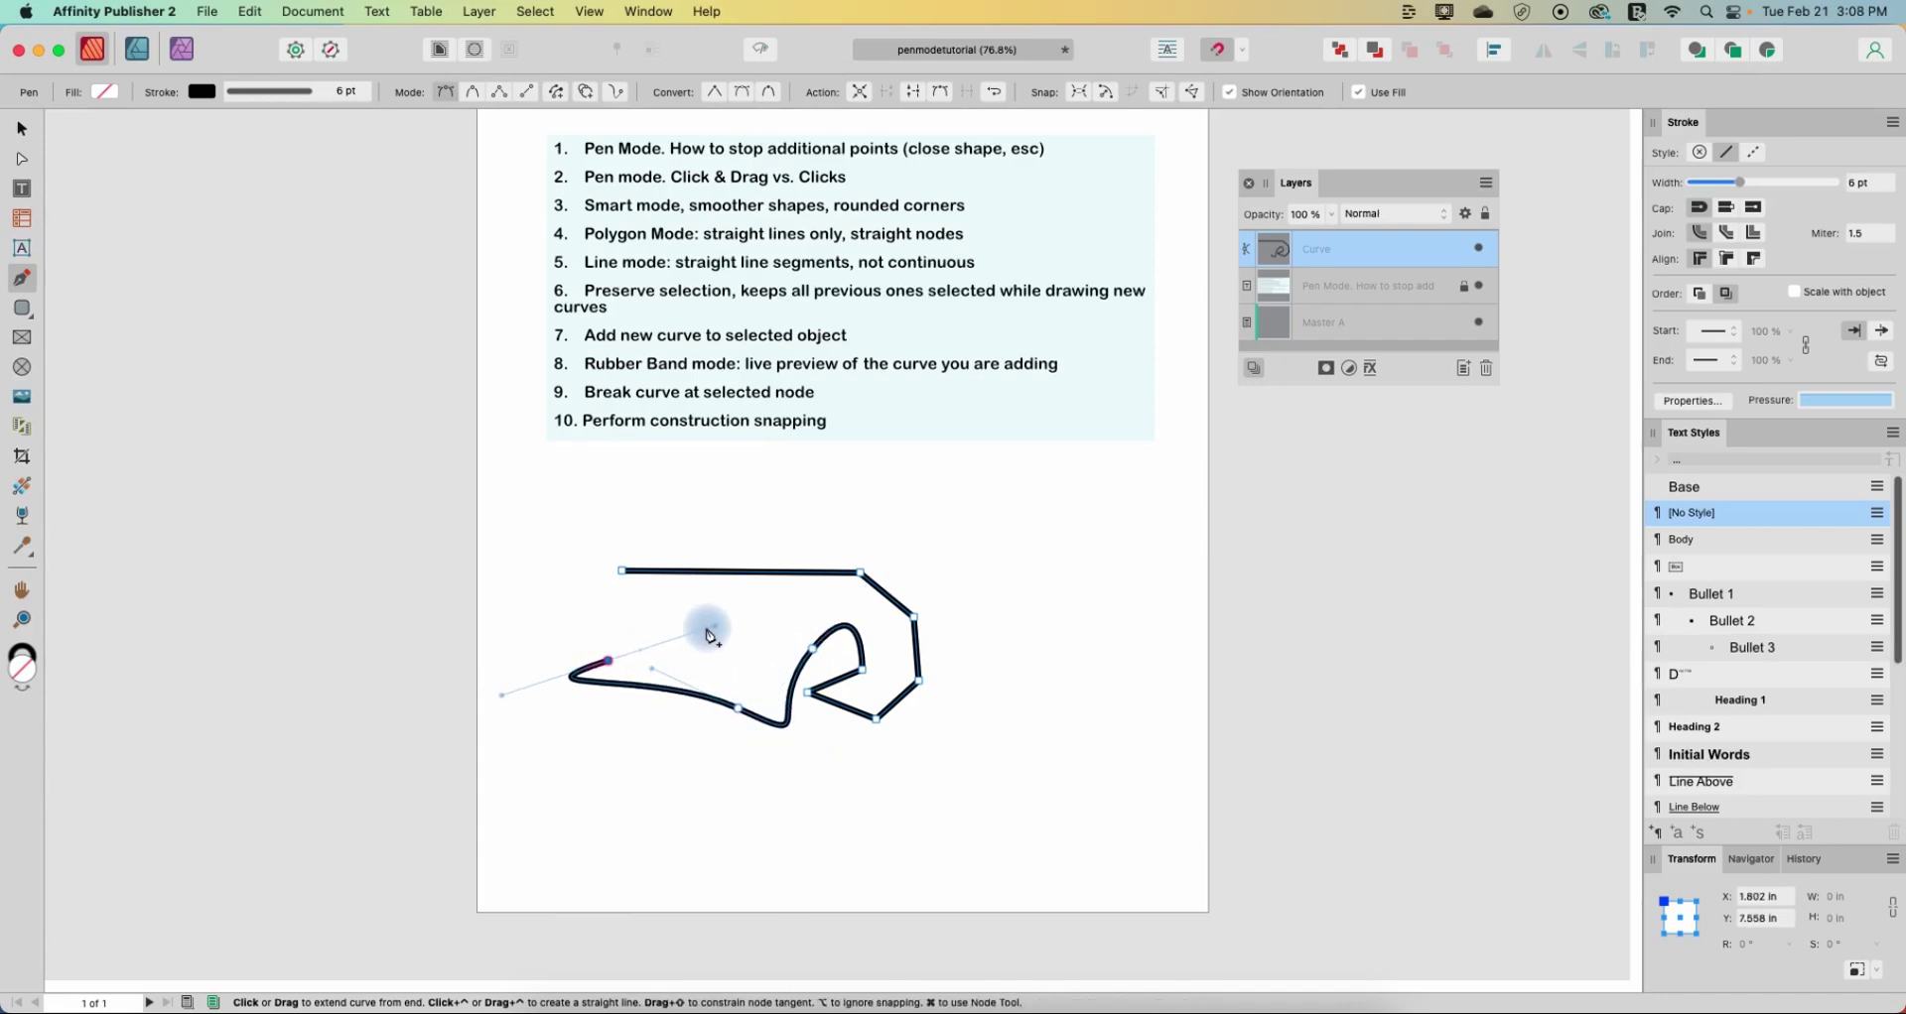
{"action": "left_click", "coordinate": [708, 622]}
{"action": "mouse_move", "coordinate": [589, 592]}
{"action": "left_mouse_down"}
{"action": "mouse_move", "coordinate": [544, 610]}
{"action": "mouse_move", "coordinate": [562, 725]}
{"action": "left_mouse_up"}
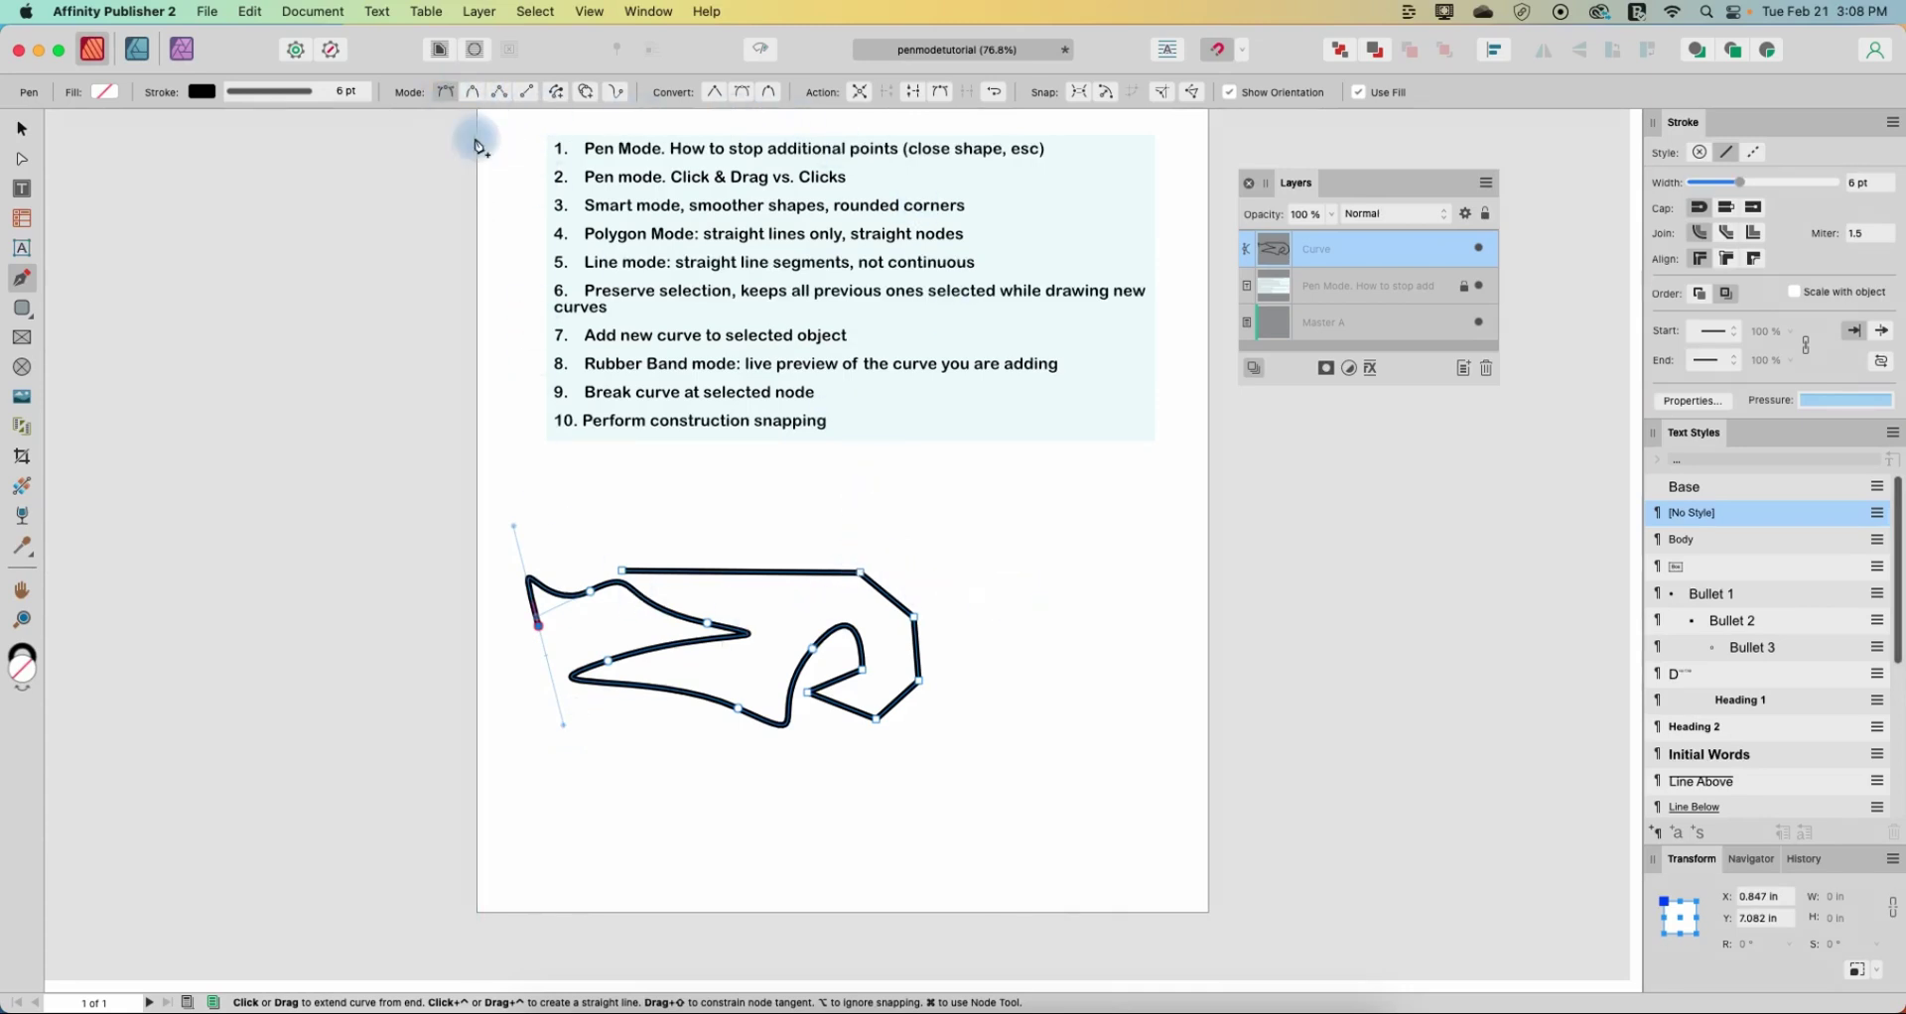
- Continue the path on the right mixing corner and smooth nodes, ending in a curl
{"action": "left_click", "coordinate": [1034, 554]}
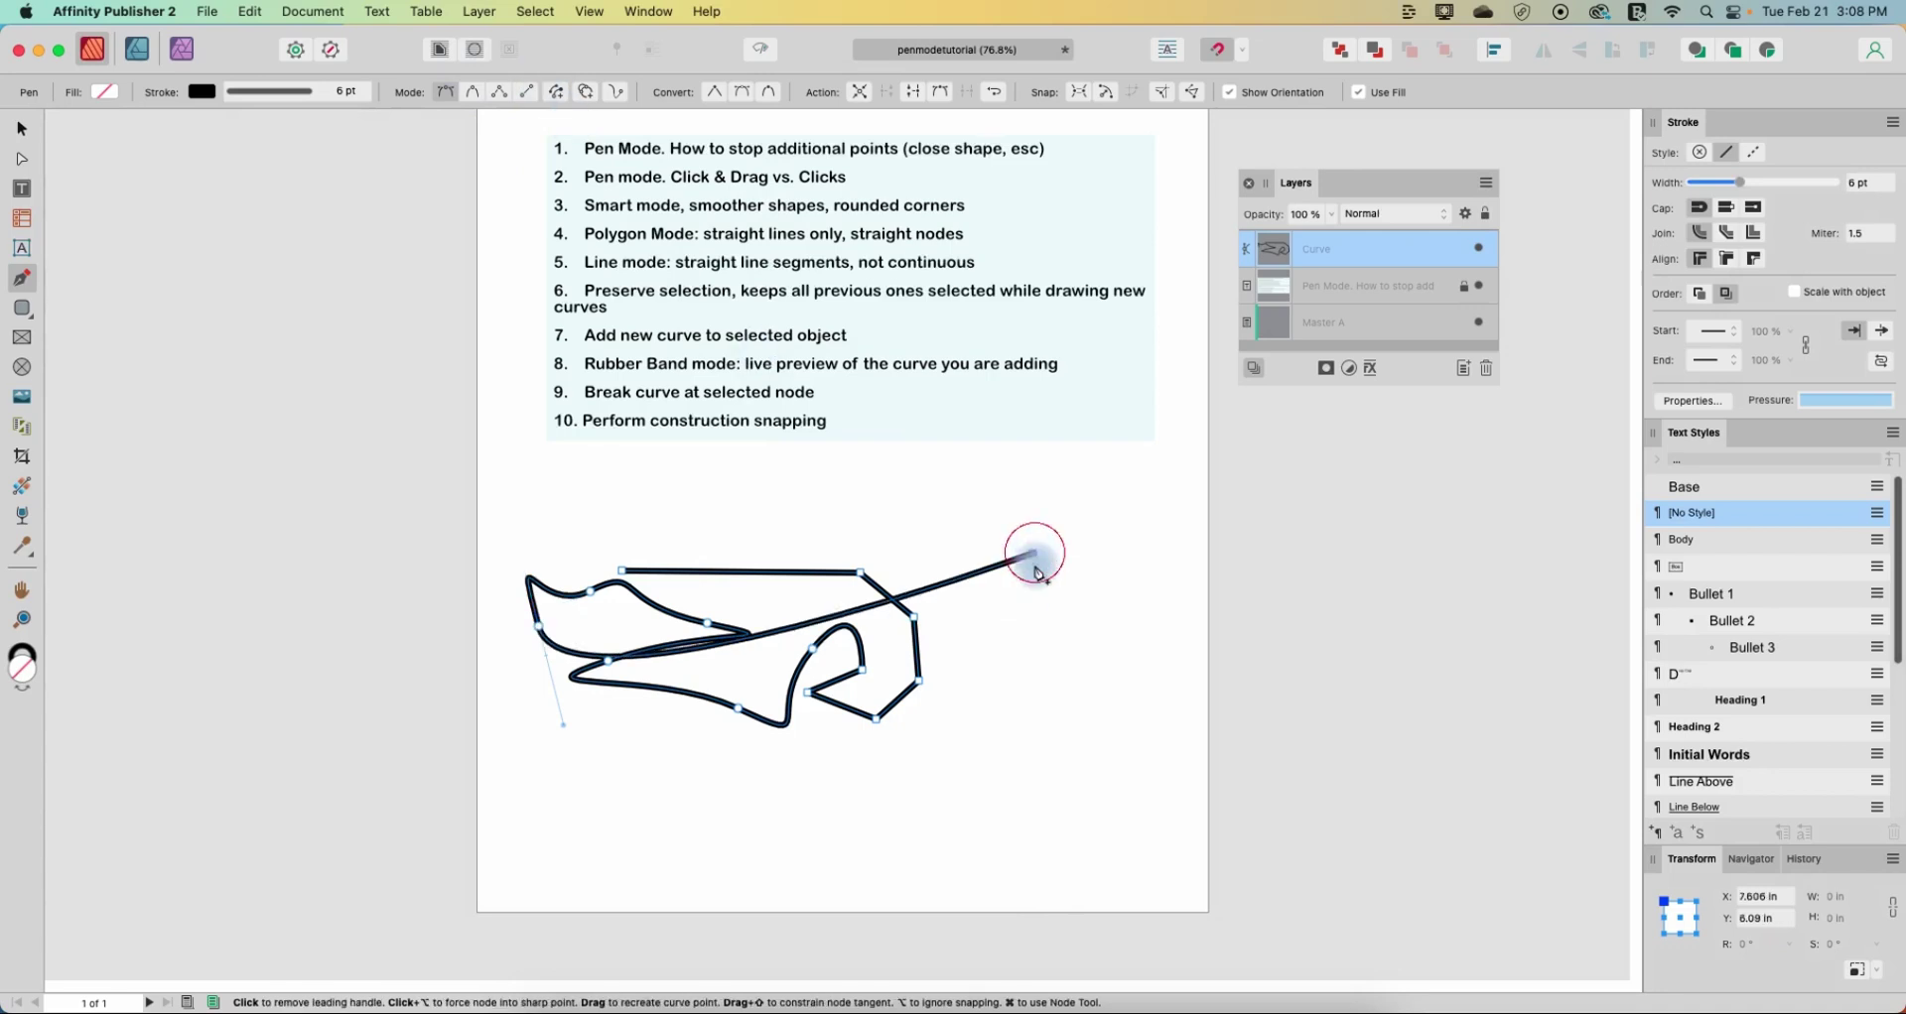
{"action": "left_click", "coordinate": [1041, 657]}
{"action": "mouse_move", "coordinate": [1037, 745]}
{"action": "left_mouse_down"}
{"action": "mouse_move", "coordinate": [1140, 772]}
{"action": "mouse_move", "coordinate": [1157, 698]}
{"action": "left_mouse_up"}
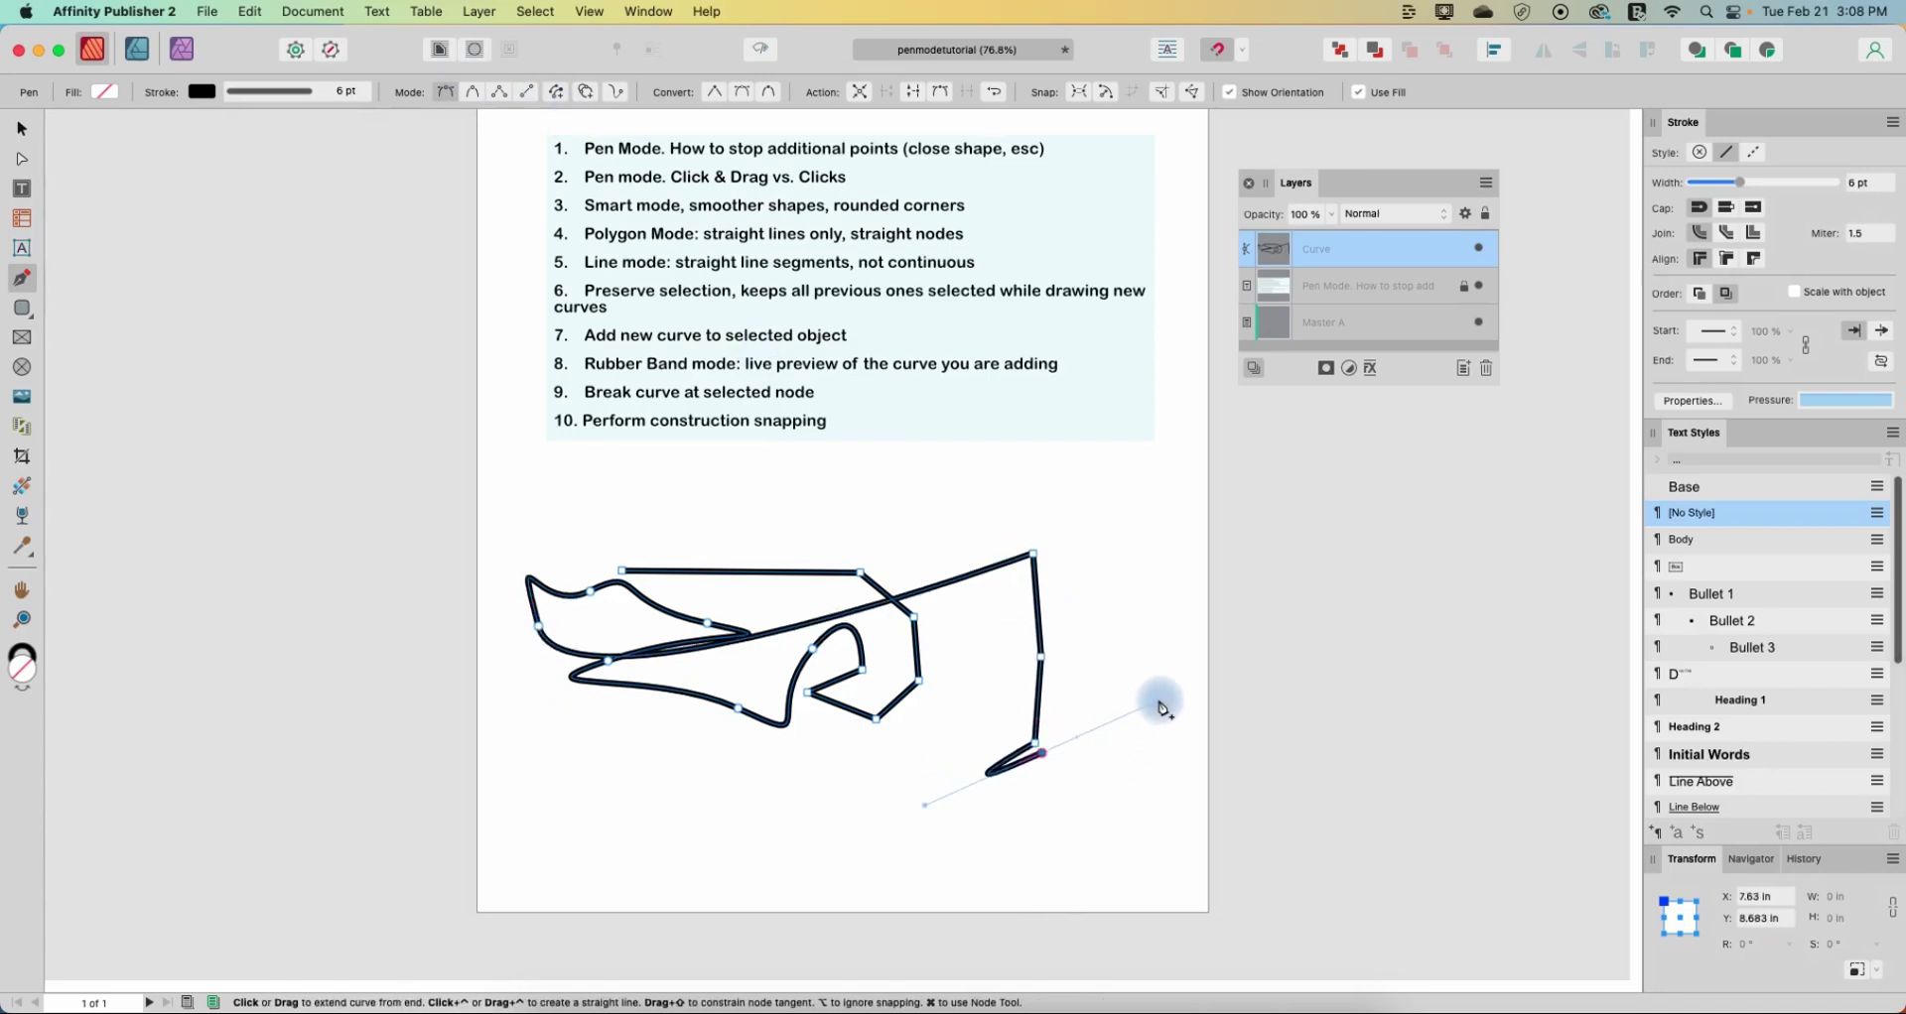
{"action": "left_click", "coordinate": [1181, 680]}
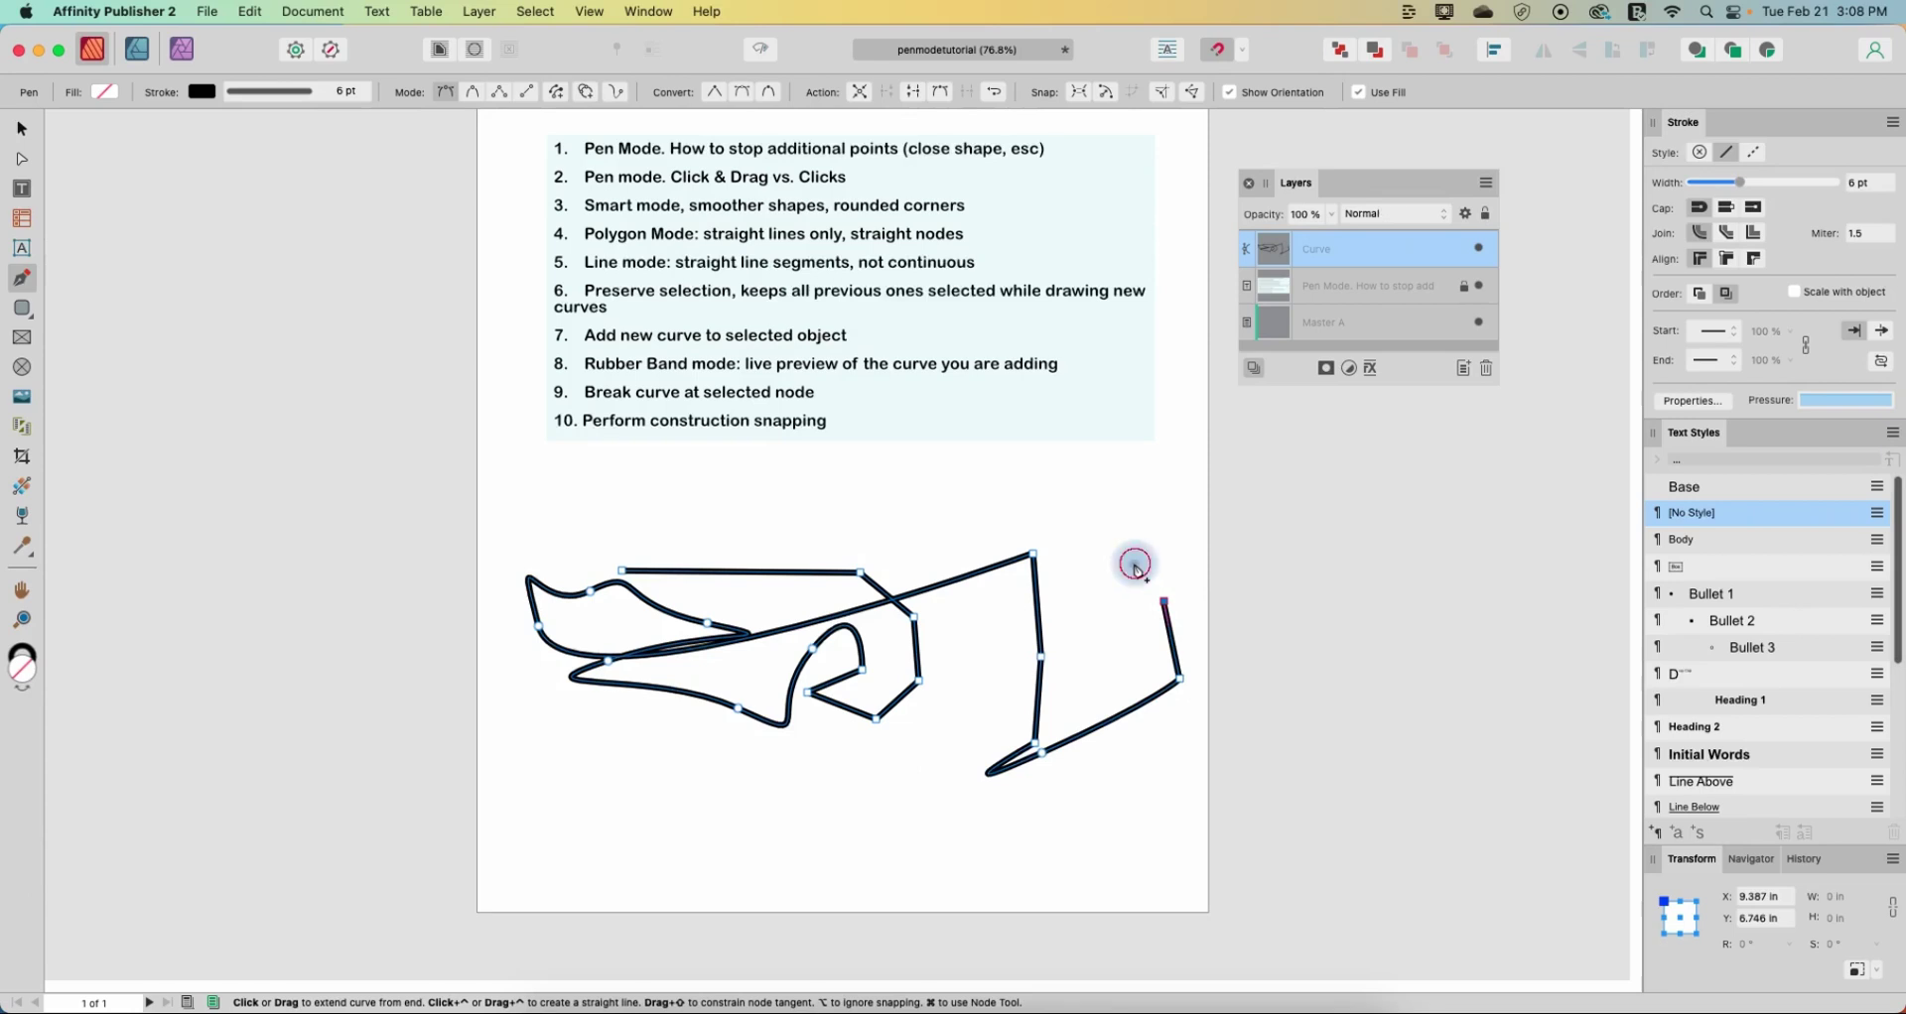
{"action": "left_click_drag", "start_coordinate": [1135, 568], "coordinate": [1097, 602]}
{"action": "left_click", "coordinate": [1096, 567]}
{"action": "left_click_drag", "start_coordinate": [1165, 480], "coordinate": [1122, 447]}
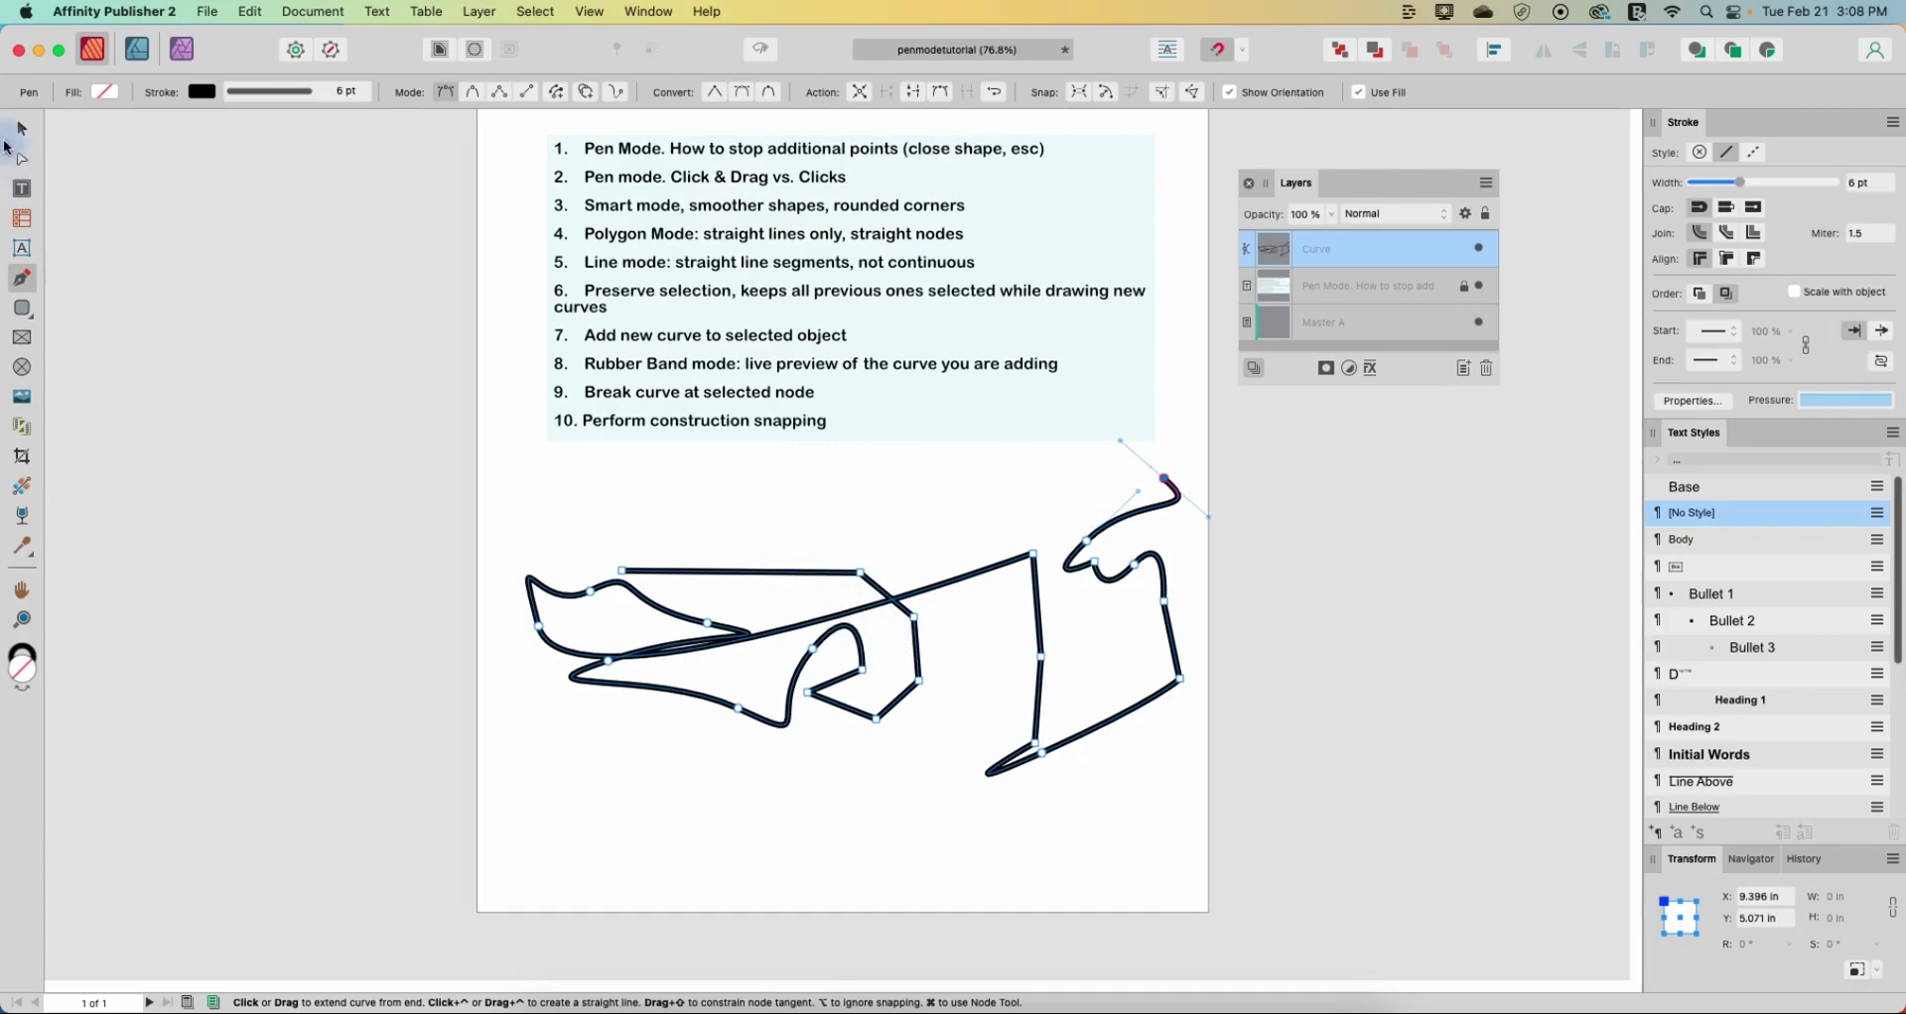
{"action": "left_click", "coordinate": [21, 129]}
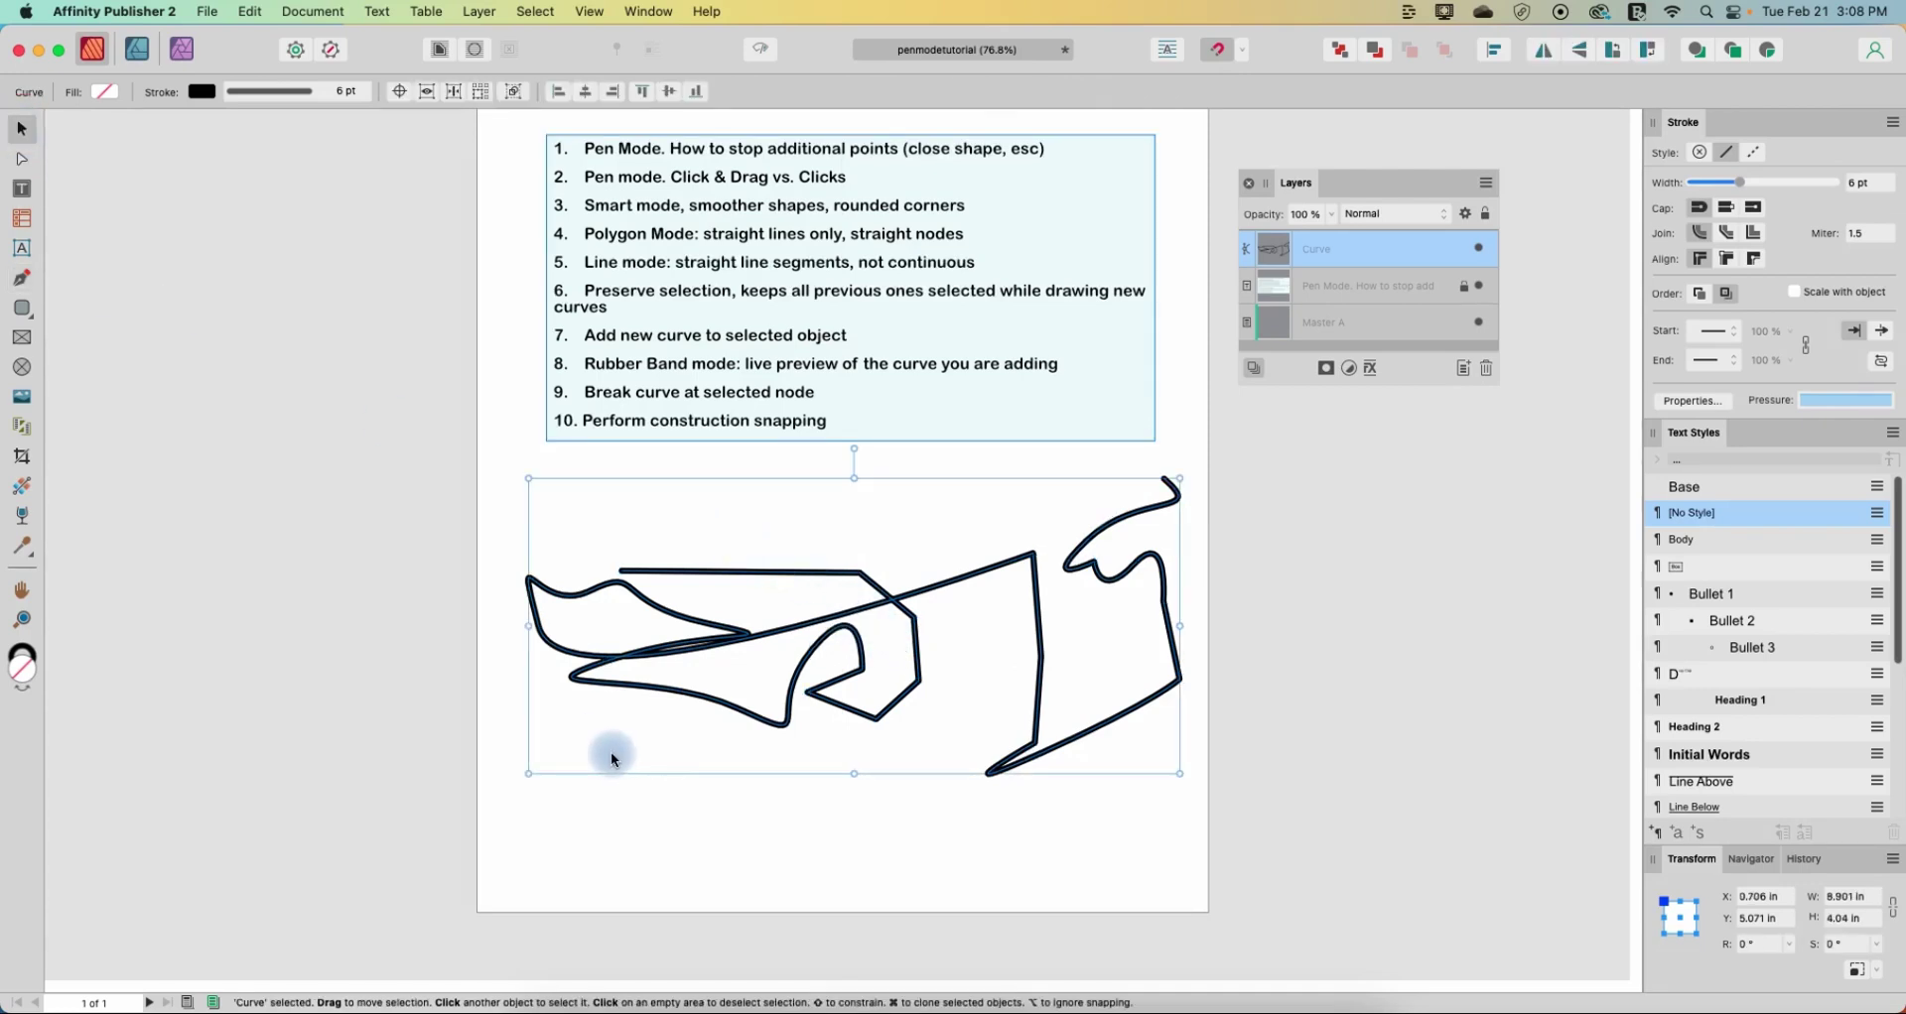
- Delete the tangled curve and set the Pen tool to Smart mode
{"action": "key", "text": "Delete"}
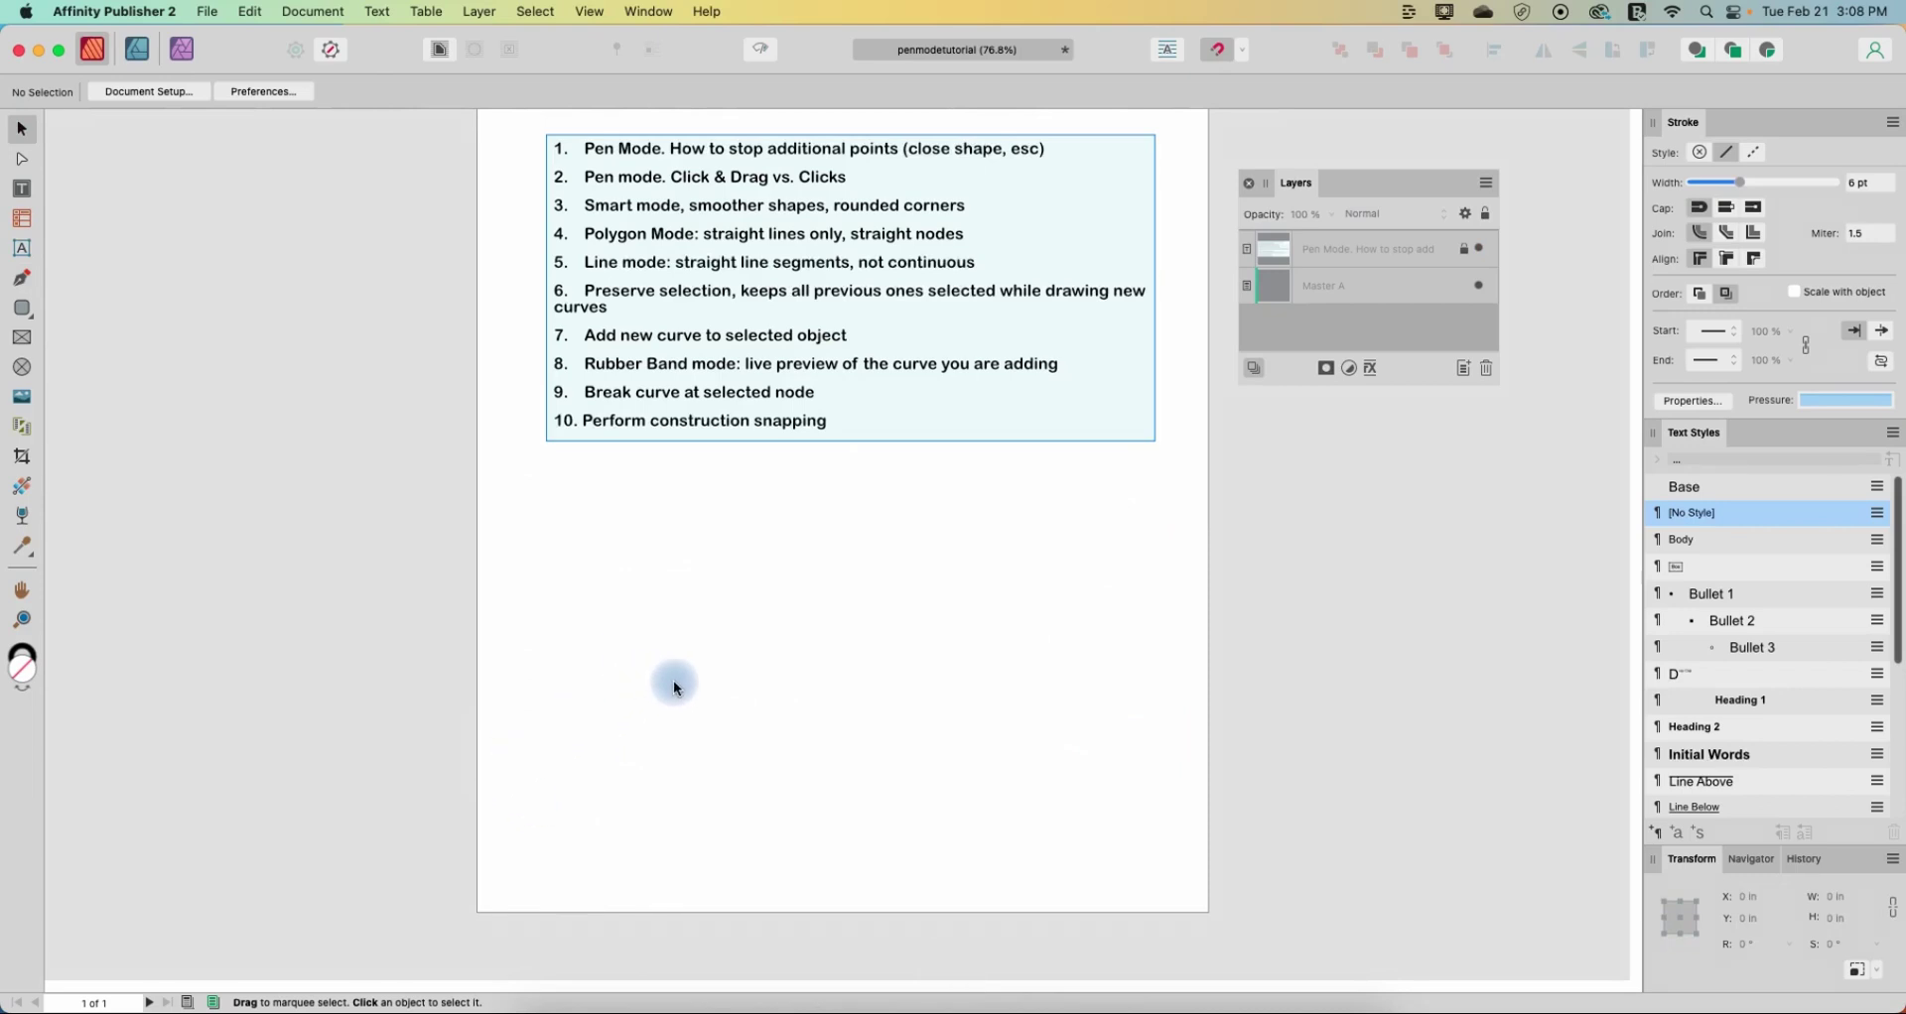
{"action": "left_click", "coordinate": [29, 284]}
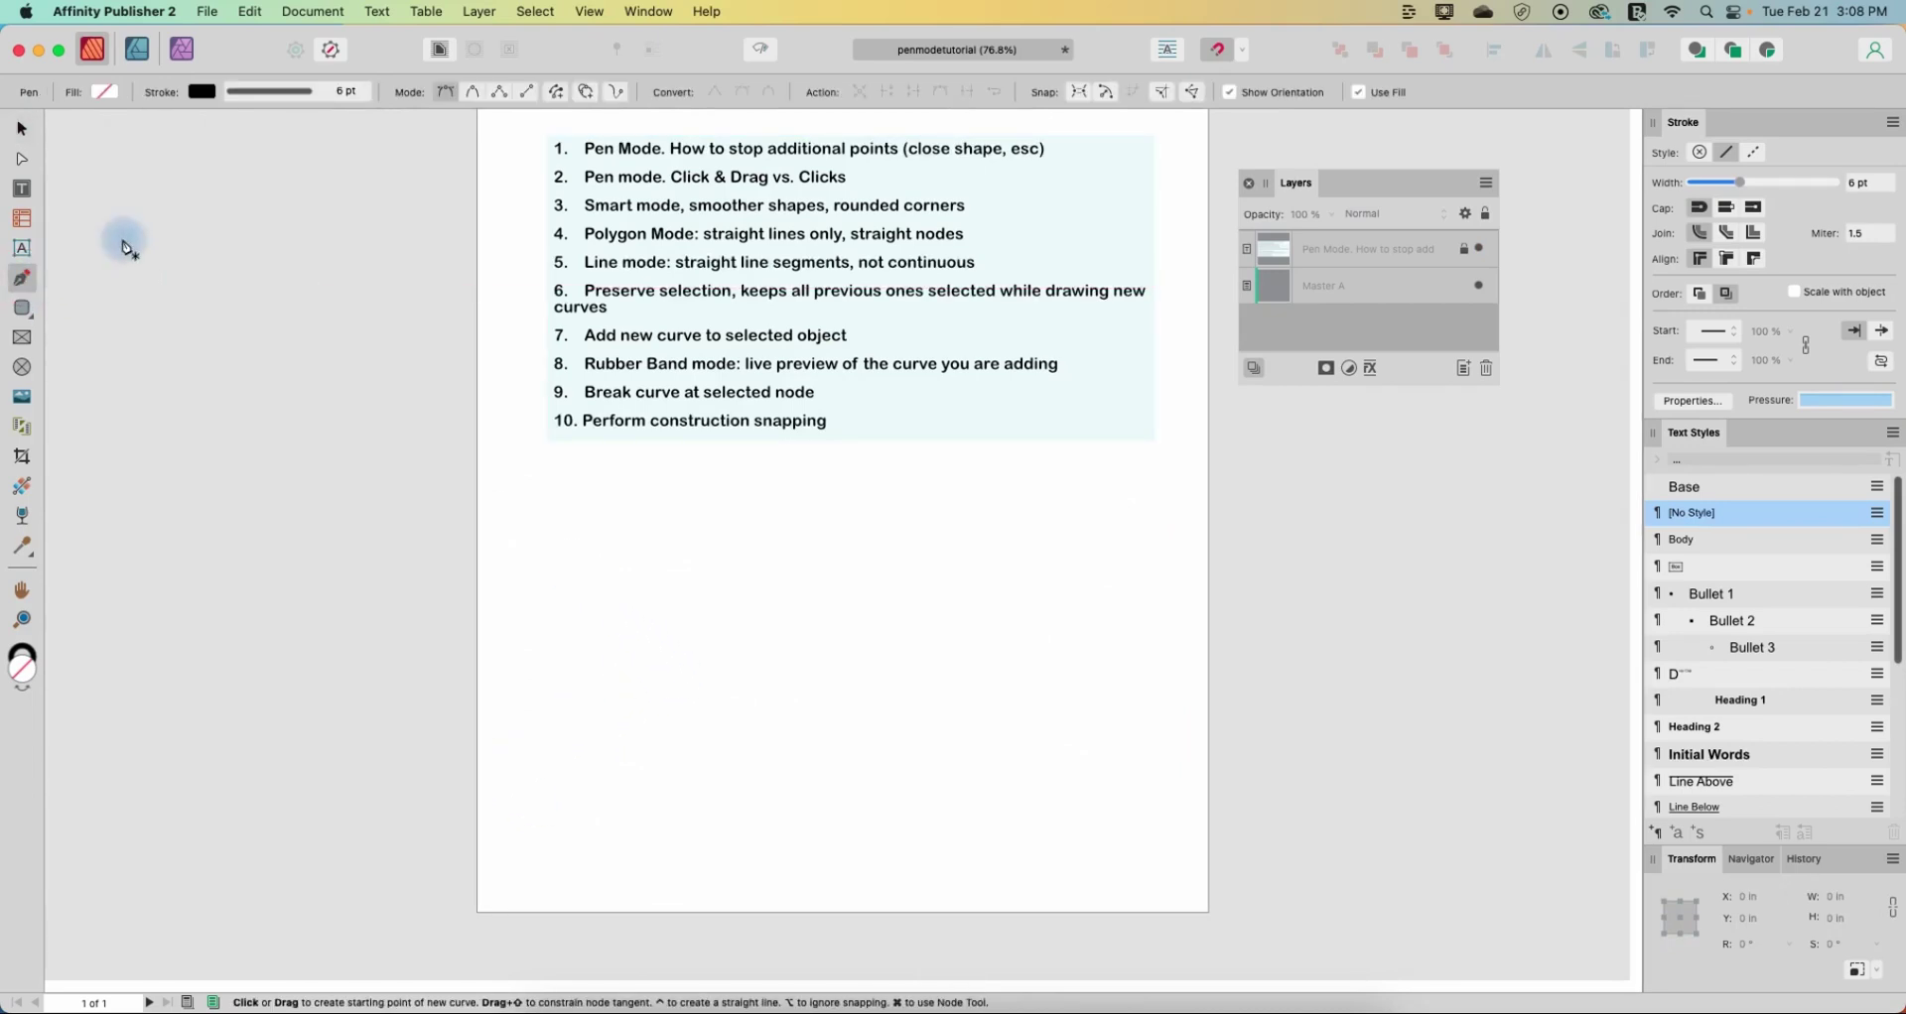
{"action": "left_click", "coordinate": [467, 92]}
{"action": "left_click", "coordinate": [474, 96]}
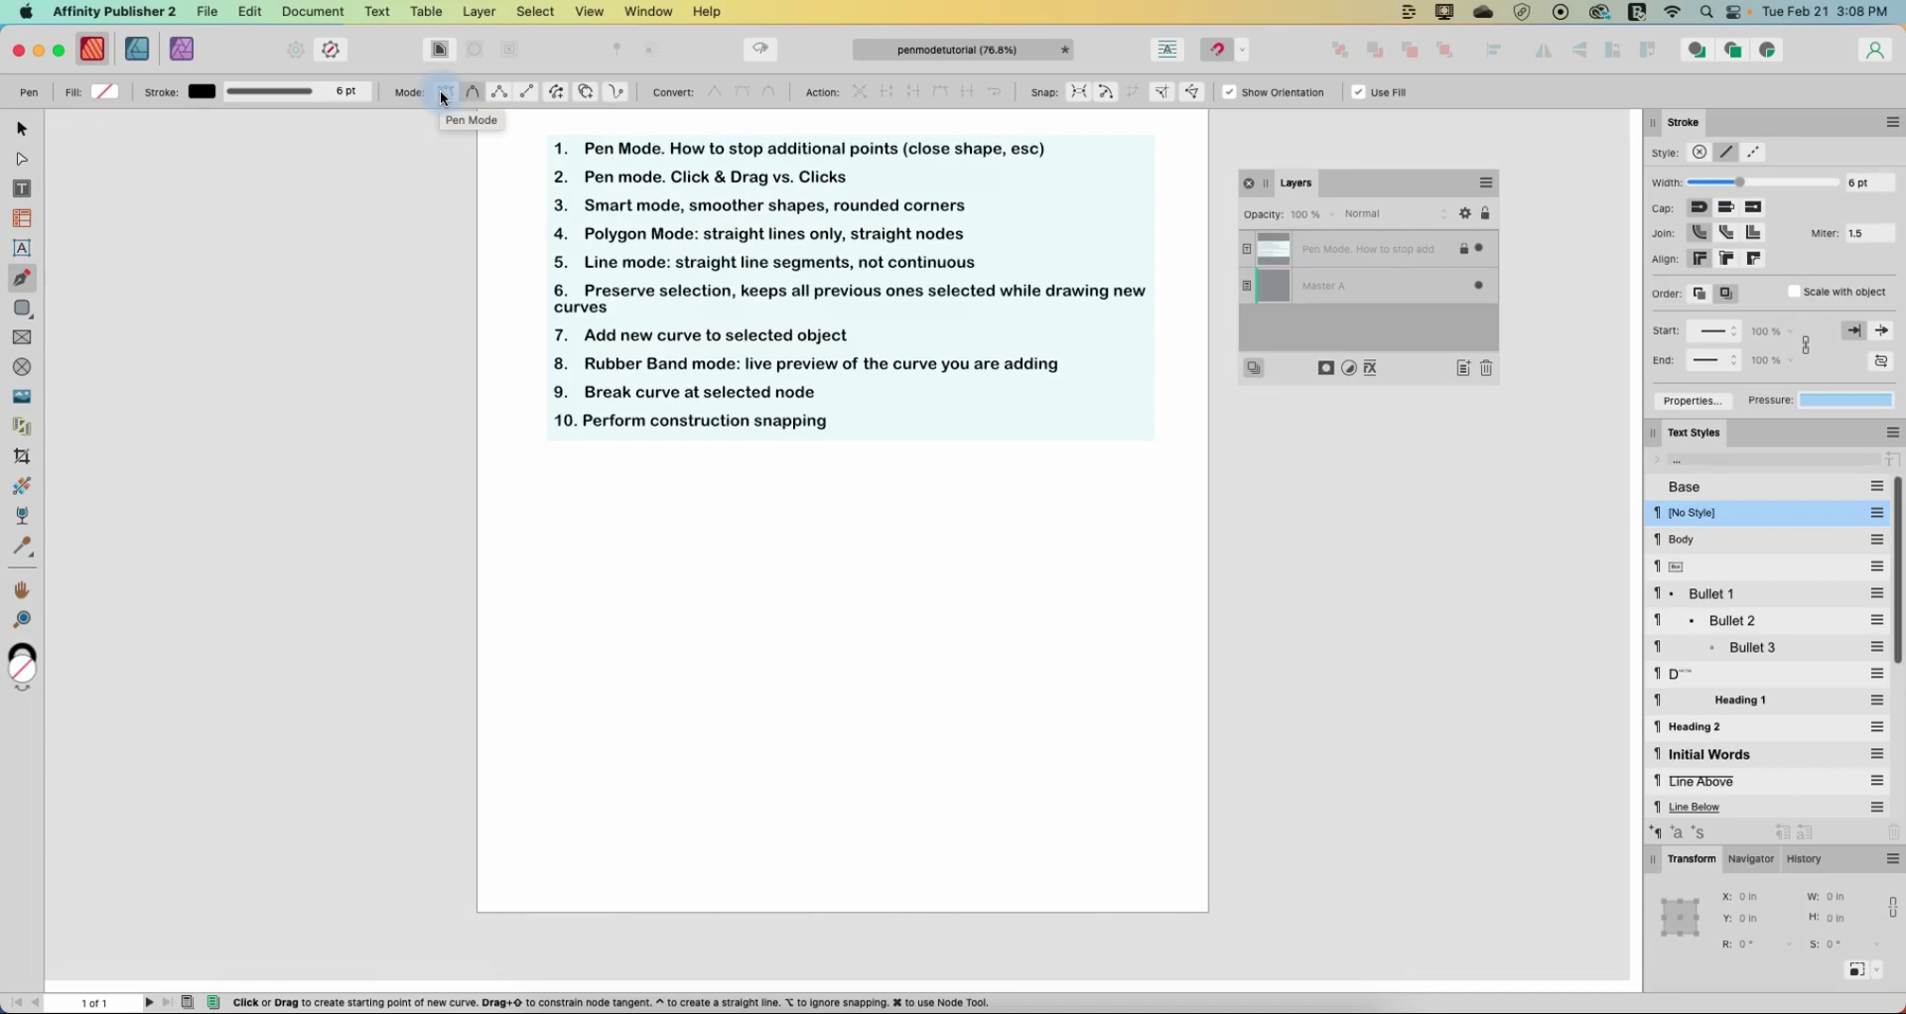
{"action": "left_click", "coordinate": [444, 94]}
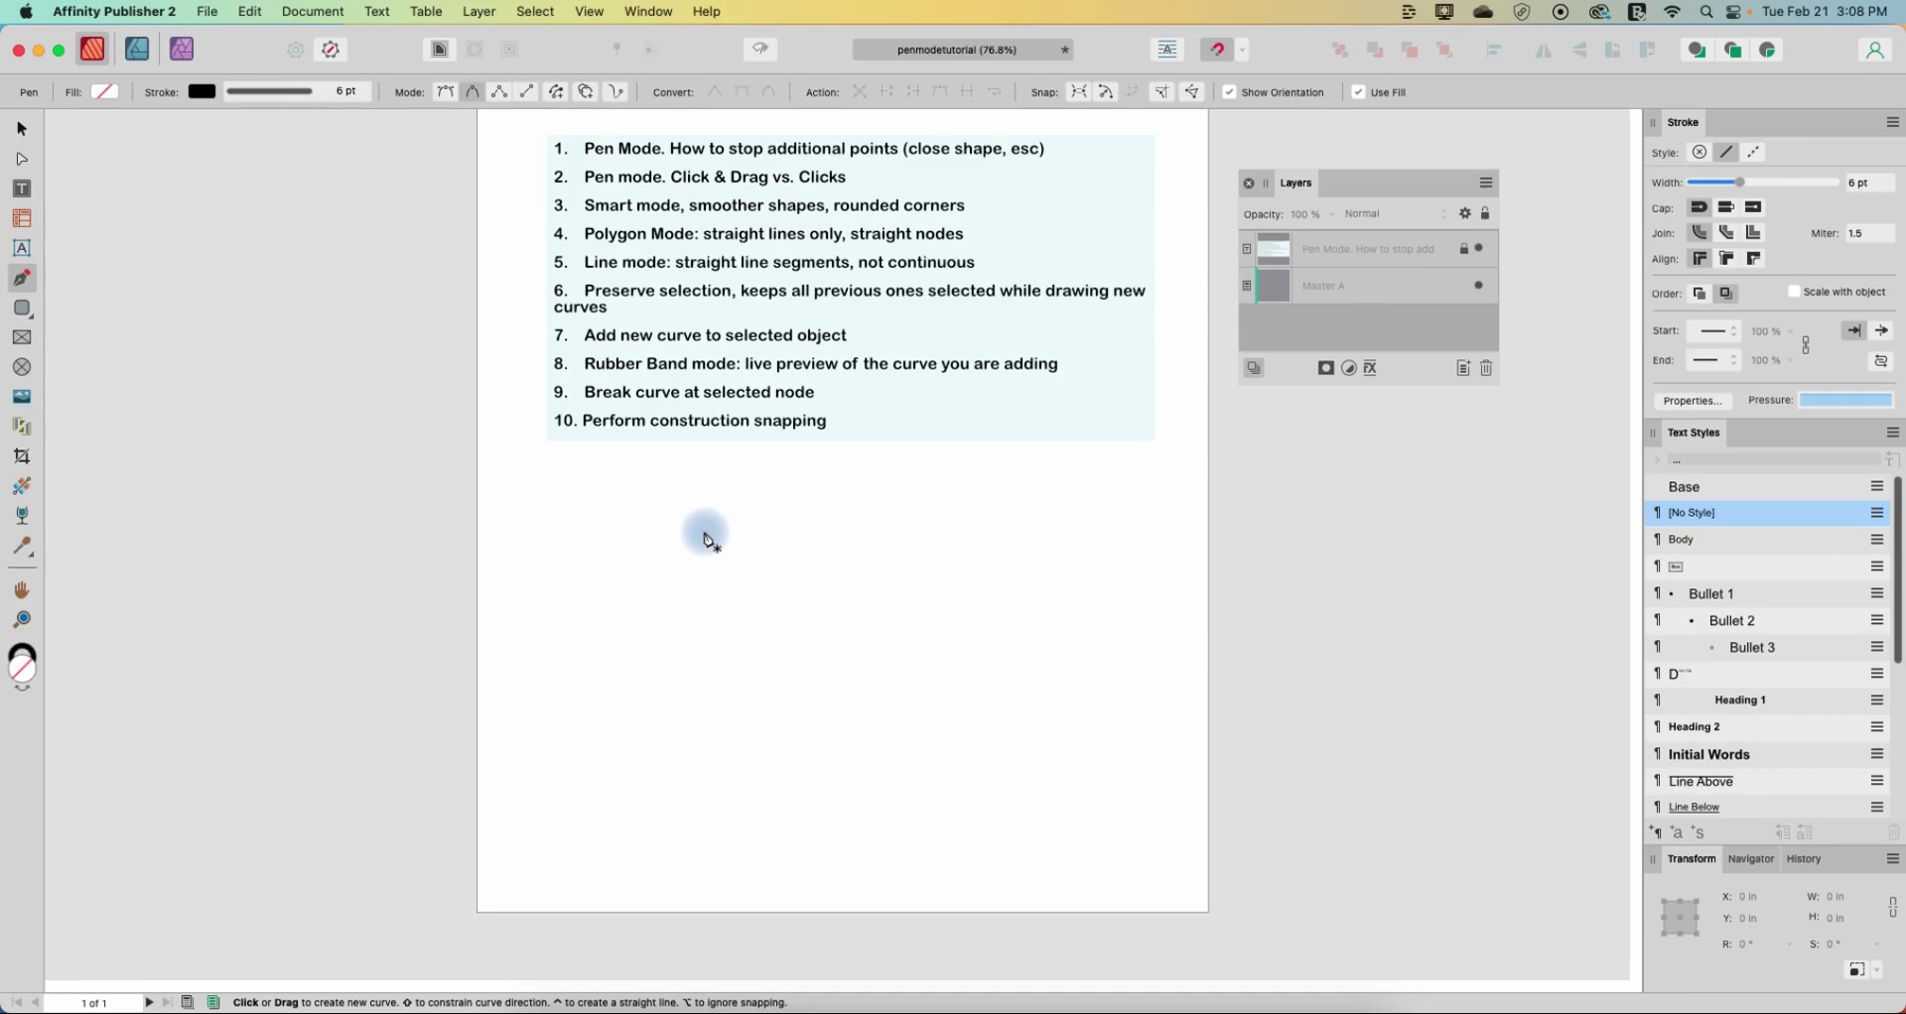
- Draw a smooth closed loop below the tips list
{"action": "left_click", "coordinate": [705, 534]}
{"action": "left_click", "coordinate": [905, 584]}
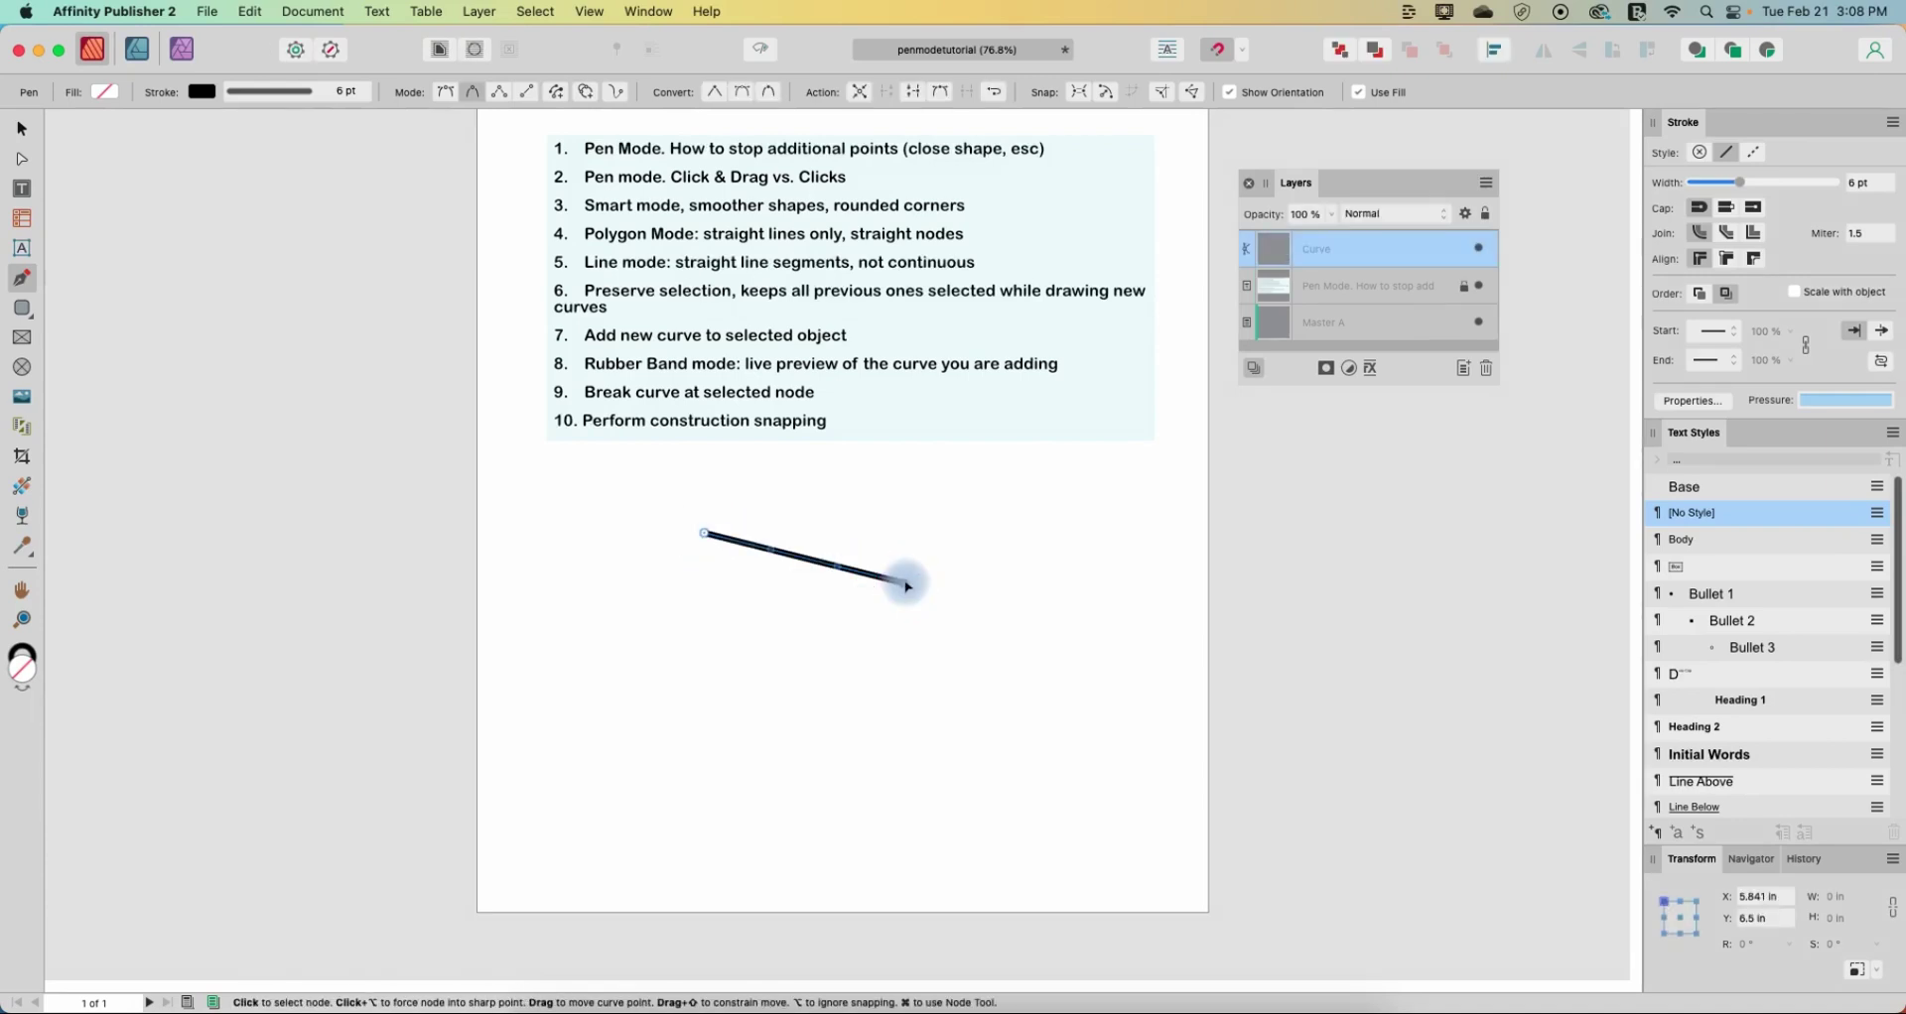
{"action": "left_click", "coordinate": [938, 702]}
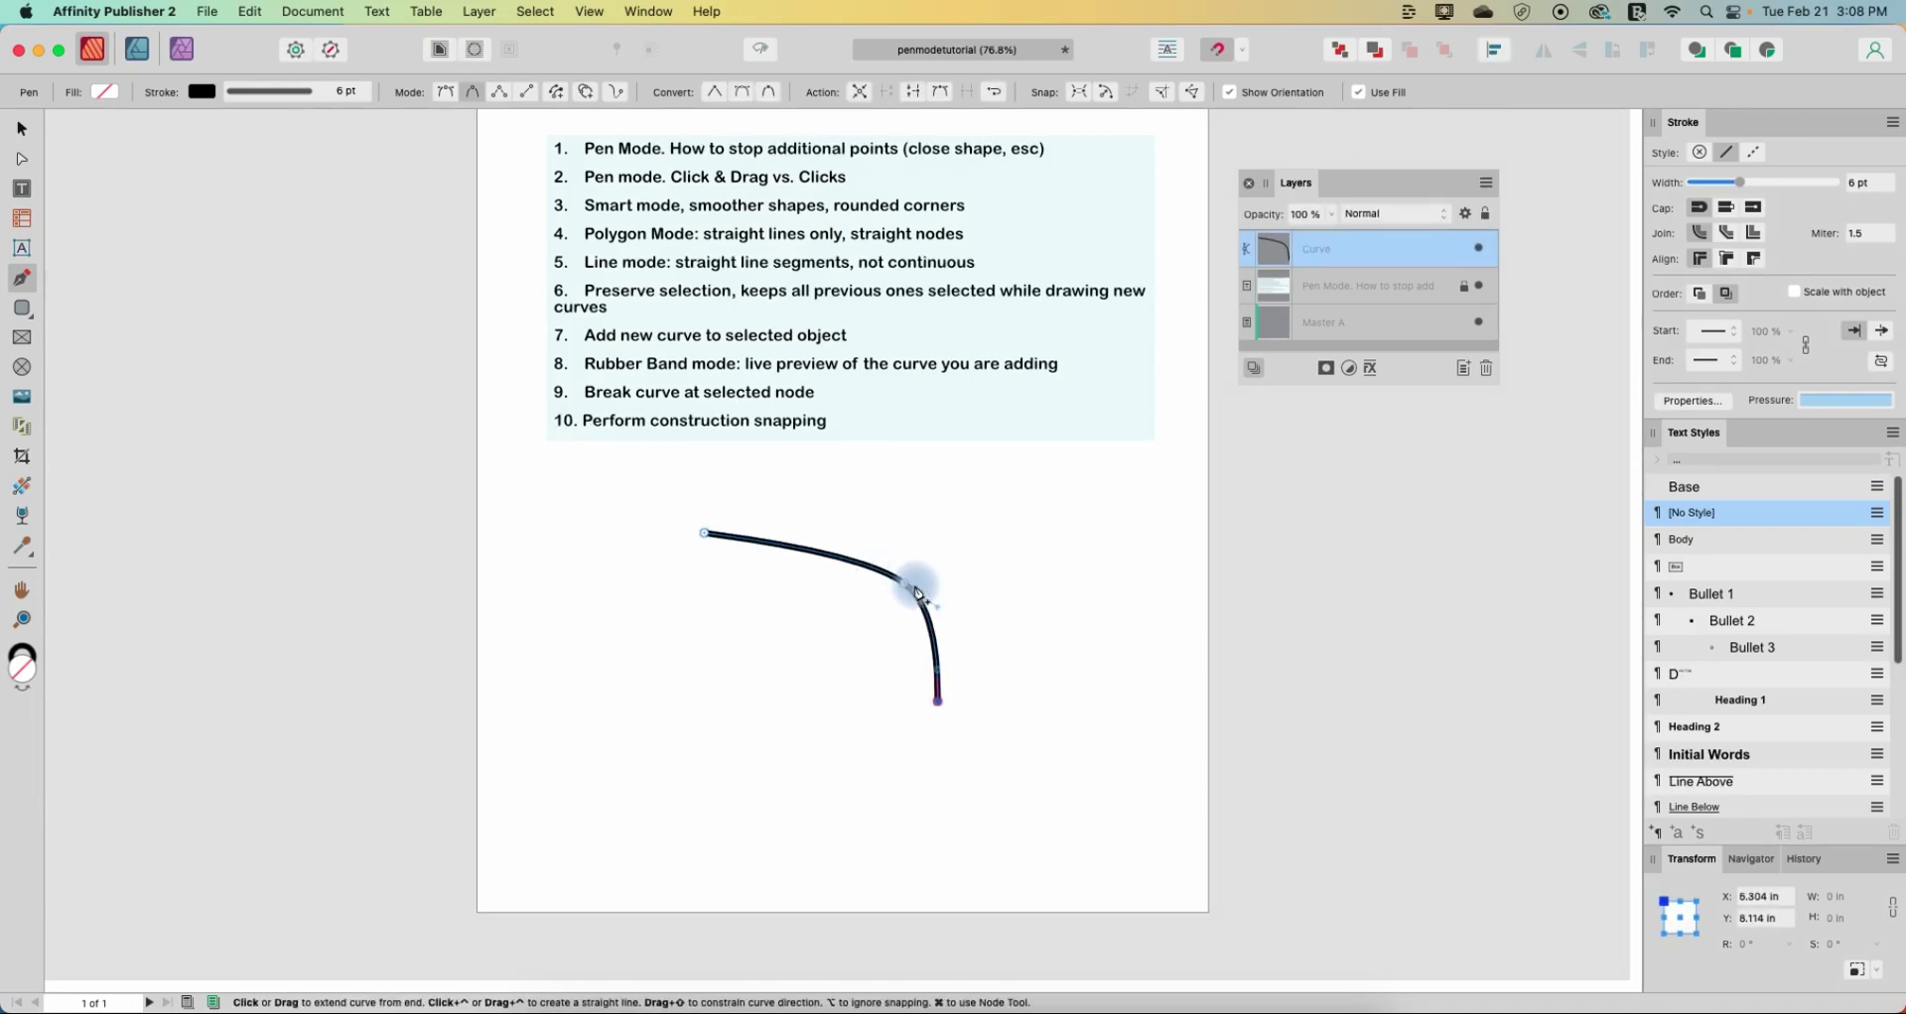
{"action": "left_click", "coordinate": [872, 759]}
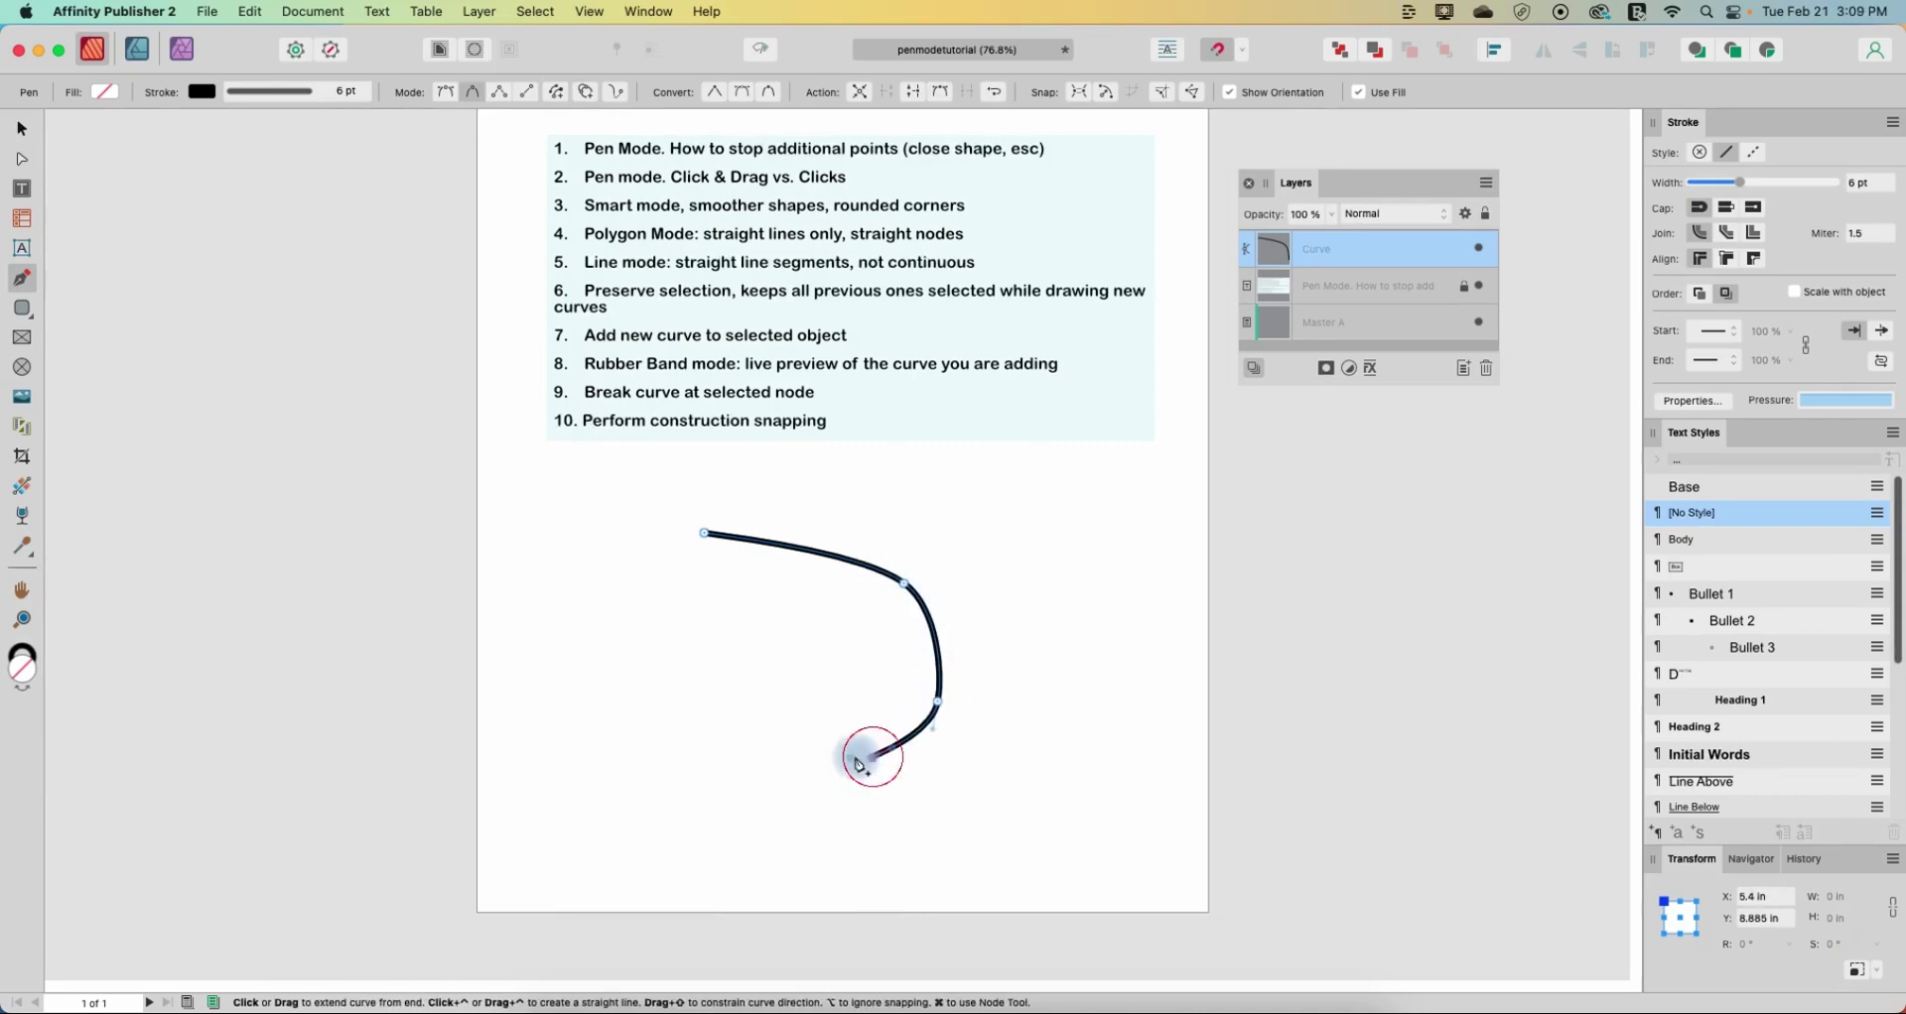
{"action": "left_click", "coordinate": [740, 738]}
{"action": "left_click", "coordinate": [720, 673]}
{"action": "left_click", "coordinate": [752, 623]}
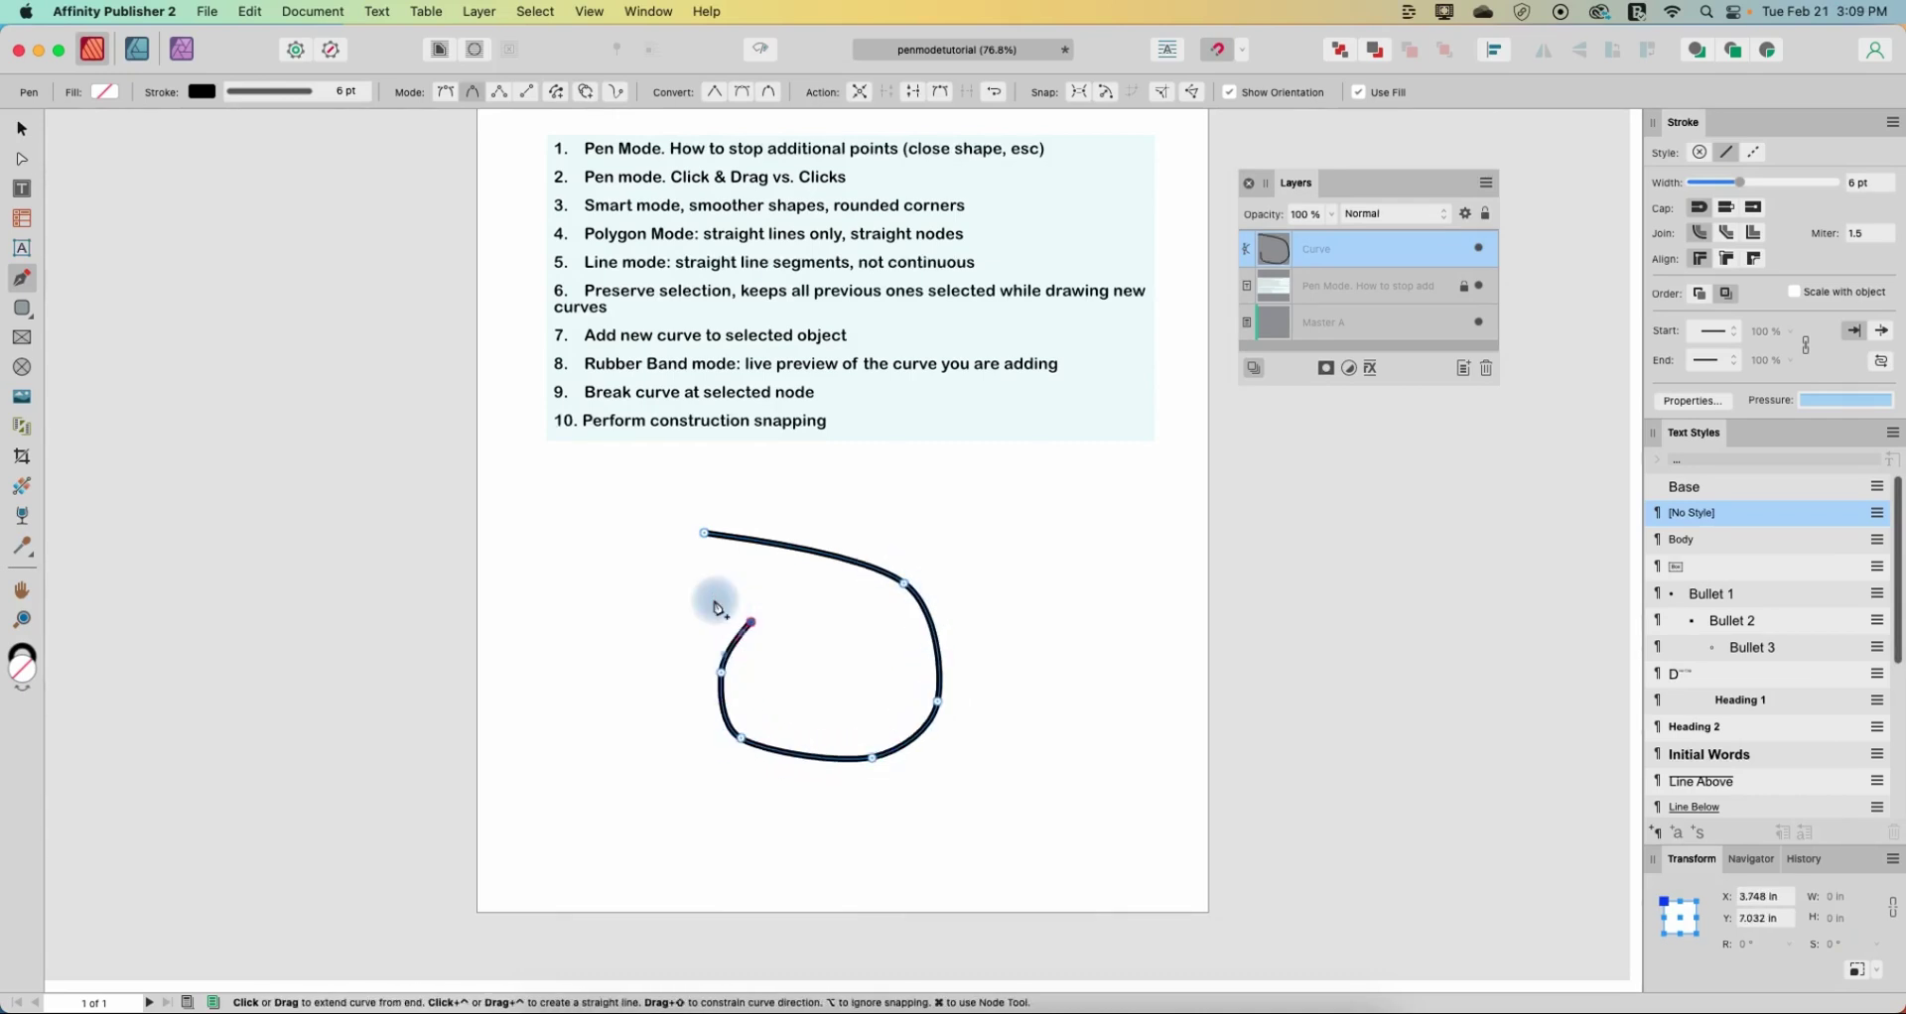
{"action": "left_click", "coordinate": [684, 601]}
{"action": "left_click", "coordinate": [704, 537]}
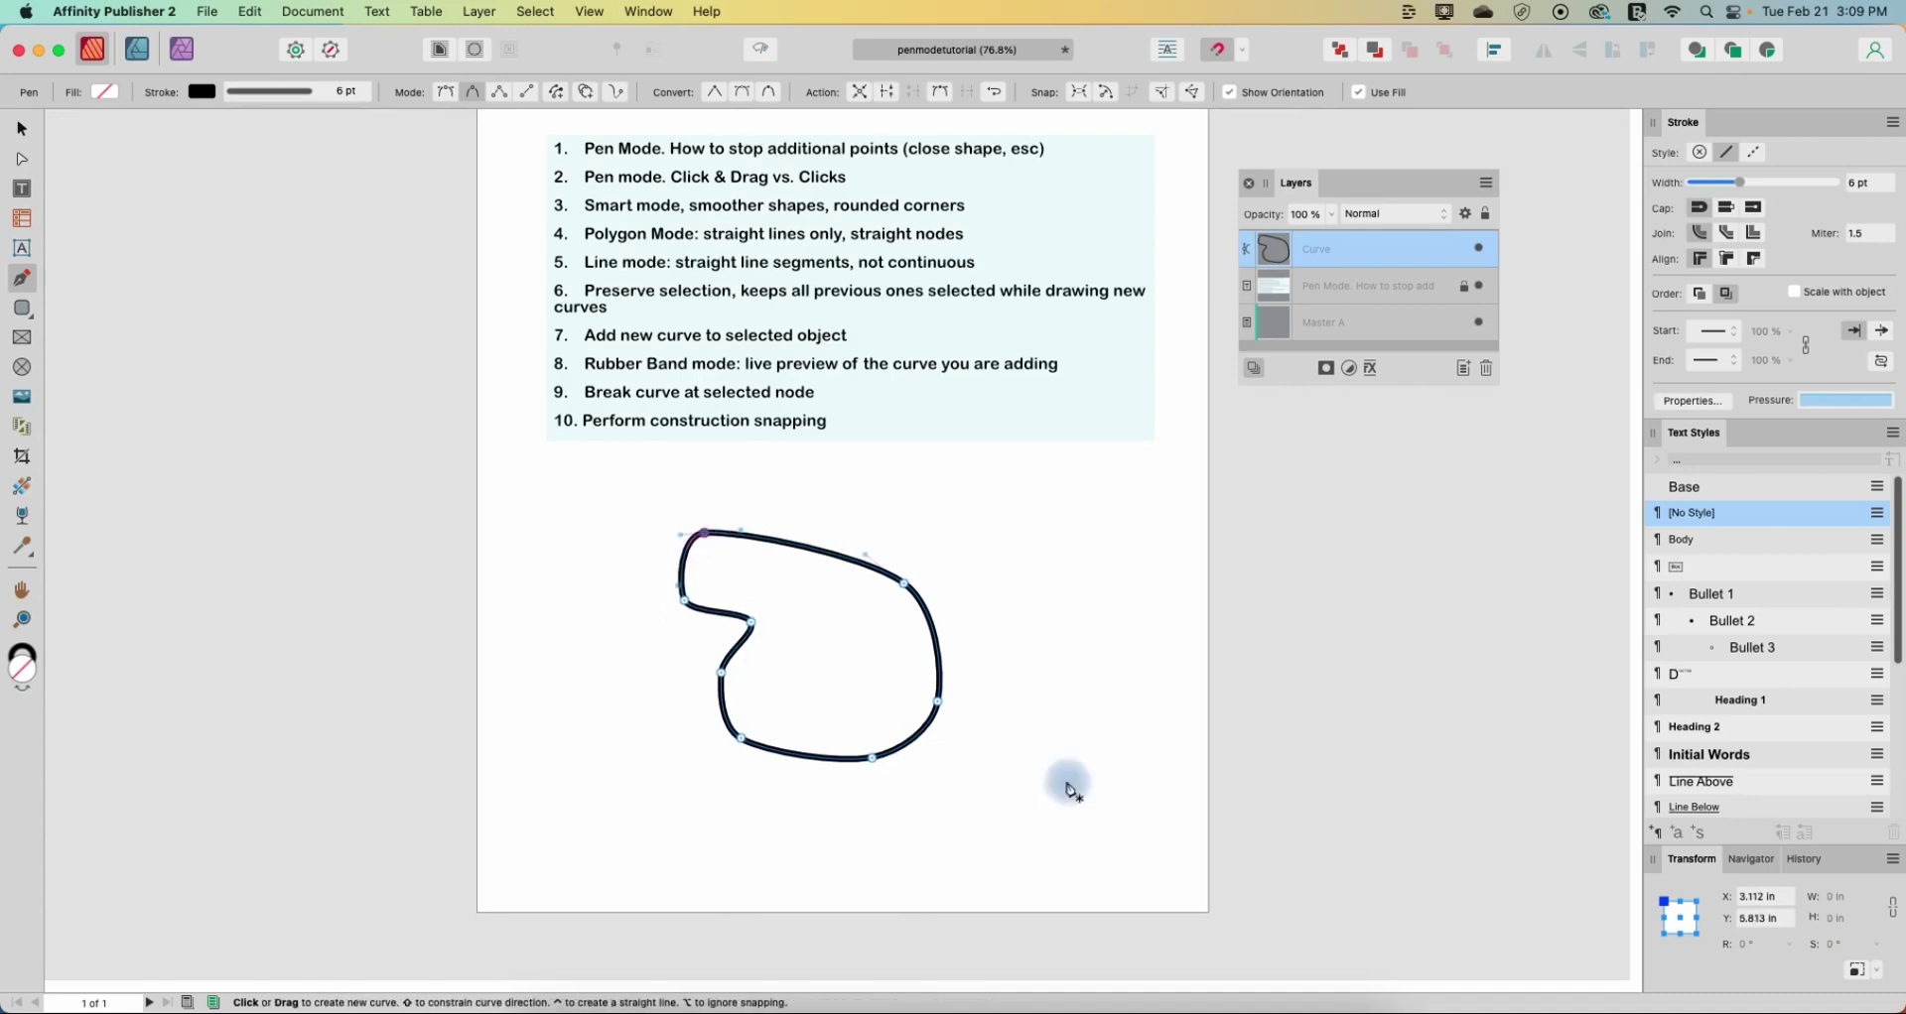
- Draw a second smooth closed loop overlapping the first on the right
{"action": "left_click", "coordinate": [1062, 621]}
{"action": "left_click", "coordinate": [1020, 524]}
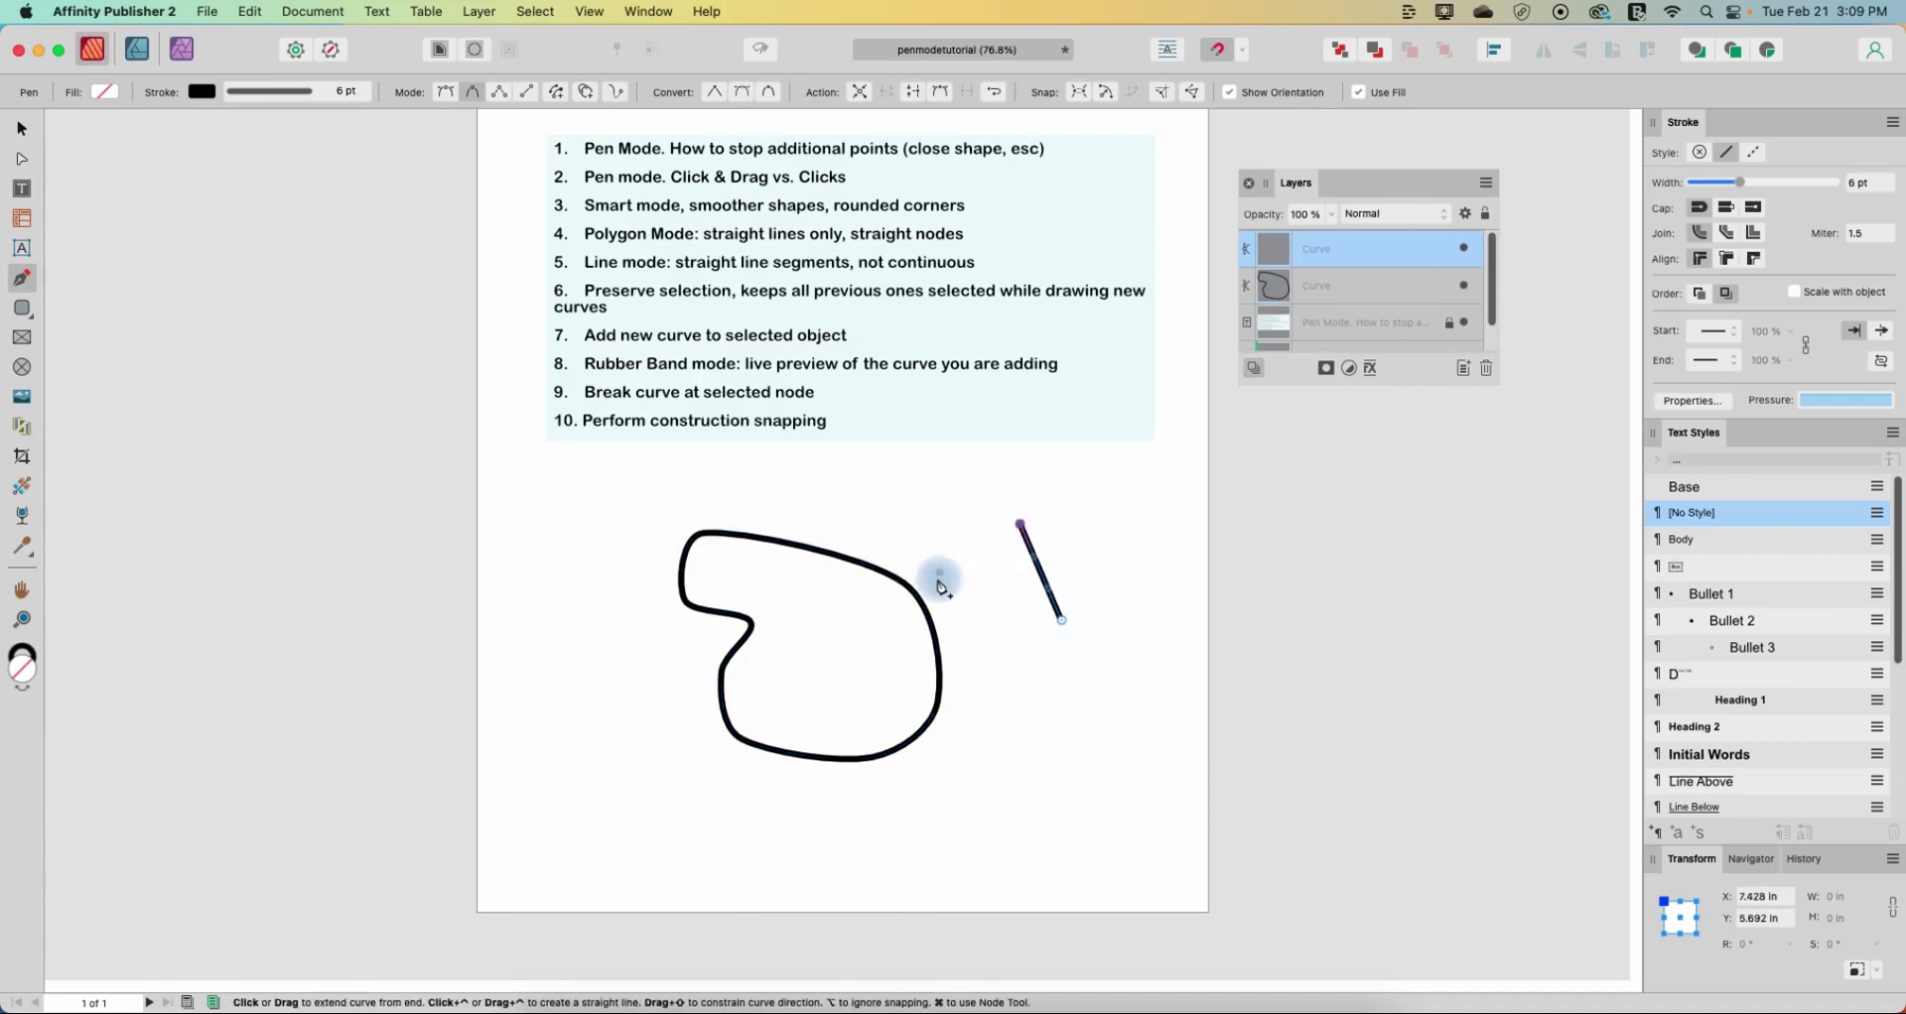
{"action": "left_click", "coordinate": [939, 605]}
{"action": "left_click", "coordinate": [886, 686]}
{"action": "left_click", "coordinate": [1029, 811]}
{"action": "left_click", "coordinate": [1104, 759]}
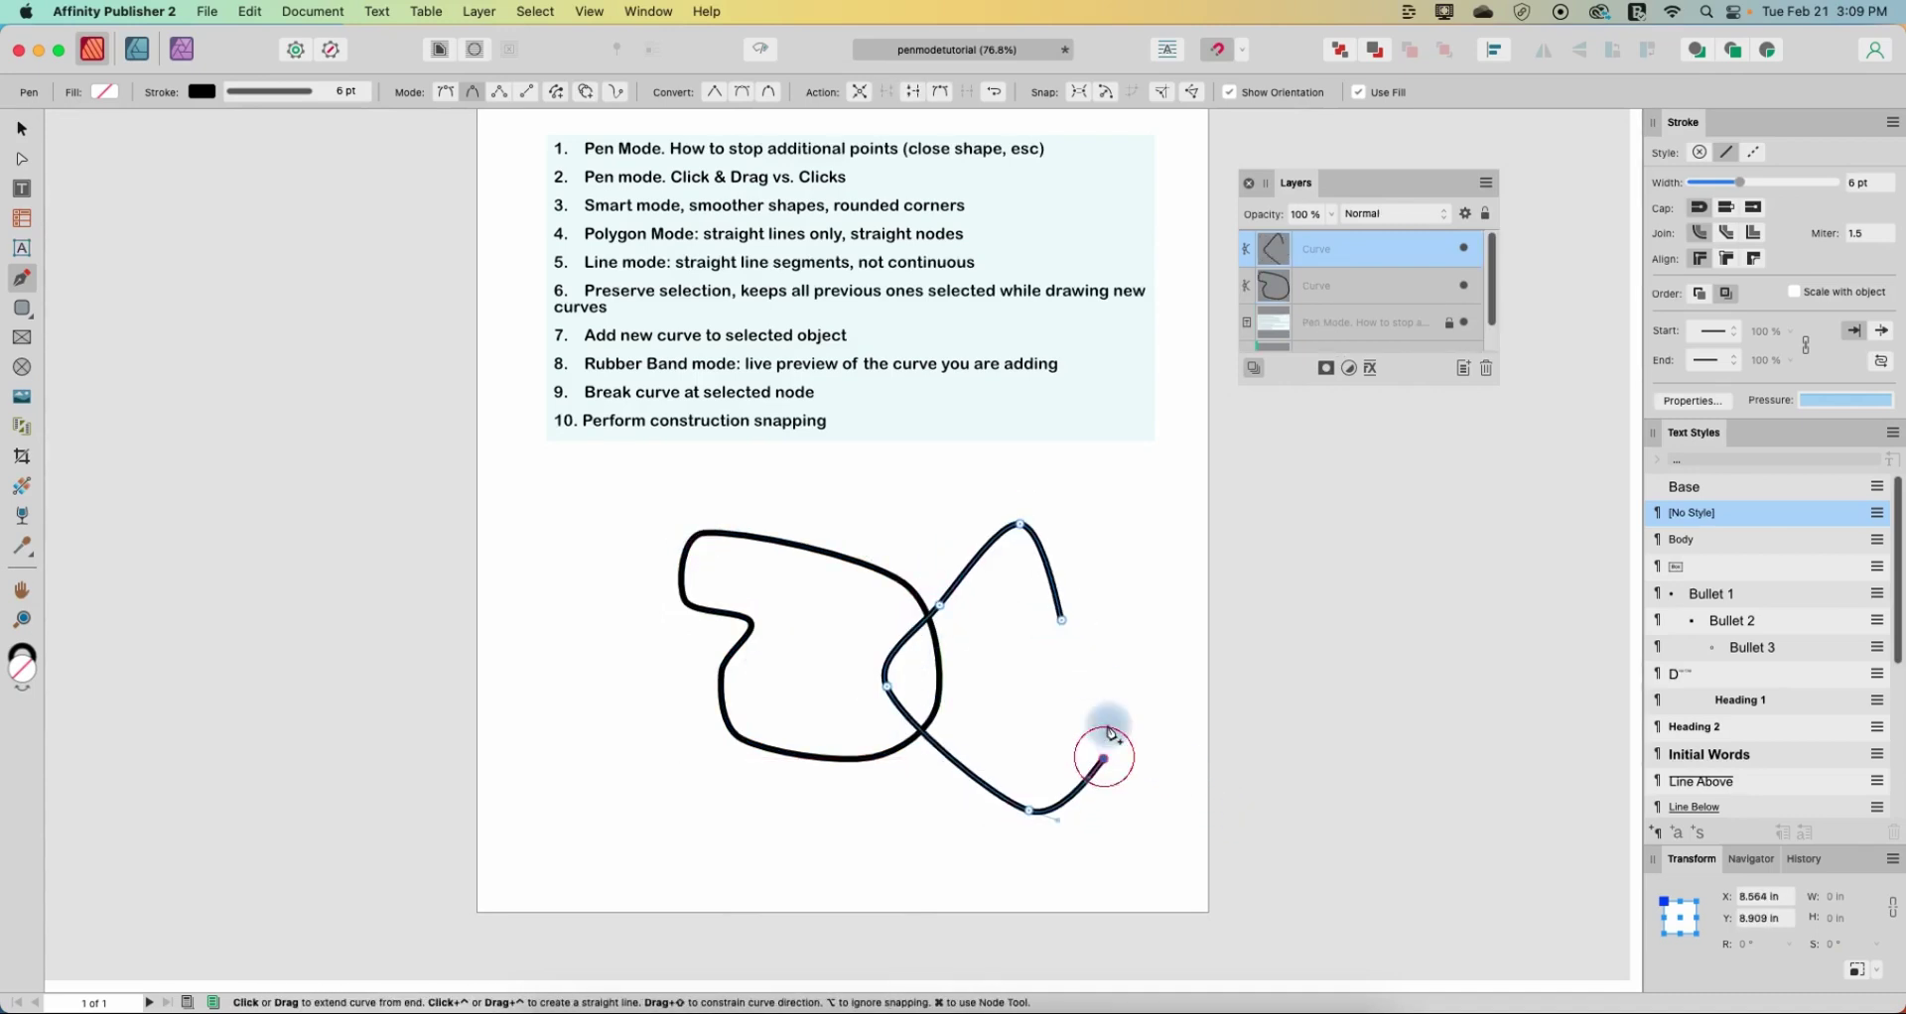
{"action": "left_click", "coordinate": [1090, 647]}
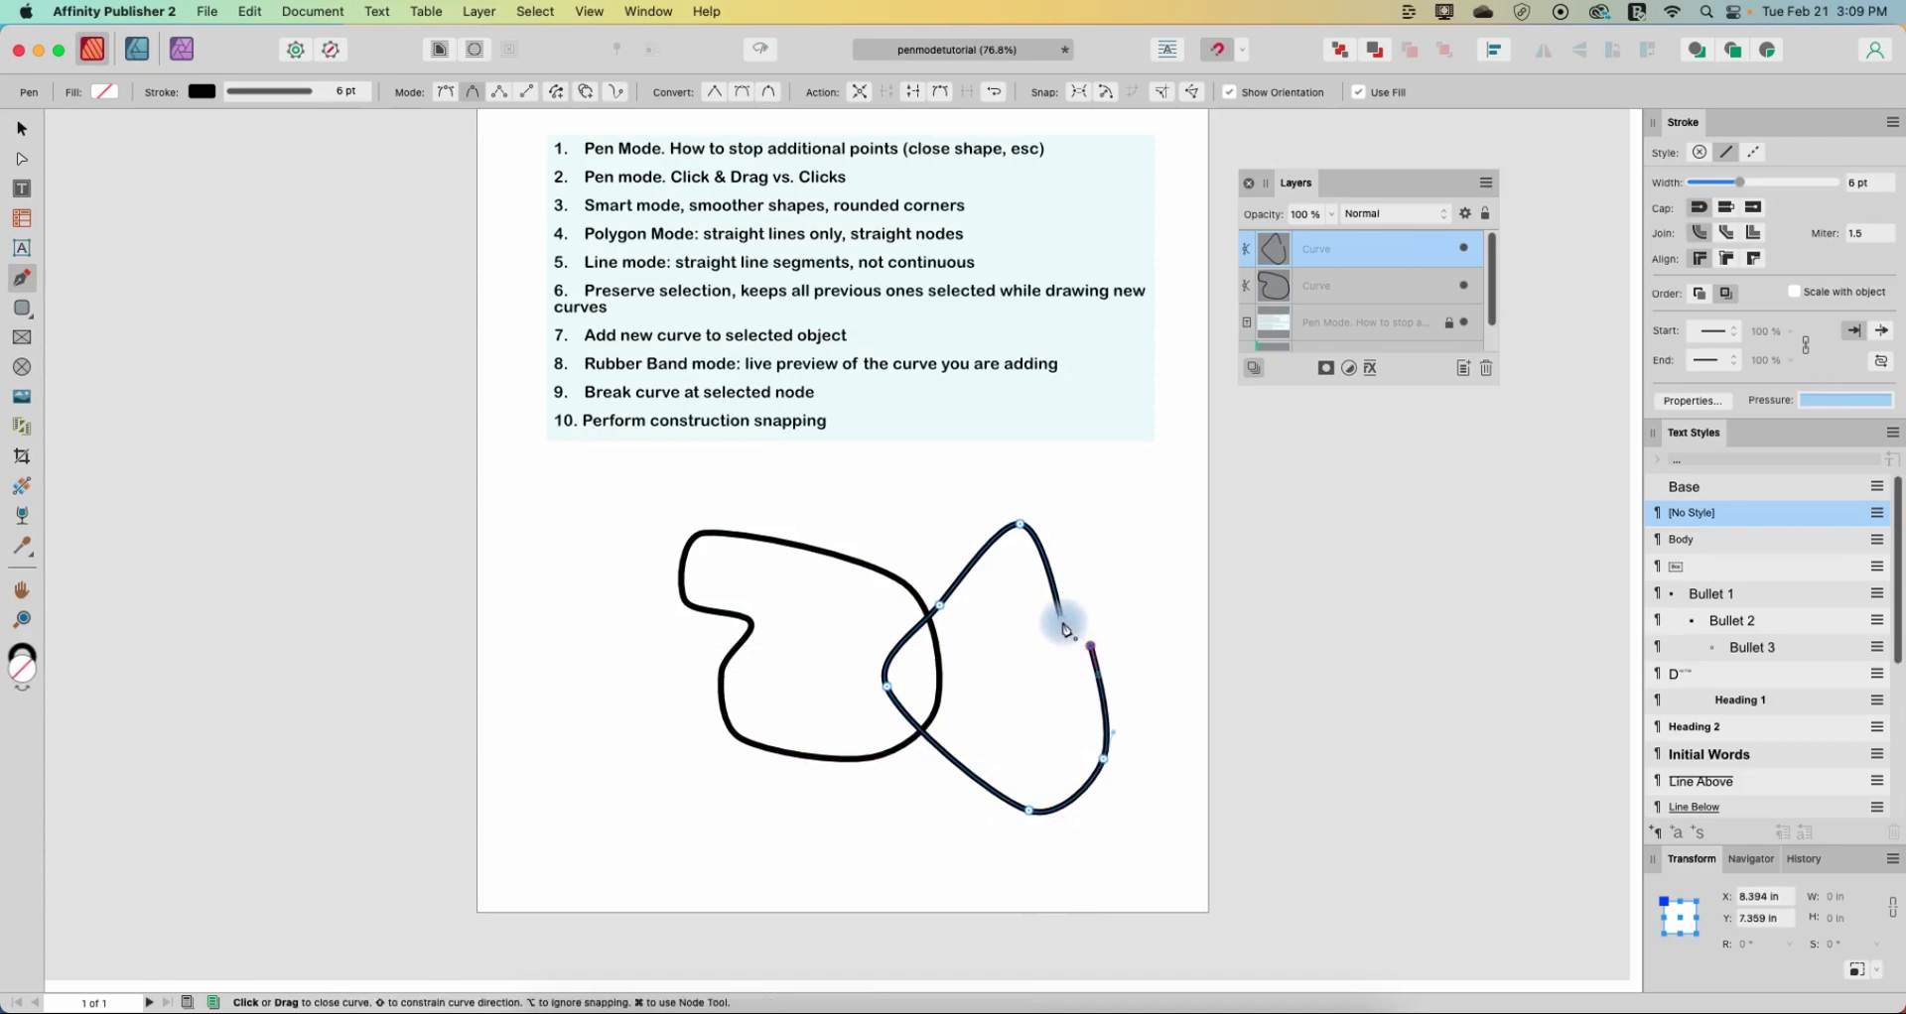
{"action": "left_click", "coordinate": [953, 496]}
- Draw an open smooth curve sweeping around the left and bottom of the loops
{"action": "left_click", "coordinate": [787, 485]}
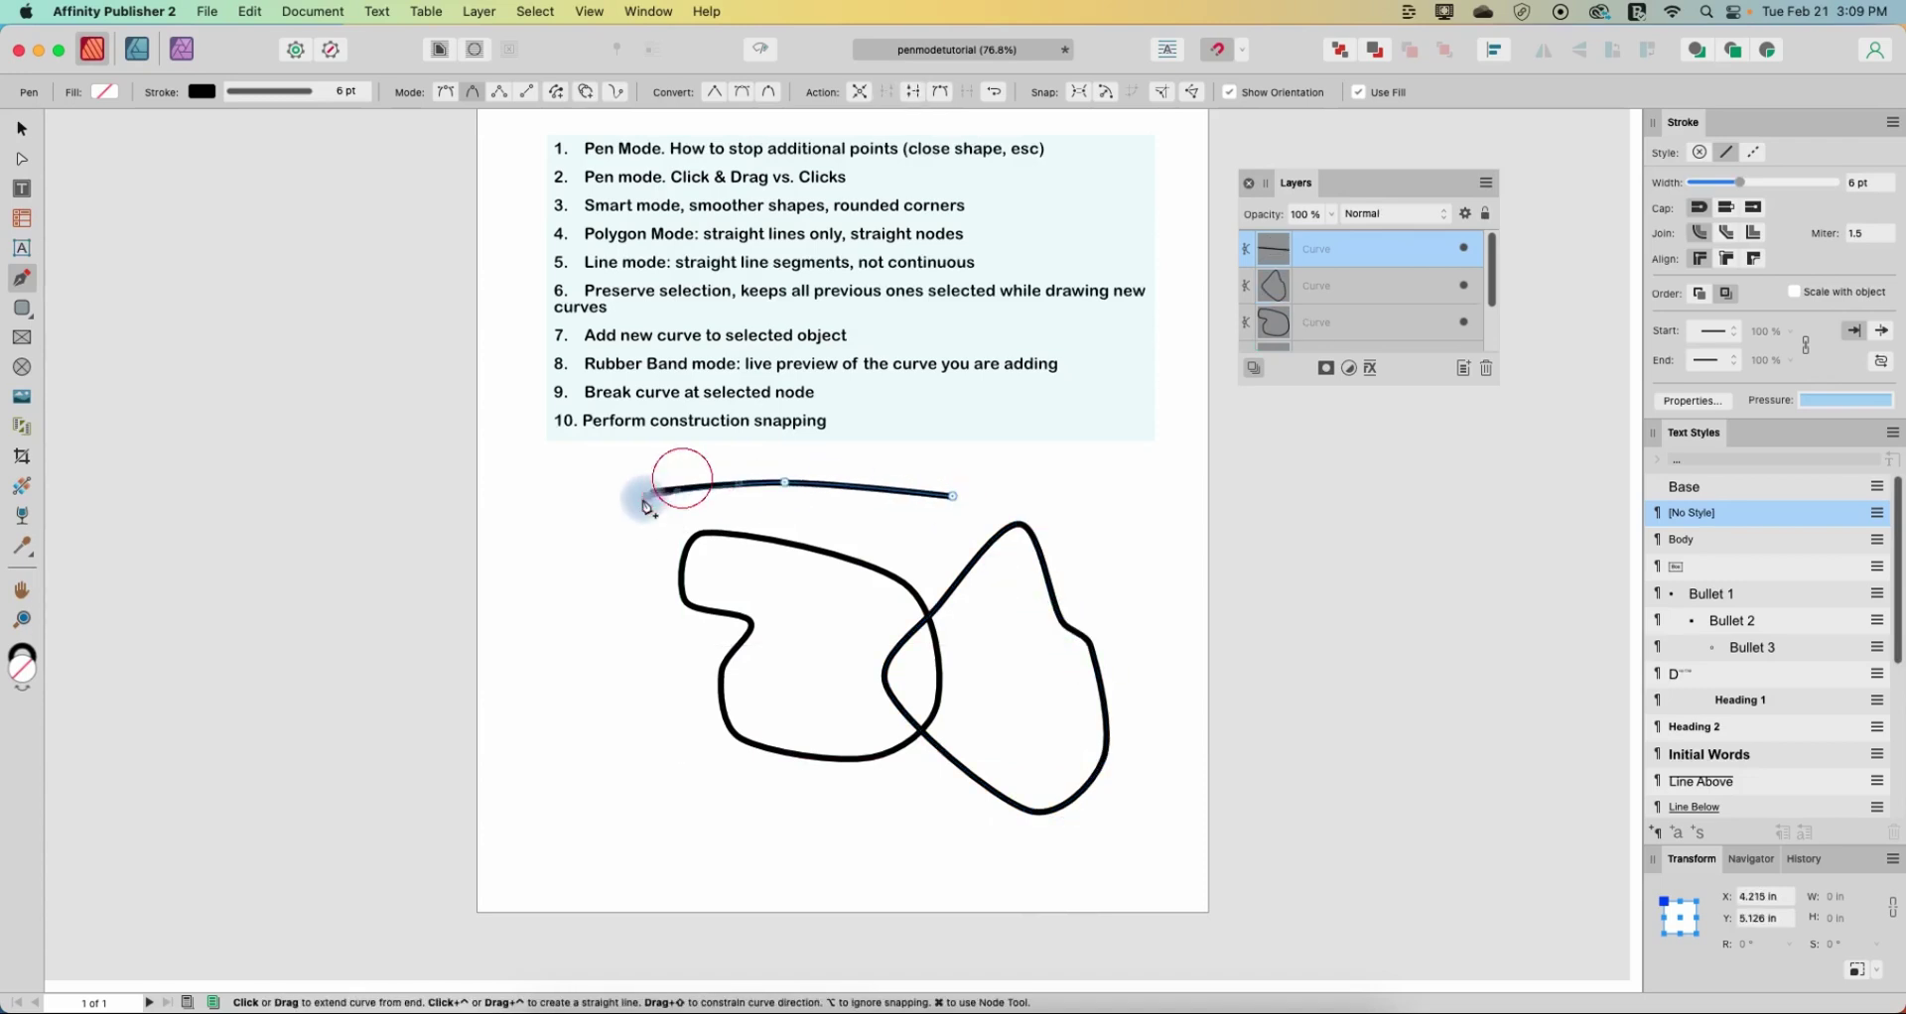
{"action": "left_click", "coordinate": [568, 580]}
{"action": "left_click", "coordinate": [546, 625]}
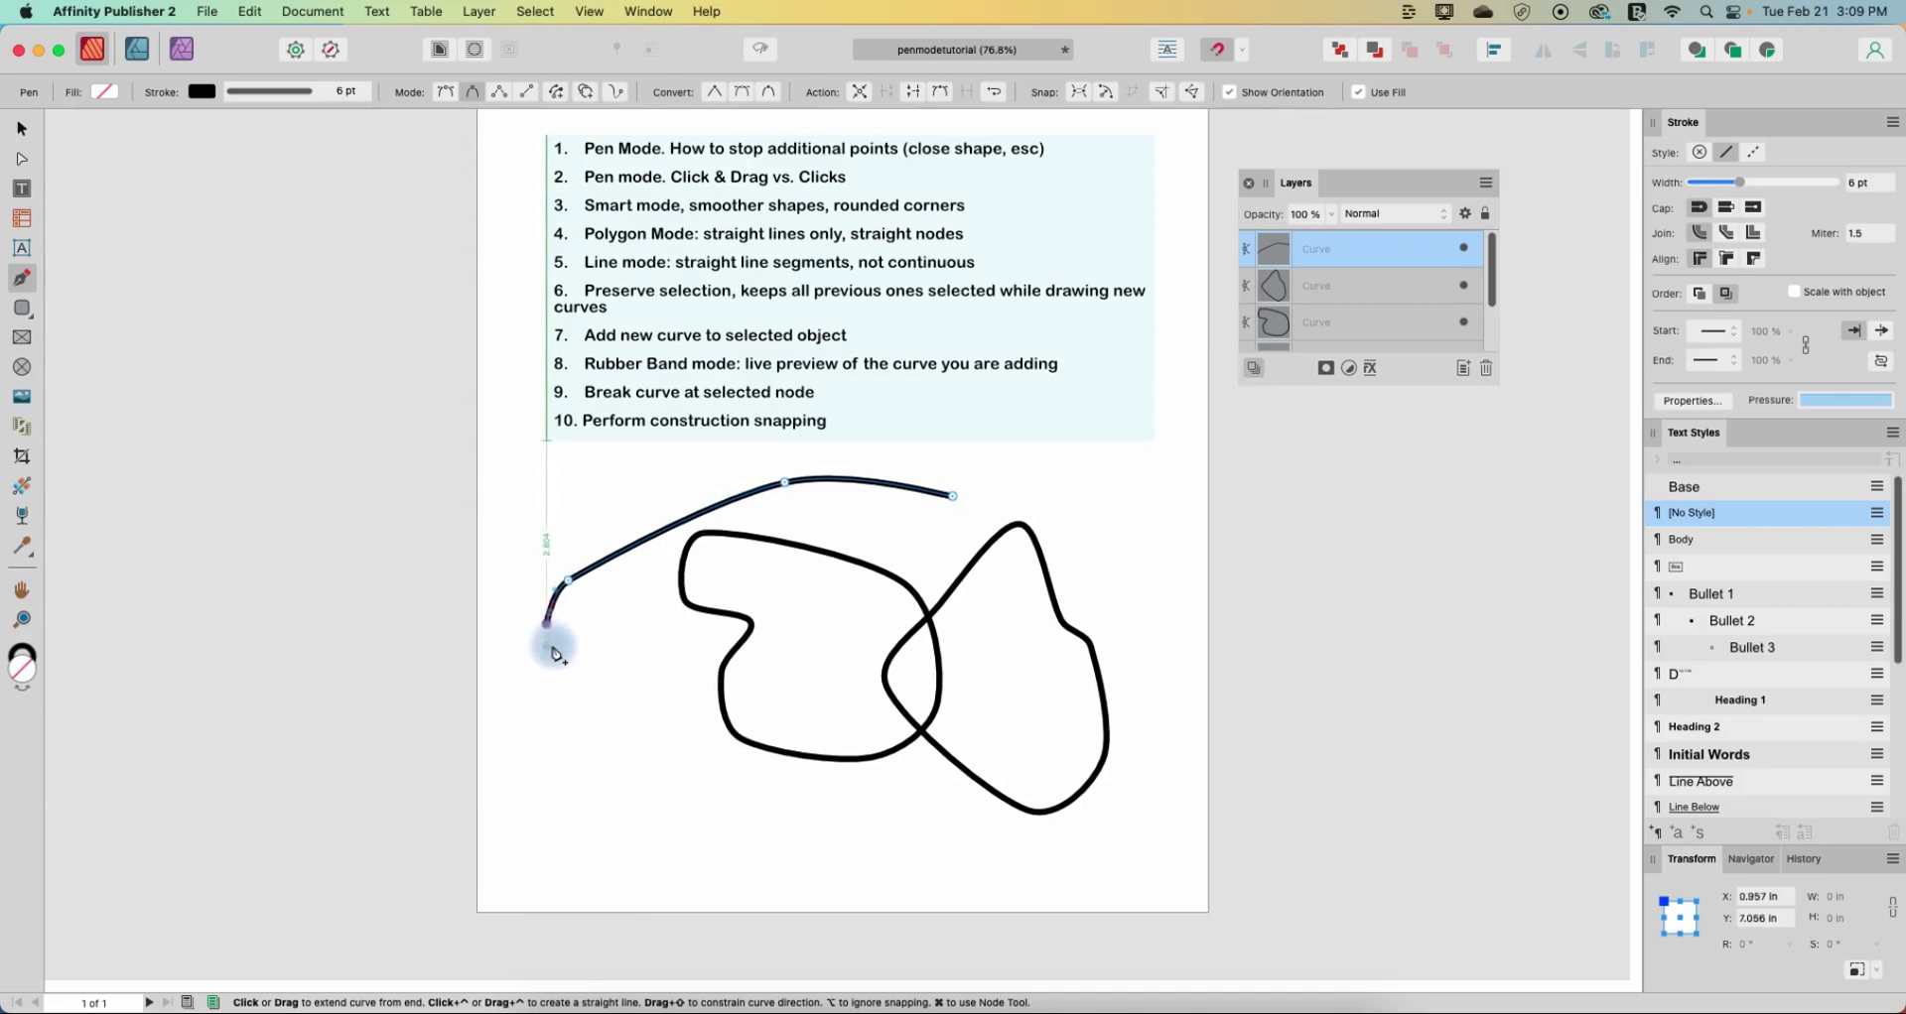
{"action": "left_click", "coordinate": [695, 784]}
{"action": "left_click_drag", "start_coordinate": [751, 811], "coordinate": [799, 817]}
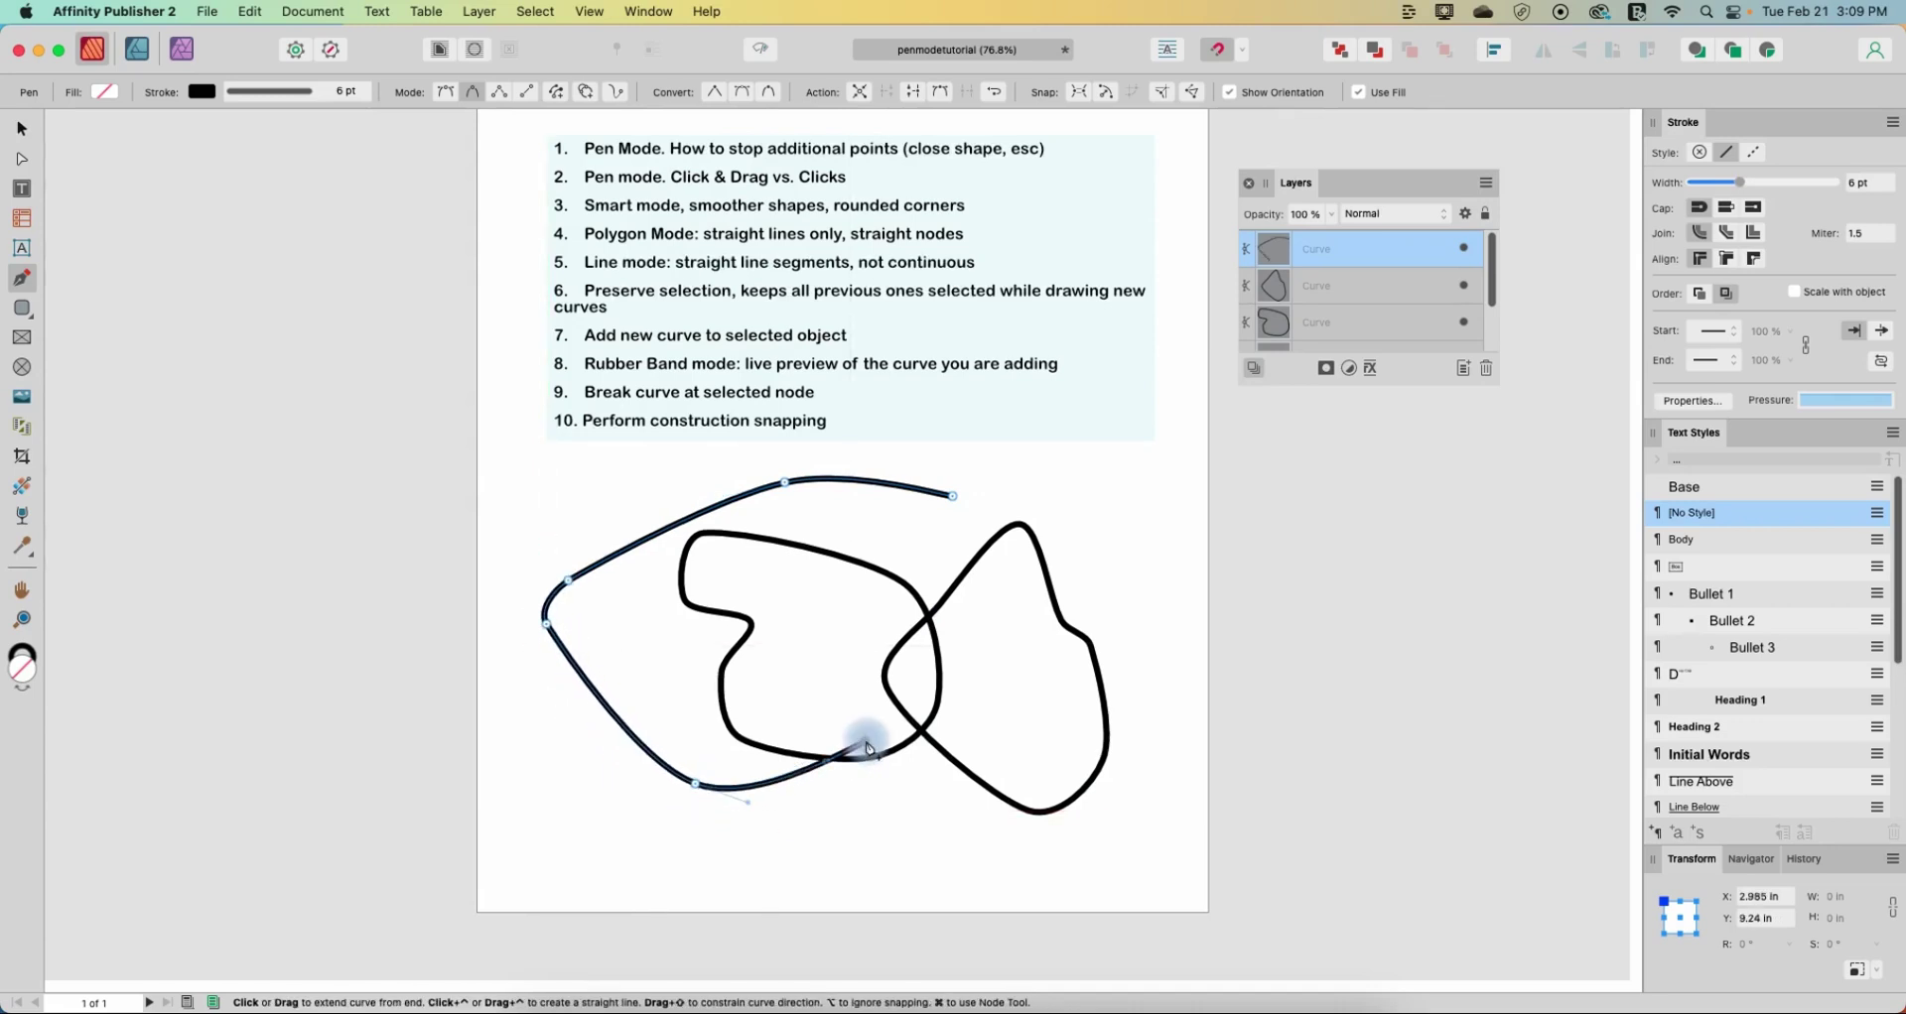
{"action": "left_click", "coordinate": [850, 646]}
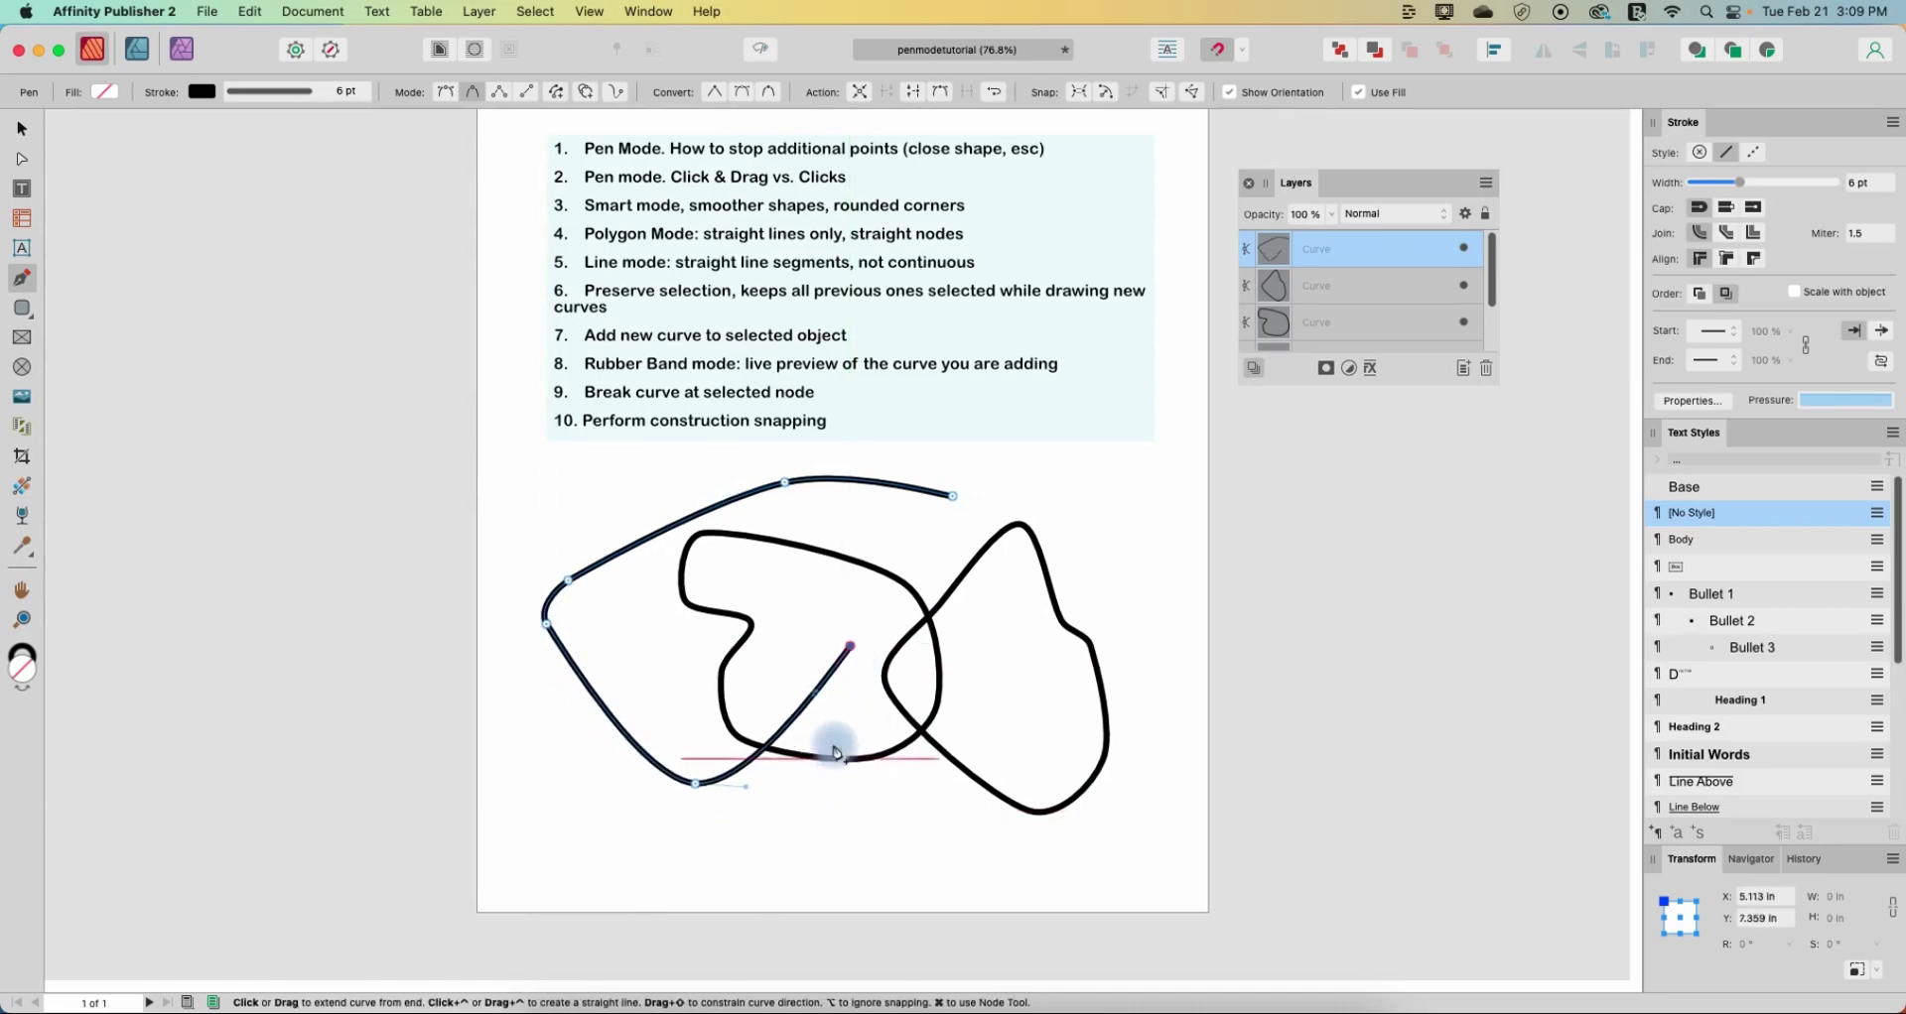
- Delete all drawn curves and set the Pen tool to Polygon mode
{"action": "left_click", "coordinate": [22, 129]}
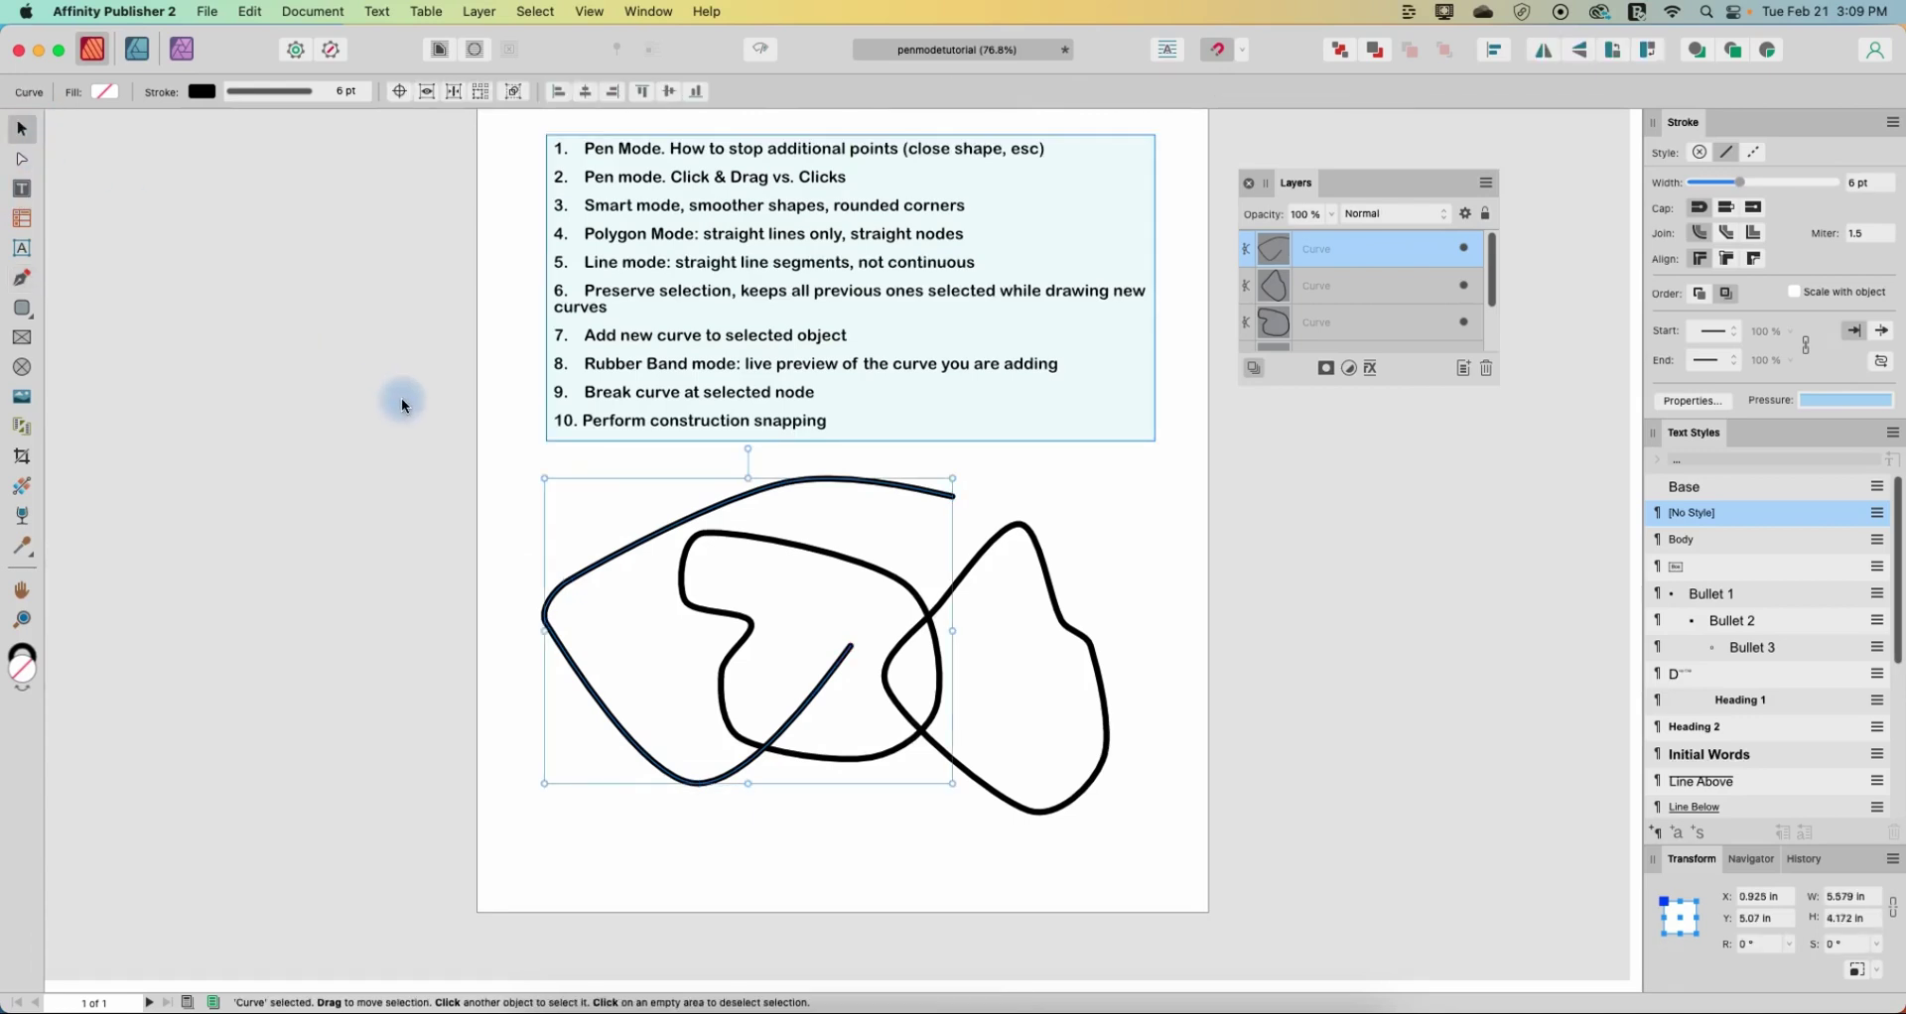
{"action": "key", "text": "BackSpace"}
{"action": "key", "text": "BackSpace"}
{"action": "key", "text": "BackSpace"}
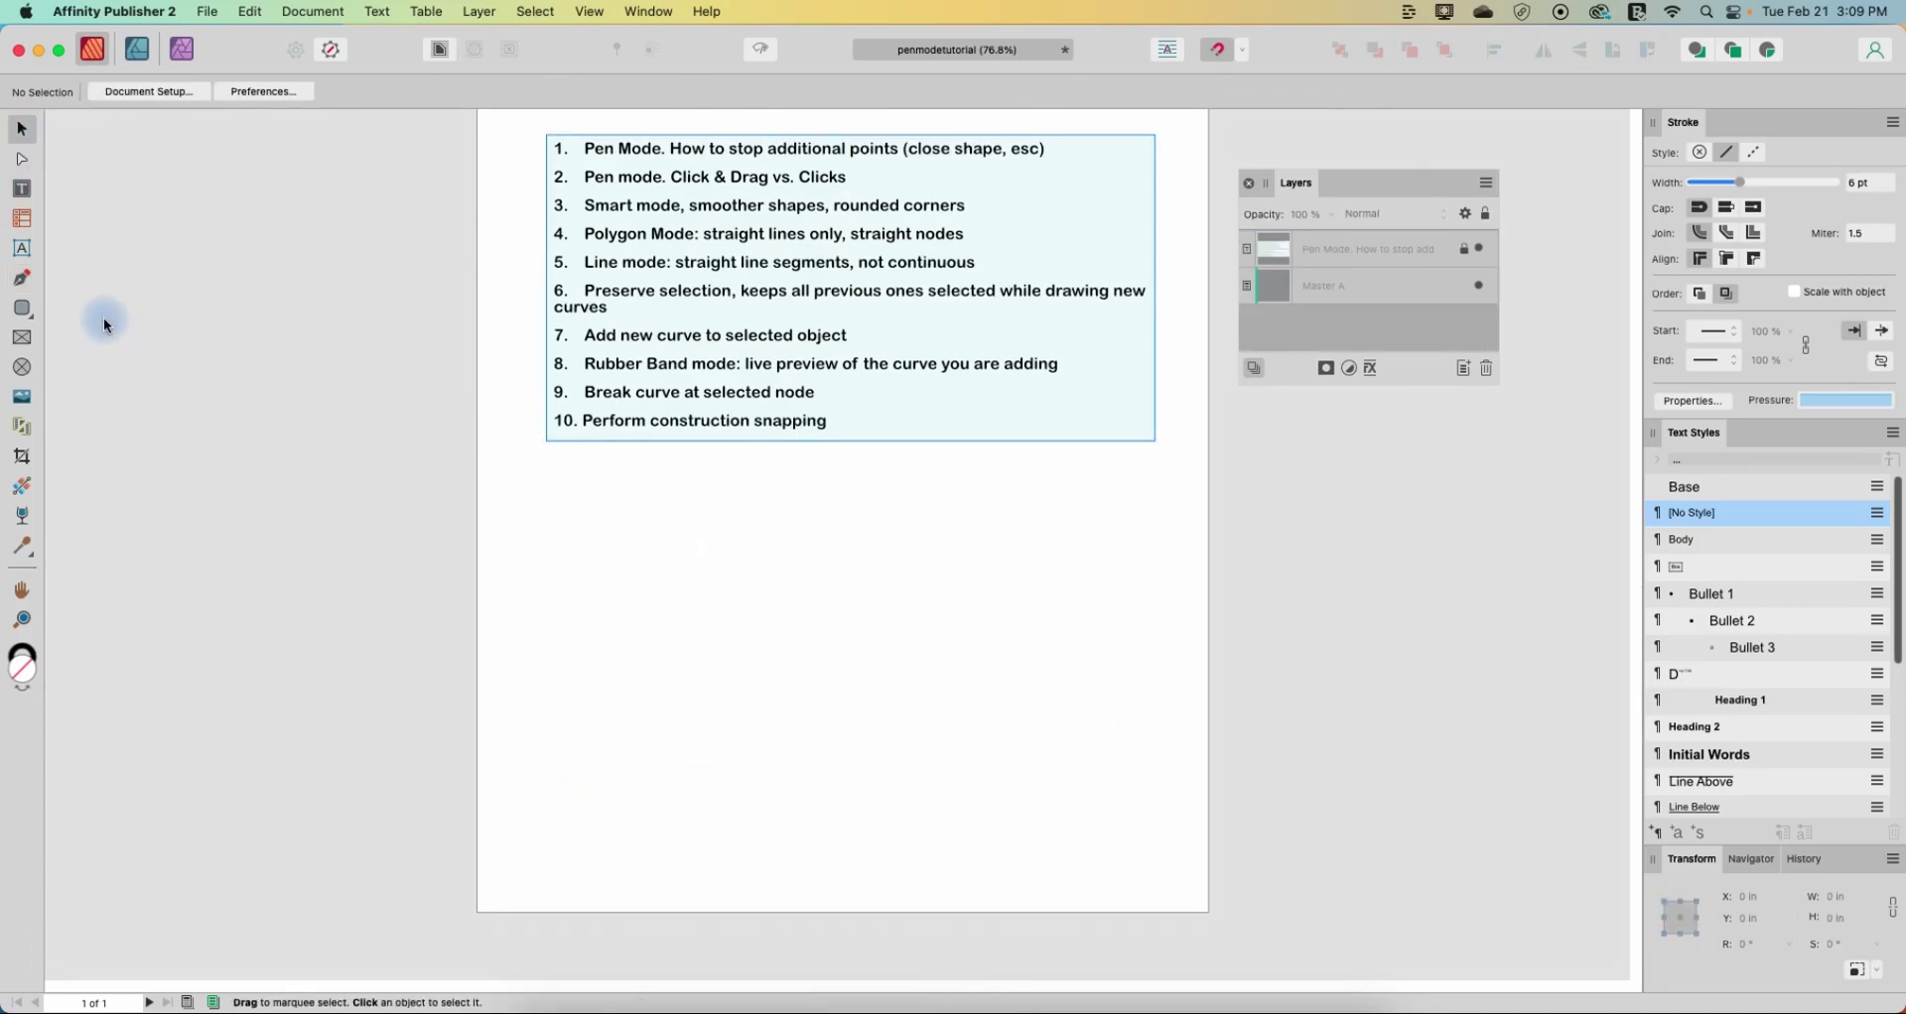
{"action": "left_click", "coordinate": [25, 278]}
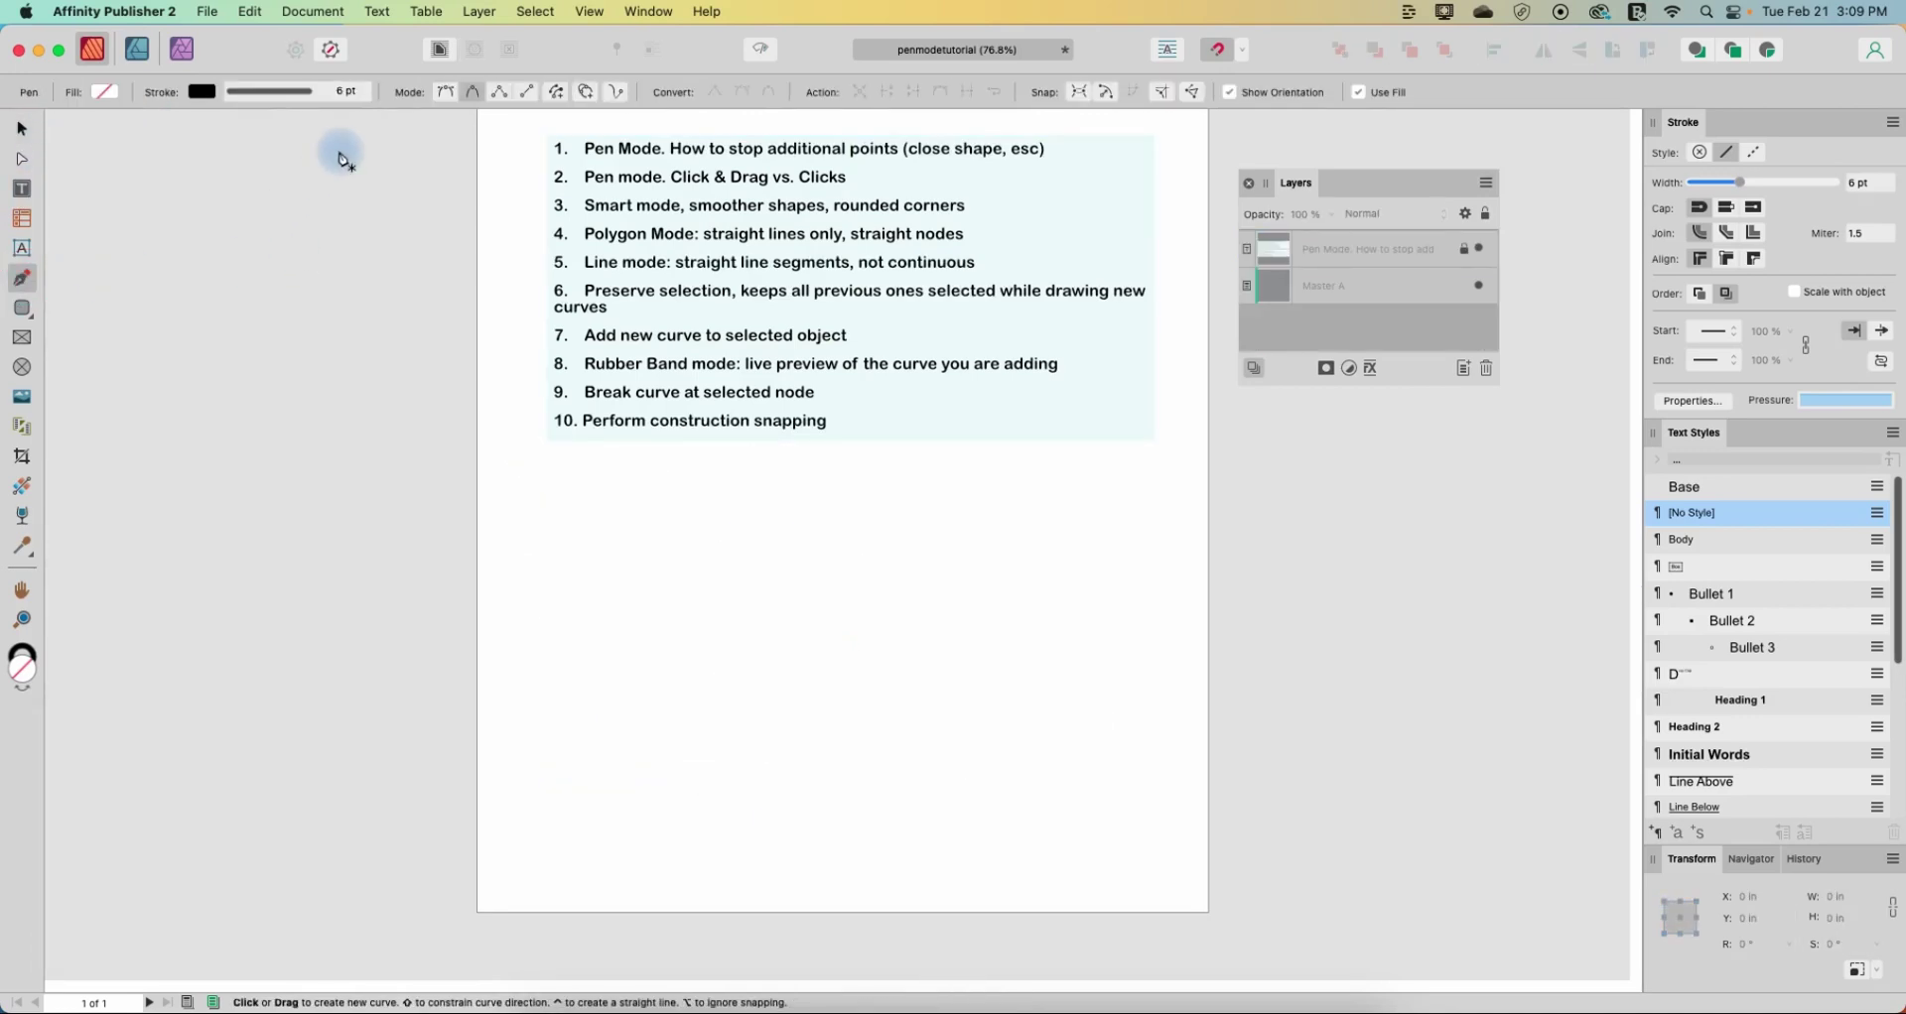
{"action": "left_click", "coordinate": [500, 95]}
- Draw a closed straight-edged zigzag polygon below the tips list
{"action": "left_click", "coordinate": [623, 510]}
{"action": "left_click", "coordinate": [834, 658]}
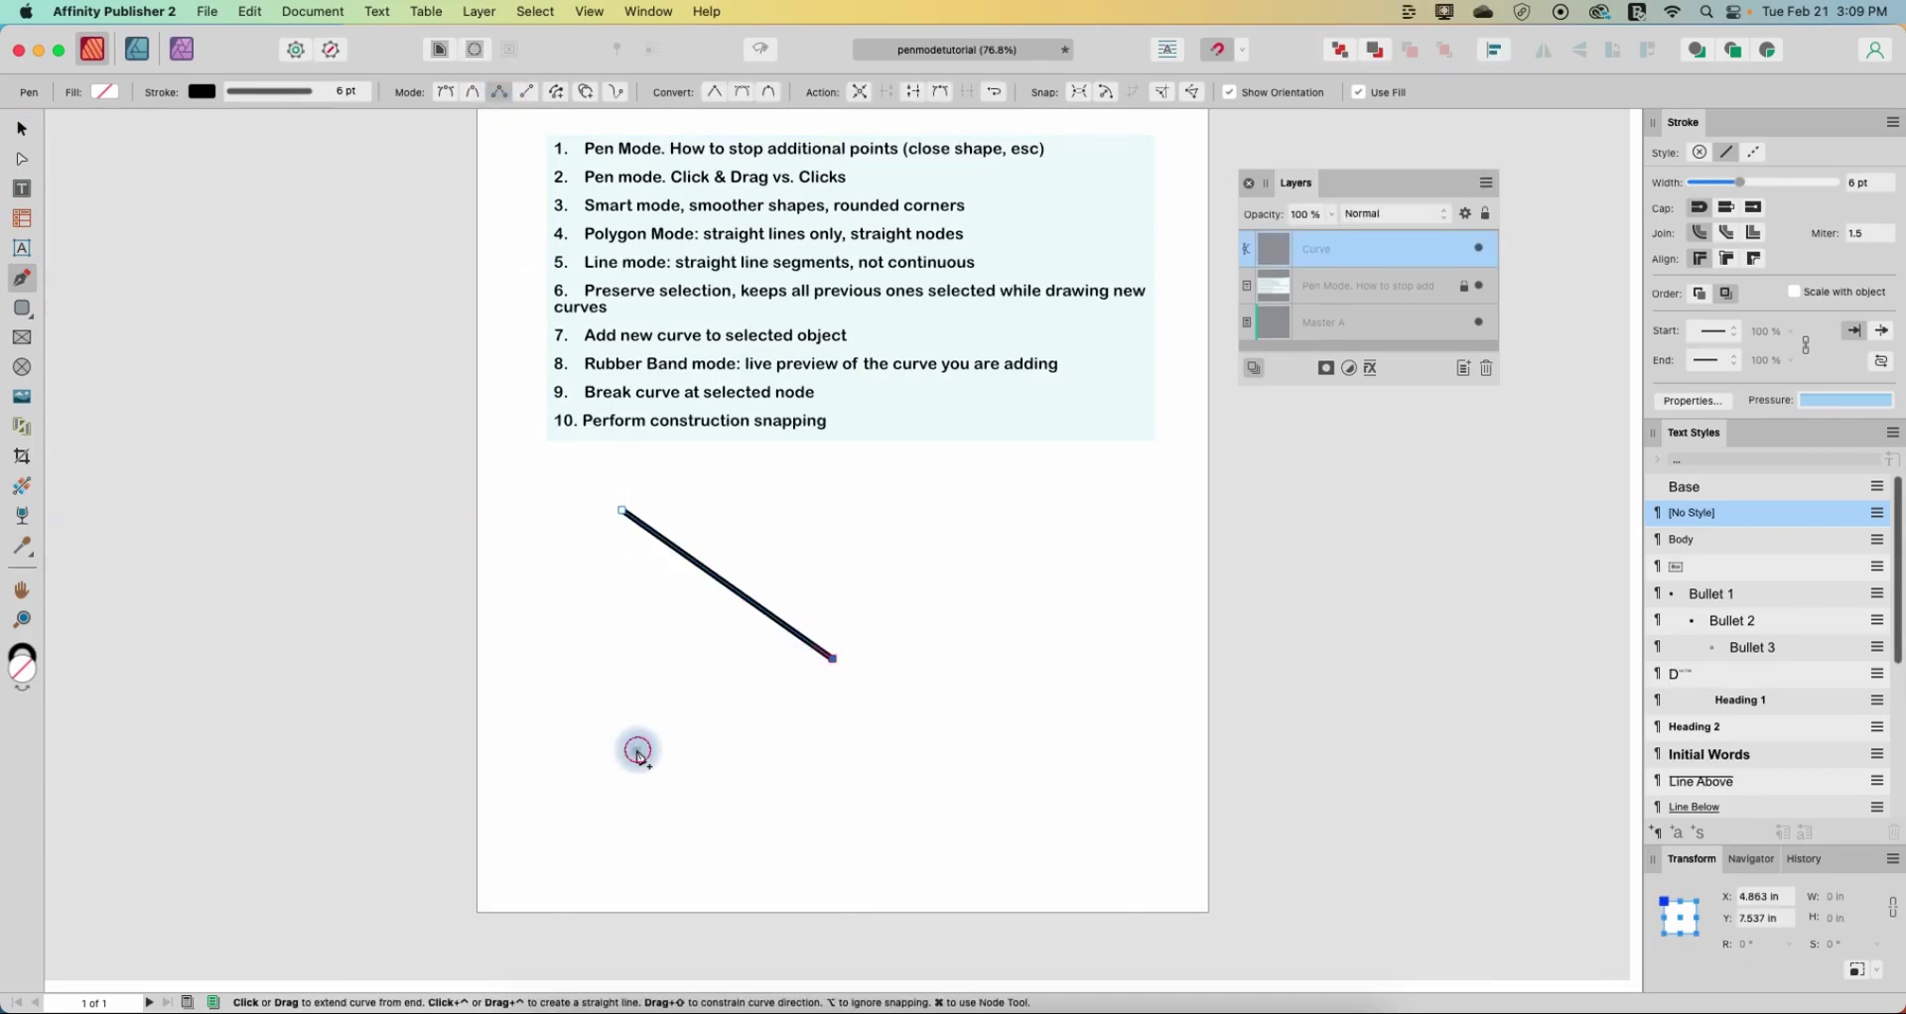
{"action": "left_click", "coordinate": [636, 751]}
{"action": "left_click", "coordinate": [616, 656]}
{"action": "left_click", "coordinate": [664, 615]}
{"action": "left_click", "coordinate": [592, 585]}
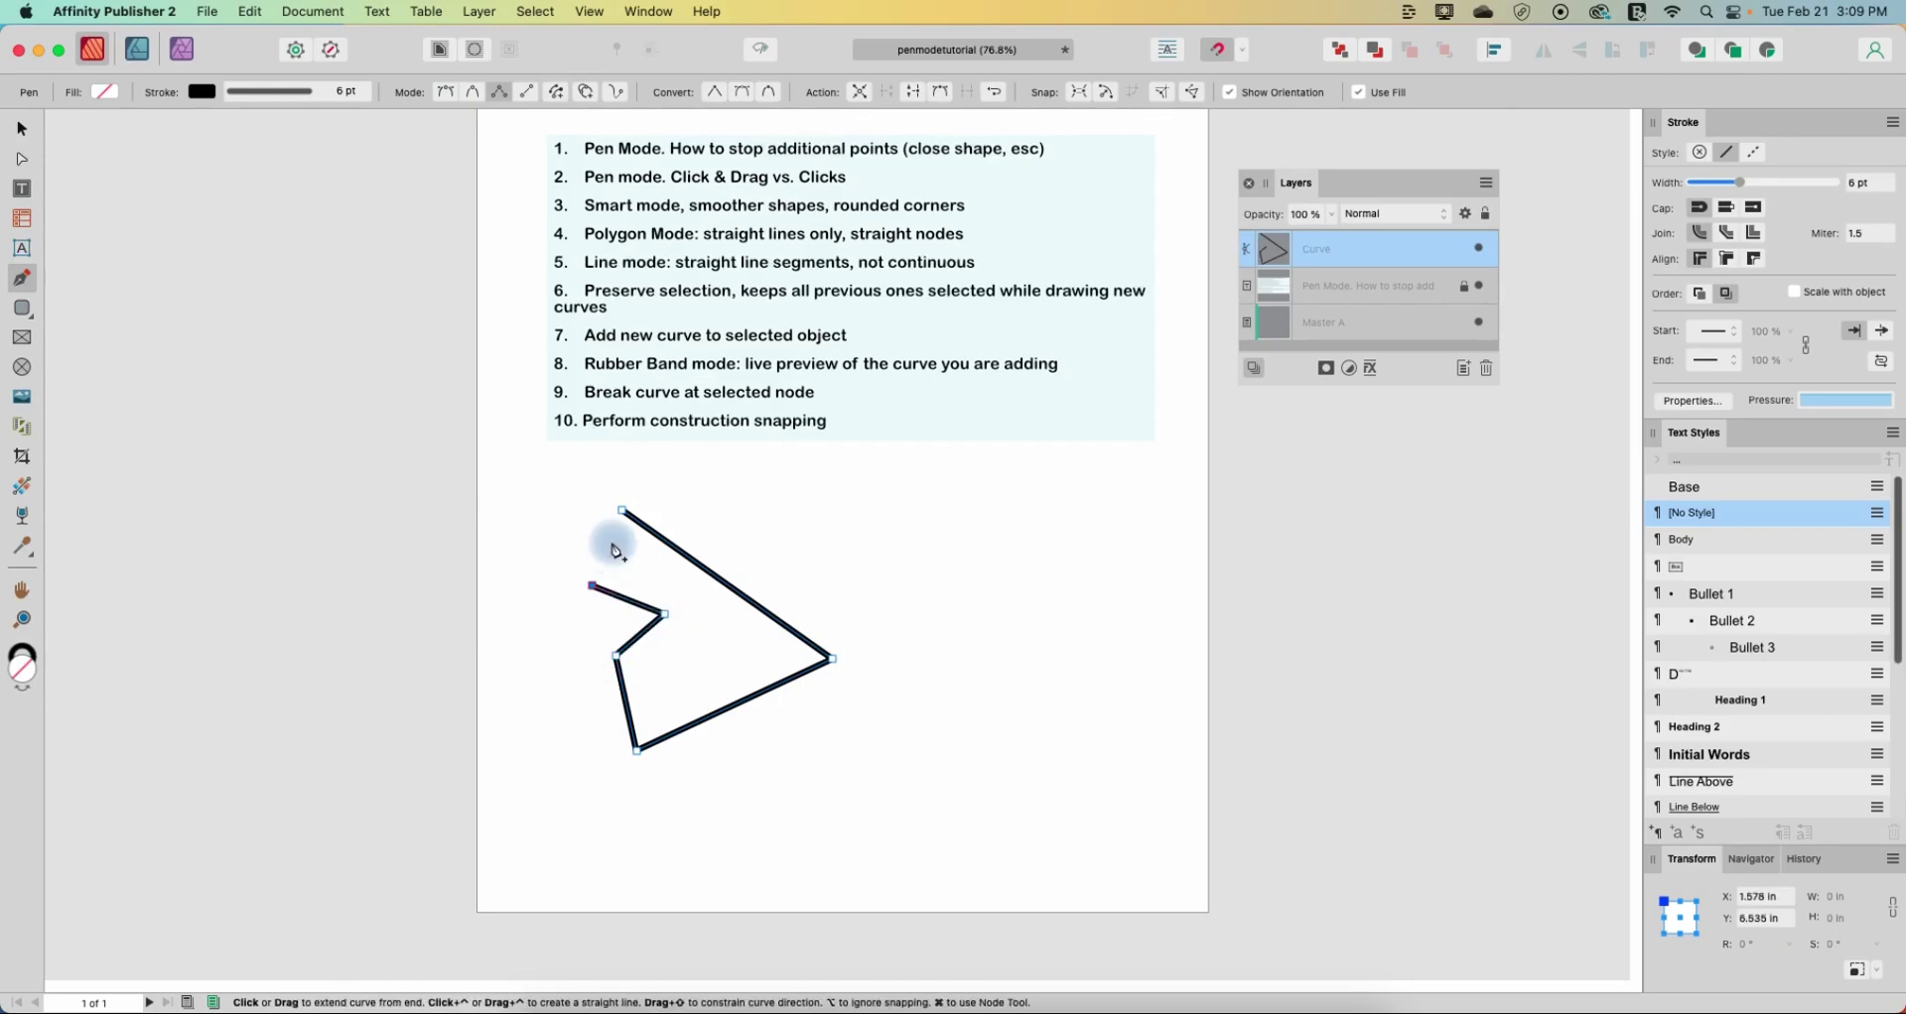
{"action": "left_click", "coordinate": [623, 510]}
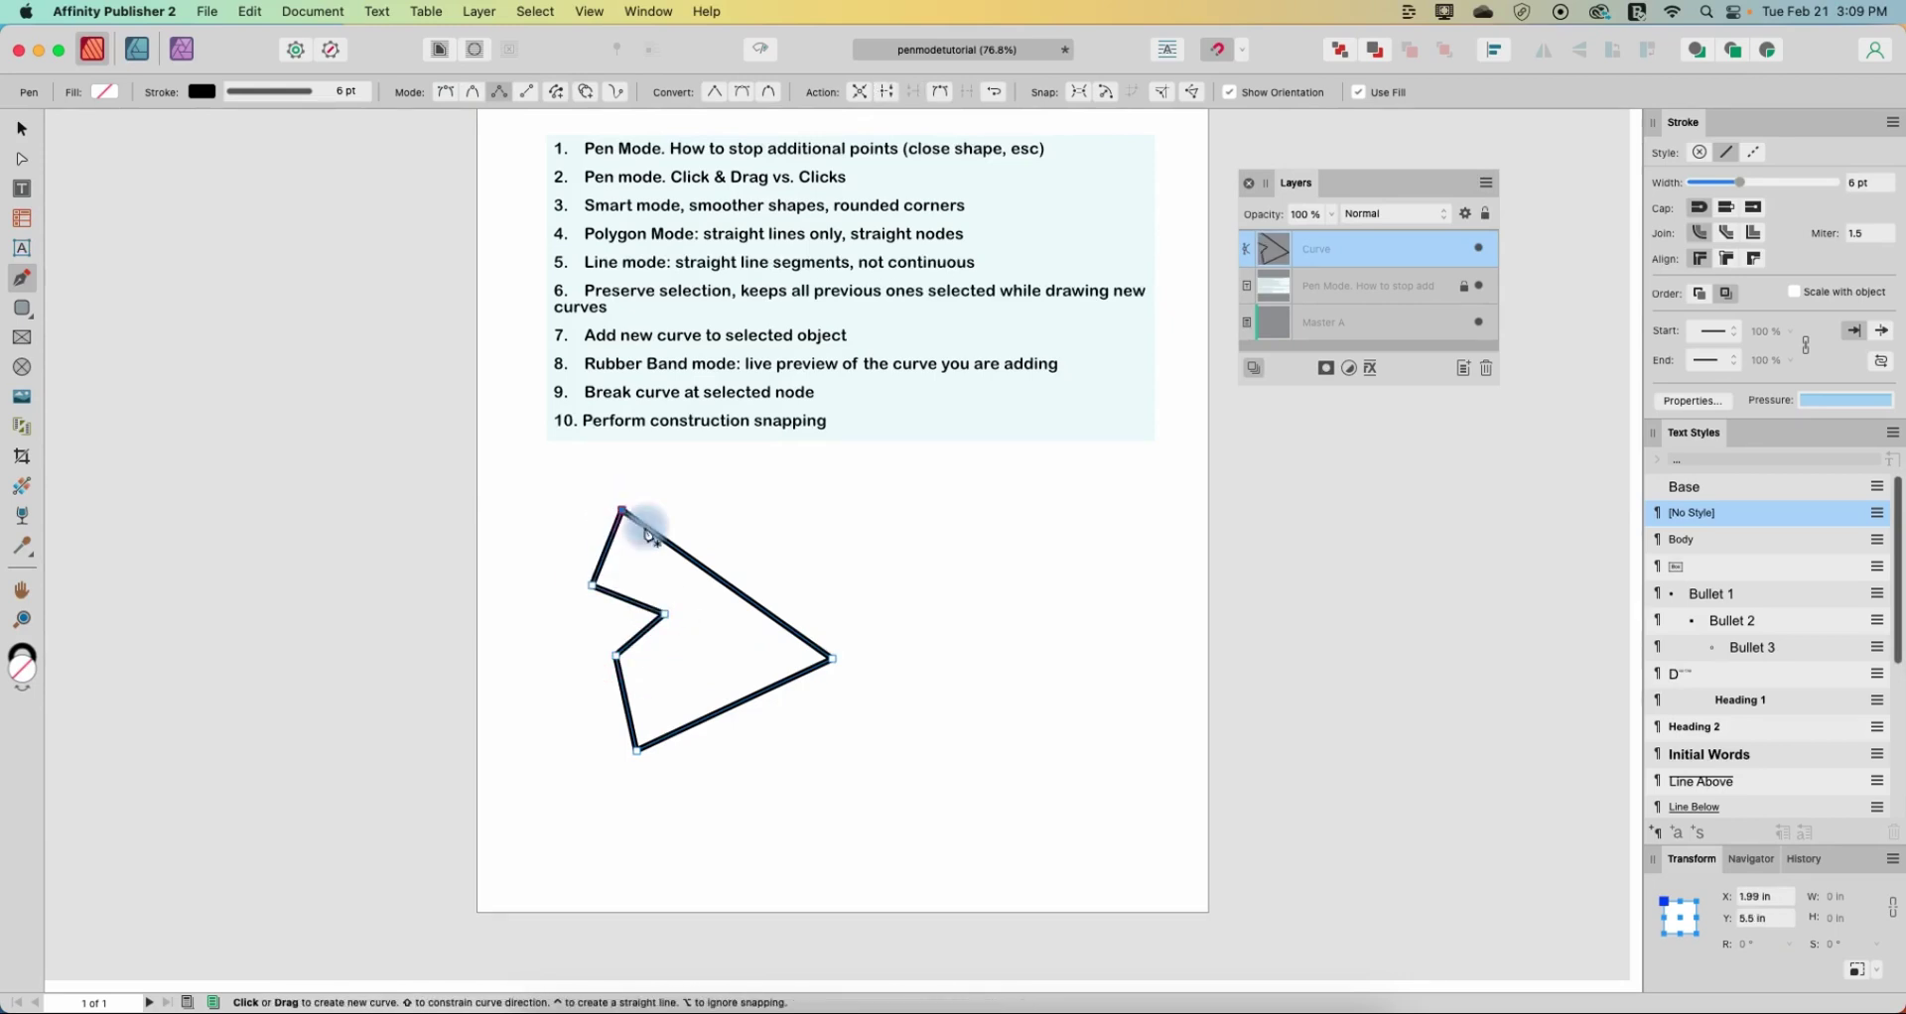
- Draw an open straight-edged path to the right, then switch the pen to Line mode
{"action": "left_click", "coordinate": [864, 530]}
{"action": "left_click", "coordinate": [1012, 629]}
{"action": "left_click", "coordinate": [965, 794]}
{"action": "left_click", "coordinate": [802, 795]}
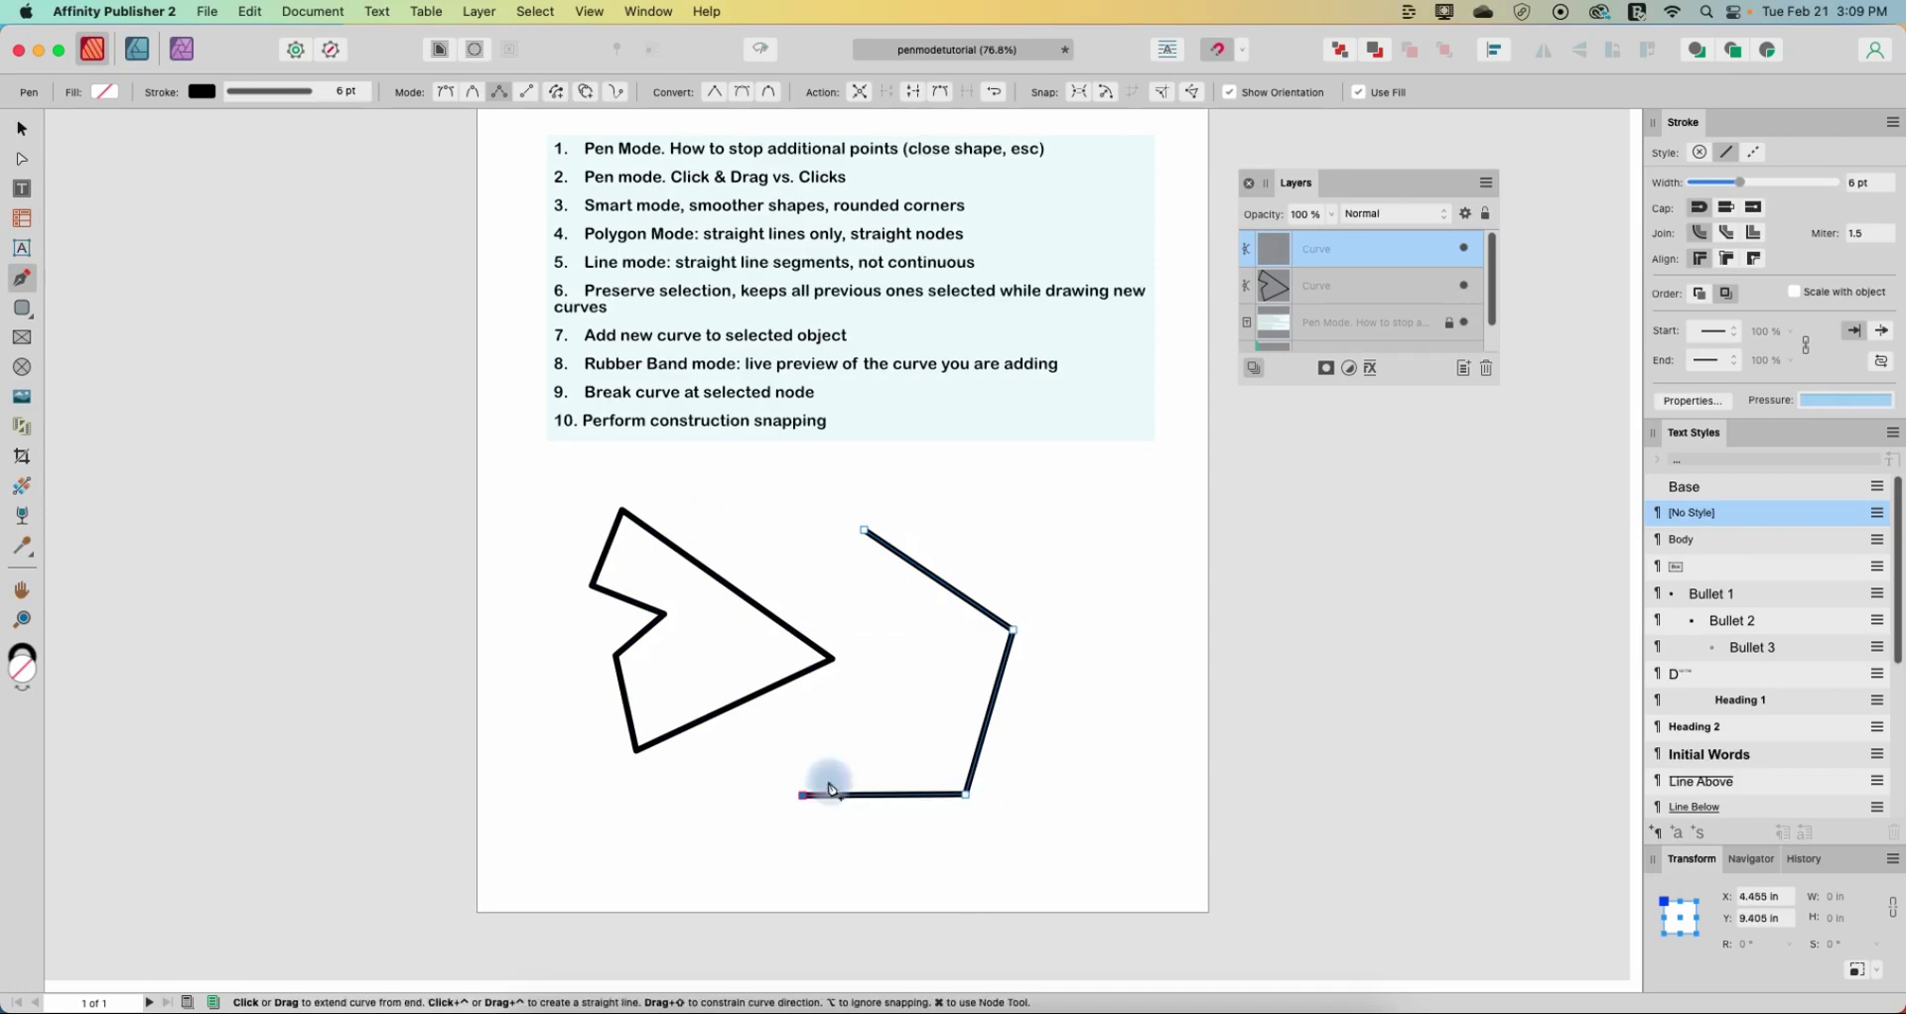
{"action": "left_click", "coordinate": [809, 570]}
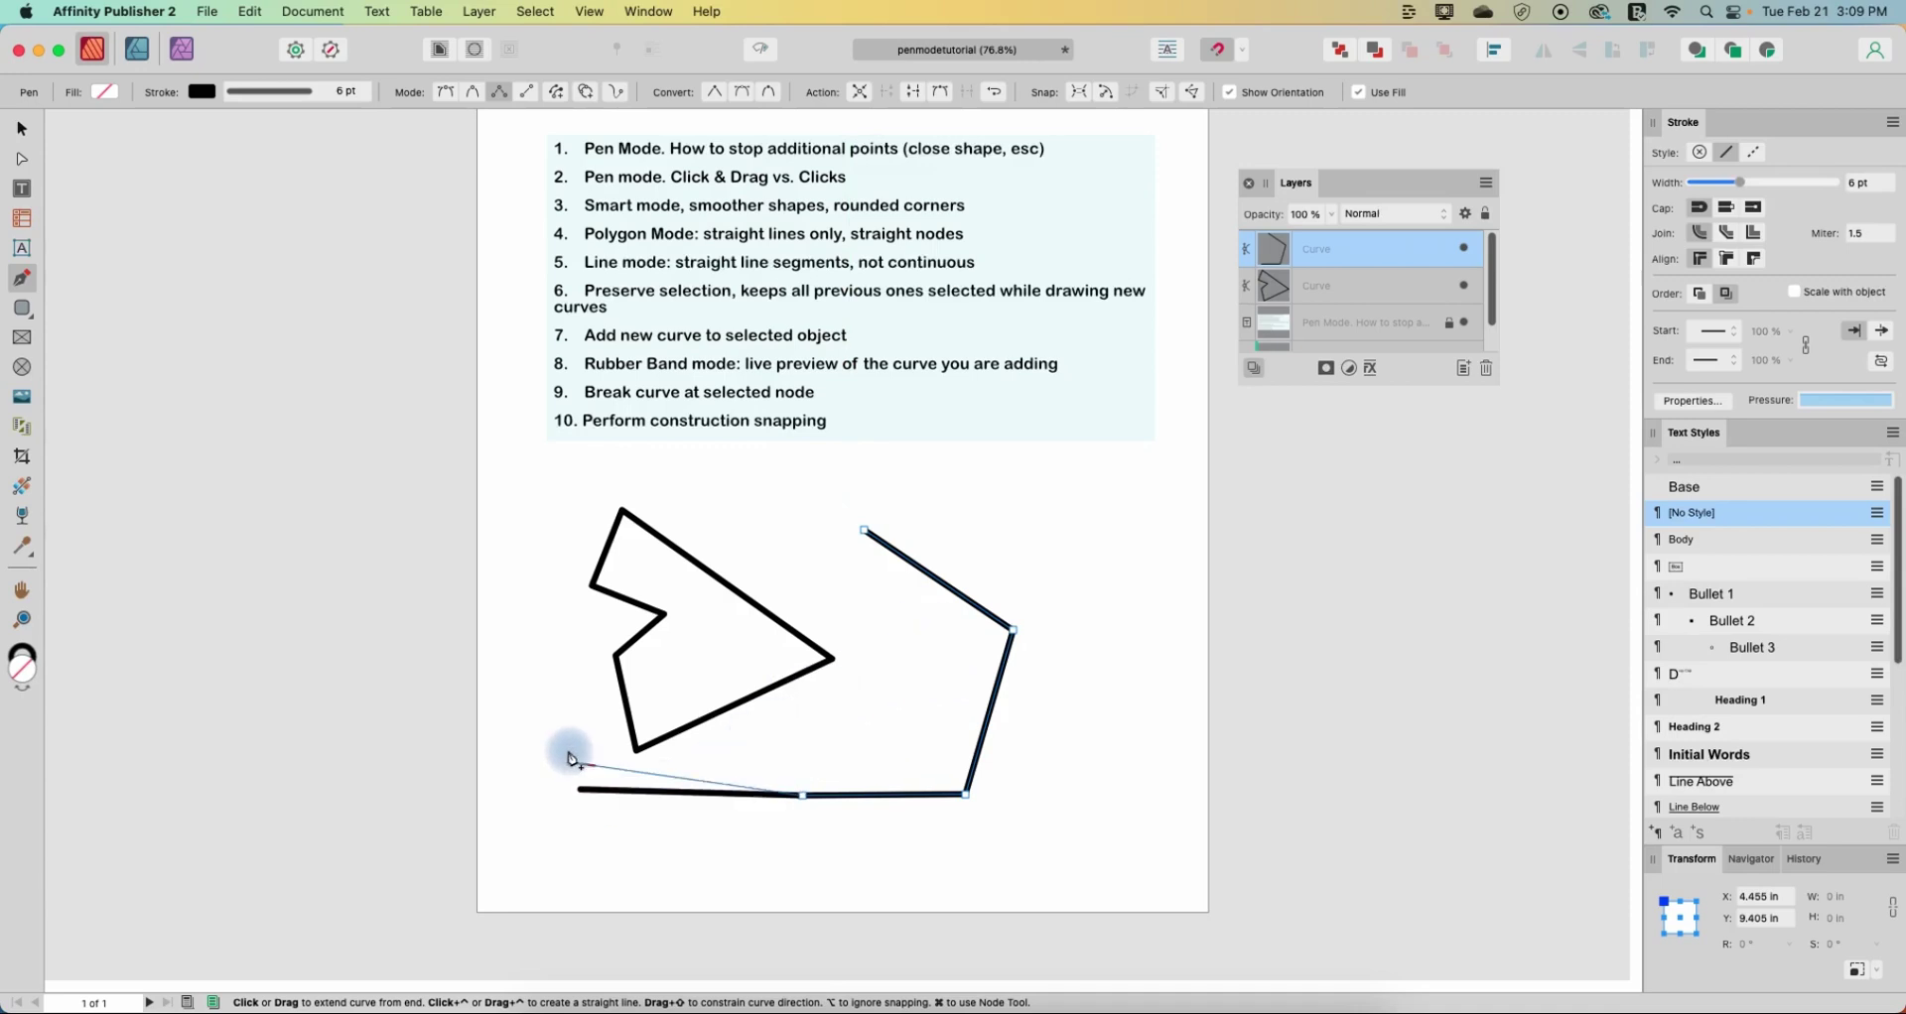
{"action": "left_click", "coordinate": [946, 629]}
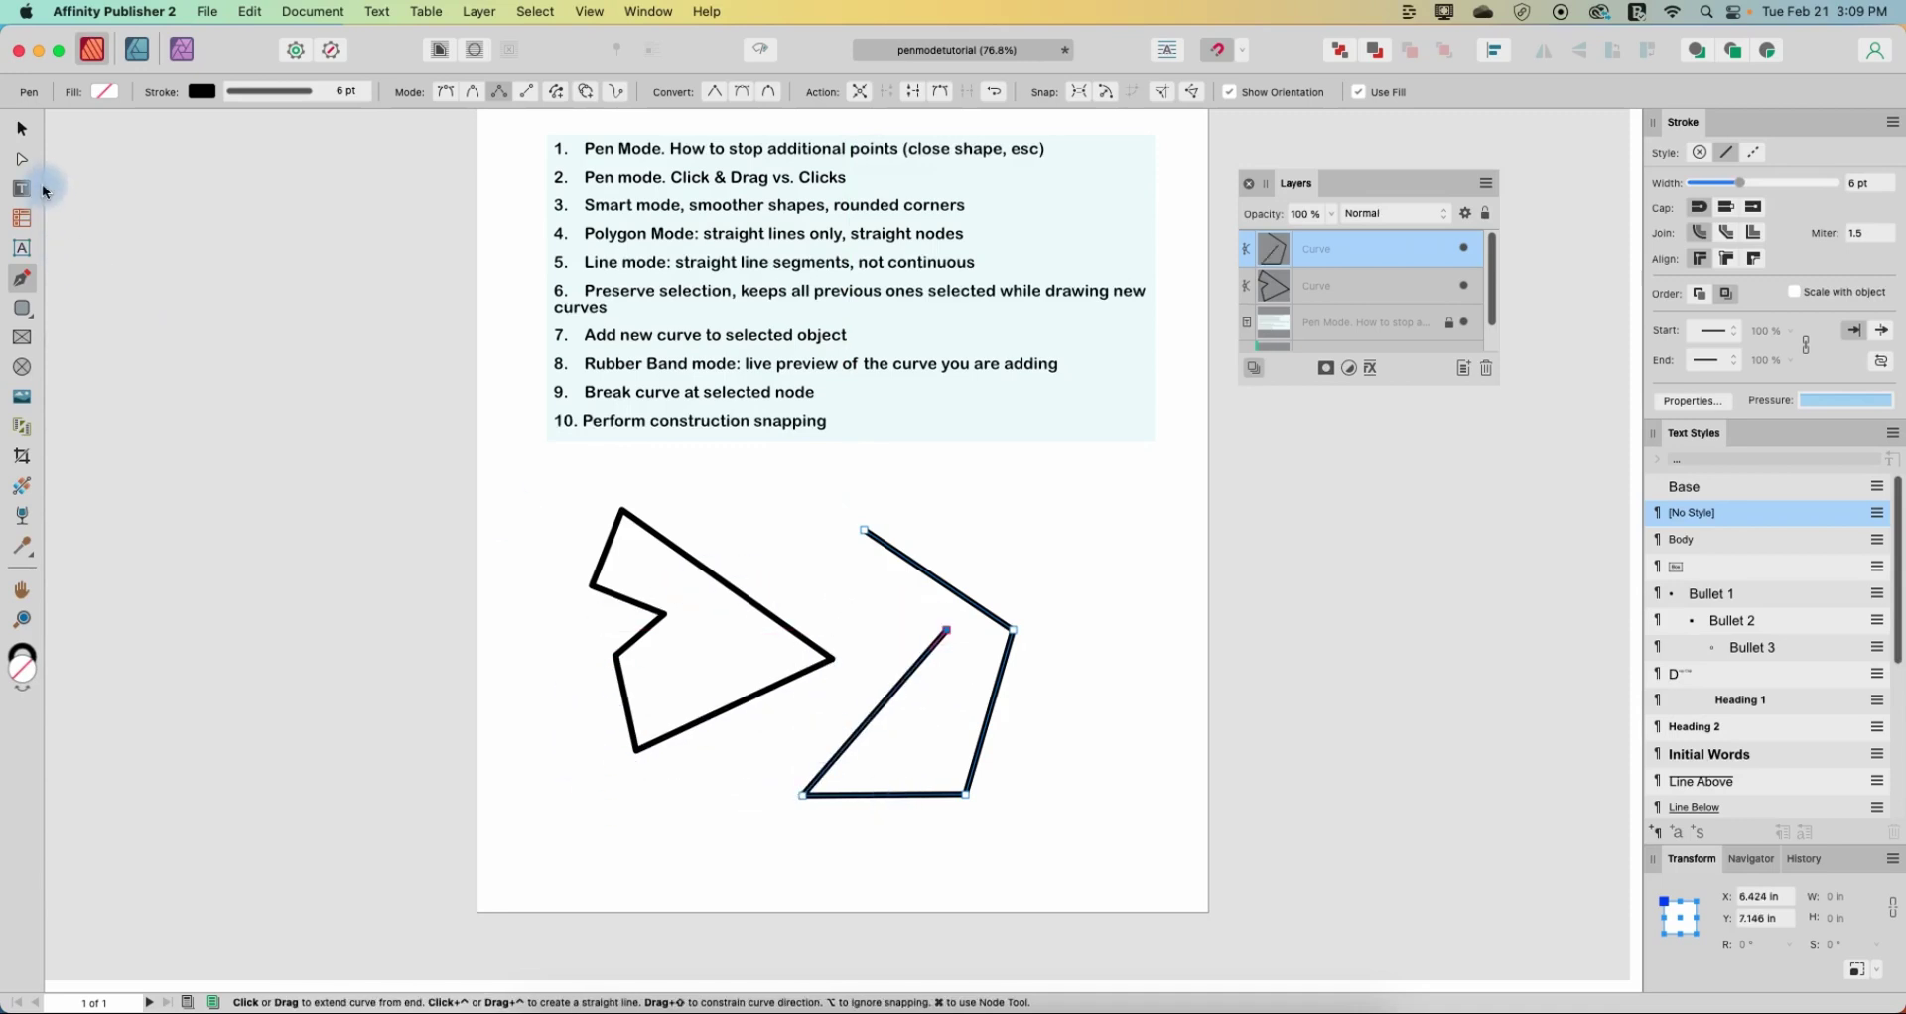
{"action": "left_click", "coordinate": [531, 97]}
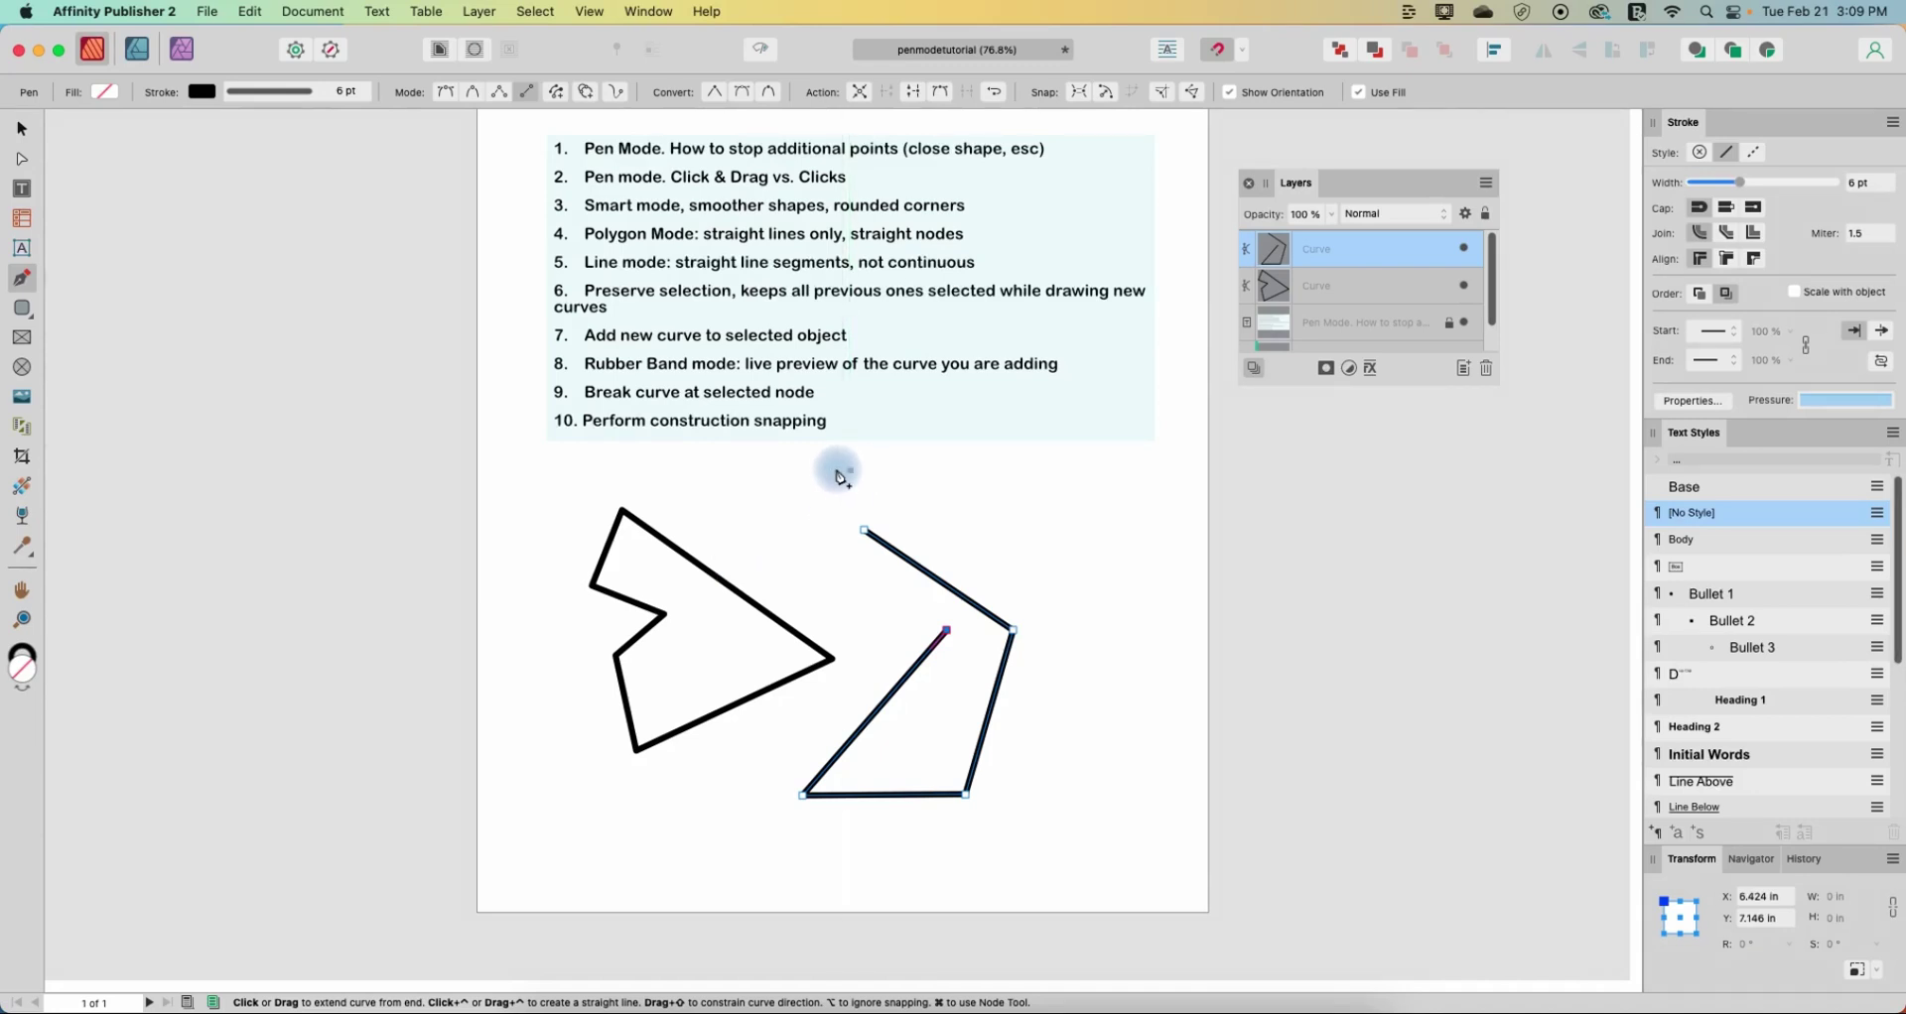
- Draw four separate horizontal straight lines beneath the tips list
{"action": "left_click", "coordinate": [21, 281]}
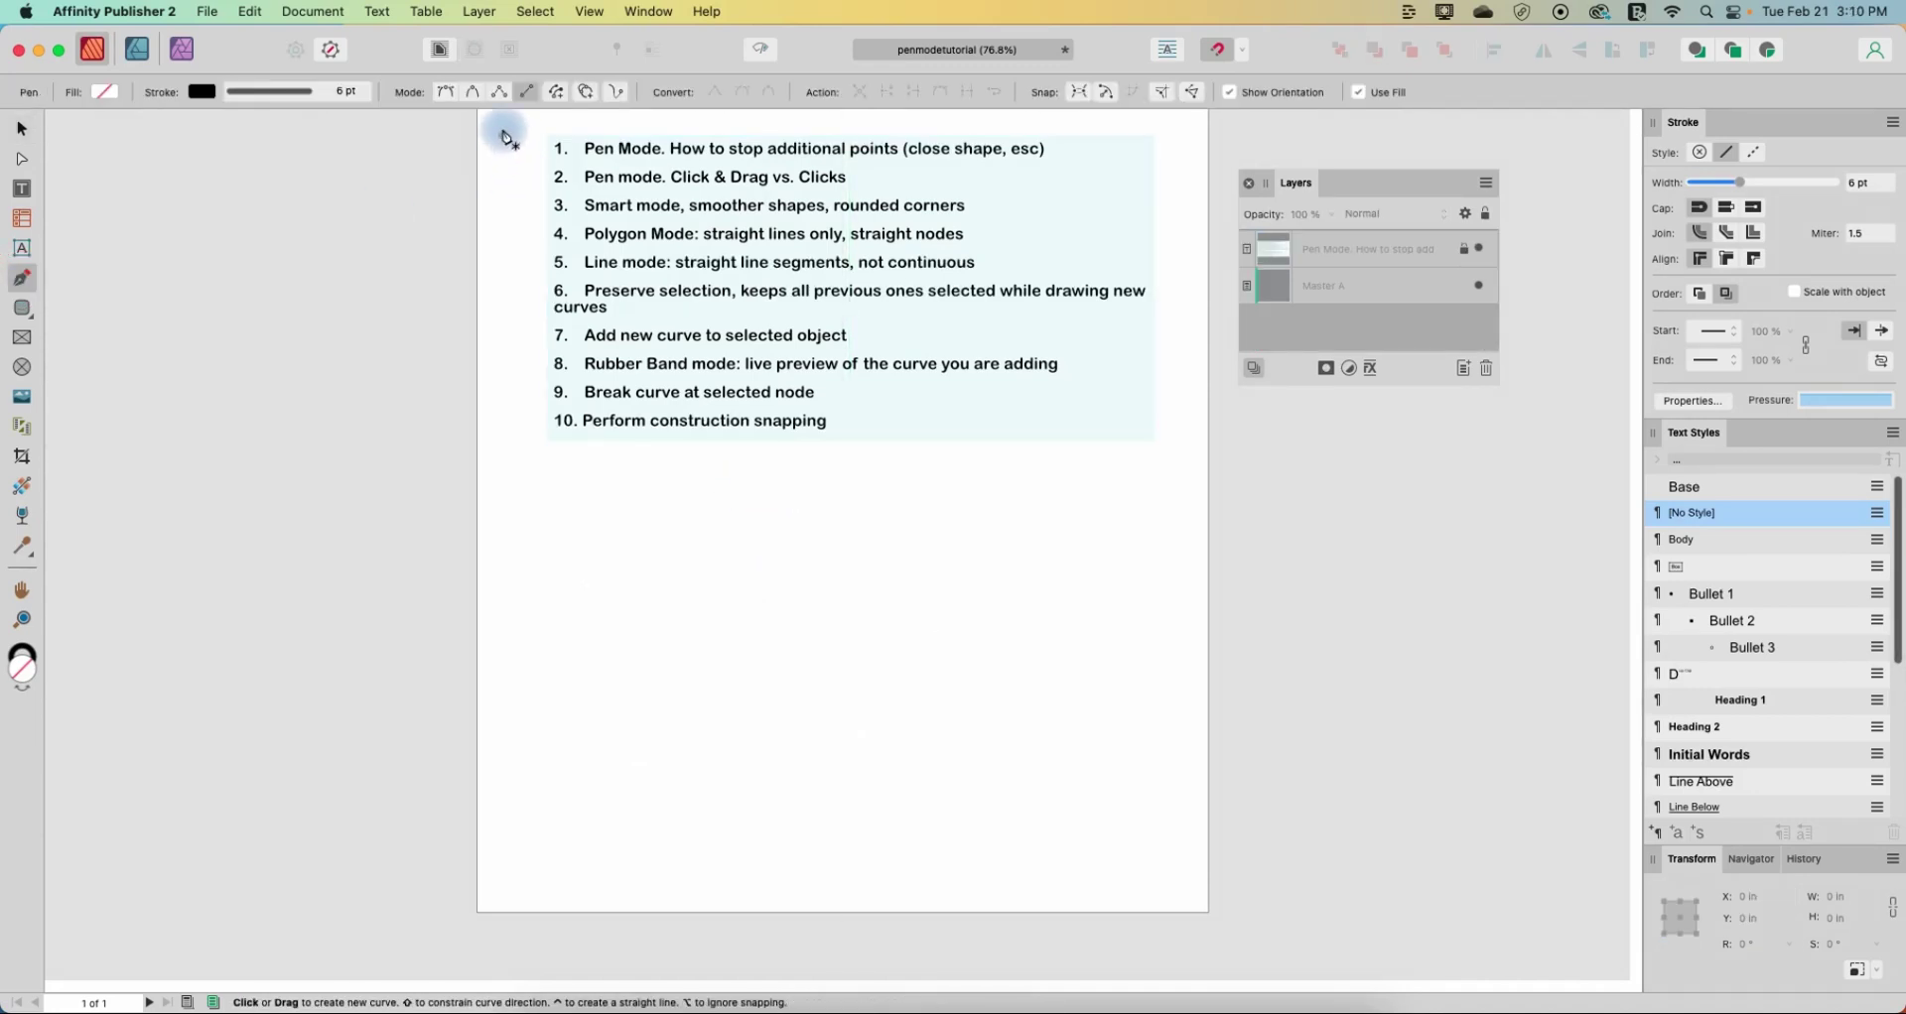
{"action": "left_click", "coordinate": [613, 528]}
{"action": "left_click", "coordinate": [948, 532]}
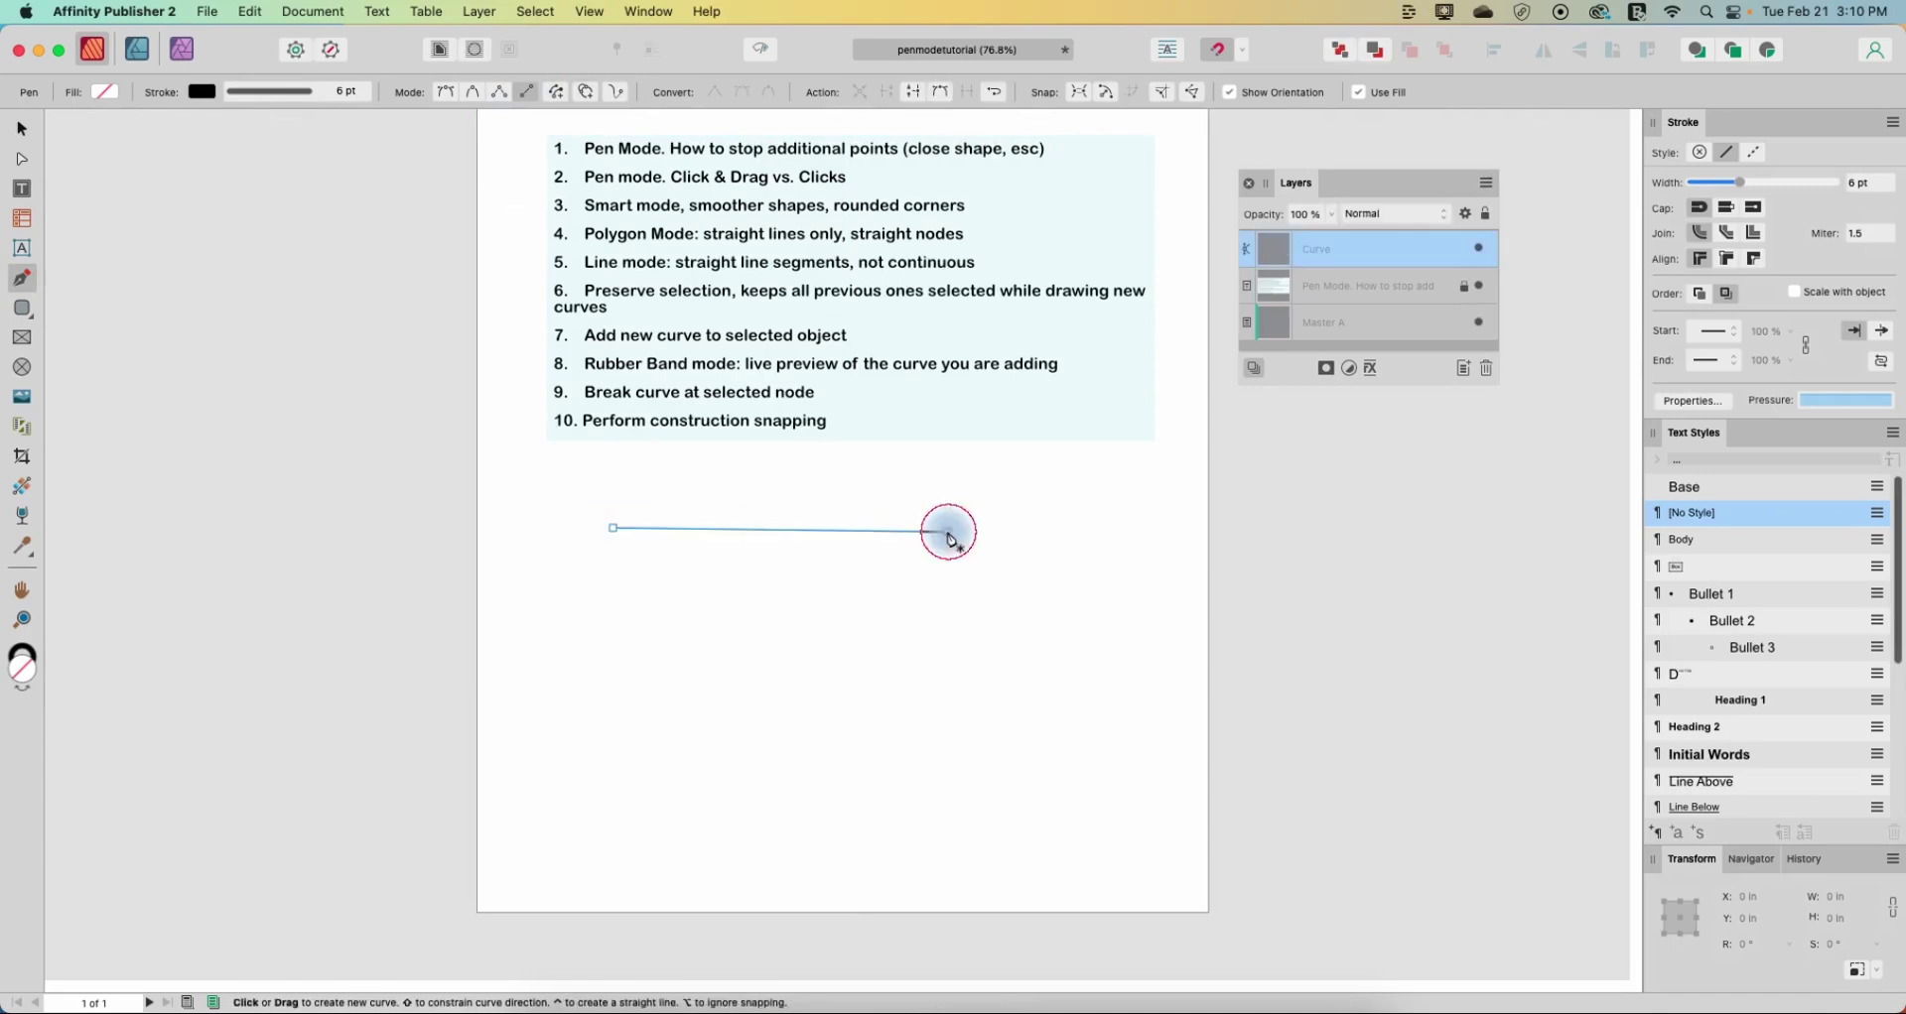
{"action": "left_click", "coordinate": [613, 635]}
{"action": "left_click", "coordinate": [930, 640]}
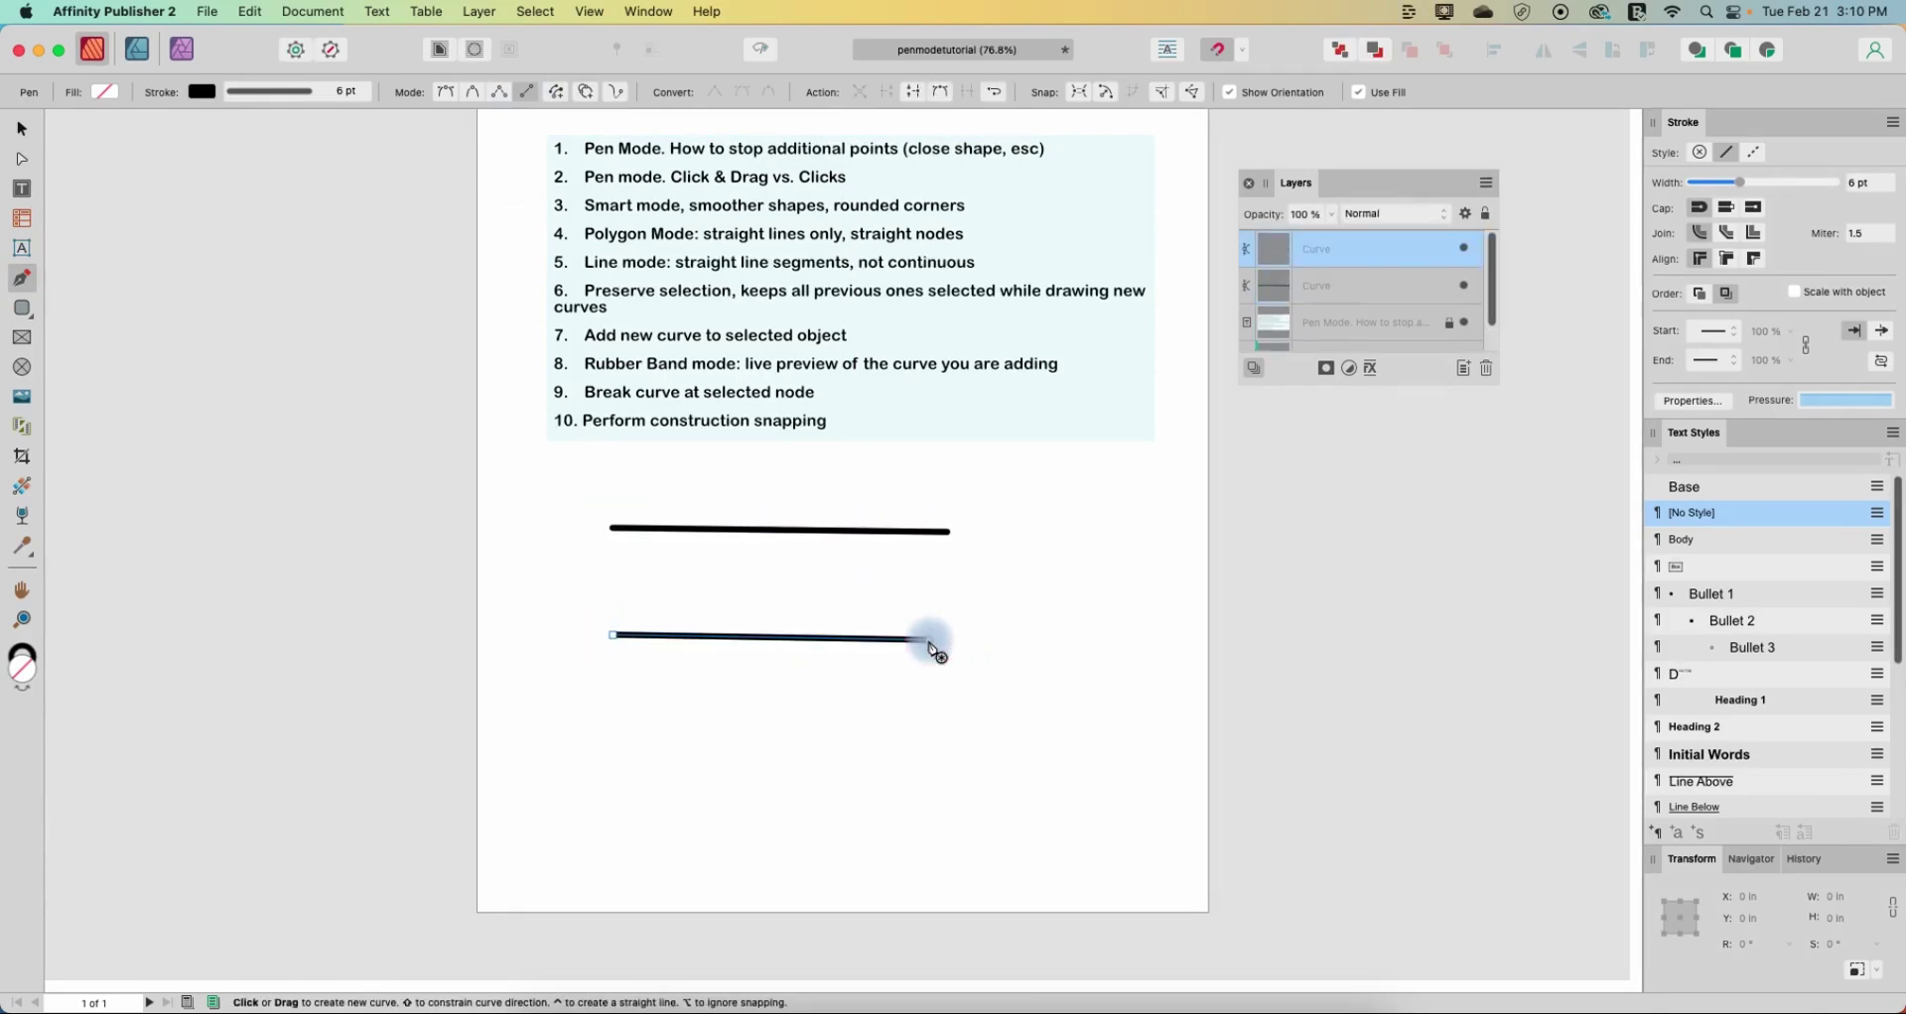
{"action": "left_click", "coordinate": [637, 704]}
{"action": "left_click", "coordinate": [892, 713]}
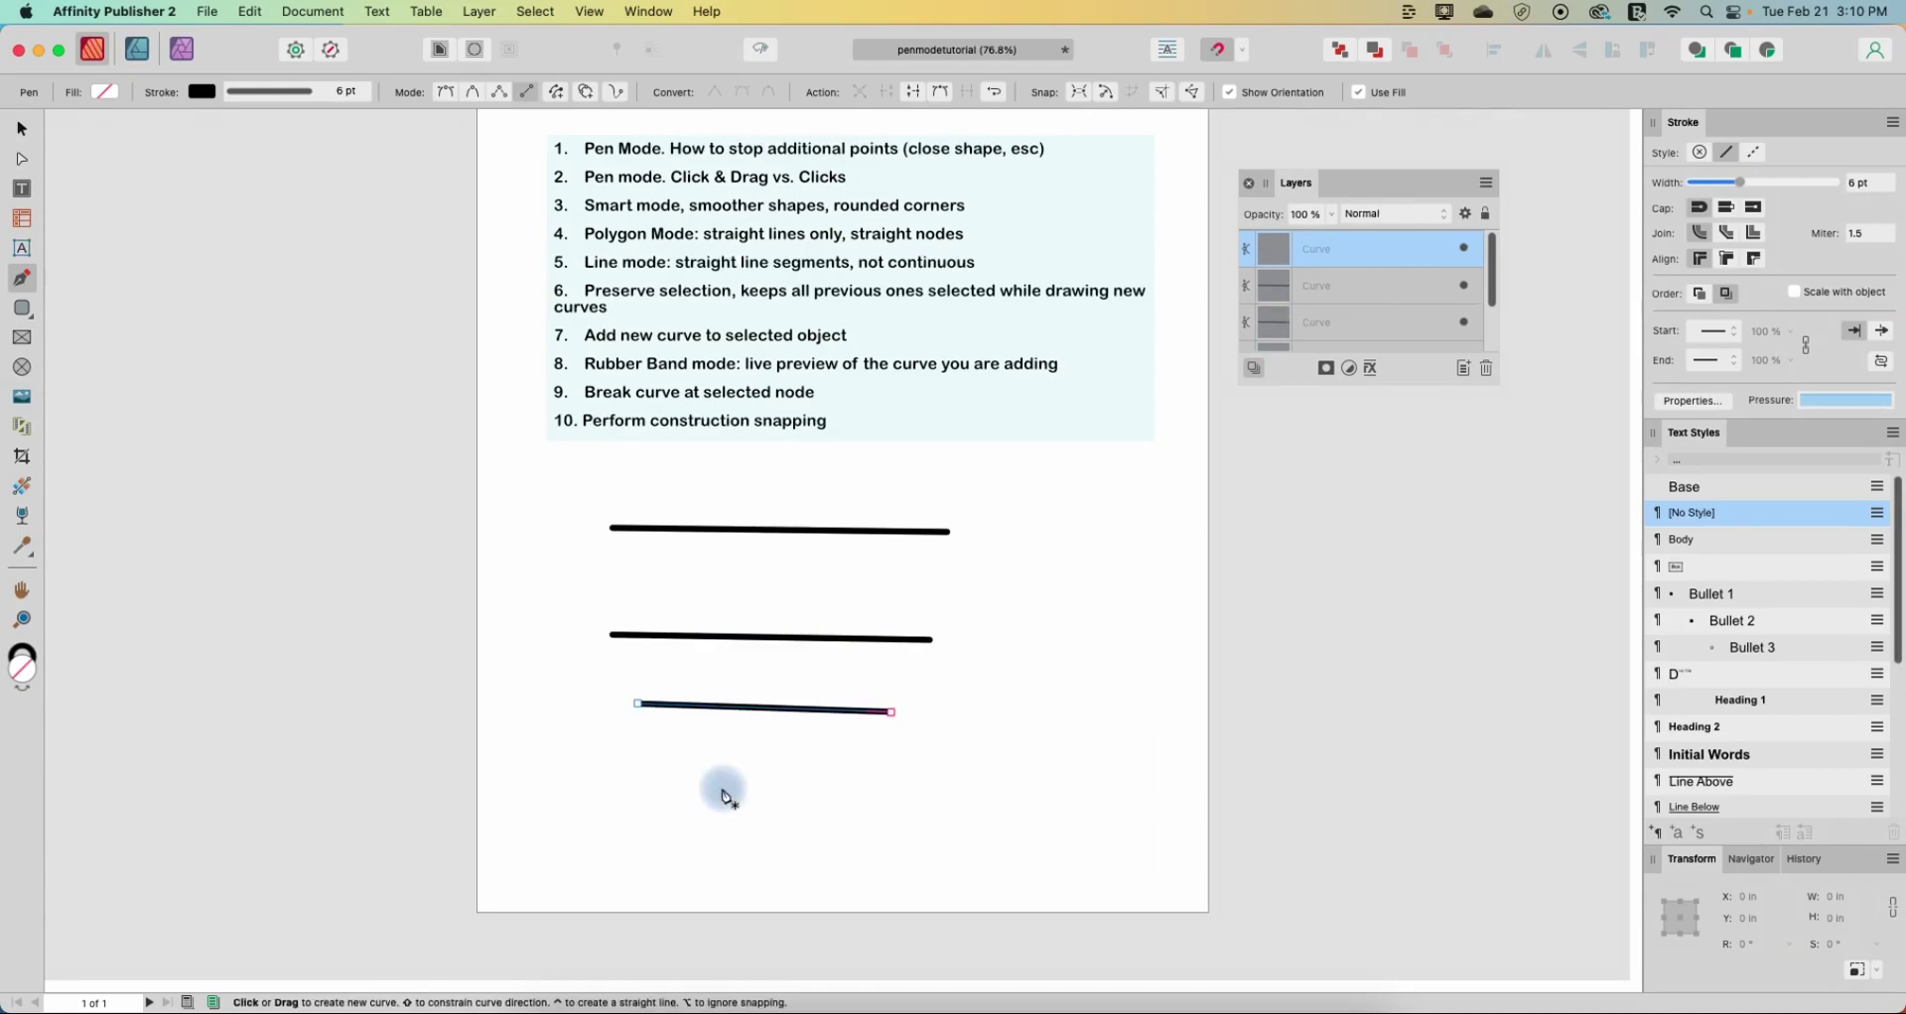
{"action": "left_click", "coordinate": [930, 584]}
{"action": "left_click", "coordinate": [667, 593]}
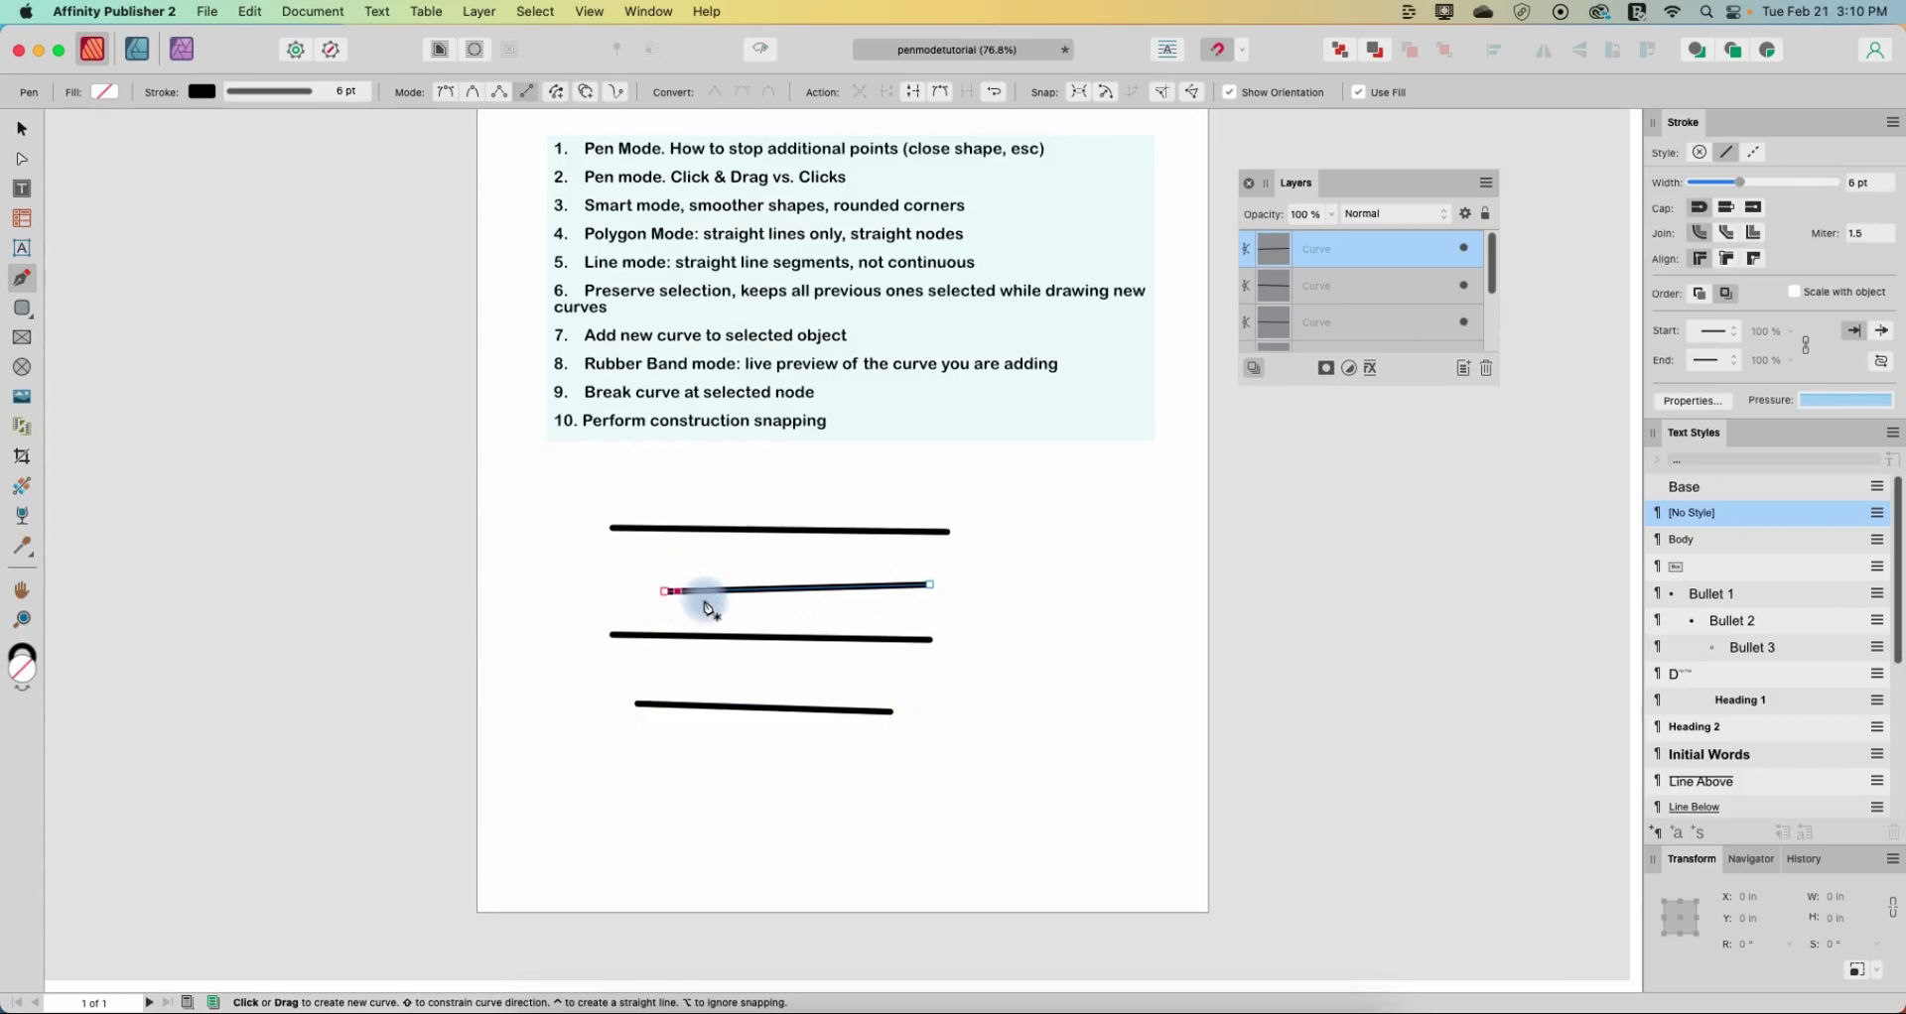
- Drag at the top line's right end, then marquee-select the lower lines with the Move tool
{"action": "left_click", "coordinate": [920, 530]}
{"action": "left_click_drag", "start_coordinate": [936, 526], "coordinate": [929, 506]}
{"action": "left_click", "coordinate": [22, 129]}
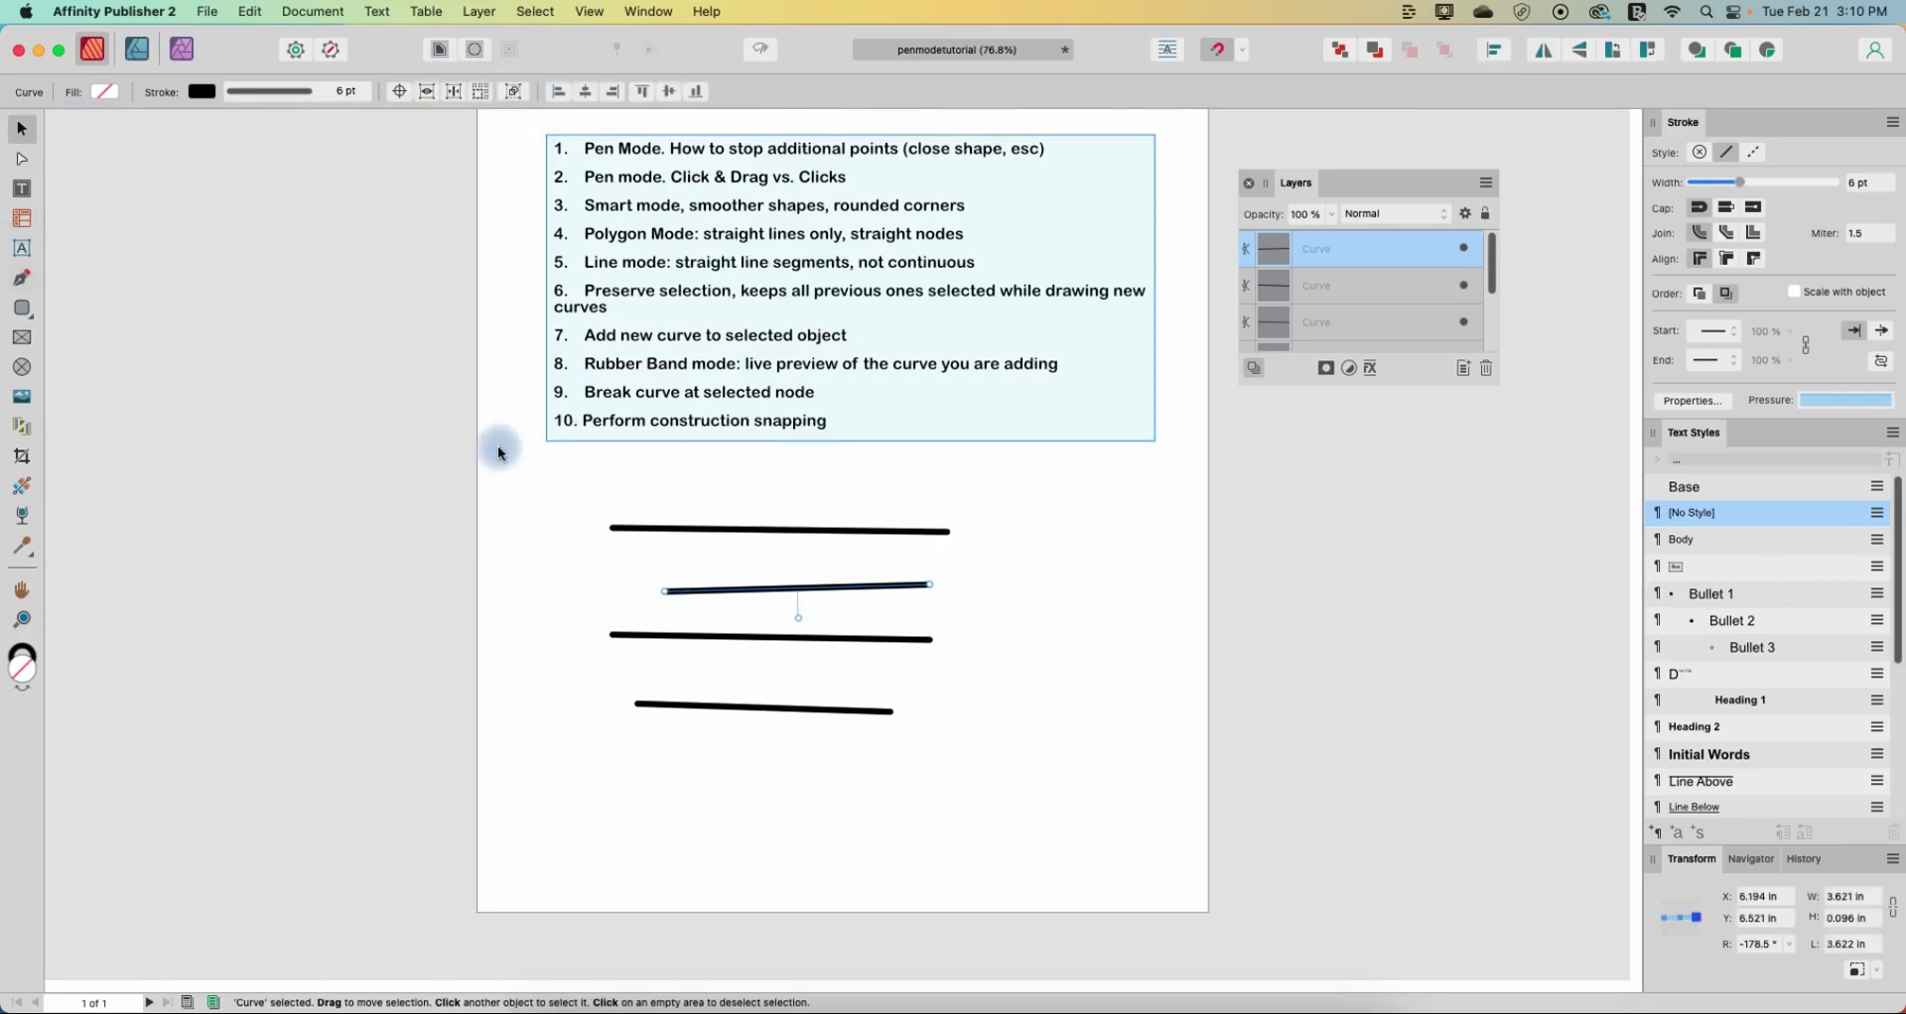
{"action": "left_click_drag", "start_coordinate": [616, 489], "coordinate": [1068, 875]}
- Delete all the remaining straight lines from the page
{"action": "key", "text": "Delete"}
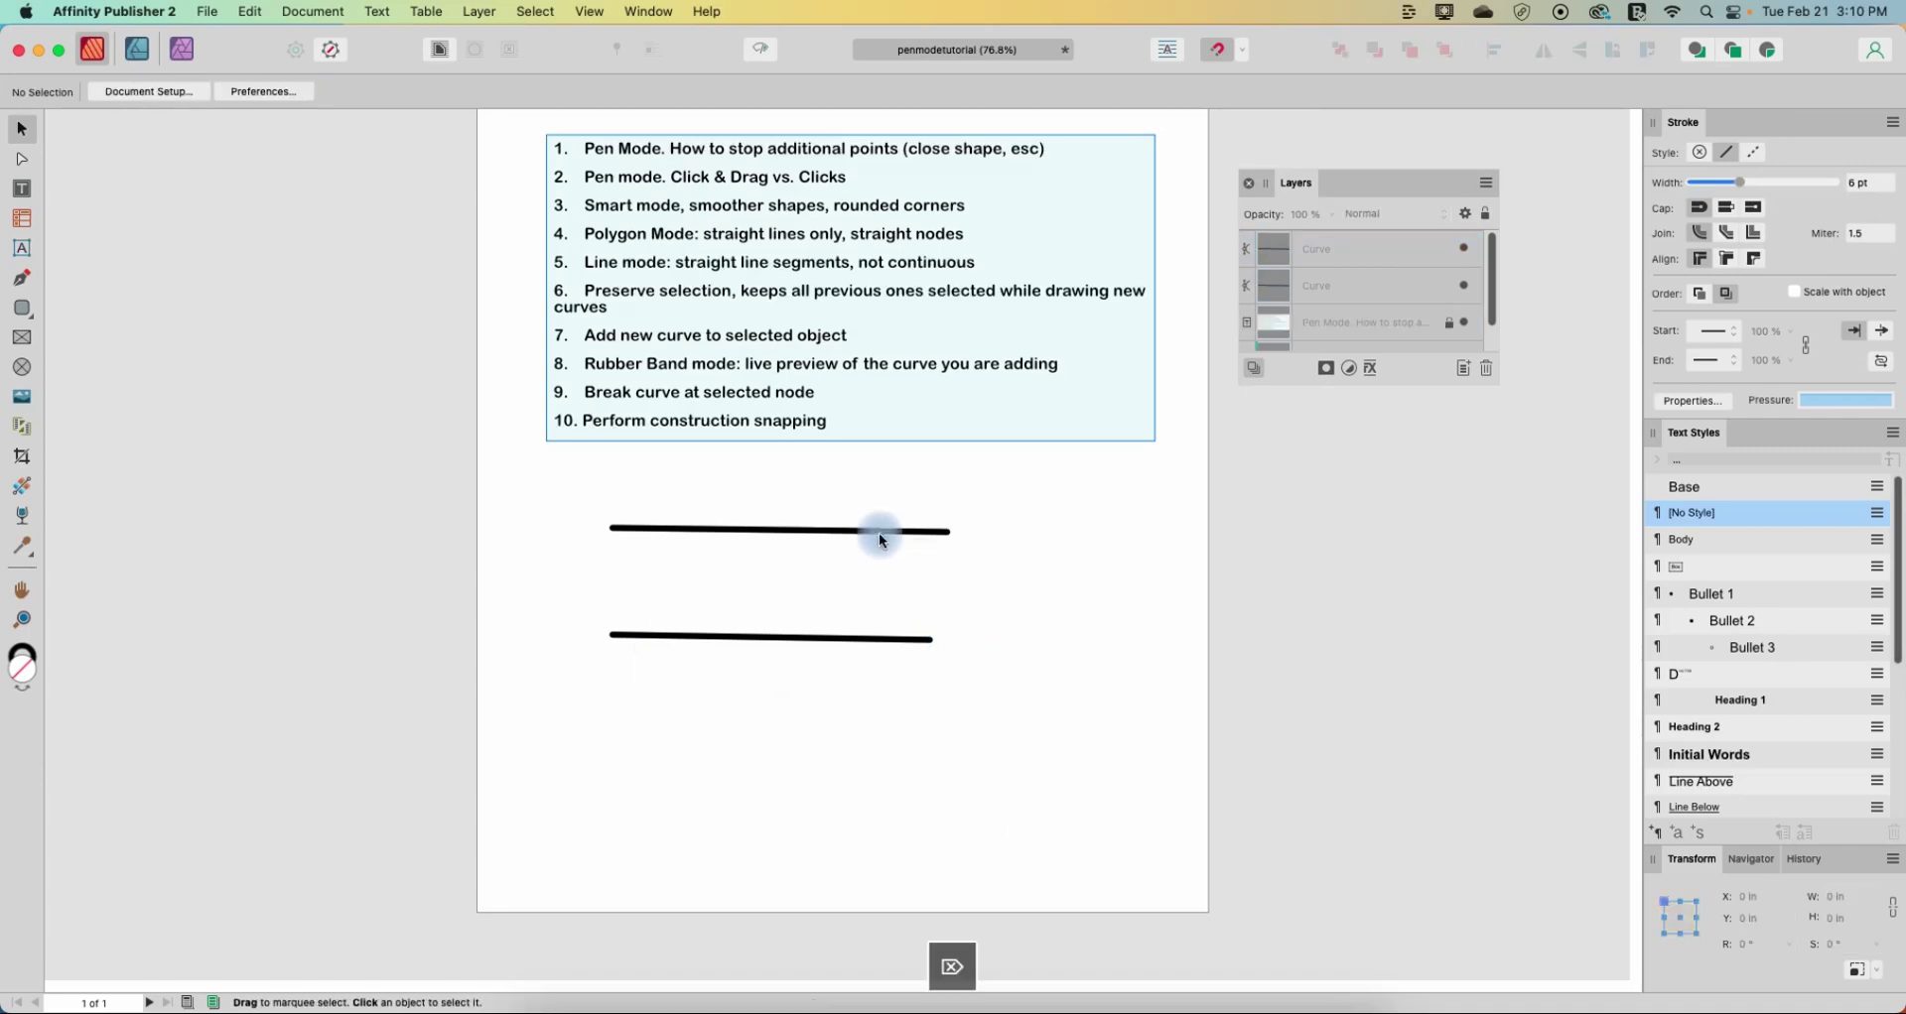
{"action": "left_click", "coordinate": [878, 532]}
{"action": "key", "text": "Delete"}
{"action": "left_click", "coordinate": [818, 639]}
{"action": "key", "text": "Delete"}
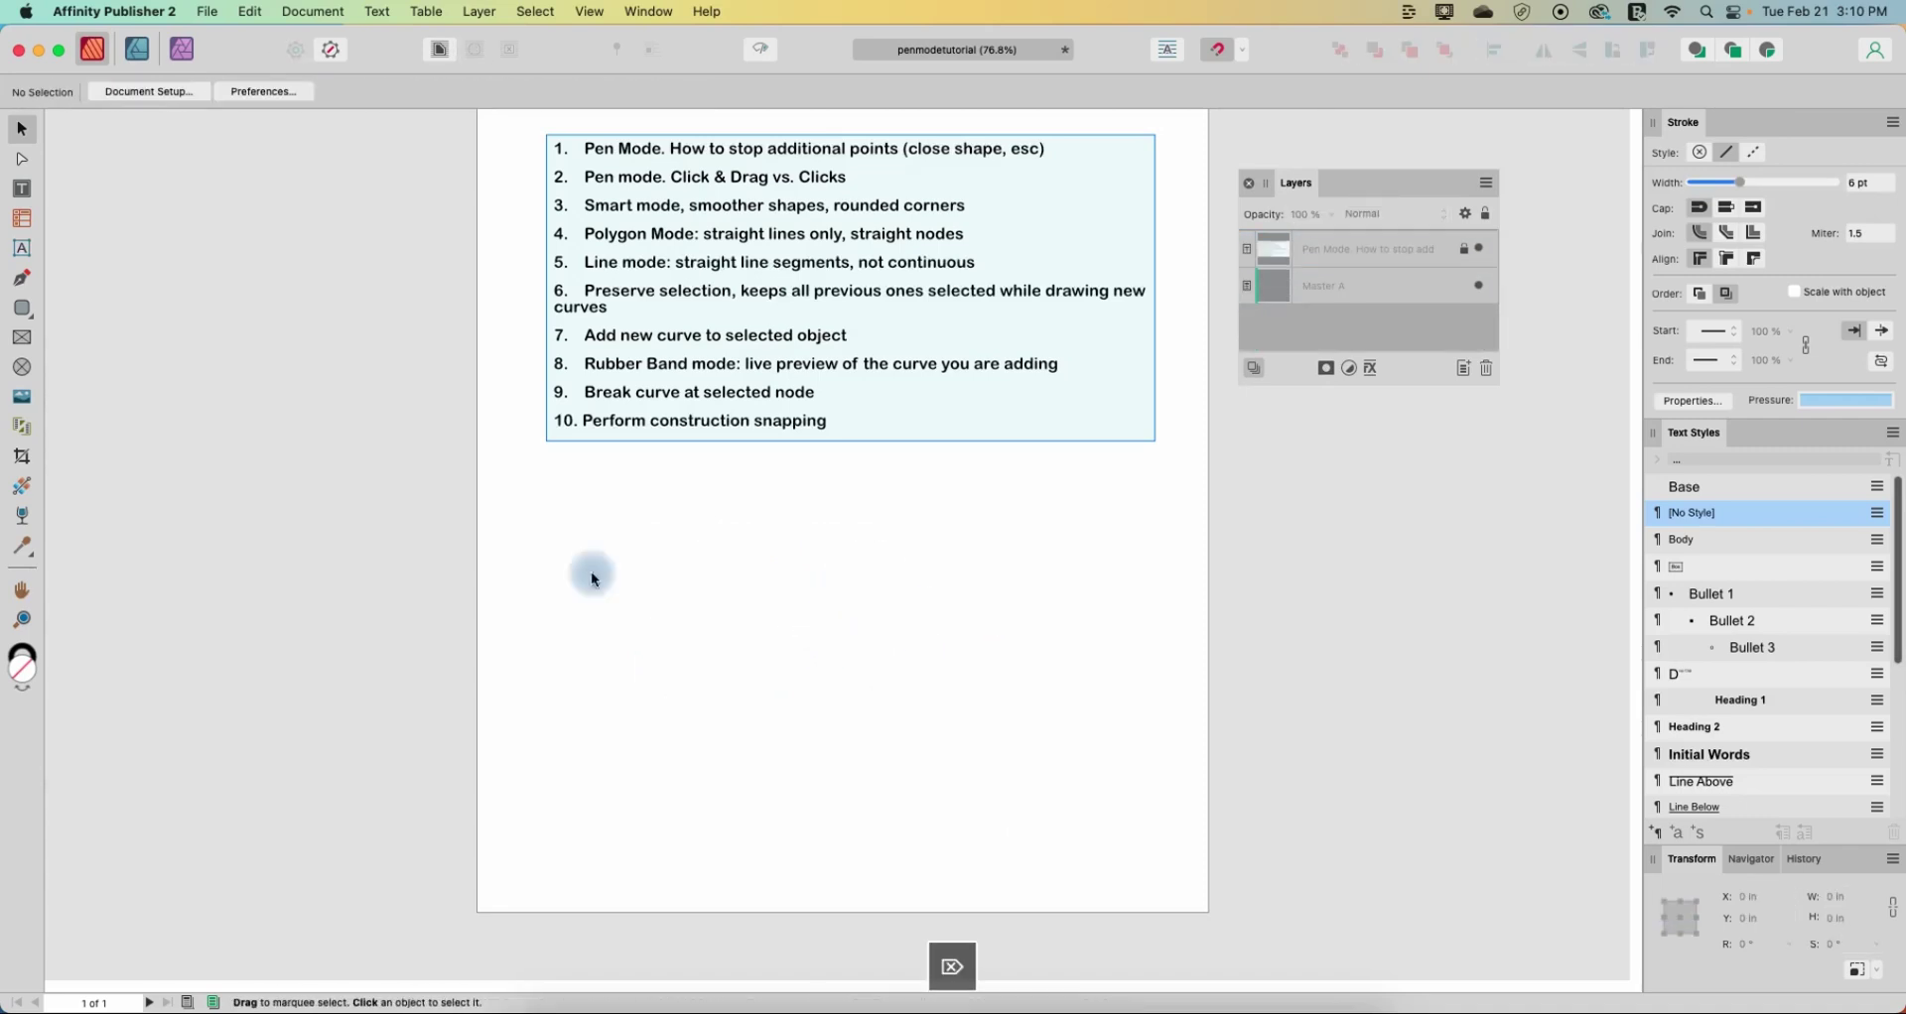
- Select the Pen tool with Preserve Selection toggled and Mode set to Pen
{"action": "left_click", "coordinate": [22, 279]}
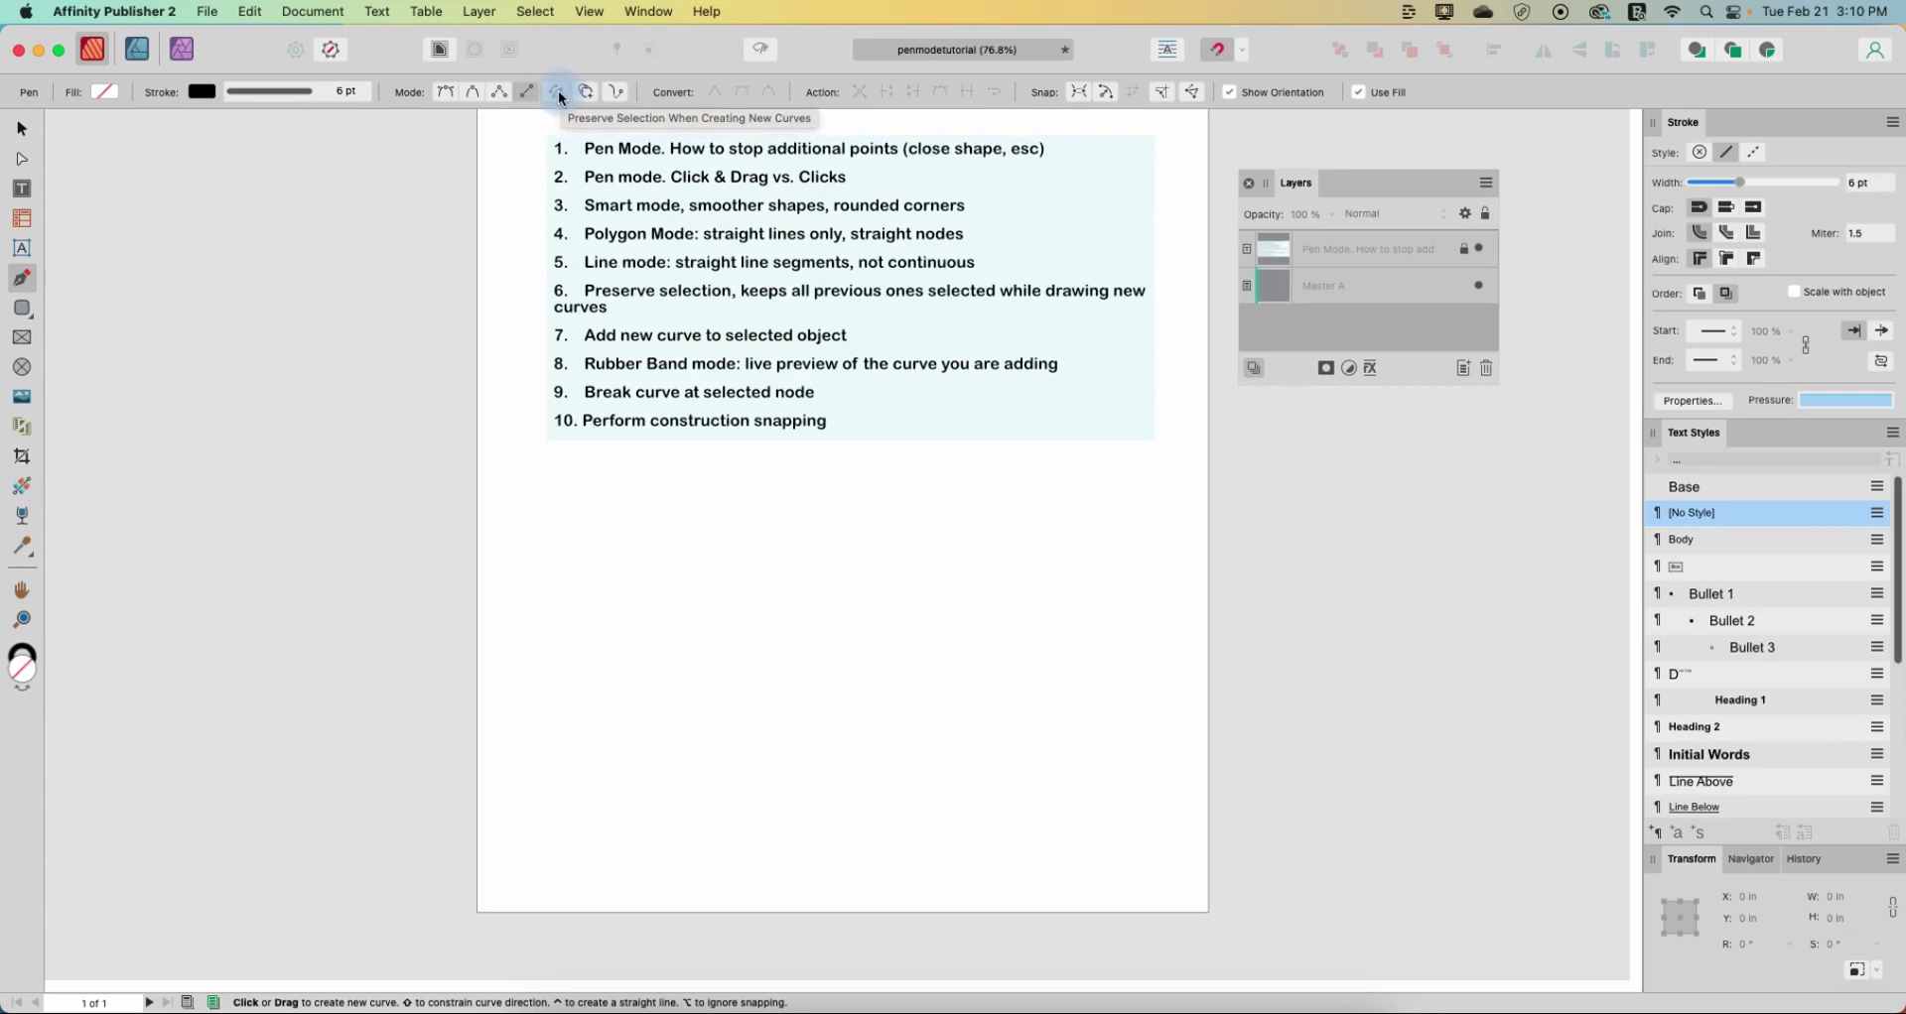
{"action": "left_click", "coordinate": [559, 93]}
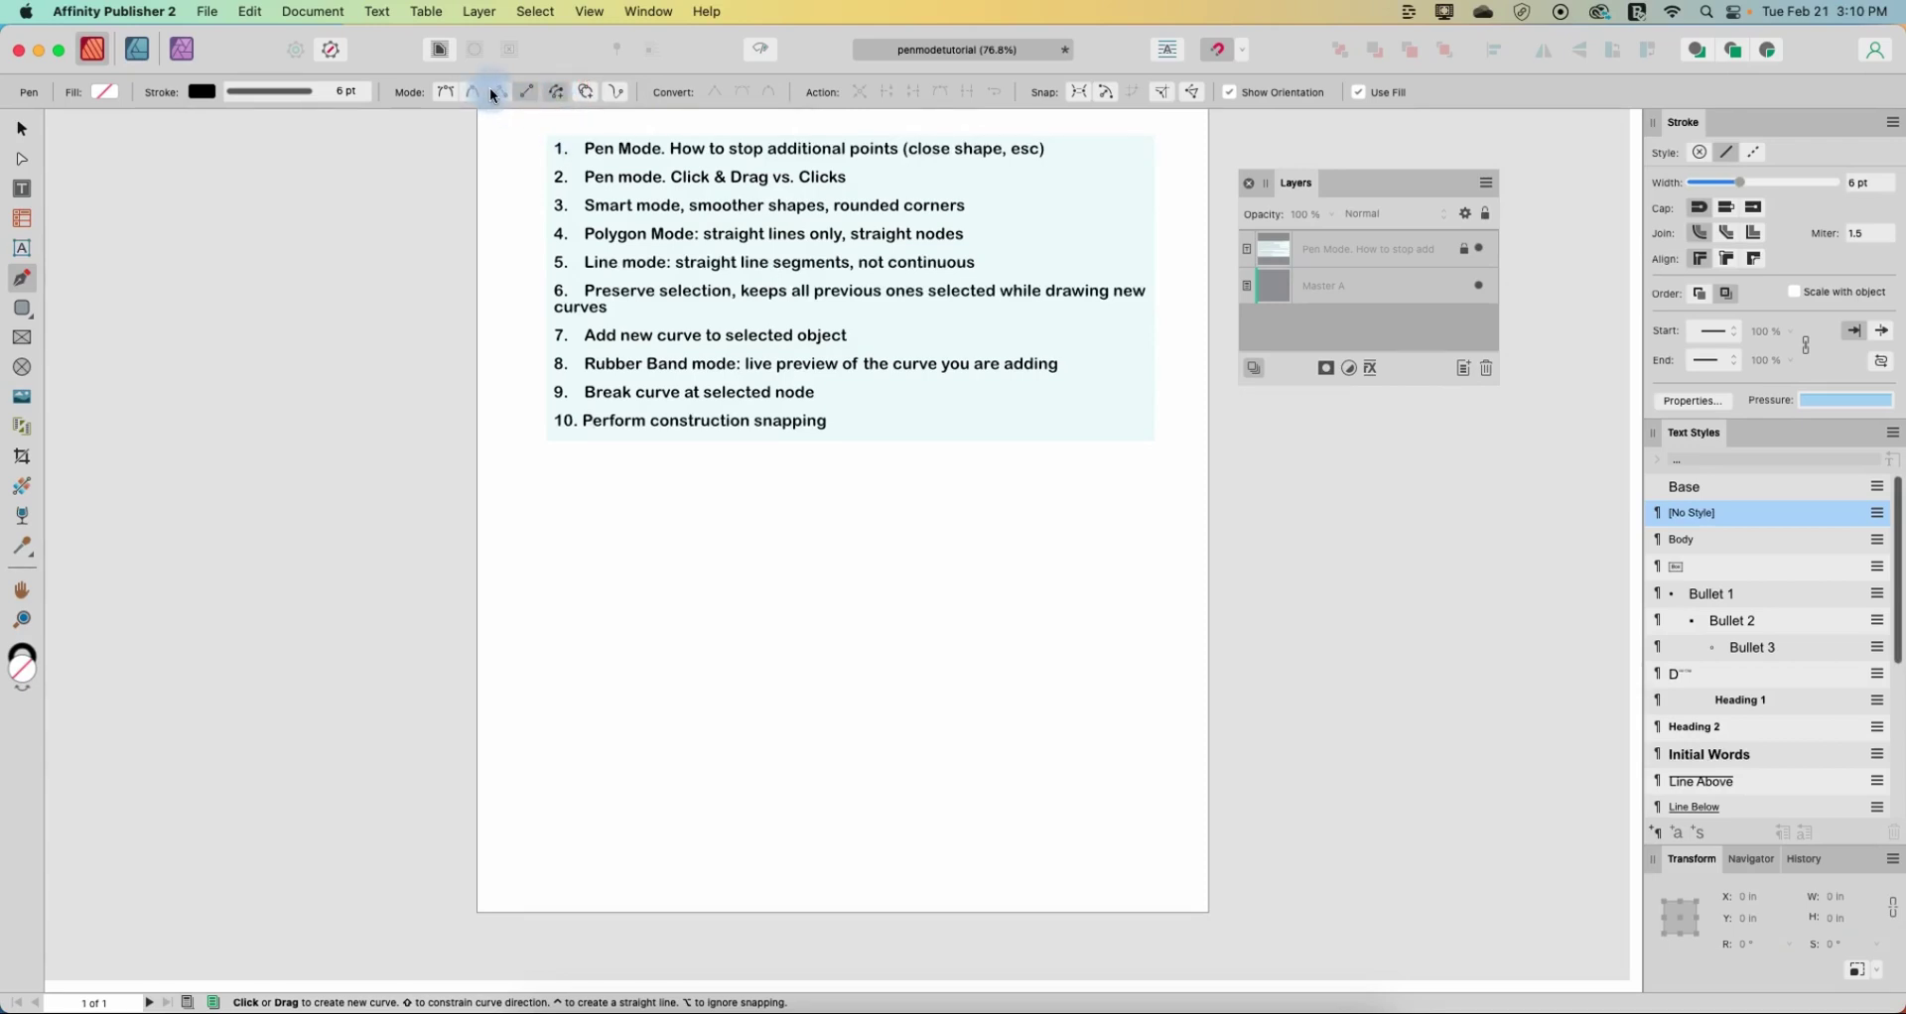
{"action": "left_click", "coordinate": [444, 91]}
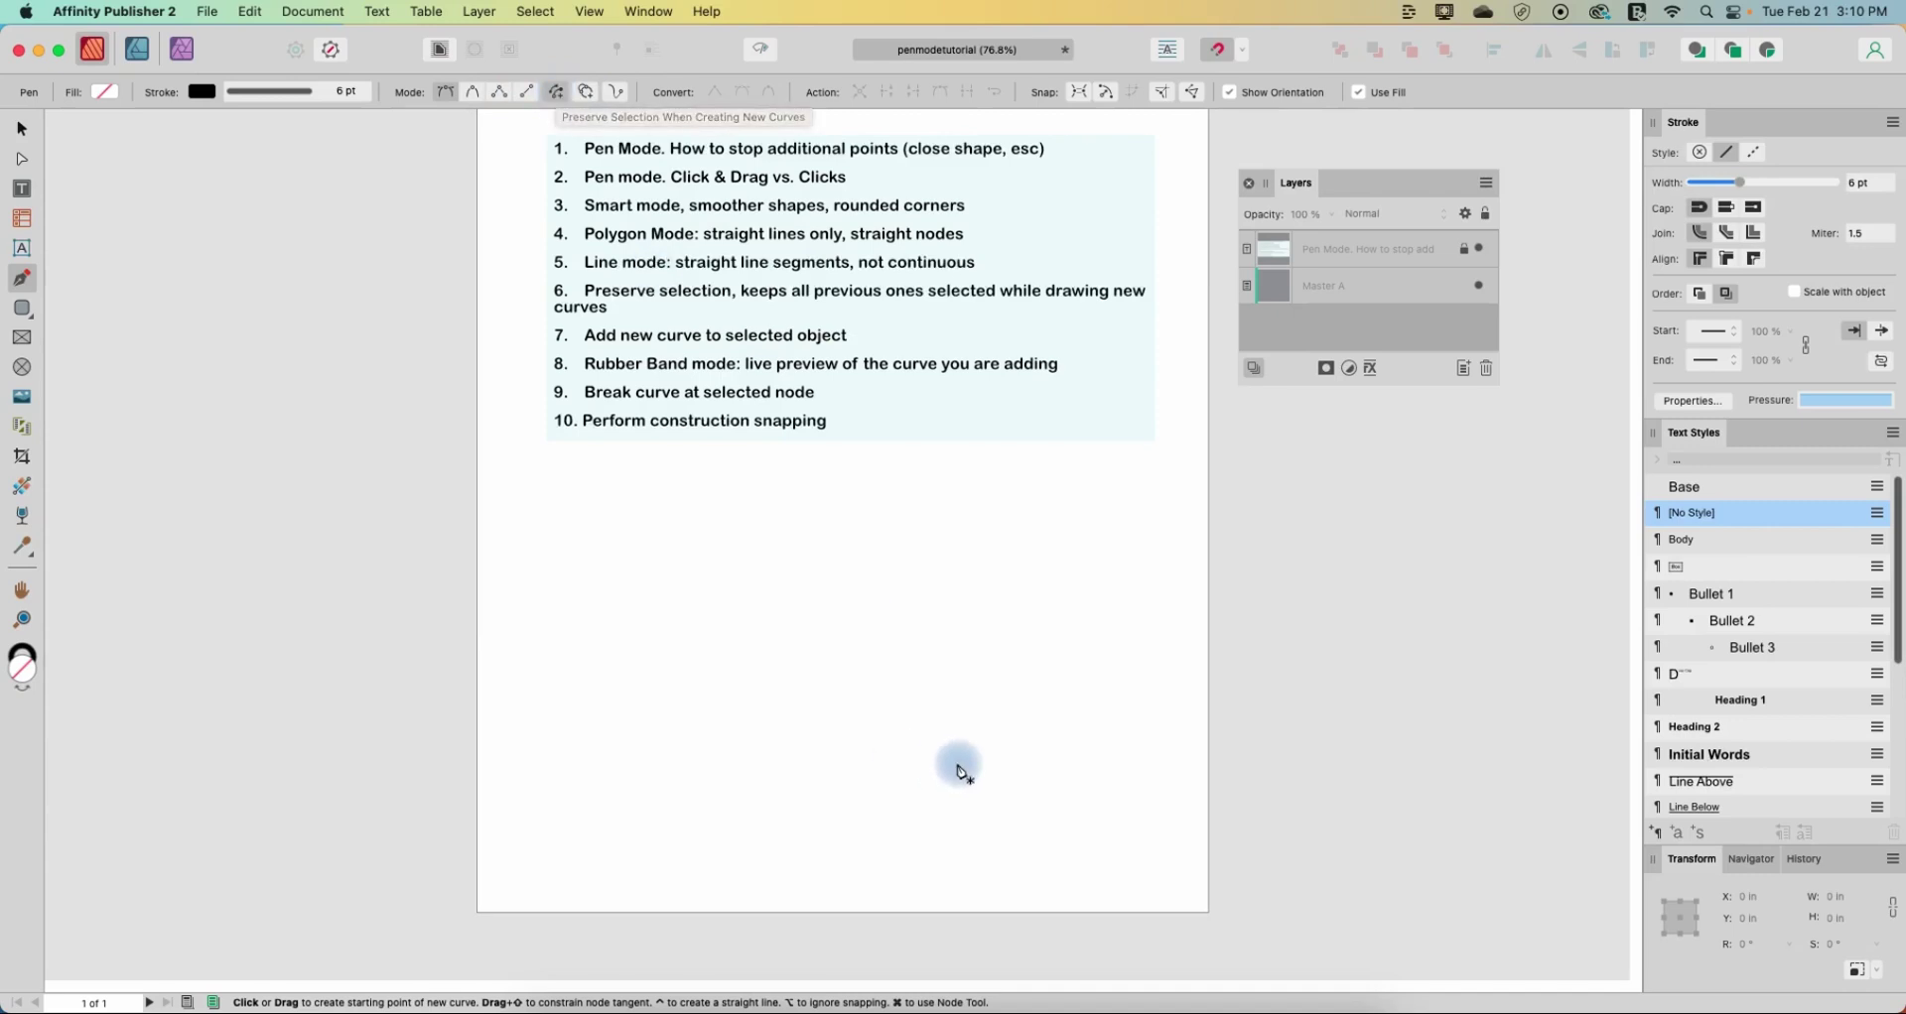
- Turn on Preserve Selection and draw a closed triangle below the tips list
{"action": "left_click", "coordinate": [557, 91]}
{"action": "left_click", "coordinate": [679, 530]}
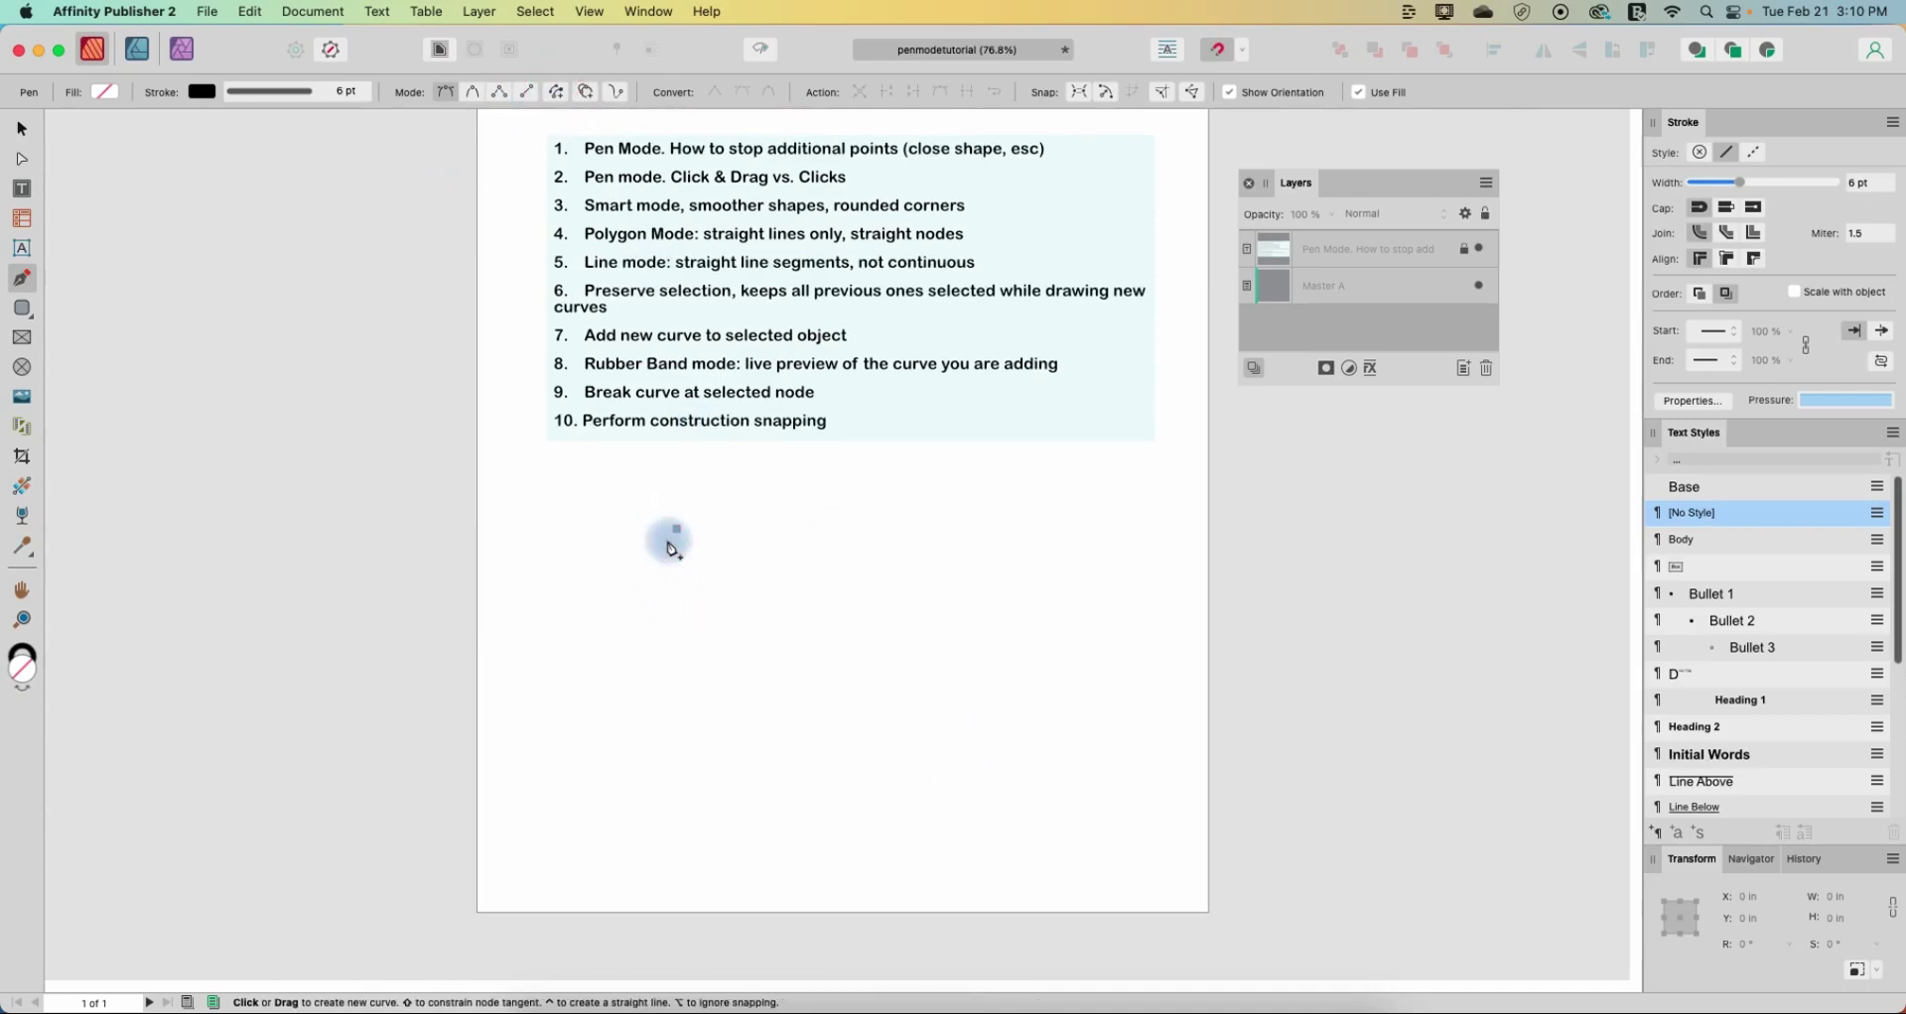
{"action": "left_click", "coordinate": [623, 632]}
{"action": "left_click_drag", "start_coordinate": [1412, 187], "coordinate": [1176, 469]}
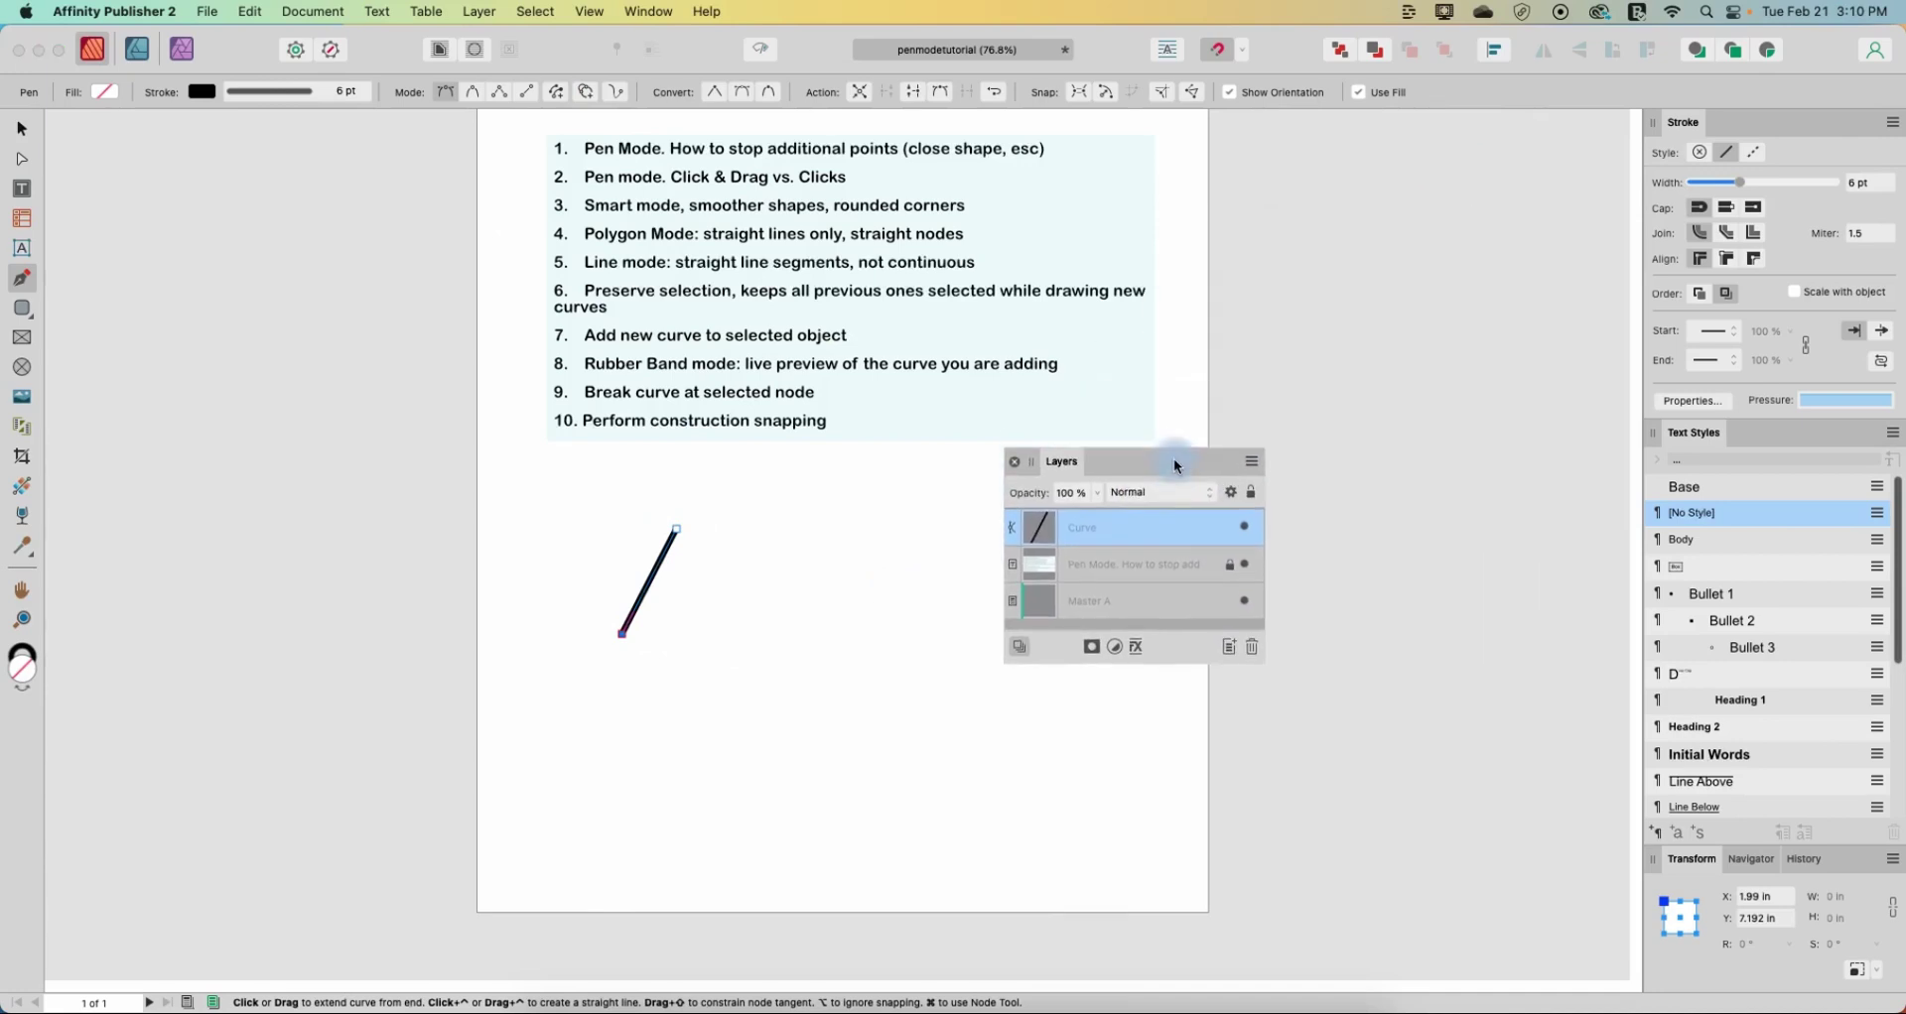
{"action": "left_click", "coordinate": [710, 616]}
{"action": "left_click", "coordinate": [797, 583]}
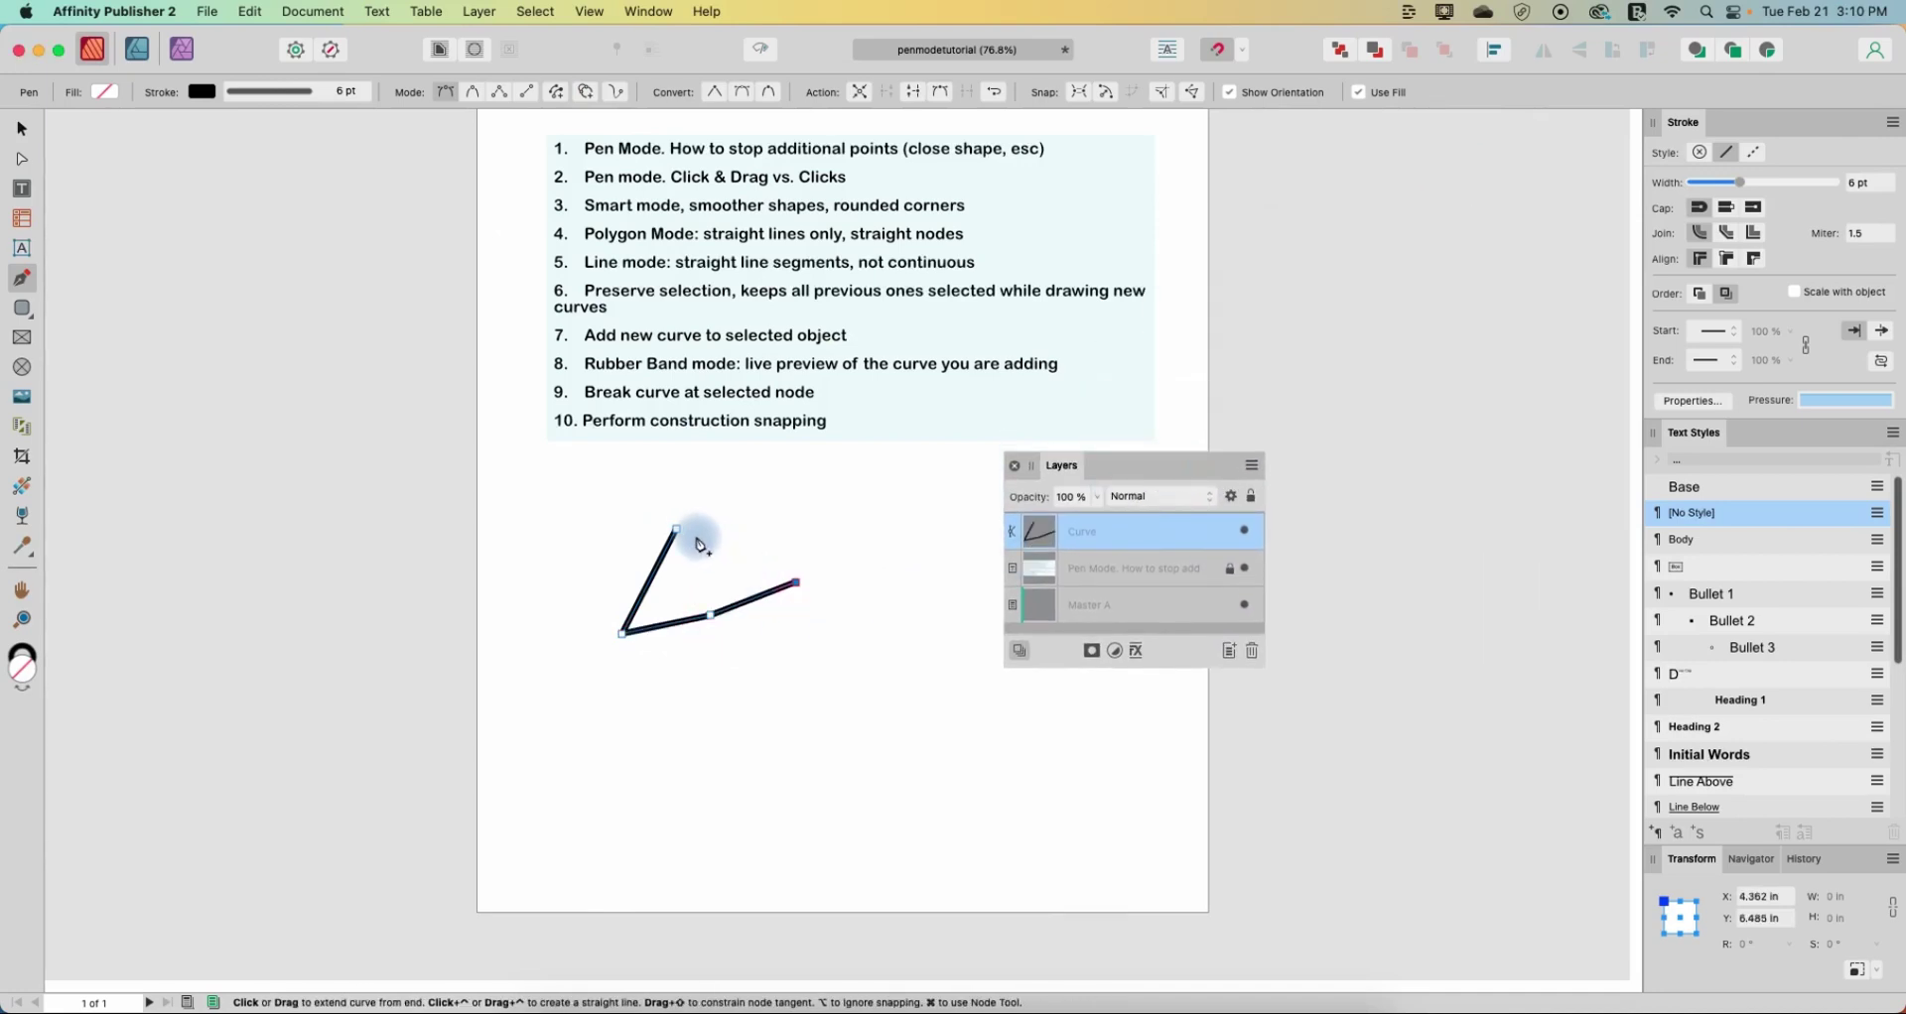
{"action": "left_click", "coordinate": [678, 530]}
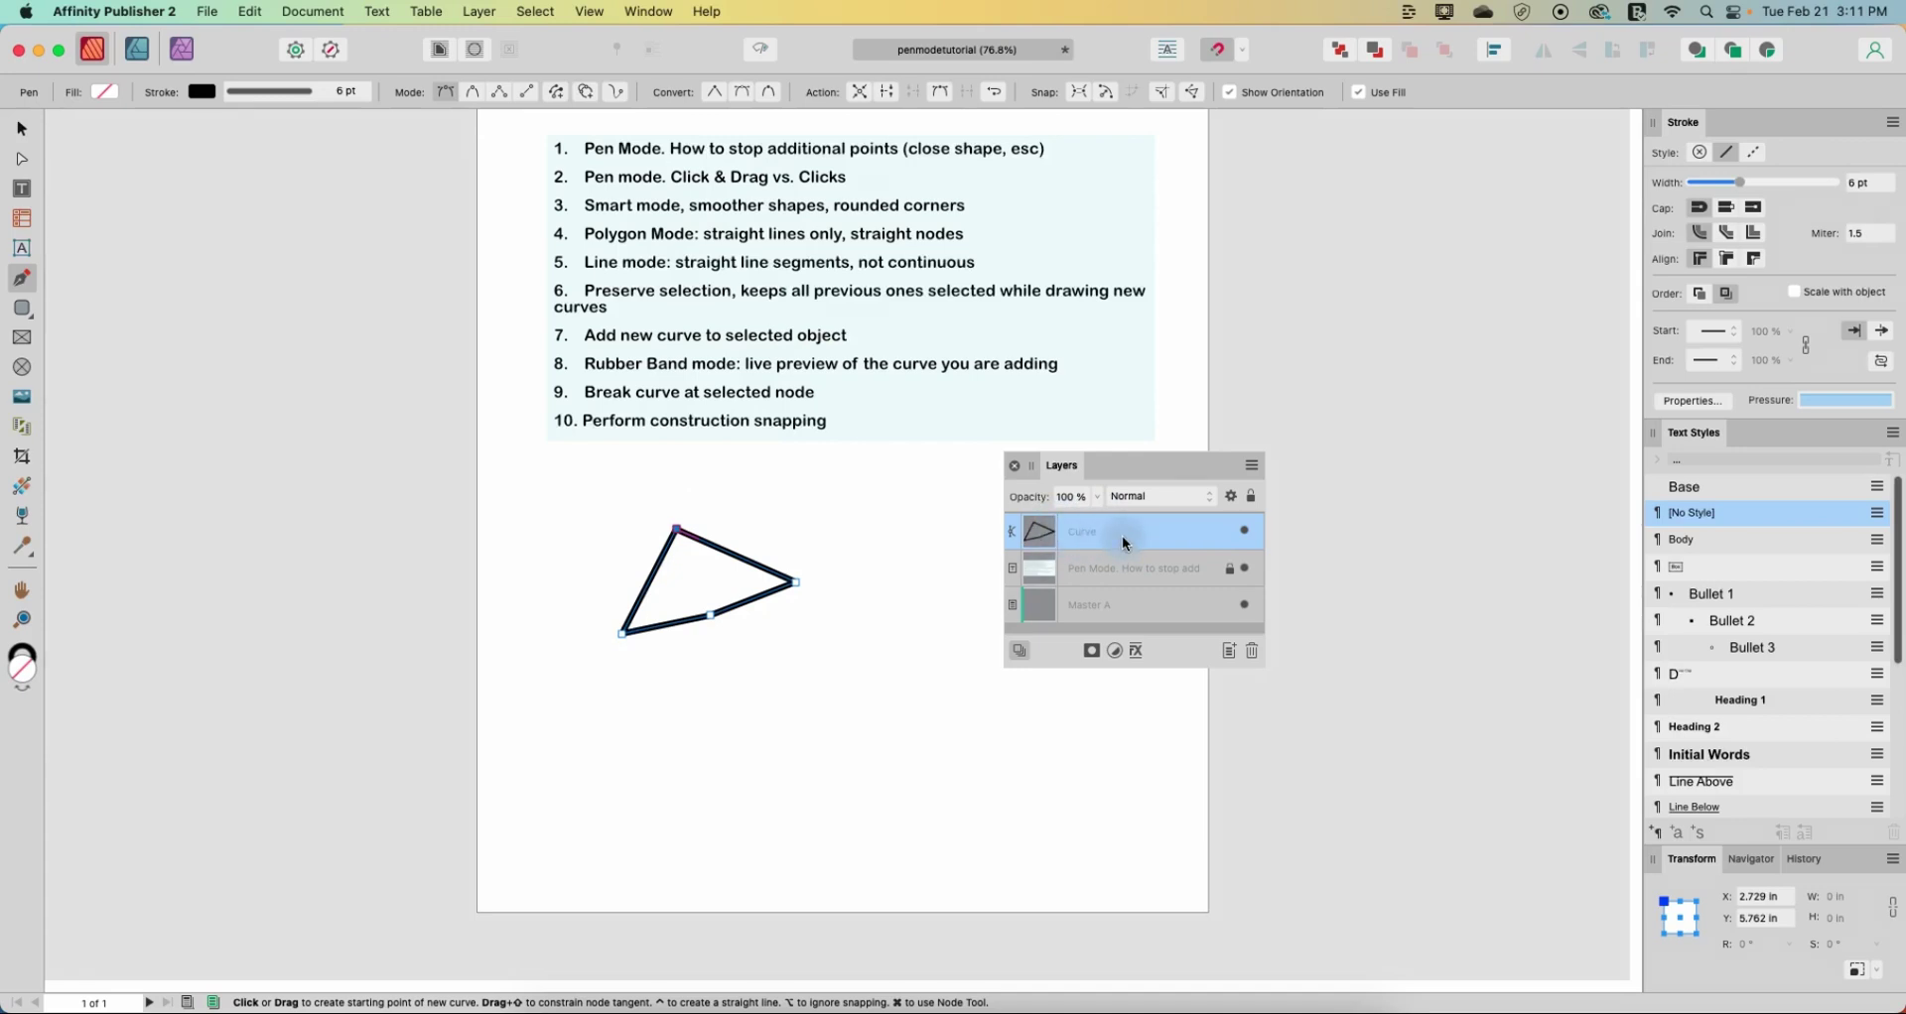
- Draw a closed four-sided shape lower down beneath the triangle
{"action": "left_click", "coordinate": [795, 674]}
{"action": "left_click", "coordinate": [773, 776]}
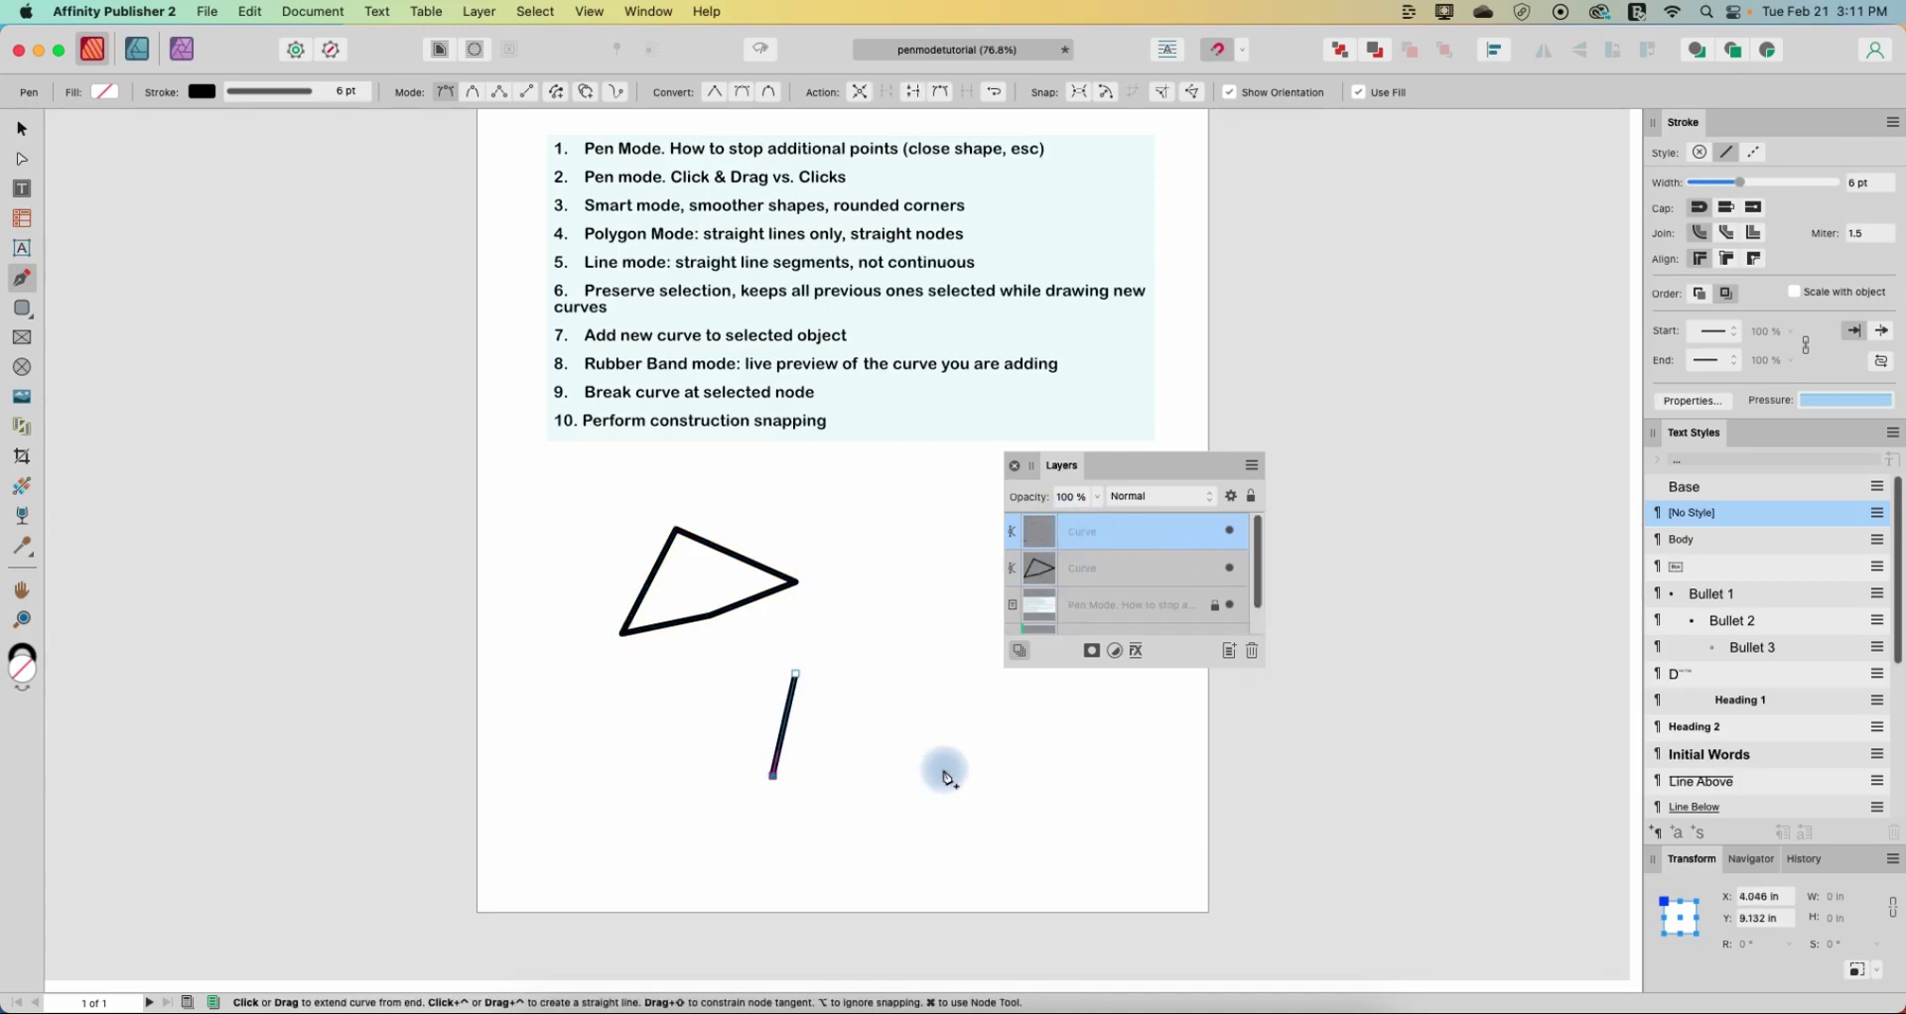
{"action": "left_click", "coordinate": [945, 770]}
{"action": "left_click", "coordinate": [903, 698]}
{"action": "left_click", "coordinate": [795, 674]}
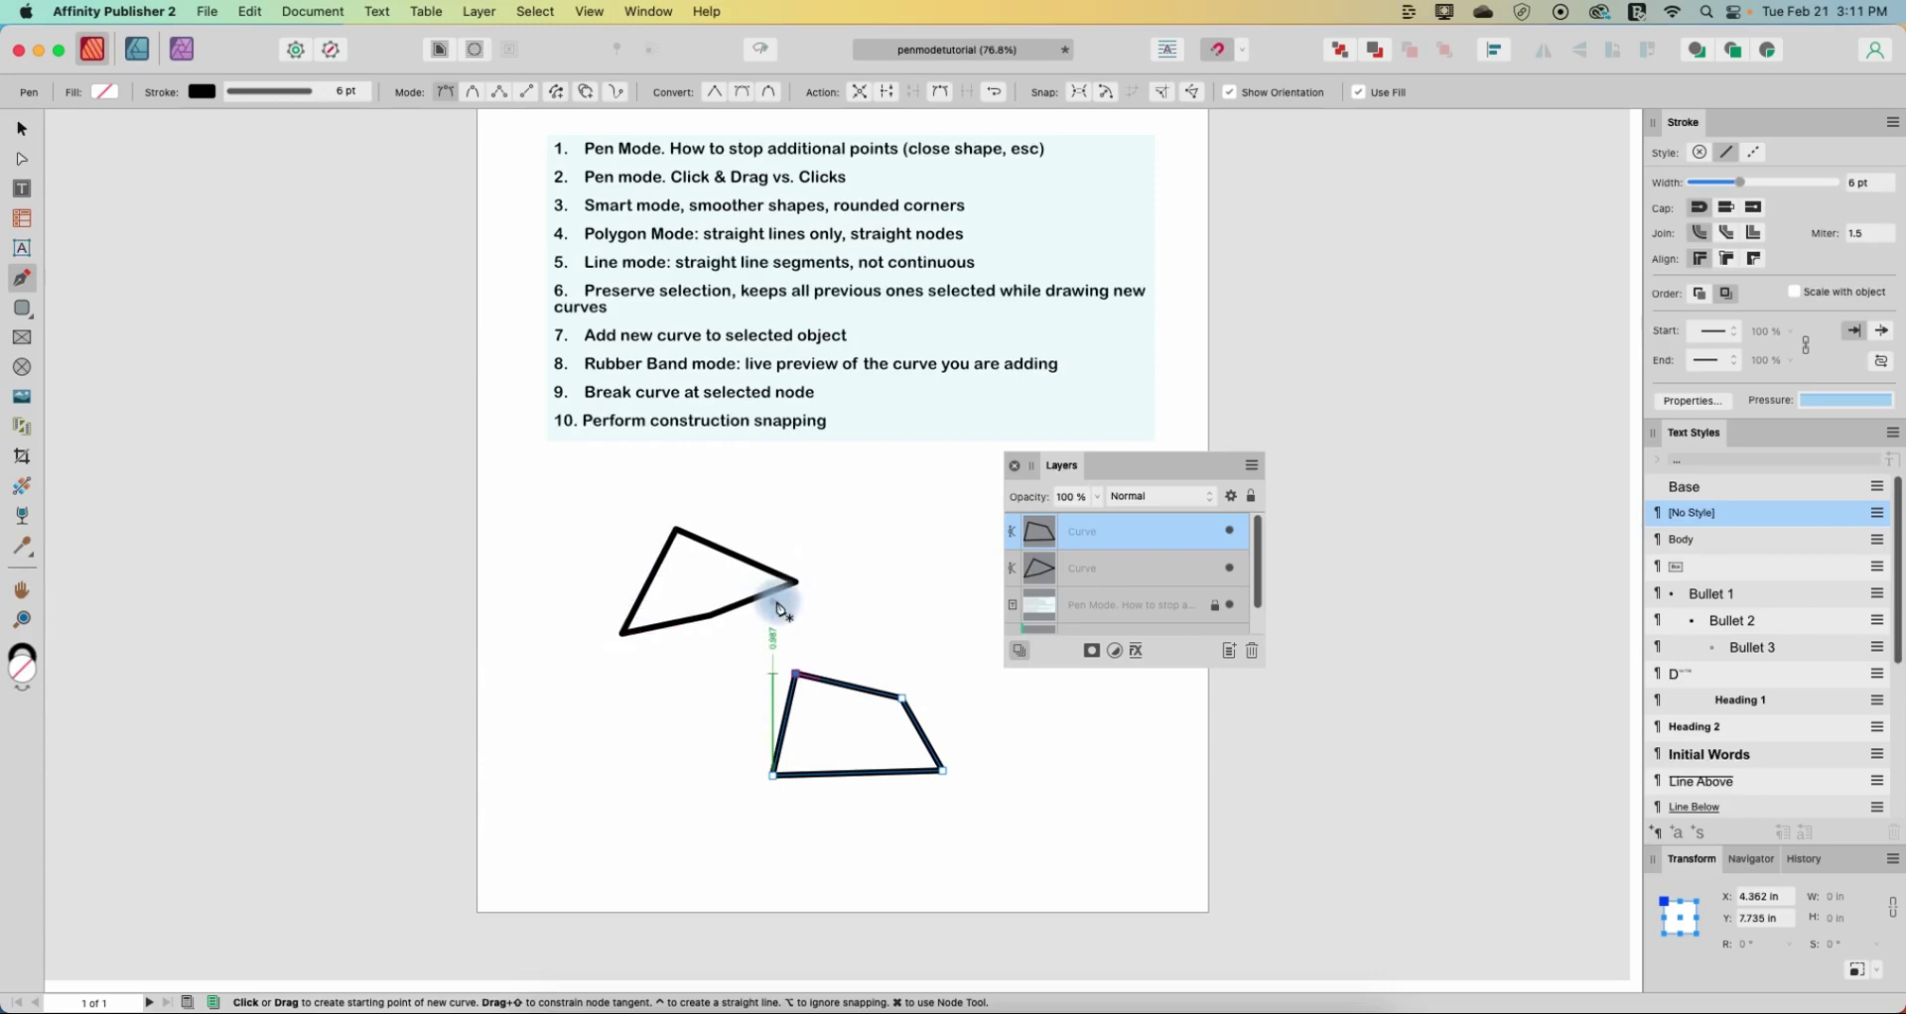
- Keep earlier curves selected while drawing, and add two short lines beside the triangle
{"action": "left_click", "coordinate": [559, 96]}
{"action": "left_click", "coordinate": [909, 582]}
{"action": "left_click", "coordinate": [872, 510]}
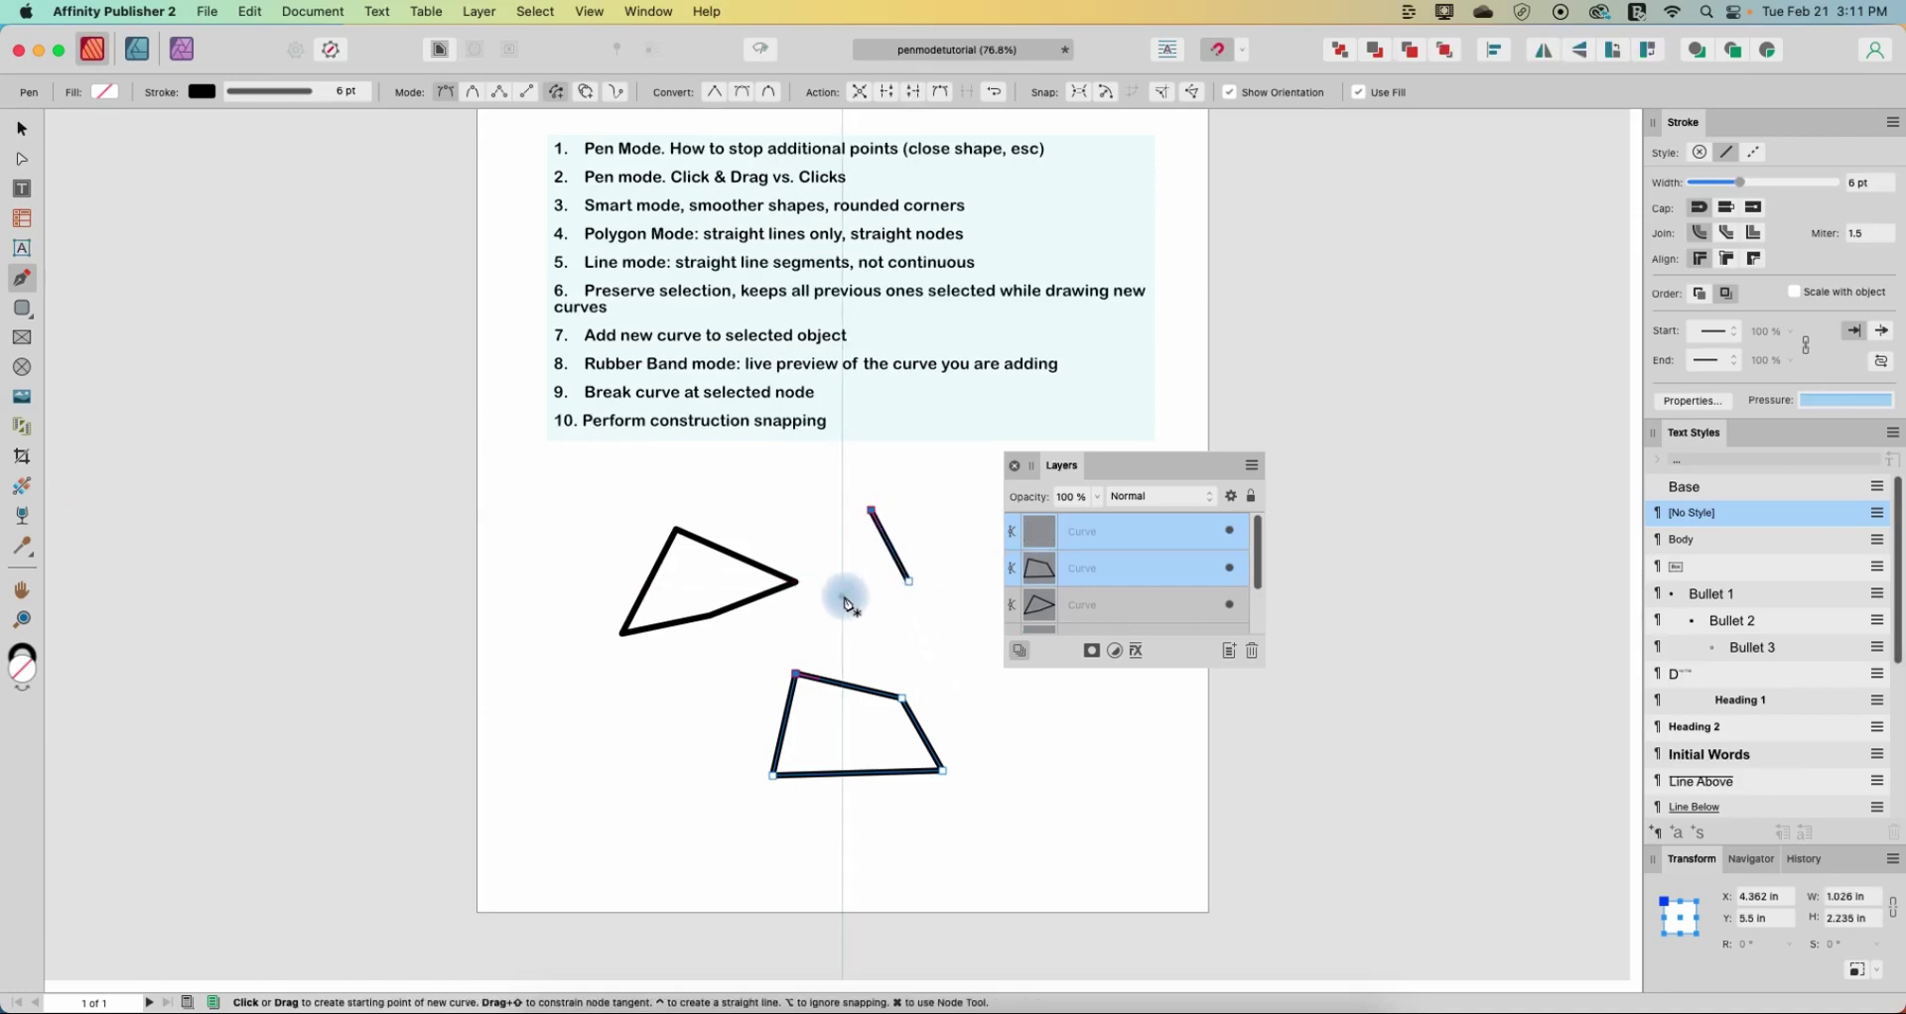
{"action": "left_click", "coordinate": [842, 596]}
{"action": "left_click", "coordinate": [926, 633]}
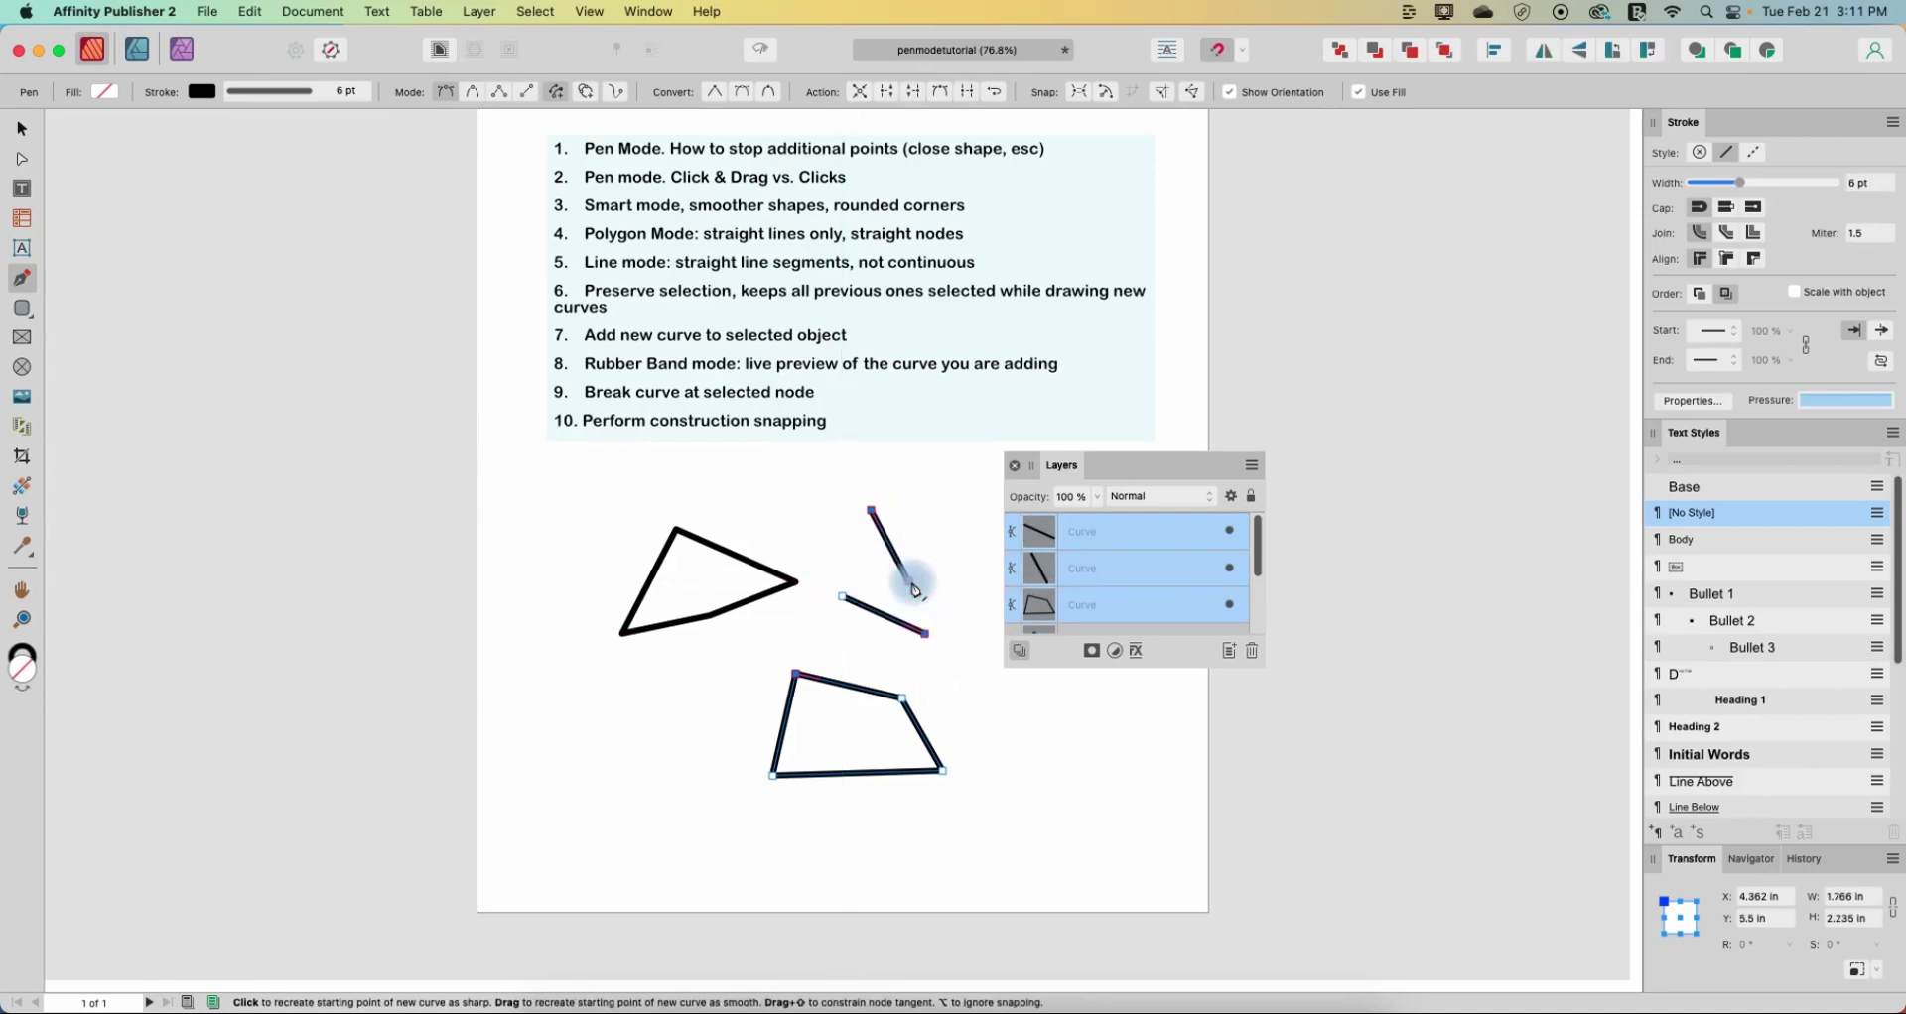
- Add a long line toward the triangle and another below it, then stop drawing
{"action": "left_click", "coordinate": [845, 601]}
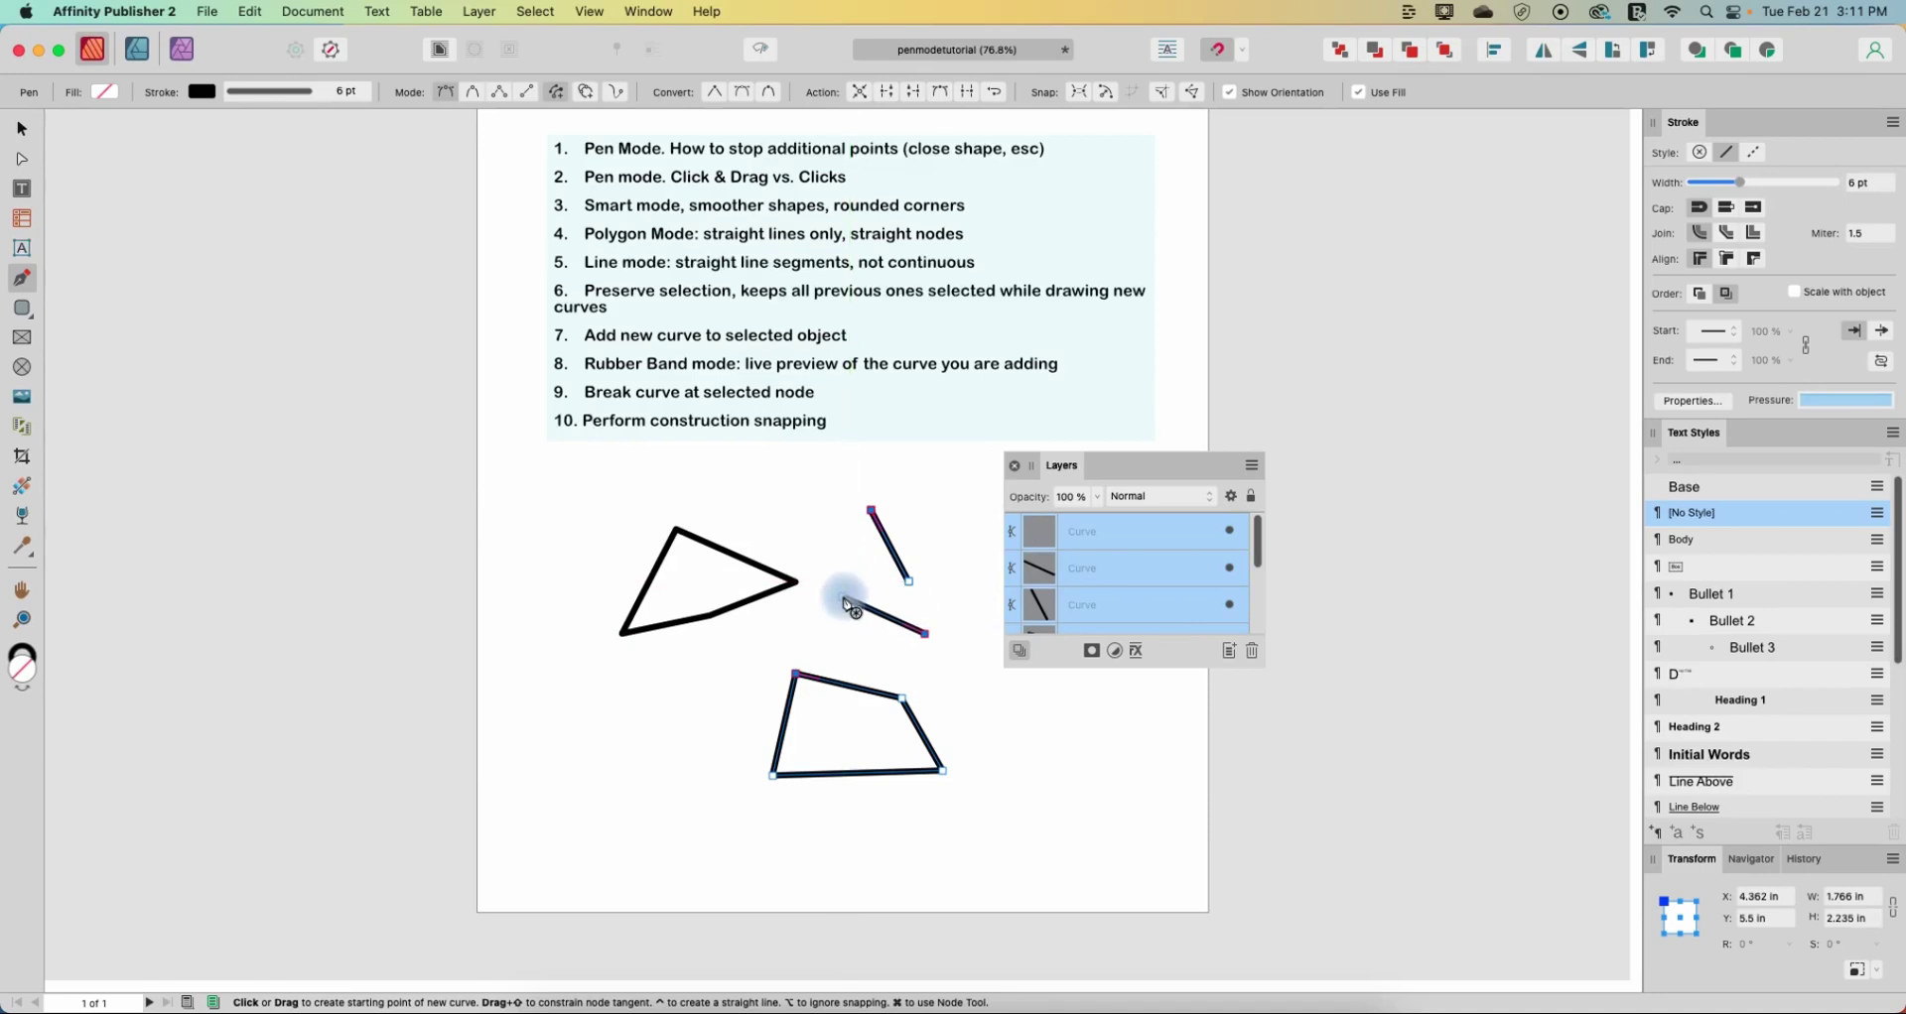
{"action": "left_click", "coordinate": [646, 674]}
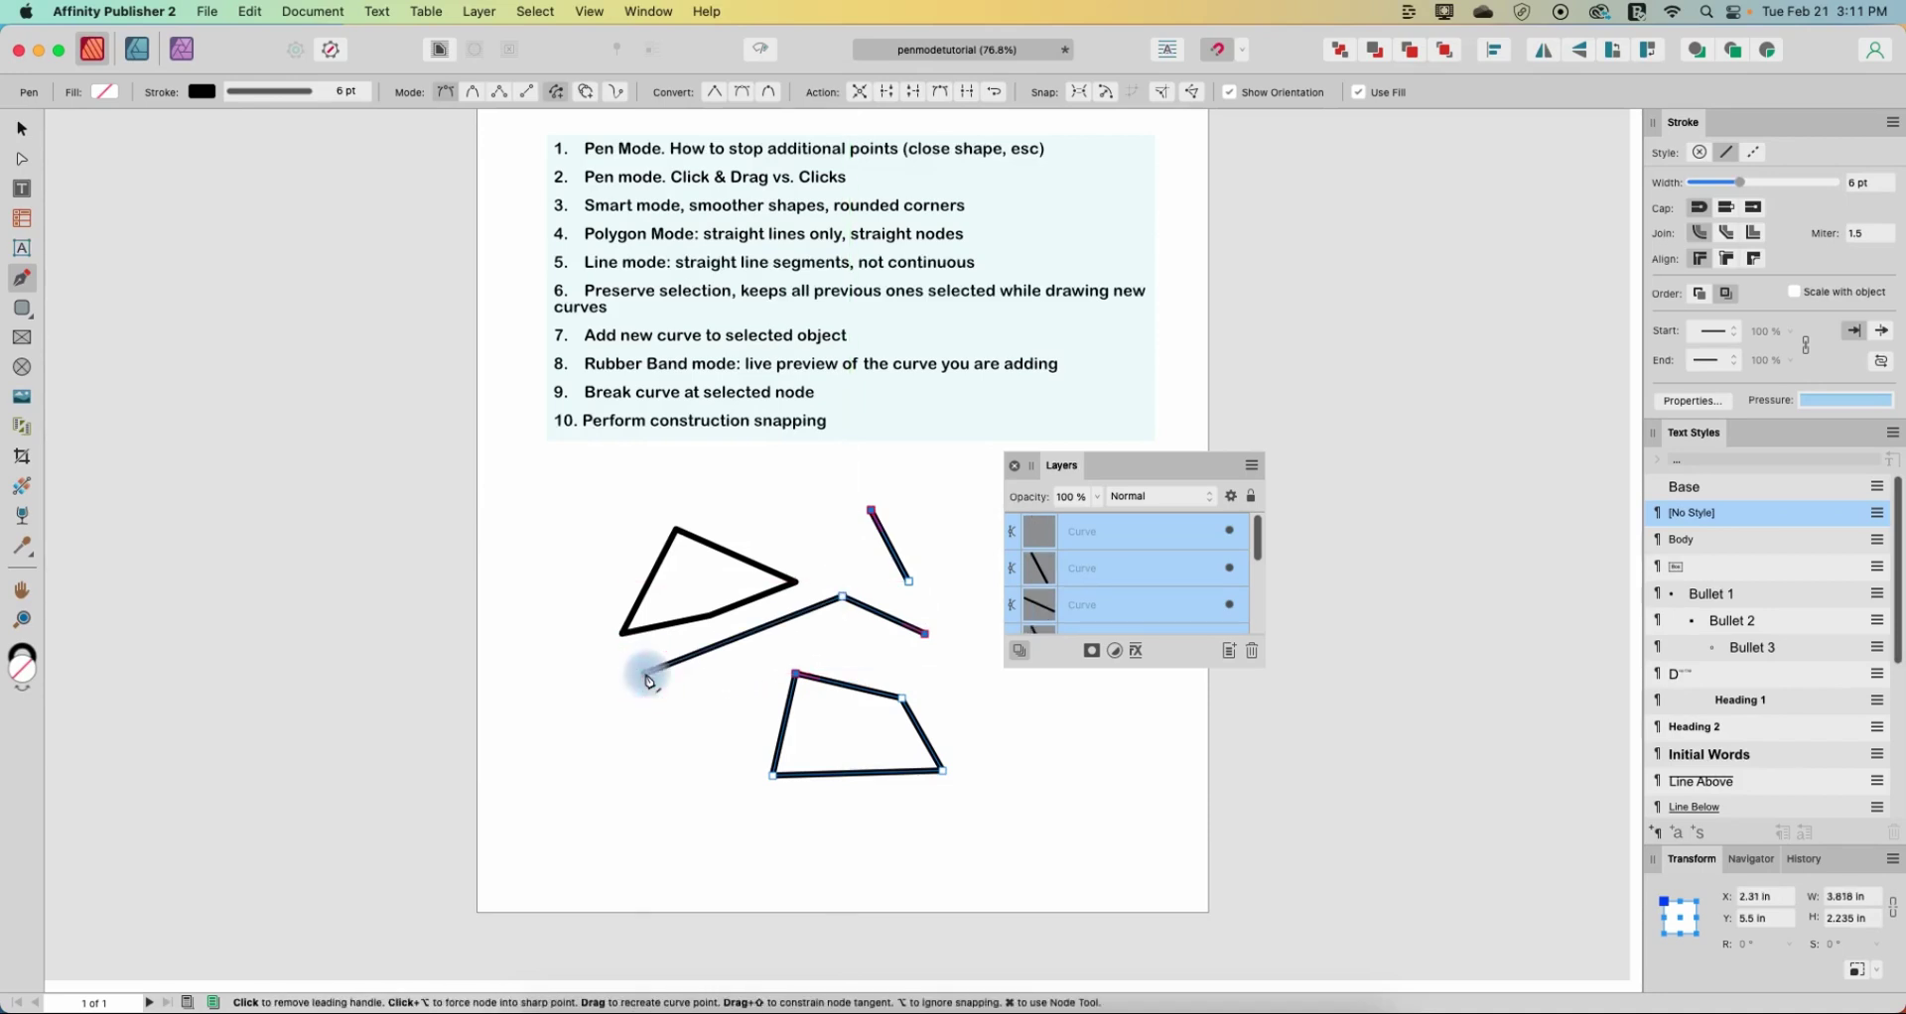
{"action": "left_click", "coordinate": [616, 786]}
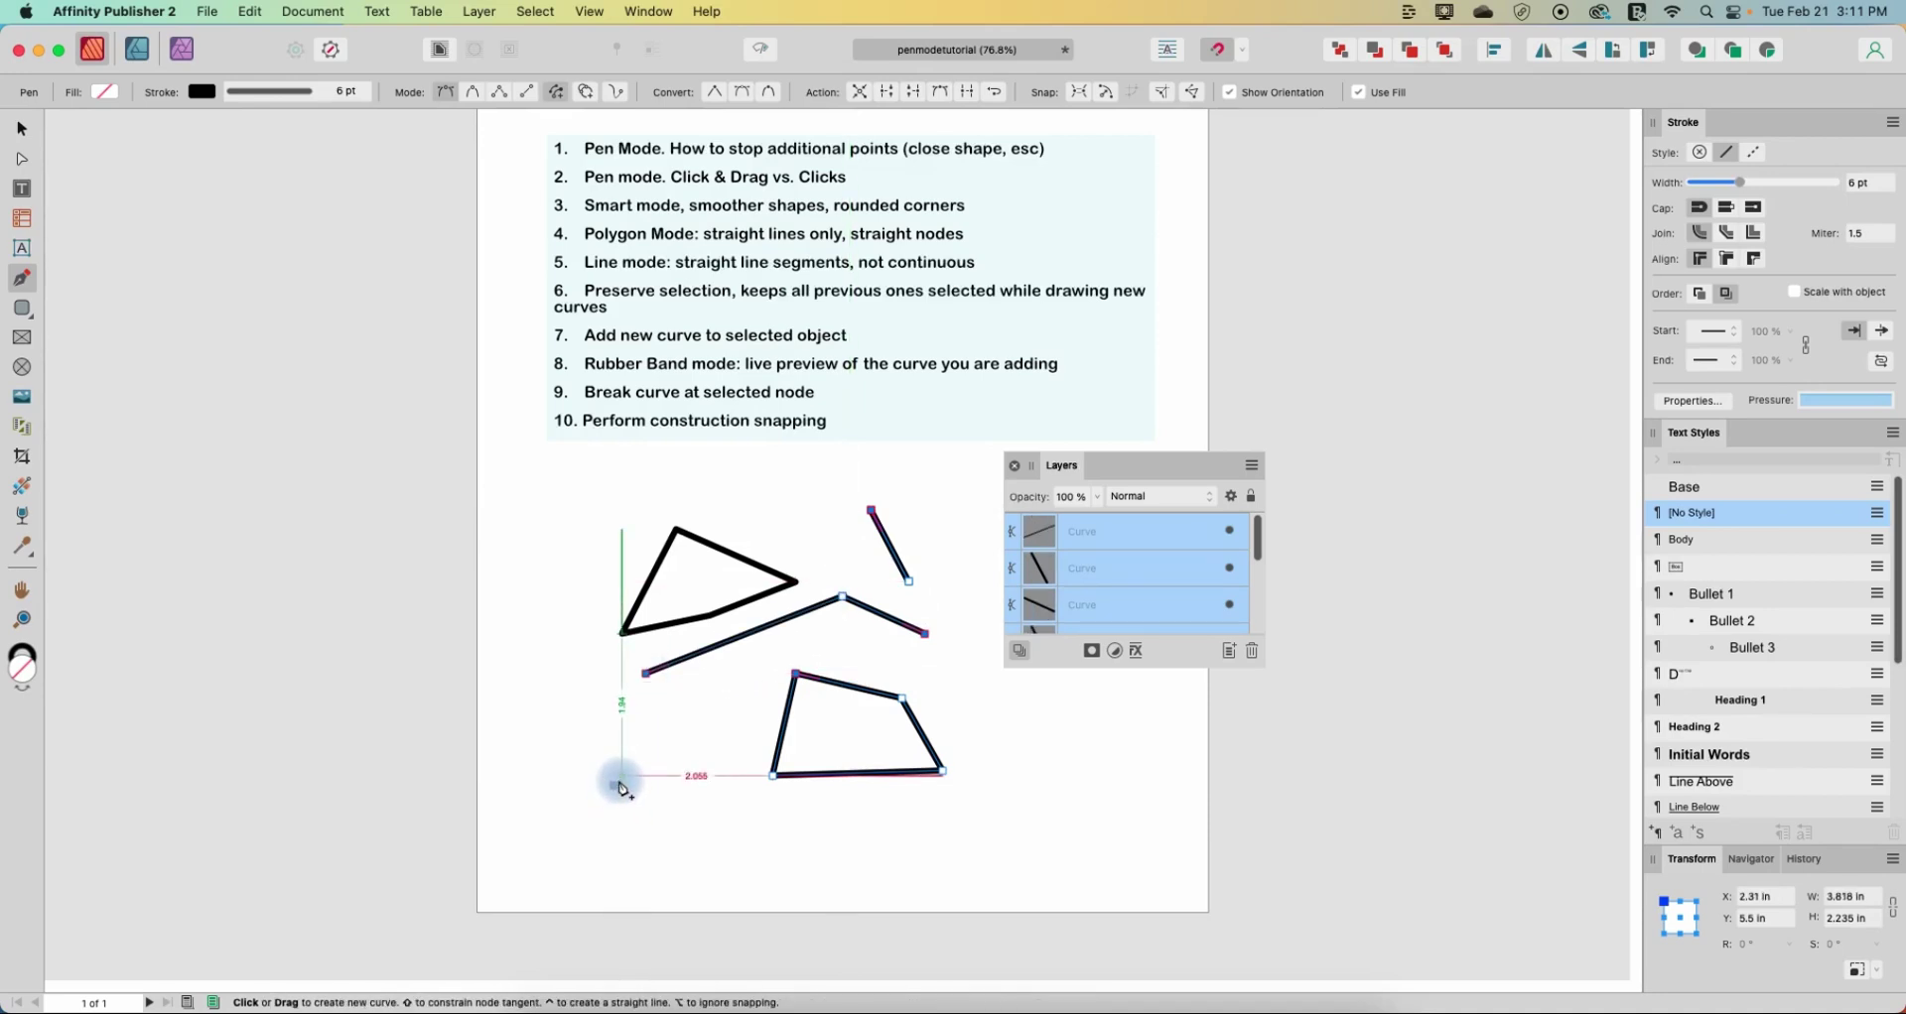
{"action": "left_click", "coordinate": [956, 784]}
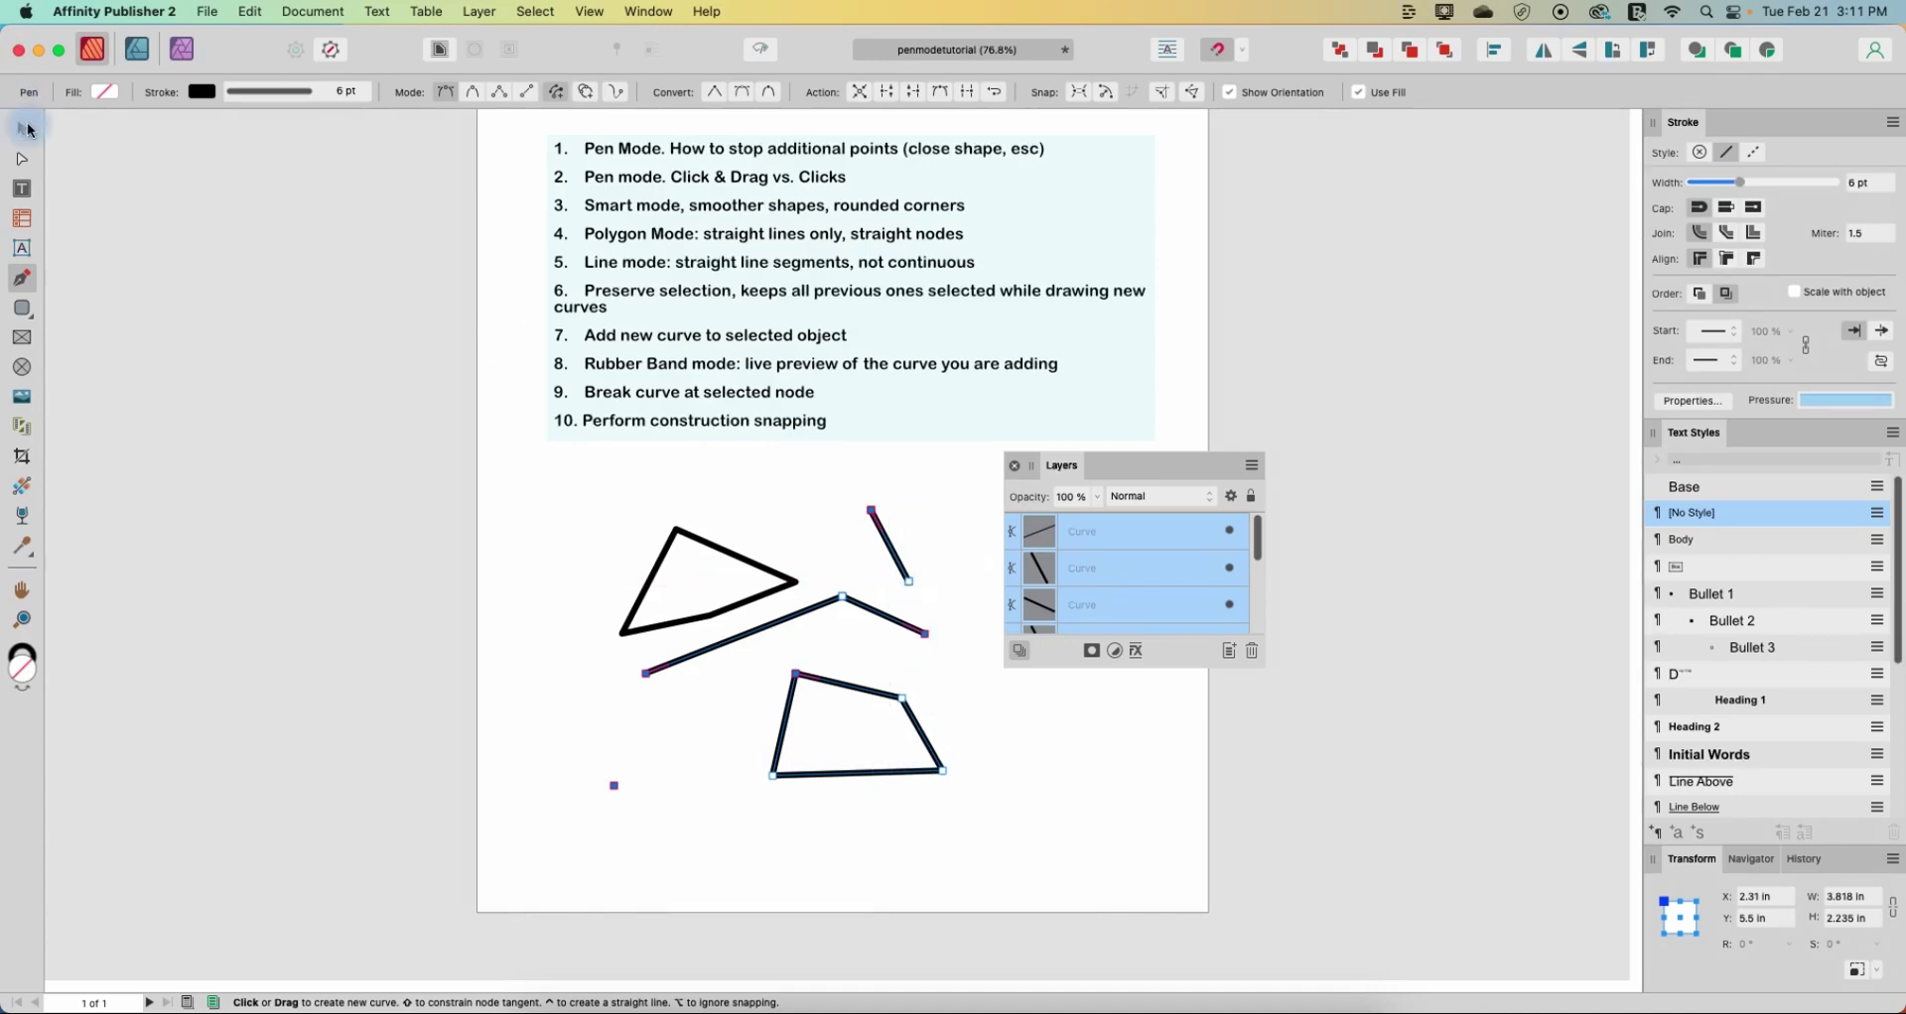
{"action": "left_click", "coordinate": [23, 132]}
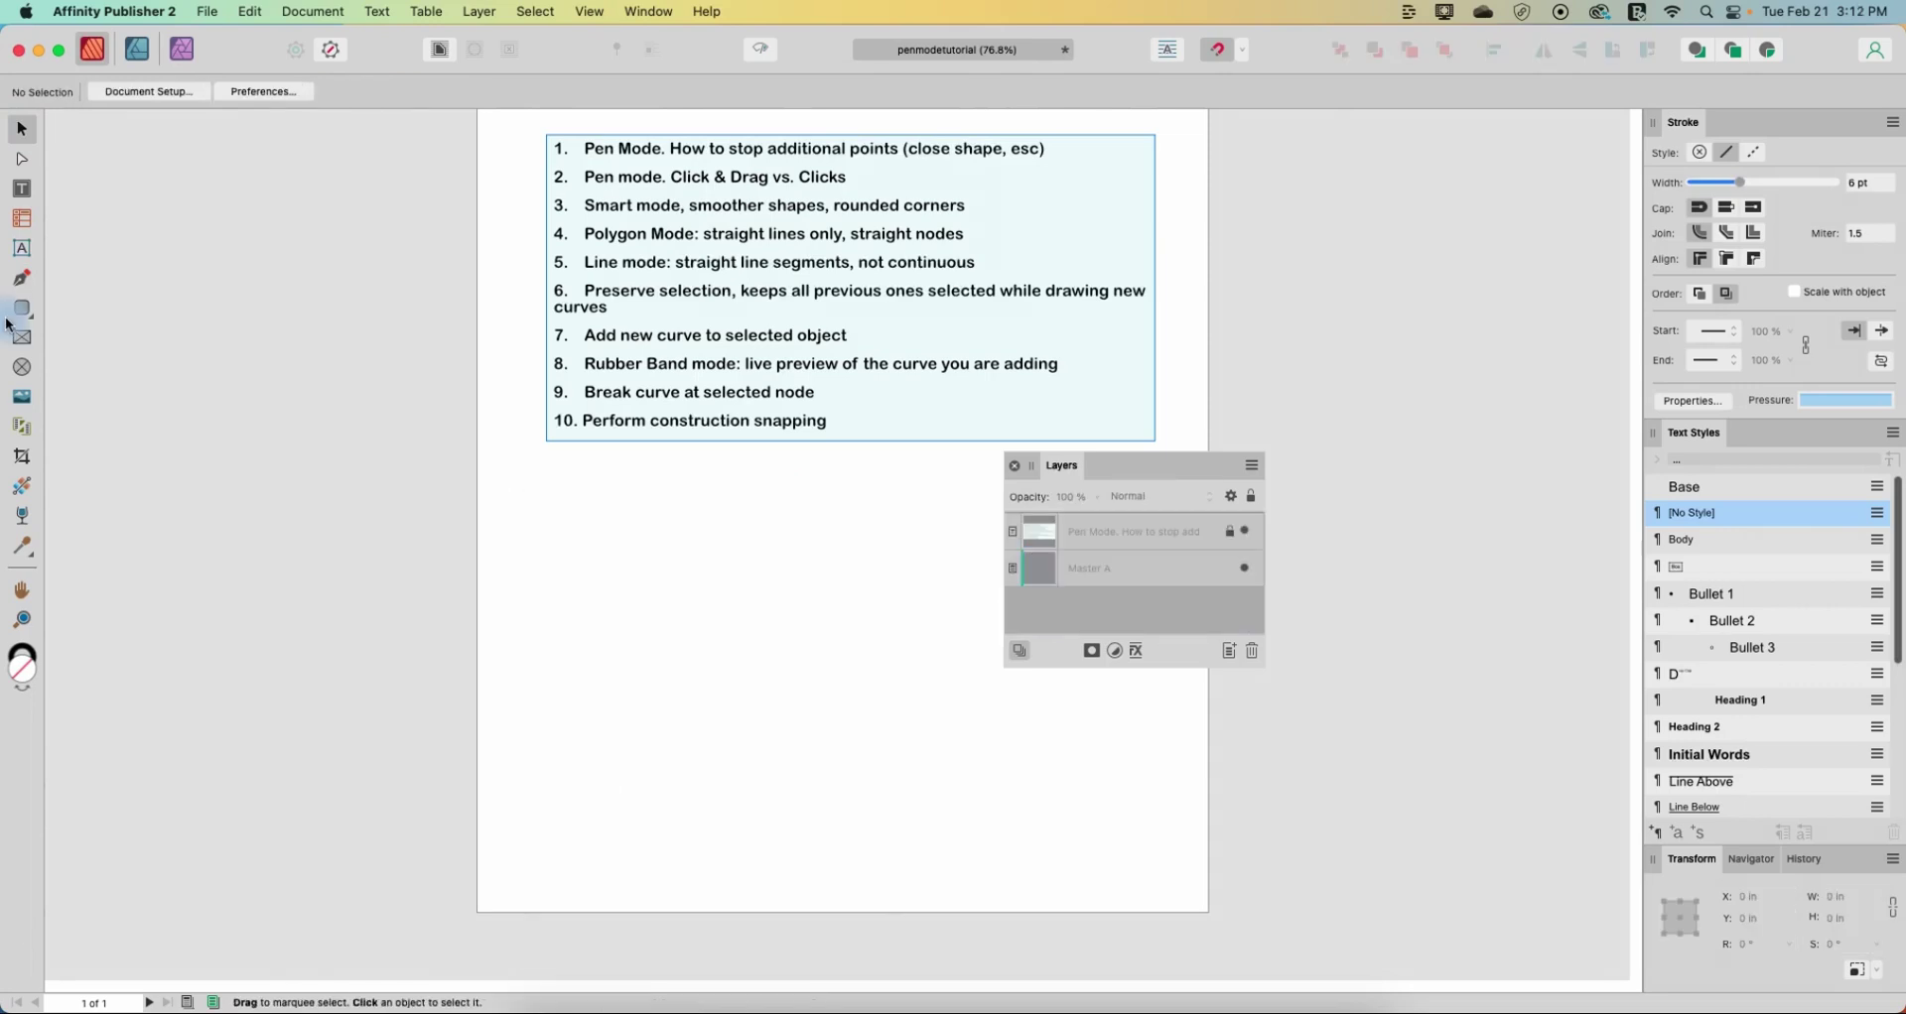
{"action": "left_click", "coordinate": [22, 278]}
{"action": "left_click", "coordinate": [554, 511]}
{"action": "left_click", "coordinate": [822, 639]}
{"action": "left_click", "coordinate": [611, 742]}
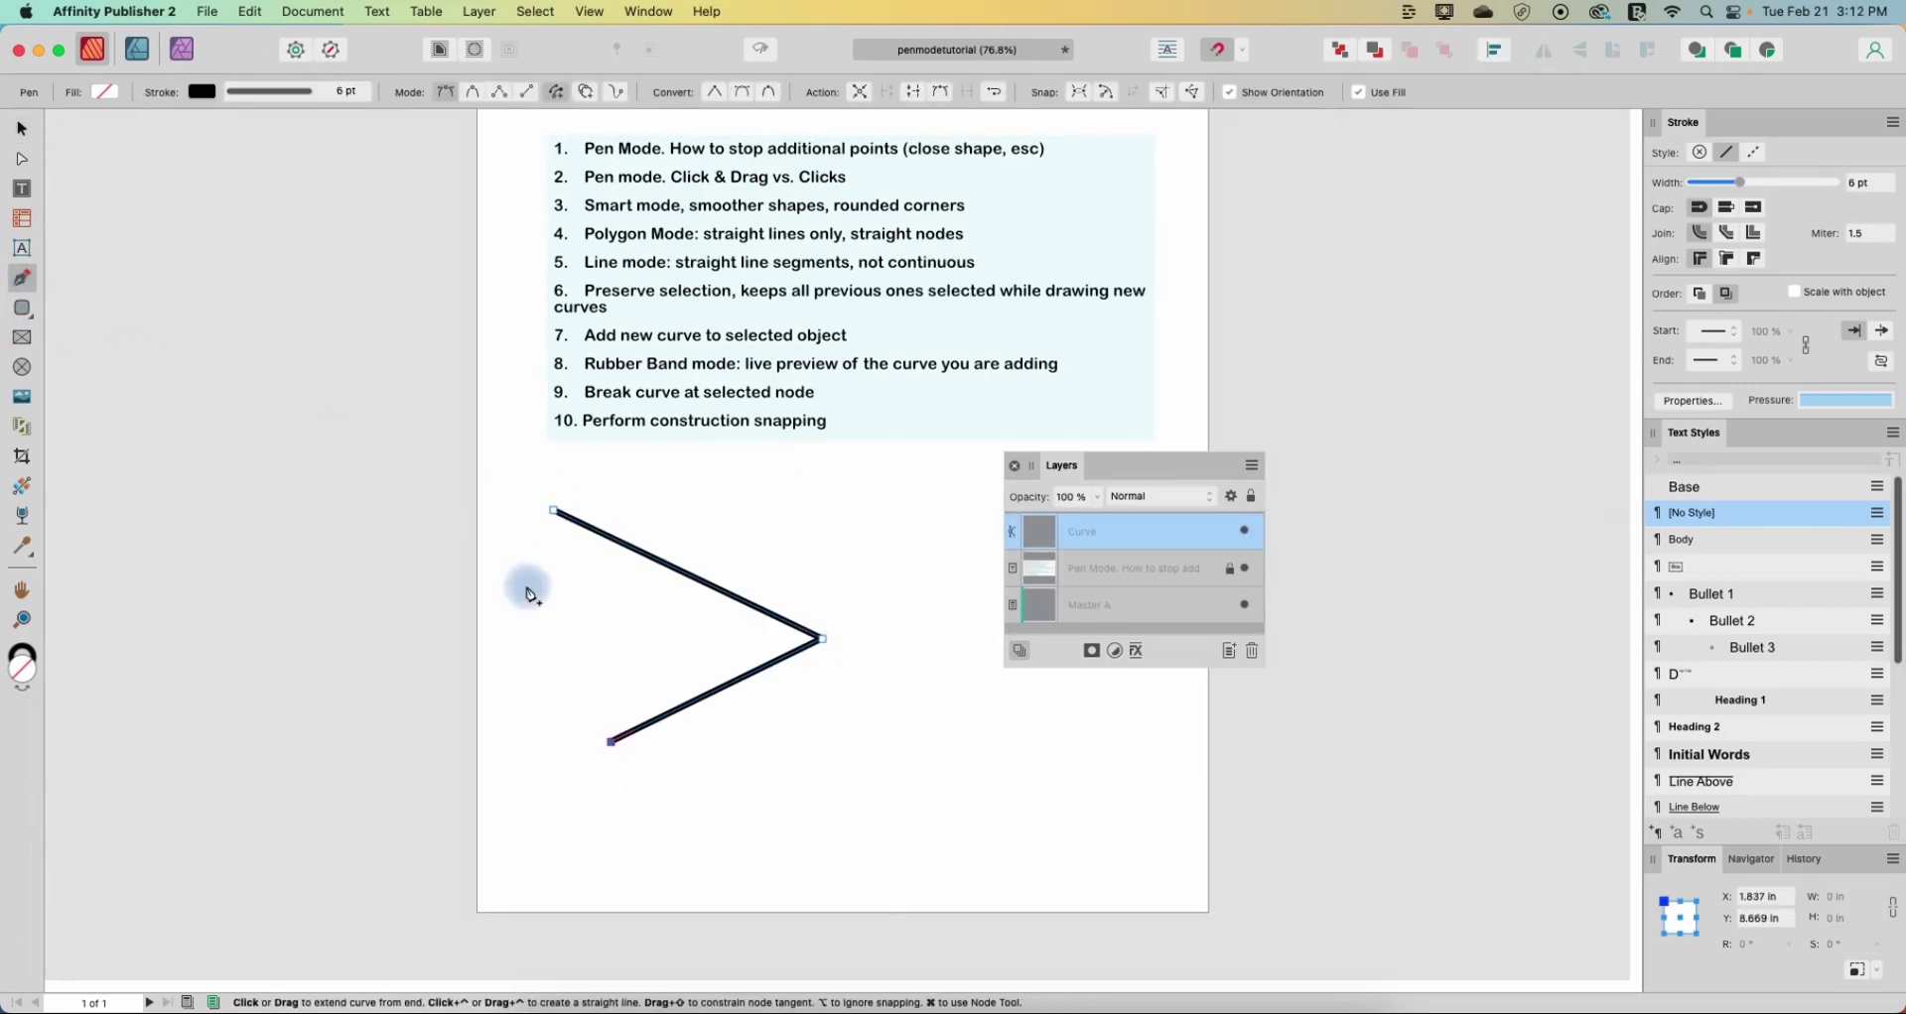
{"action": "left_click", "coordinate": [544, 512]}
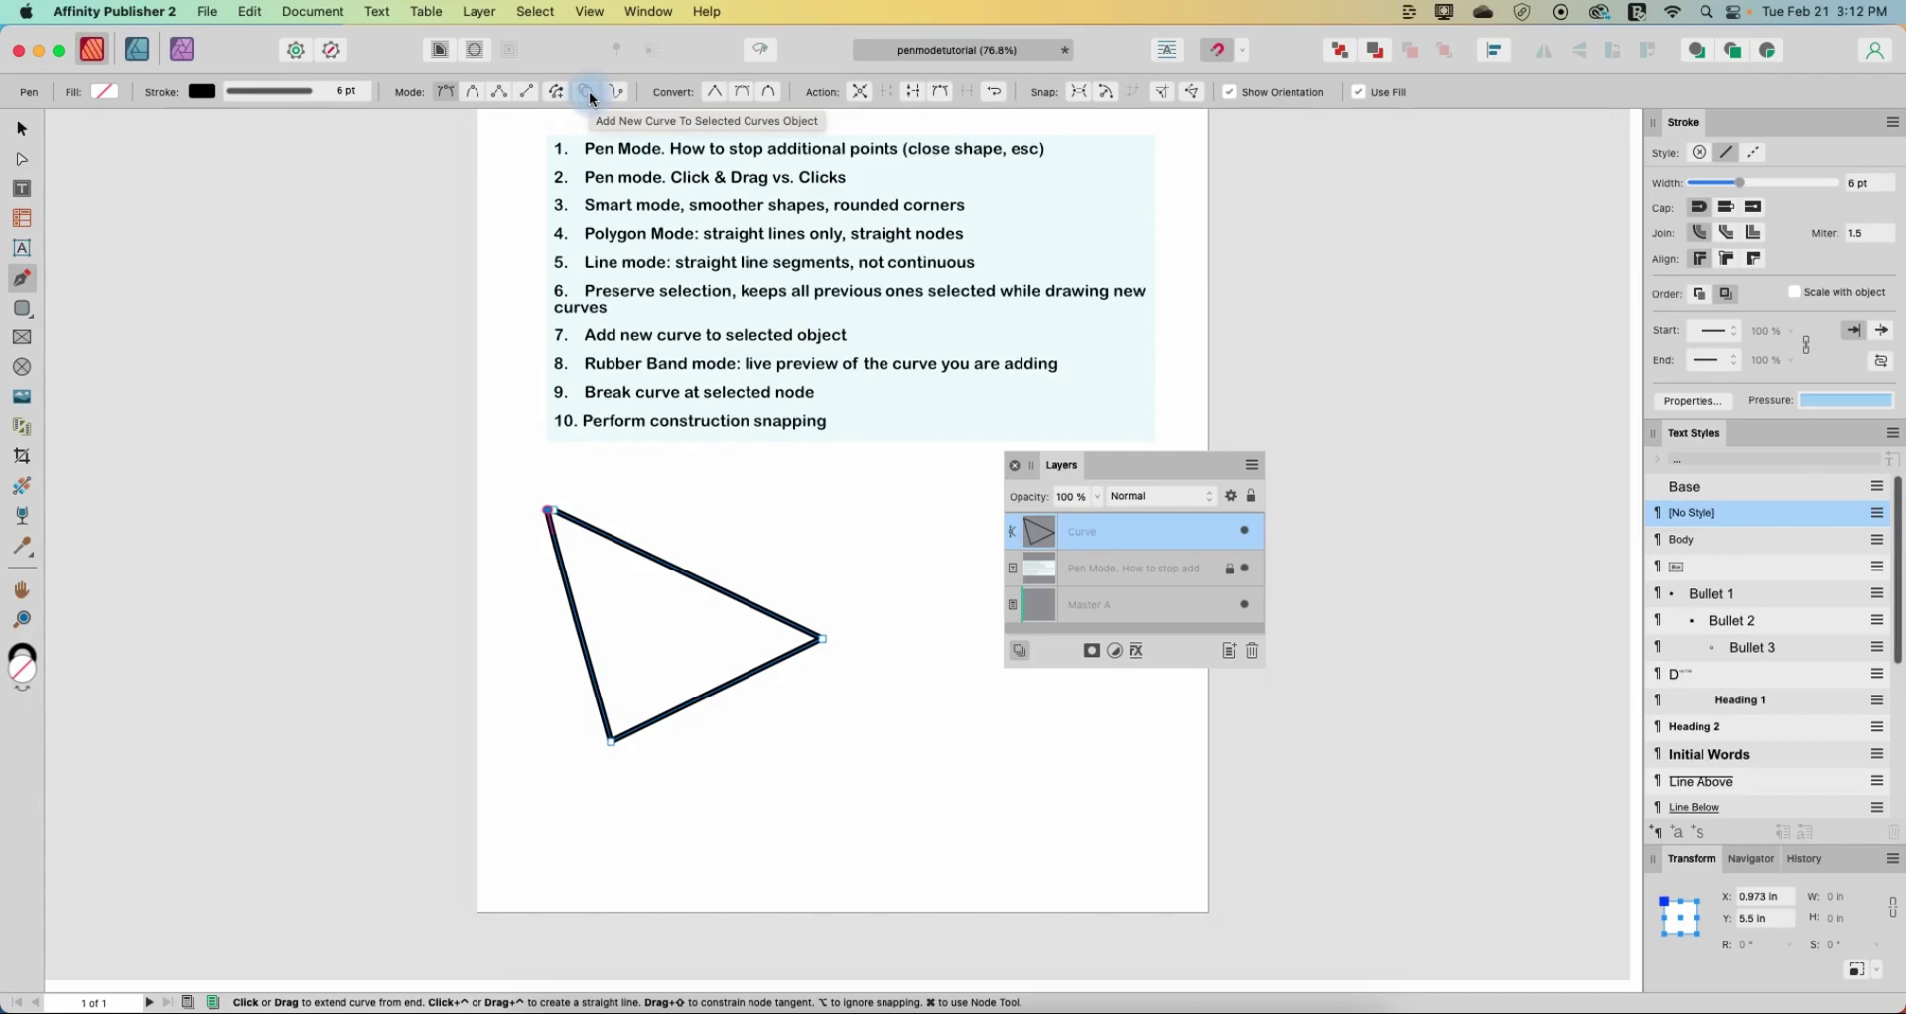
{"action": "left_click", "coordinate": [587, 93]}
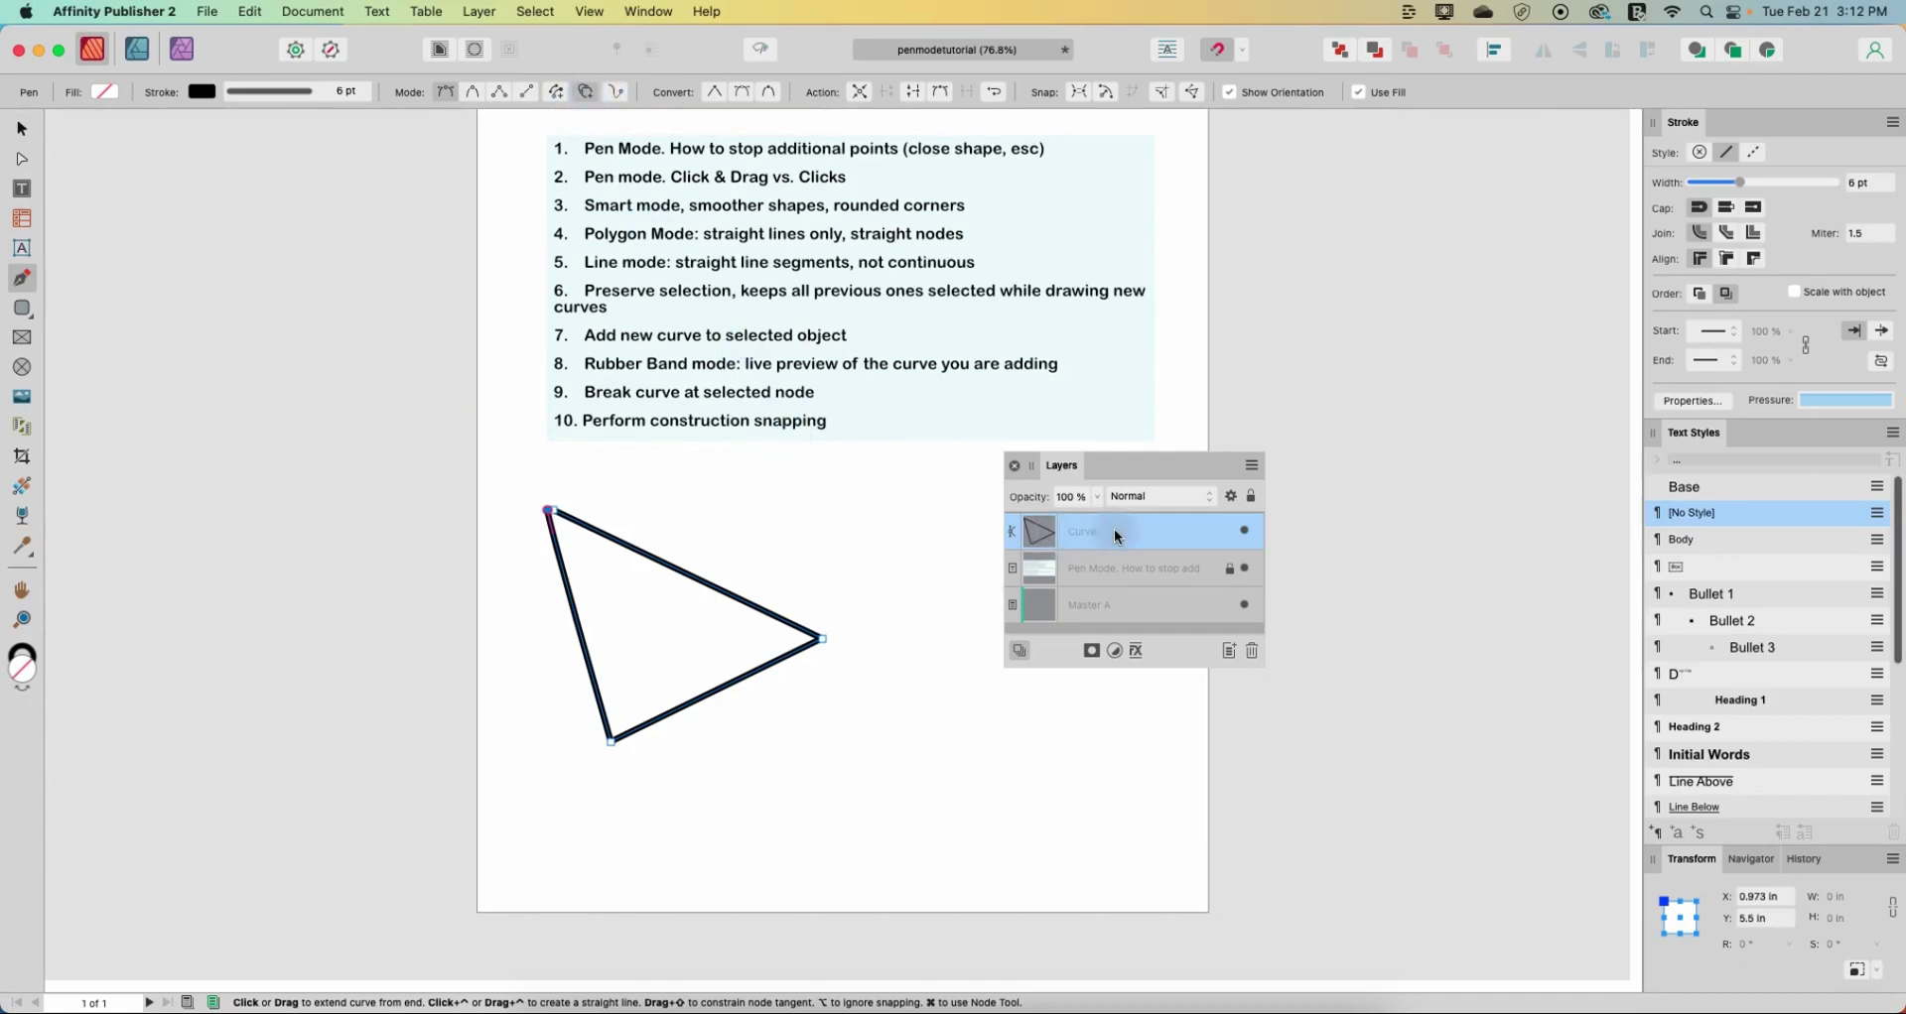
{"action": "left_click", "coordinate": [814, 517]}
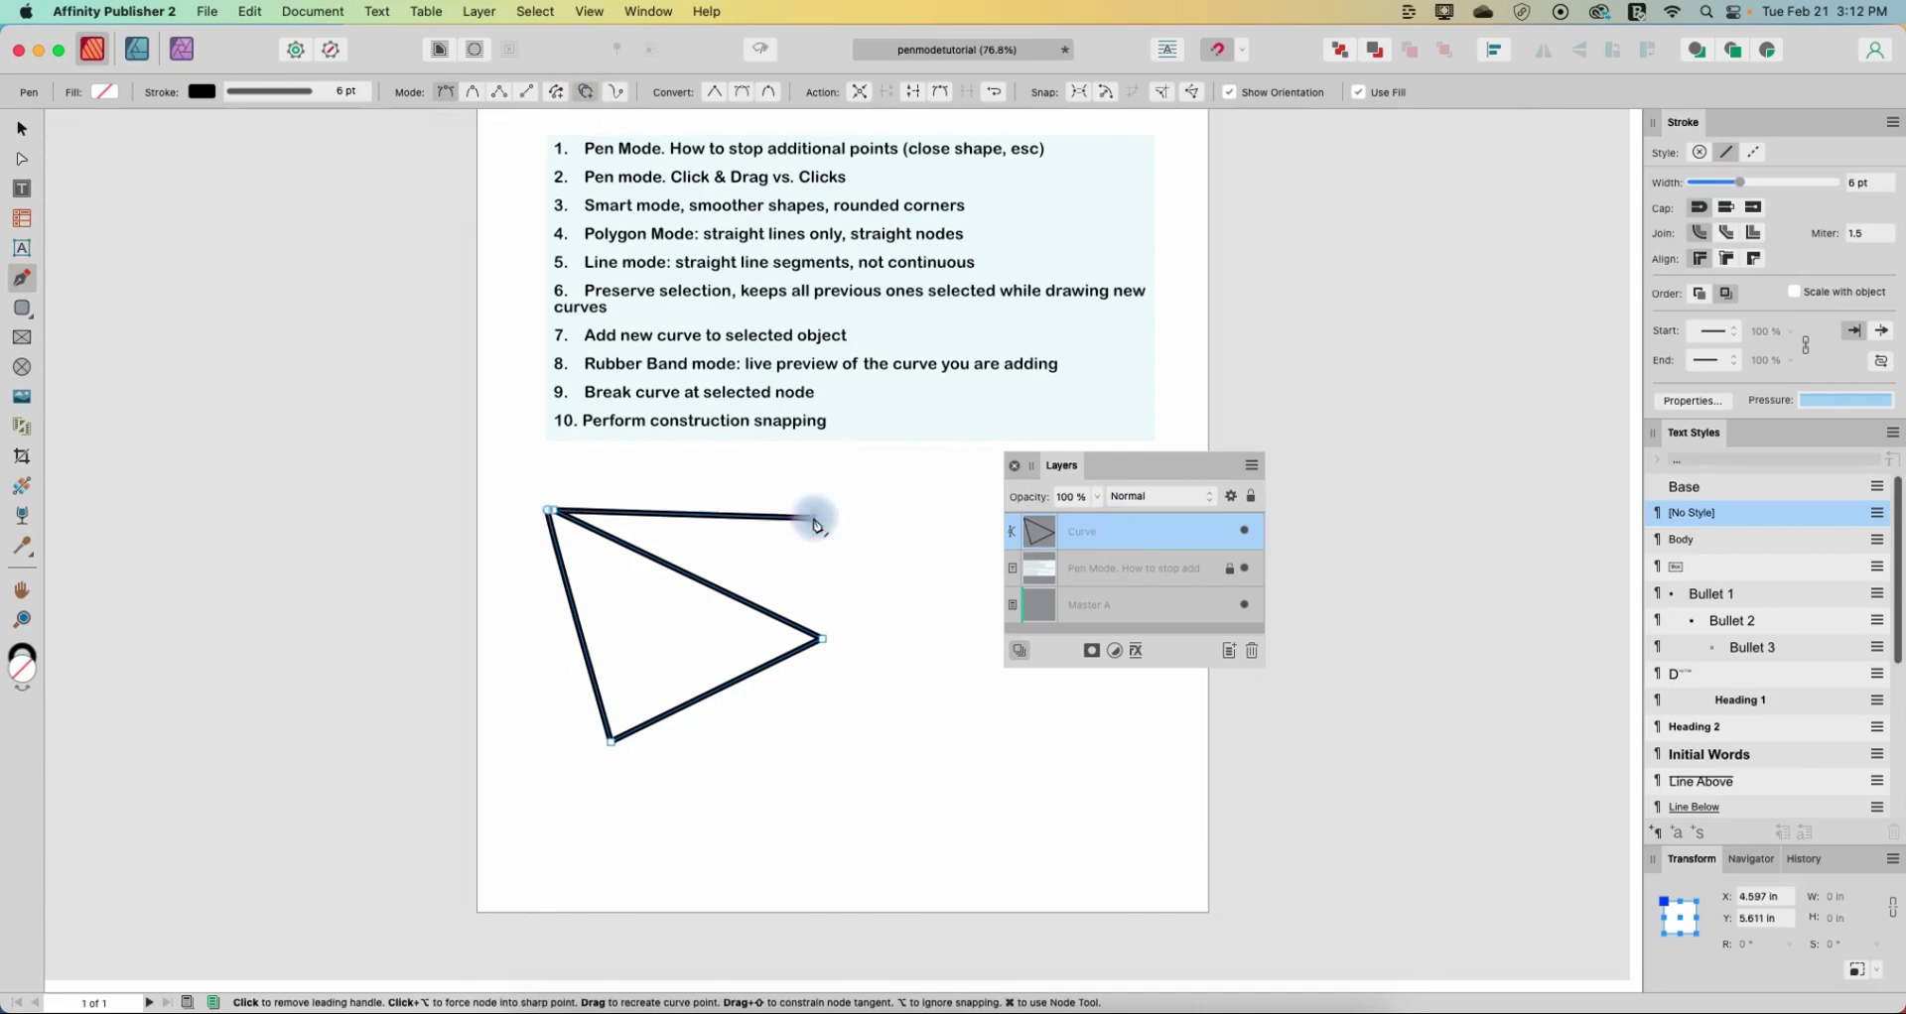
{"action": "left_click", "coordinate": [862, 591]}
{"action": "left_click", "coordinate": [822, 639]}
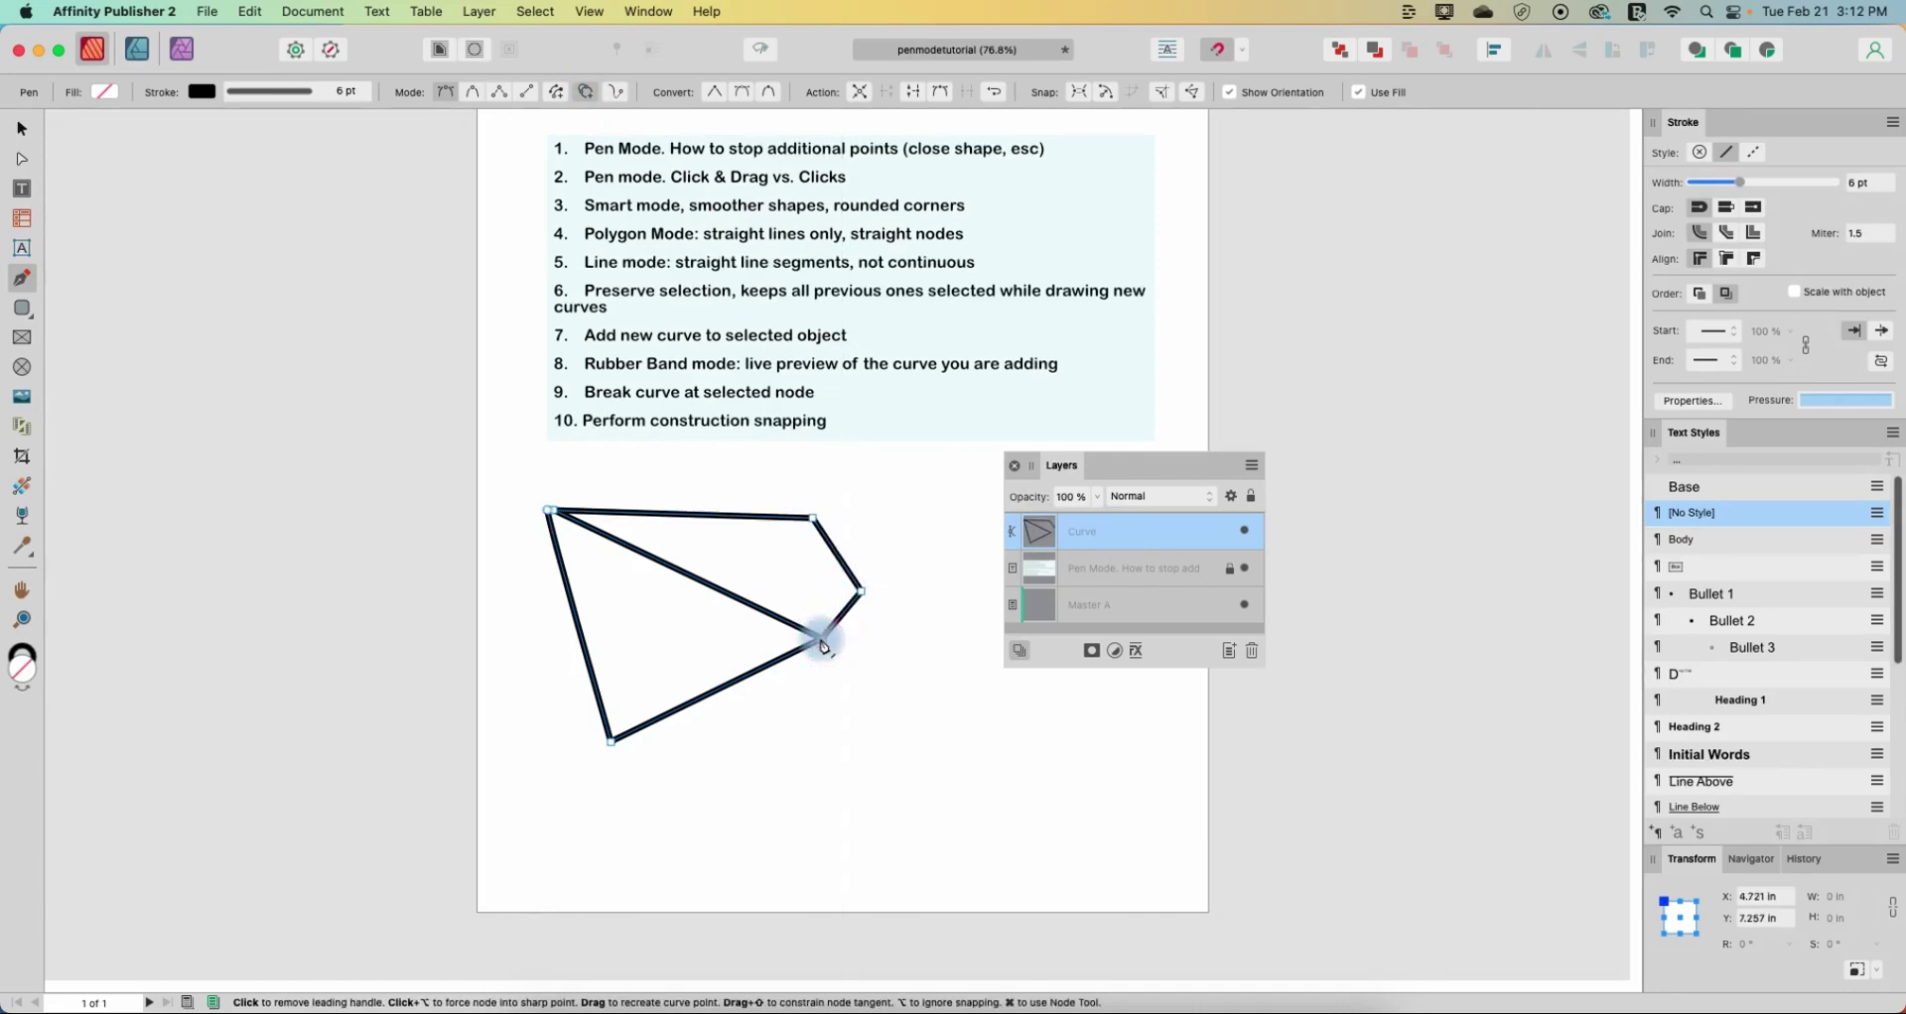
{"action": "left_click", "coordinate": [555, 517]}
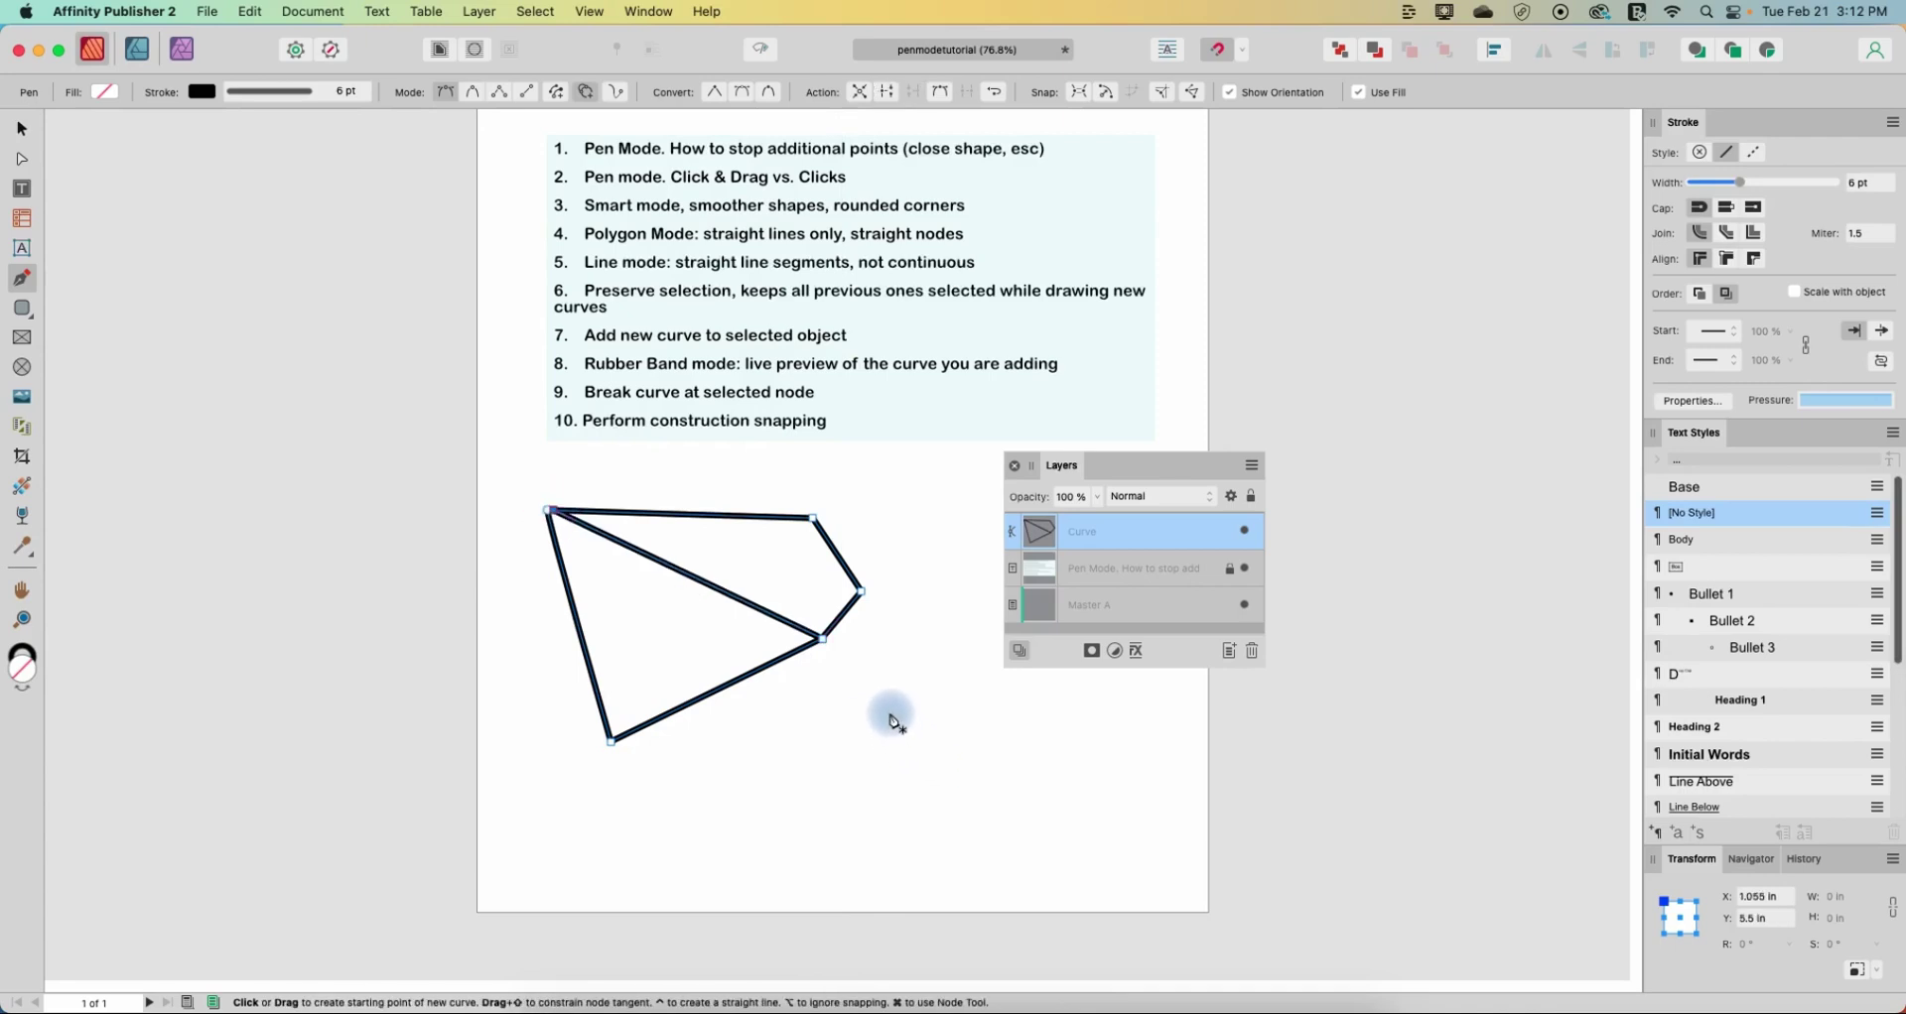
{"action": "left_click", "coordinate": [832, 794]}
{"action": "left_click", "coordinate": [990, 813]}
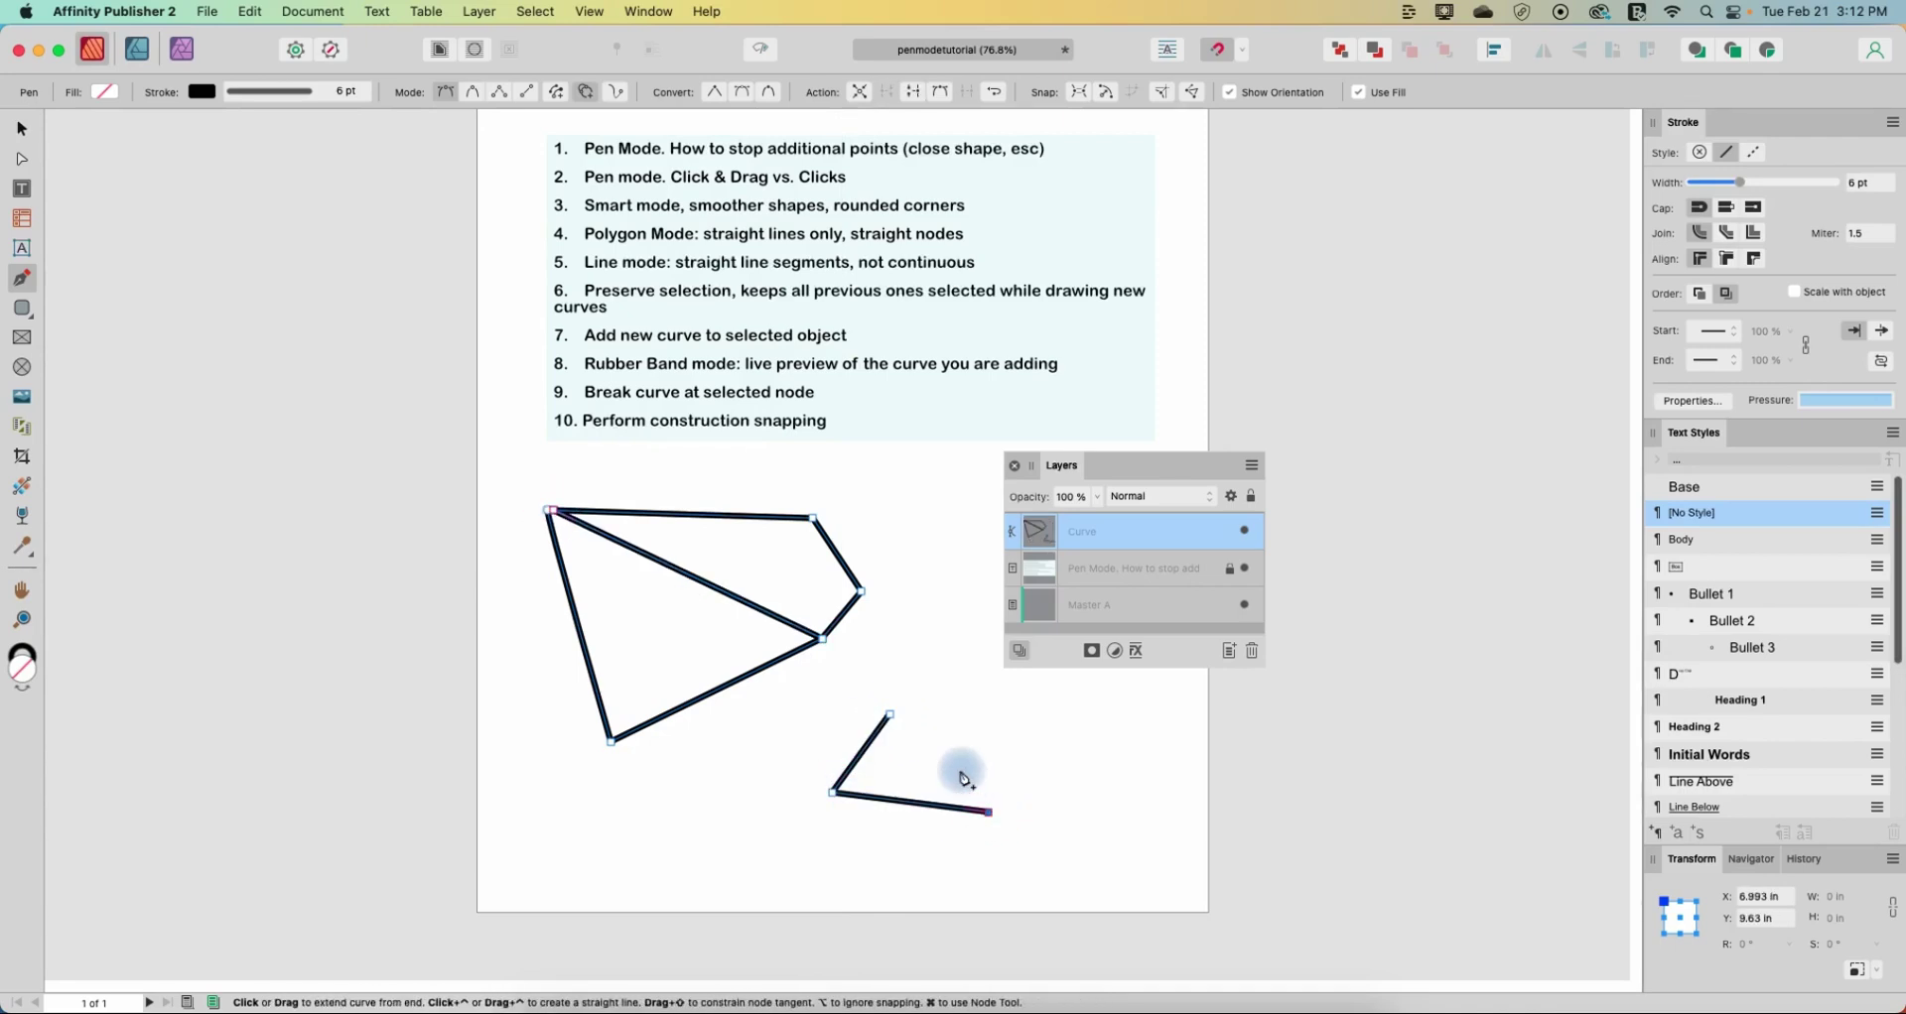
{"action": "left_click", "coordinate": [893, 717]}
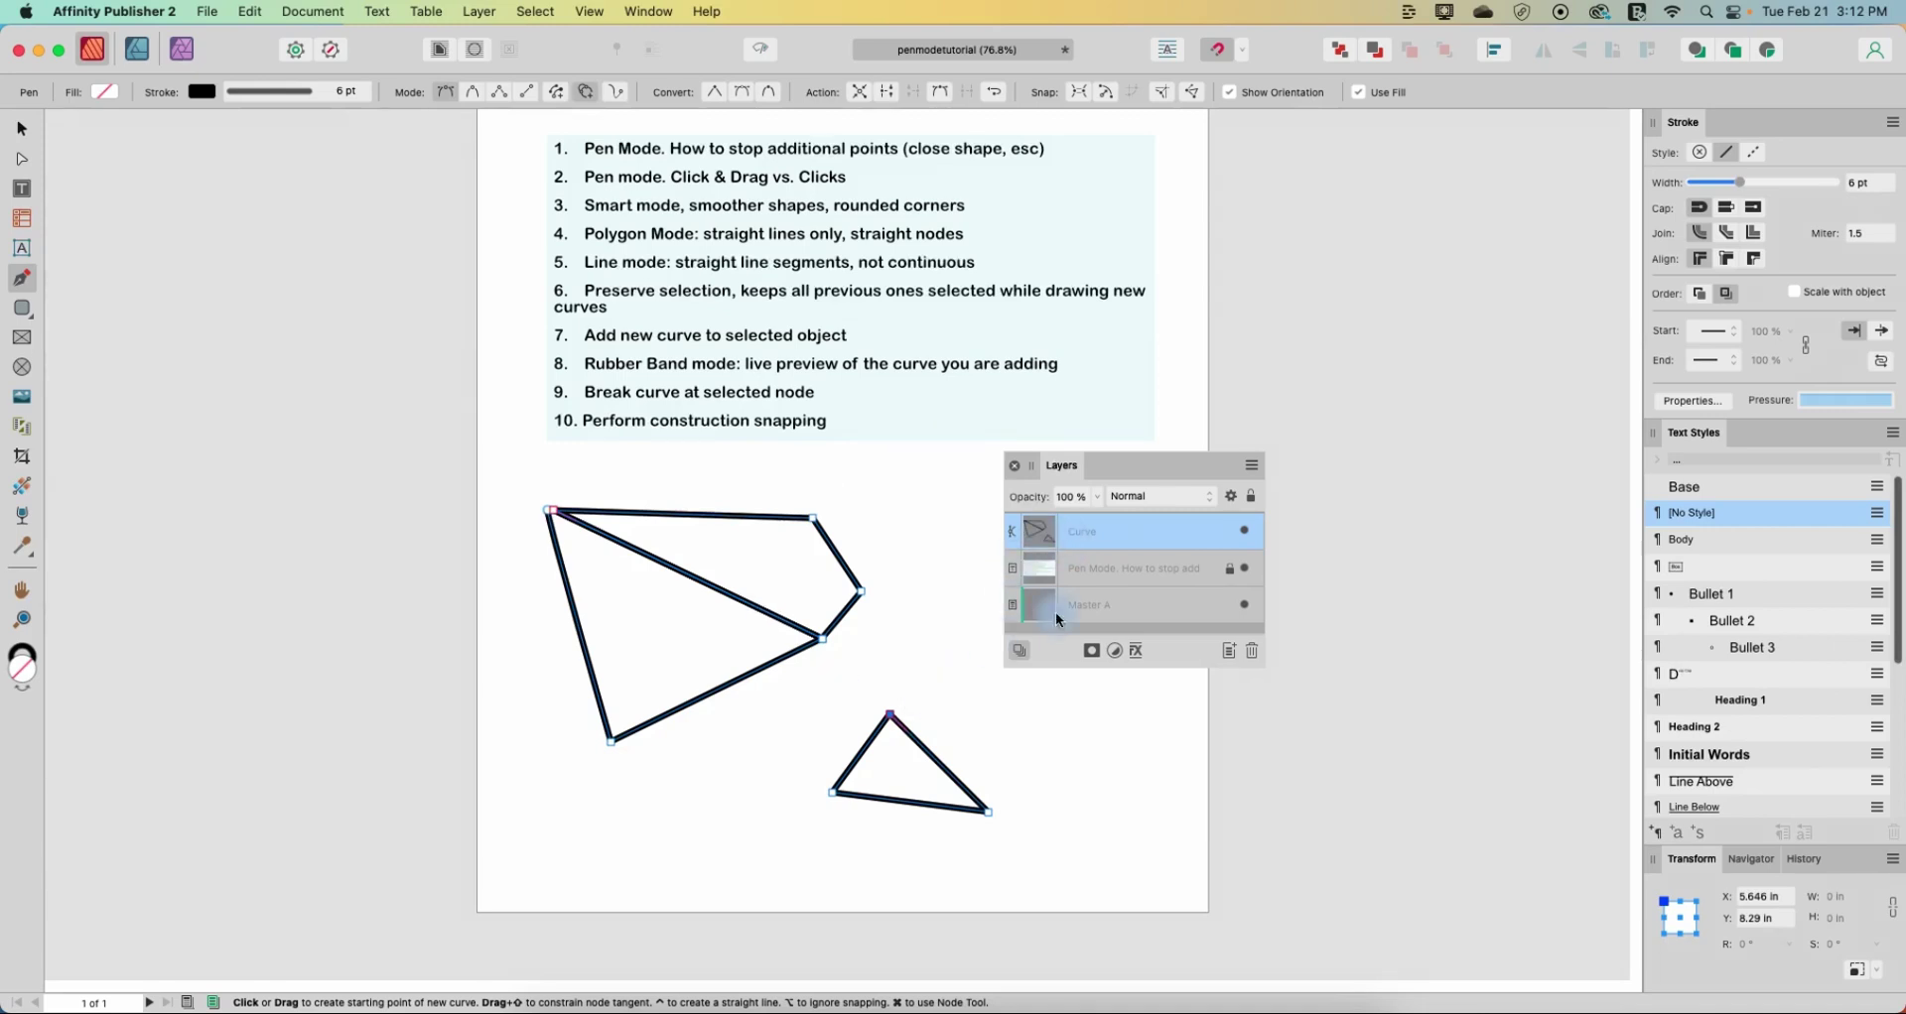
{"action": "left_click", "coordinate": [1090, 712]}
{"action": "left_click", "coordinate": [1052, 772]}
{"action": "left_click", "coordinate": [1114, 771]}
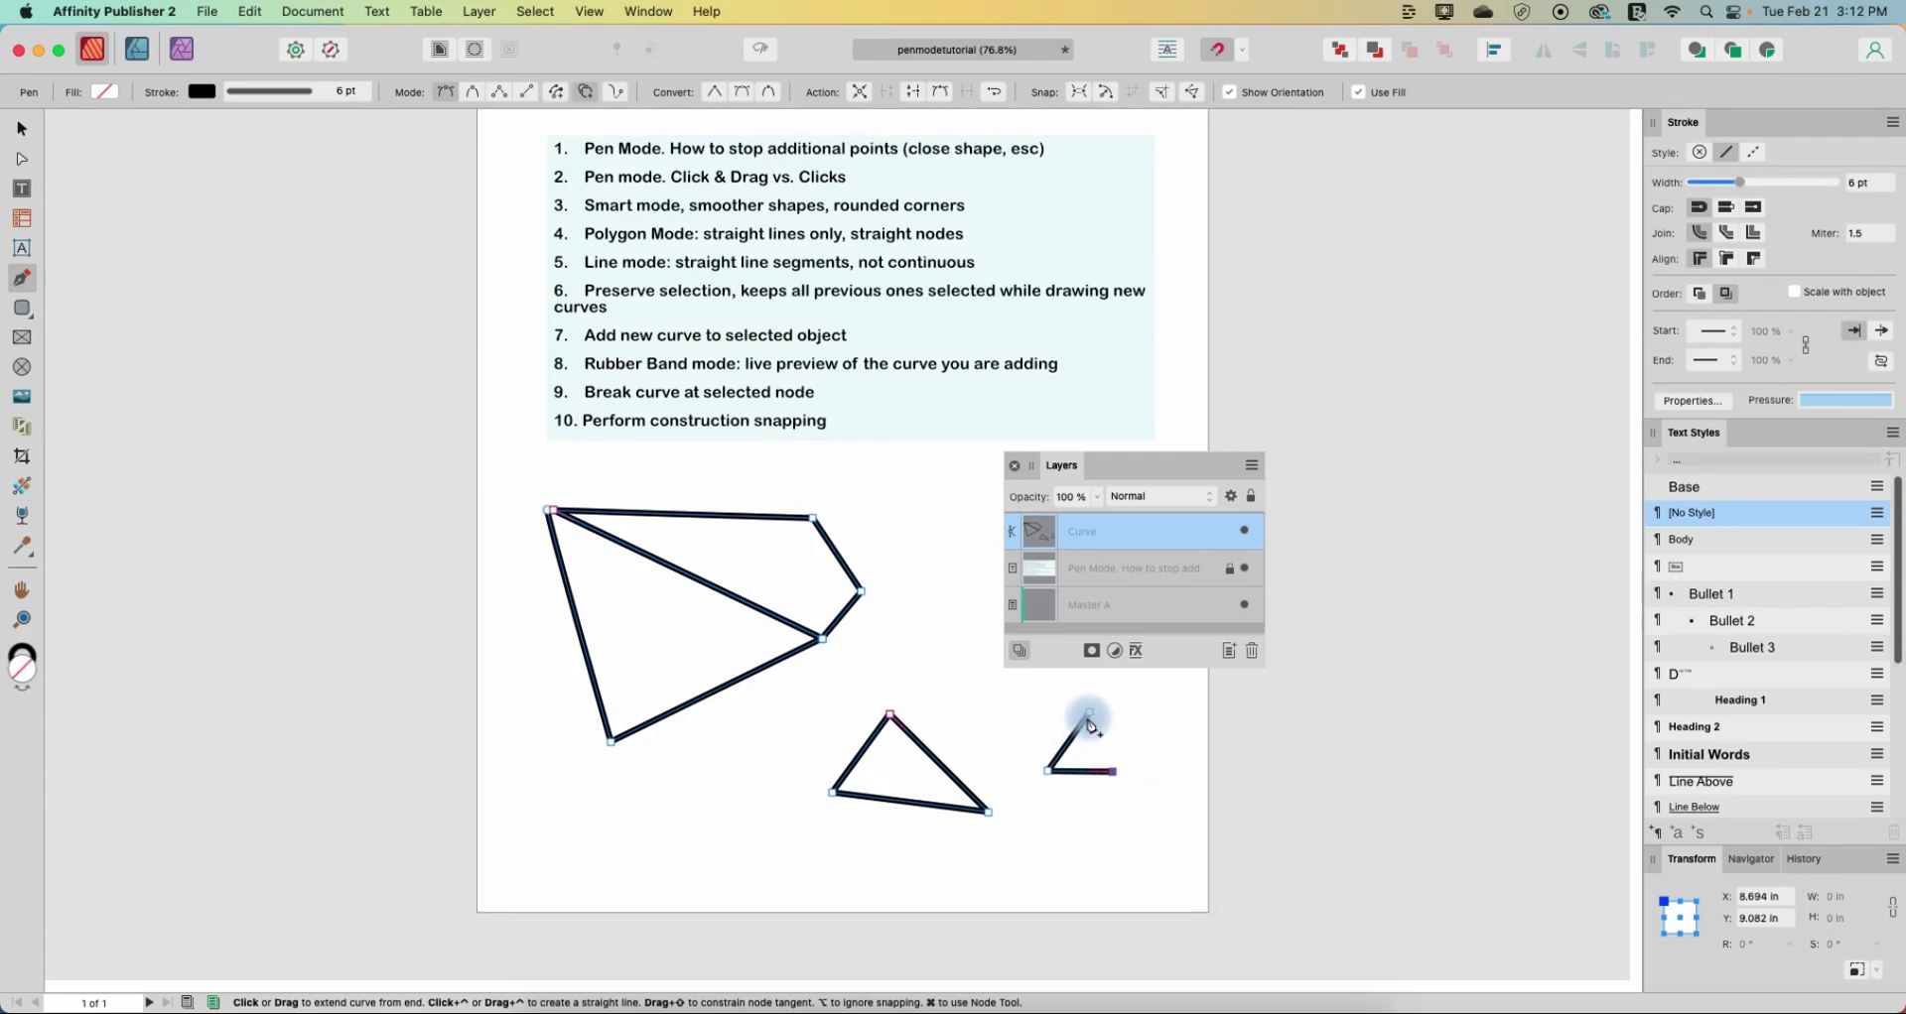
{"action": "left_click", "coordinate": [1090, 712]}
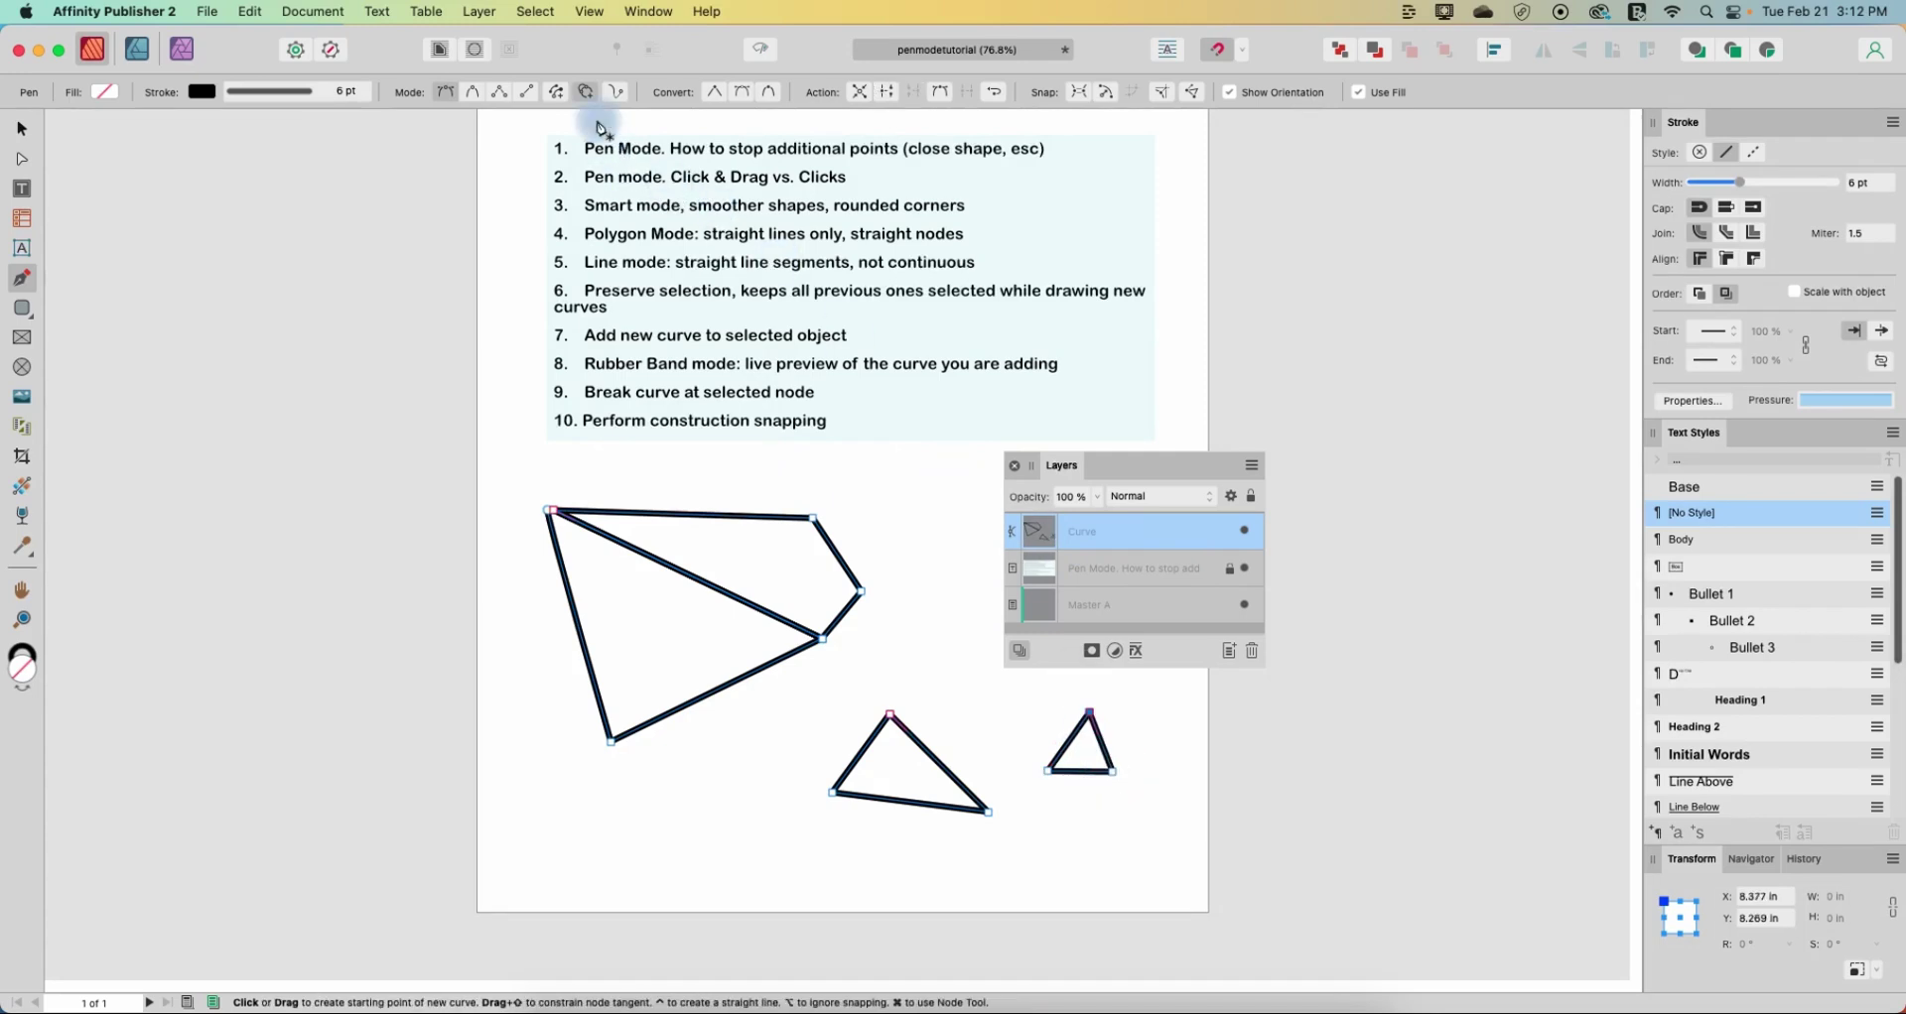
{"action": "left_click", "coordinate": [588, 92]}
{"action": "left_click", "coordinate": [22, 129]}
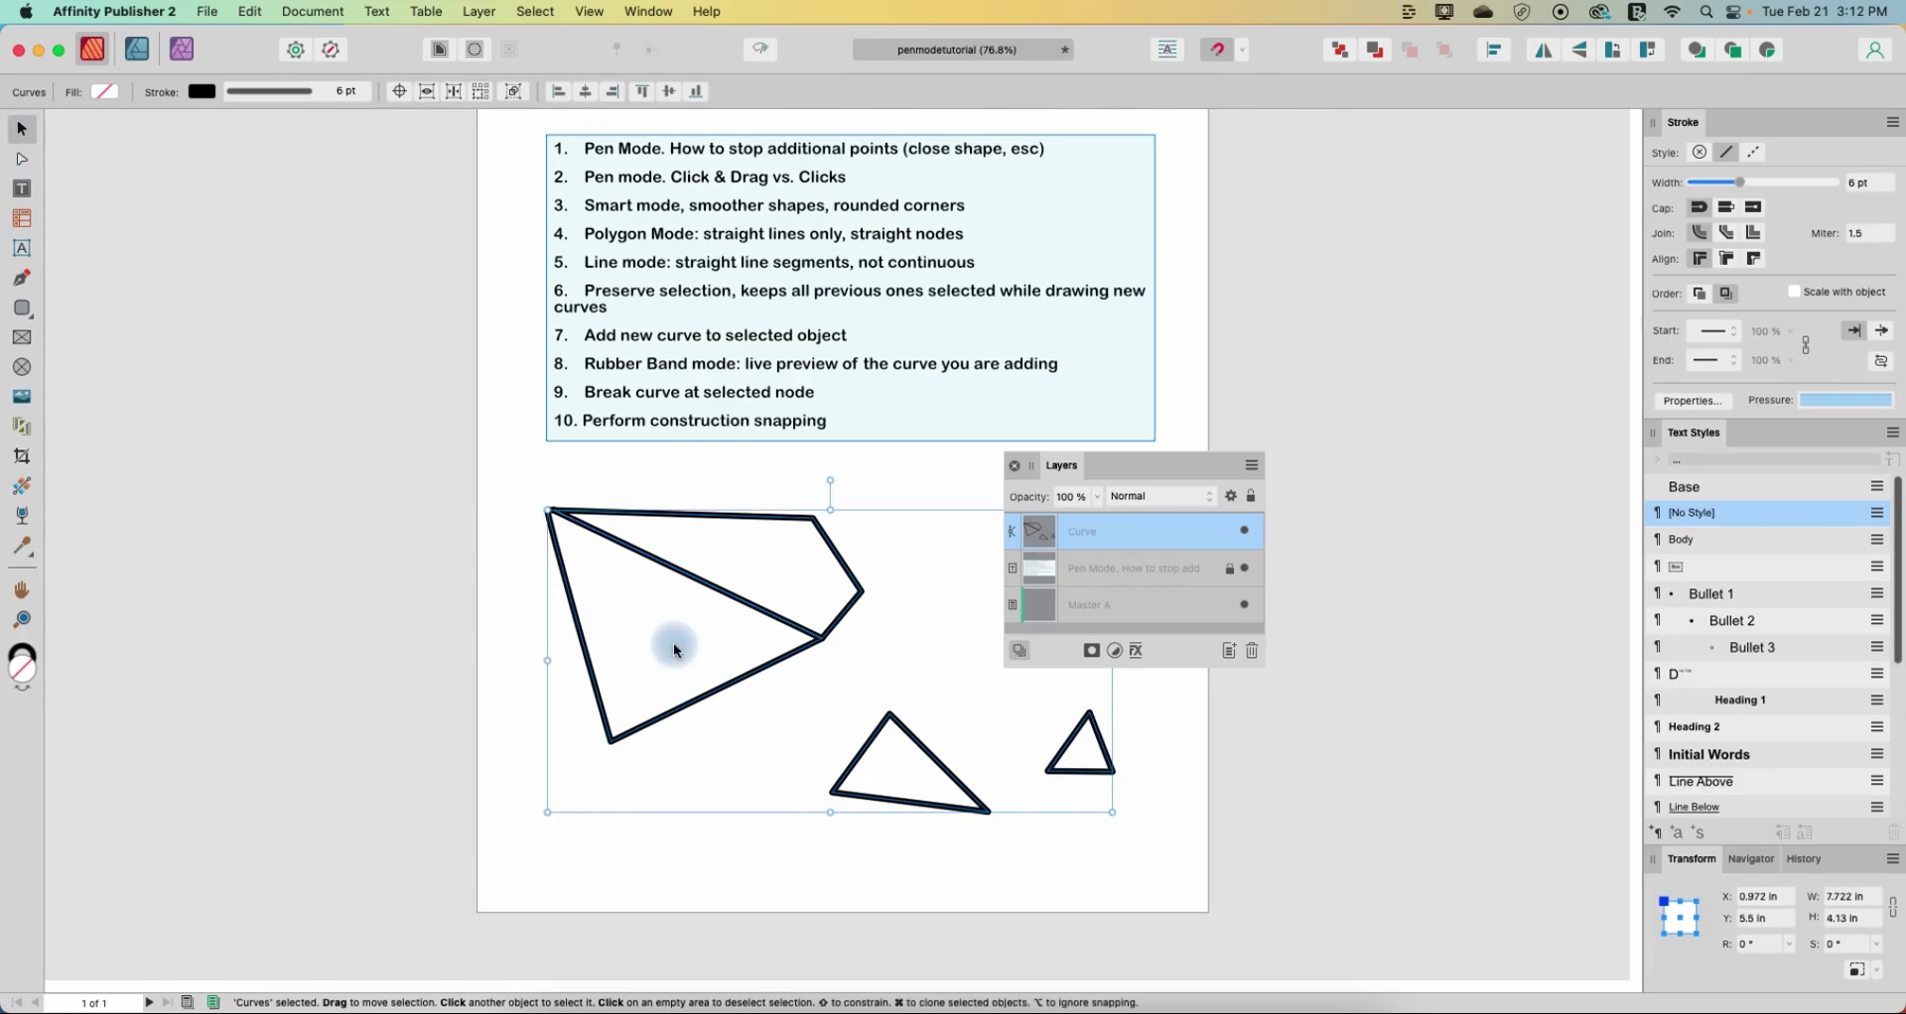
{"action": "key", "text": "BackSpace"}
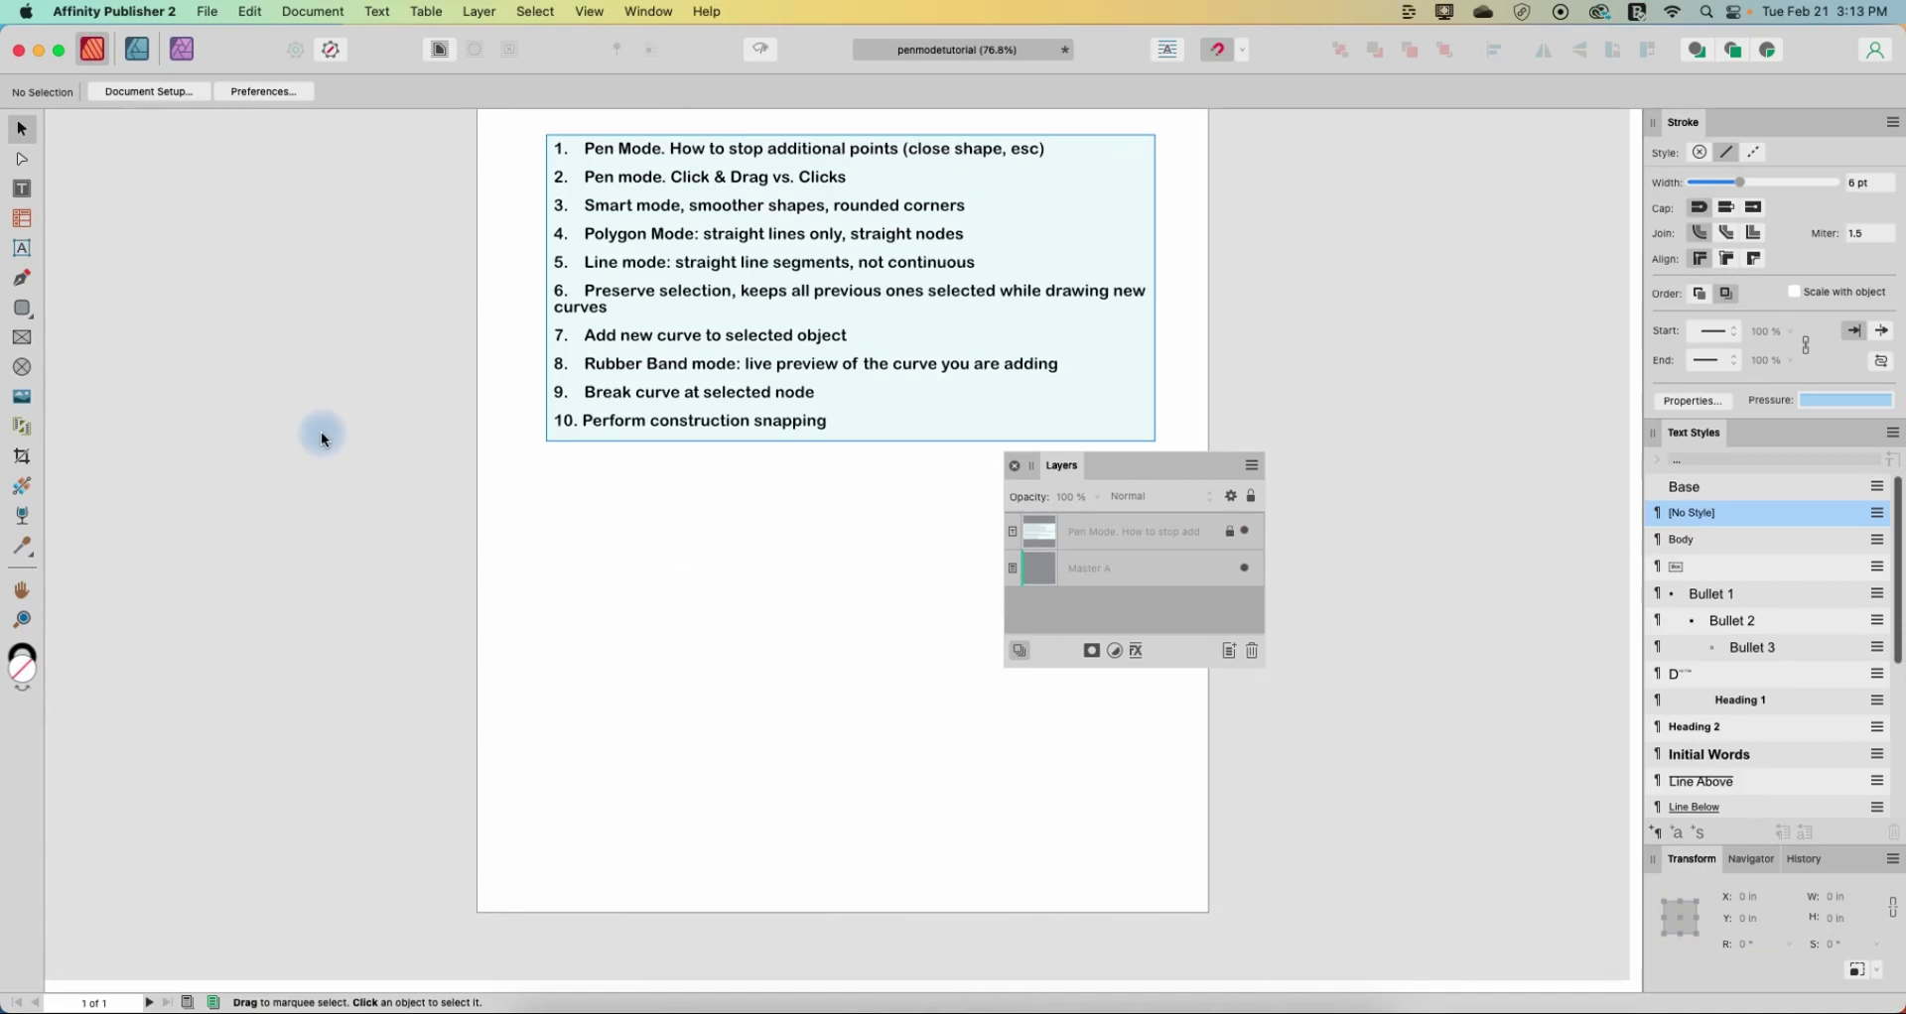
{"action": "left_click", "coordinate": [22, 279]}
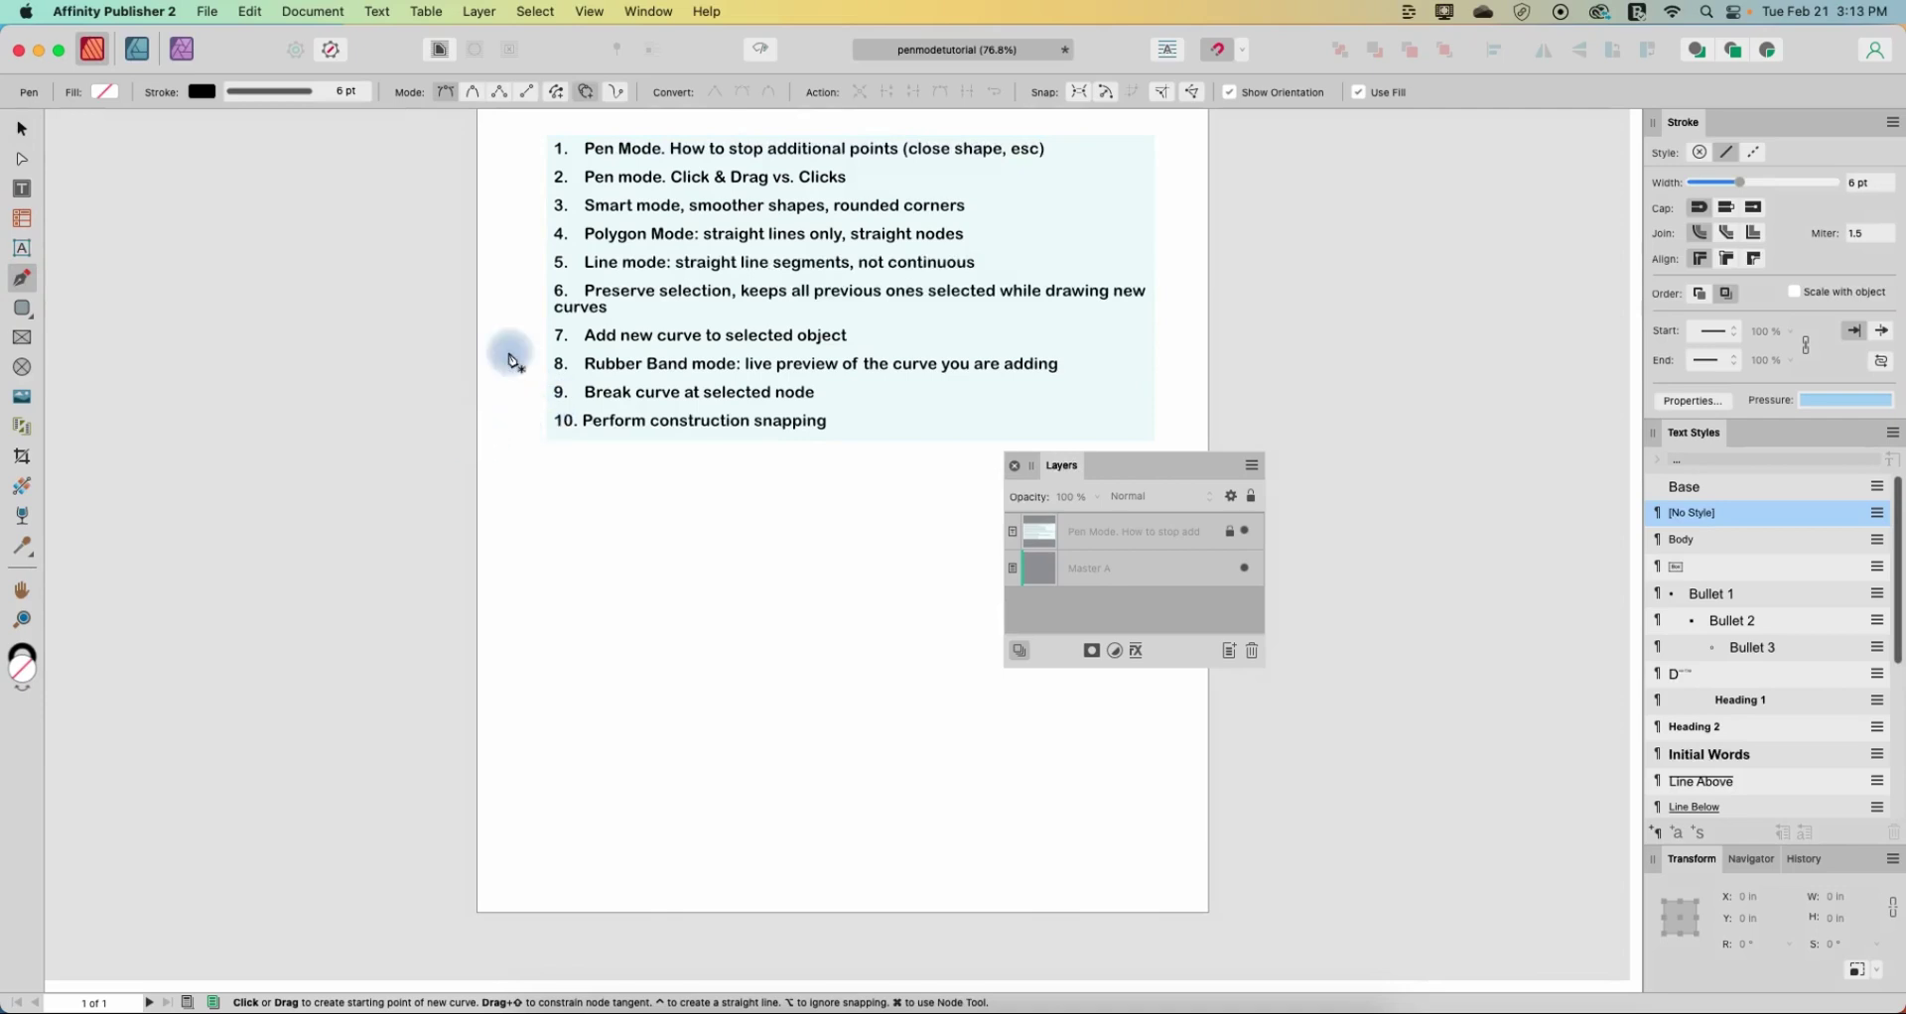
- Turn on live segment preview and start a line with nodes stepping to the right
{"action": "left_click", "coordinate": [617, 92]}
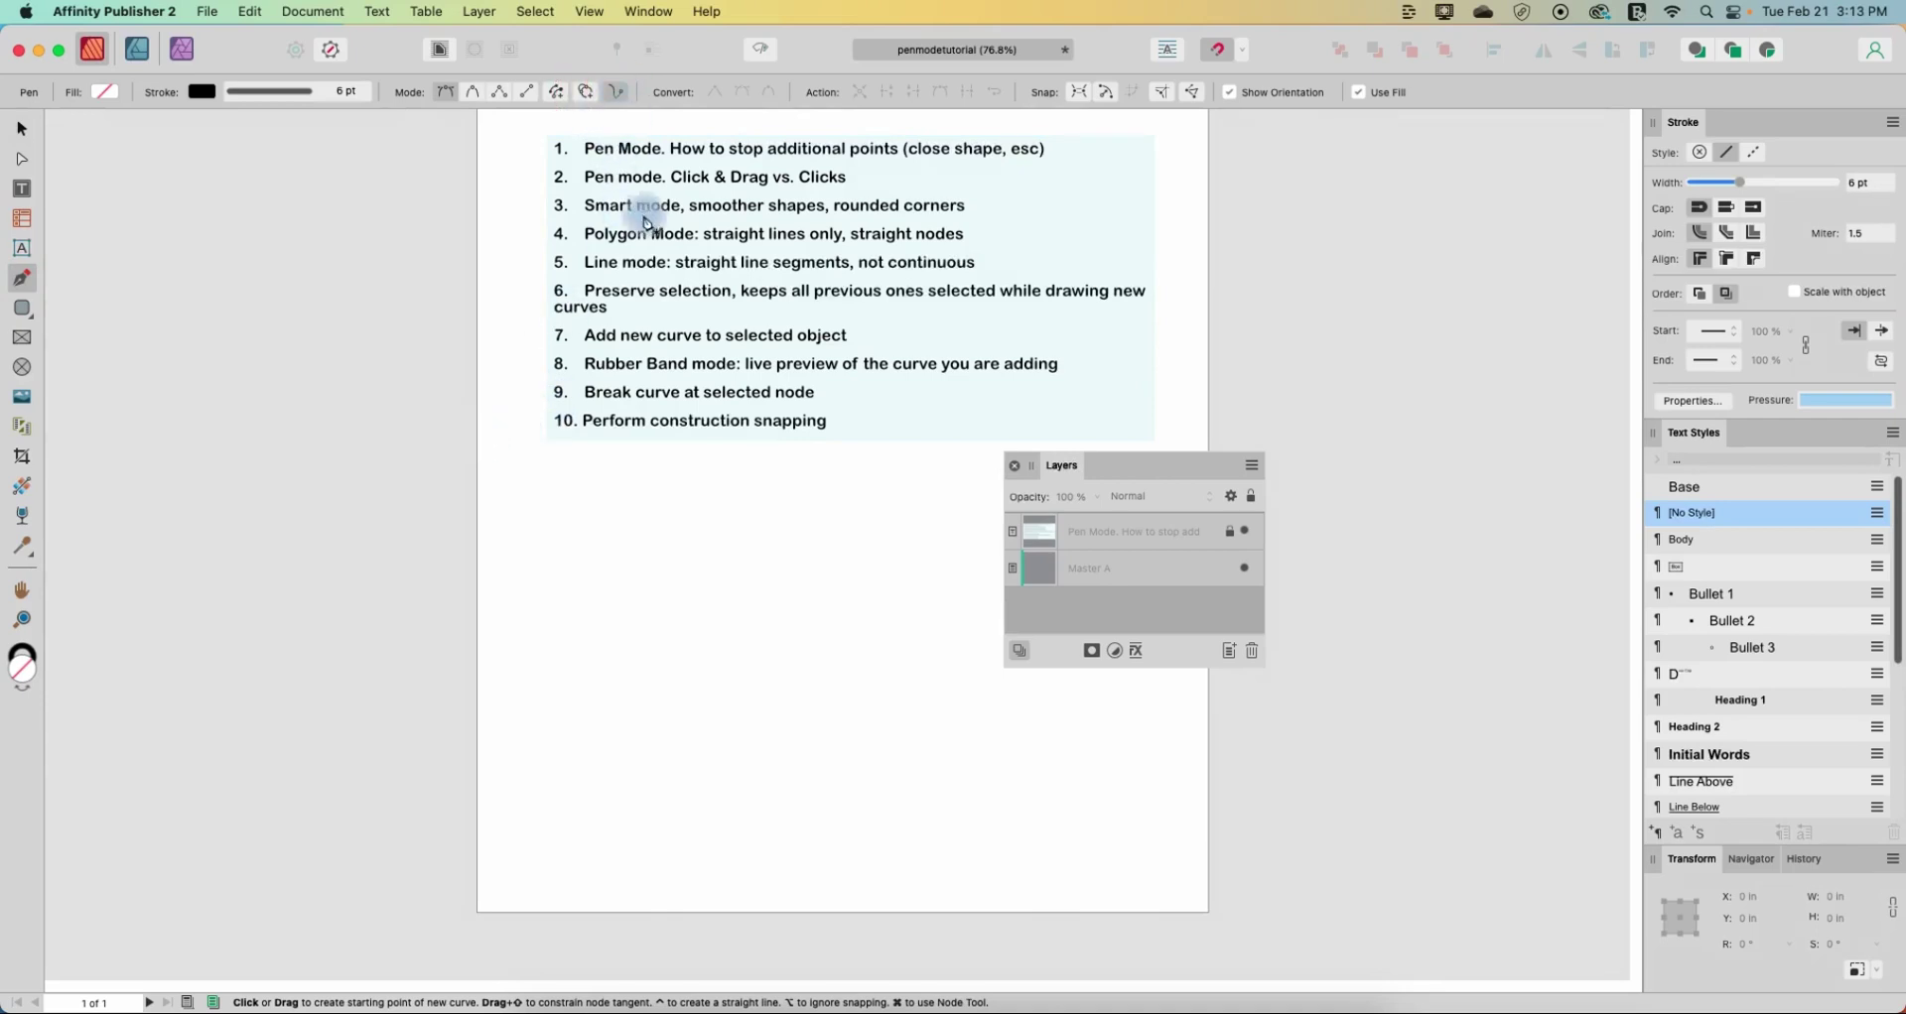
{"action": "left_click", "coordinate": [638, 545]}
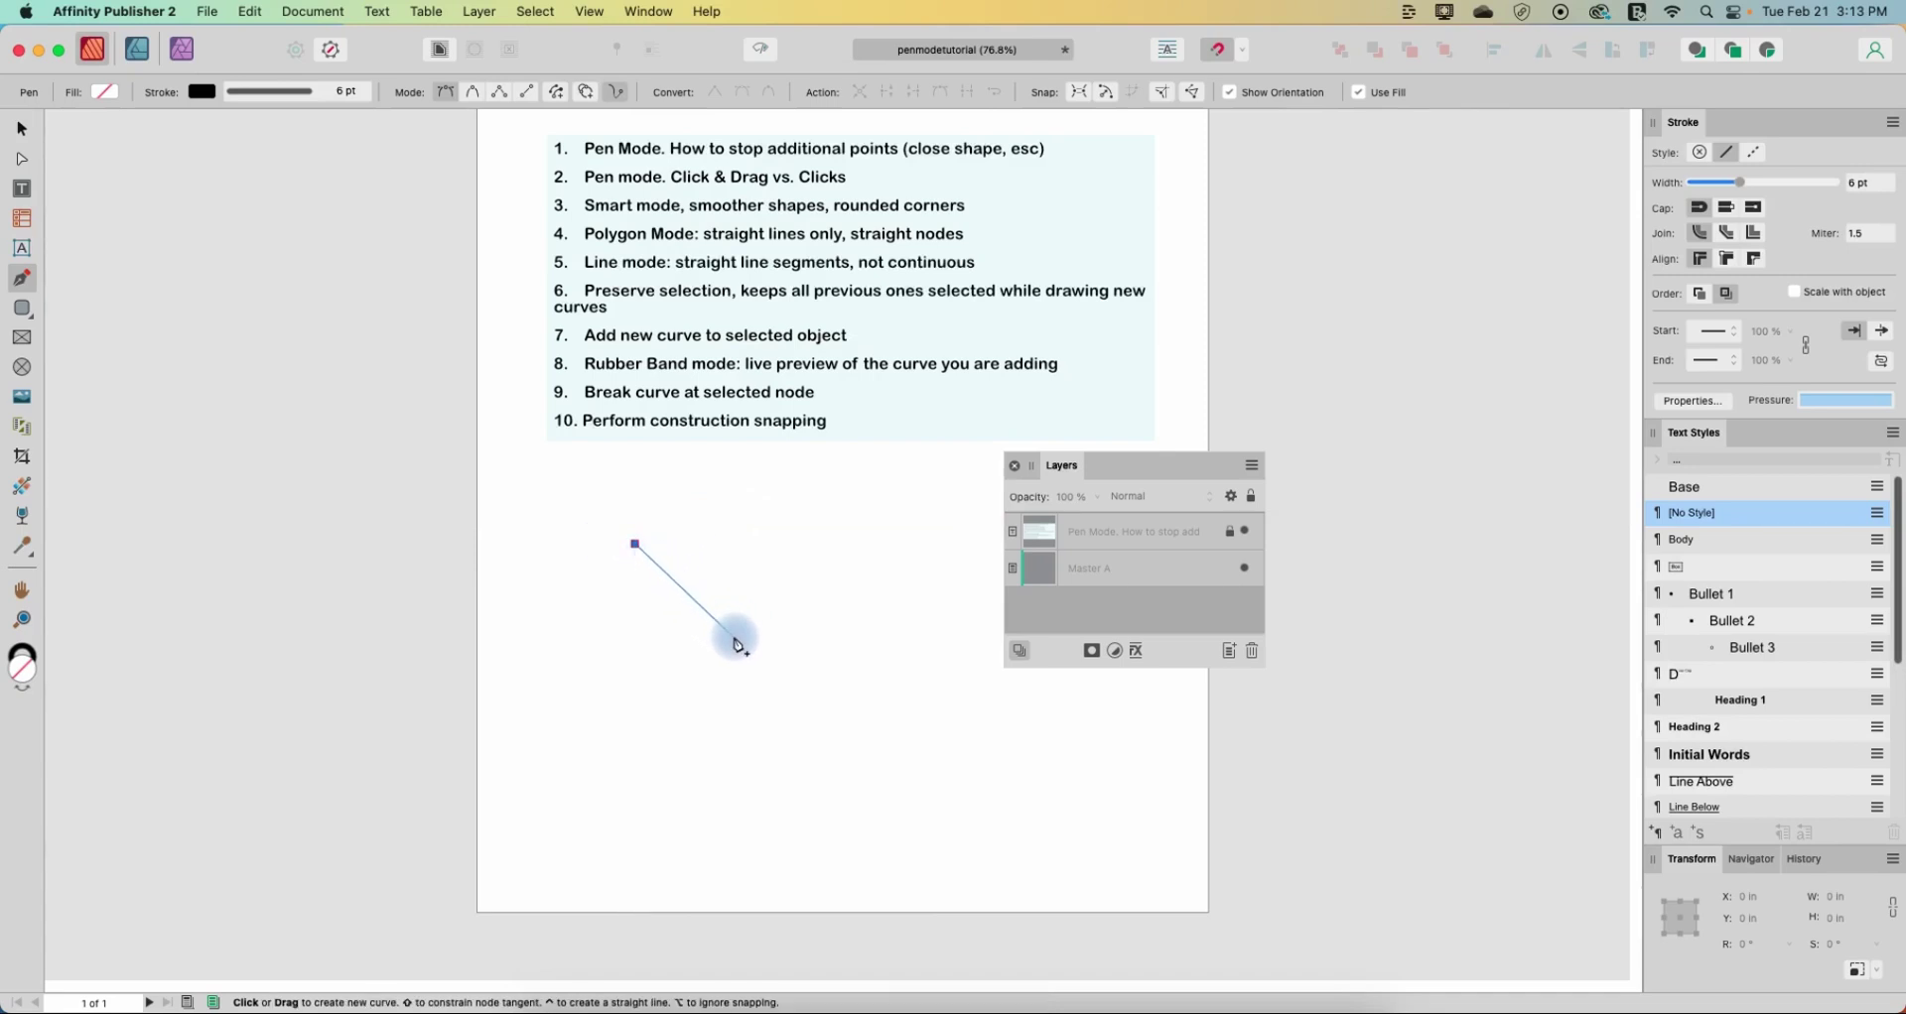
{"action": "left_click", "coordinate": [794, 693]}
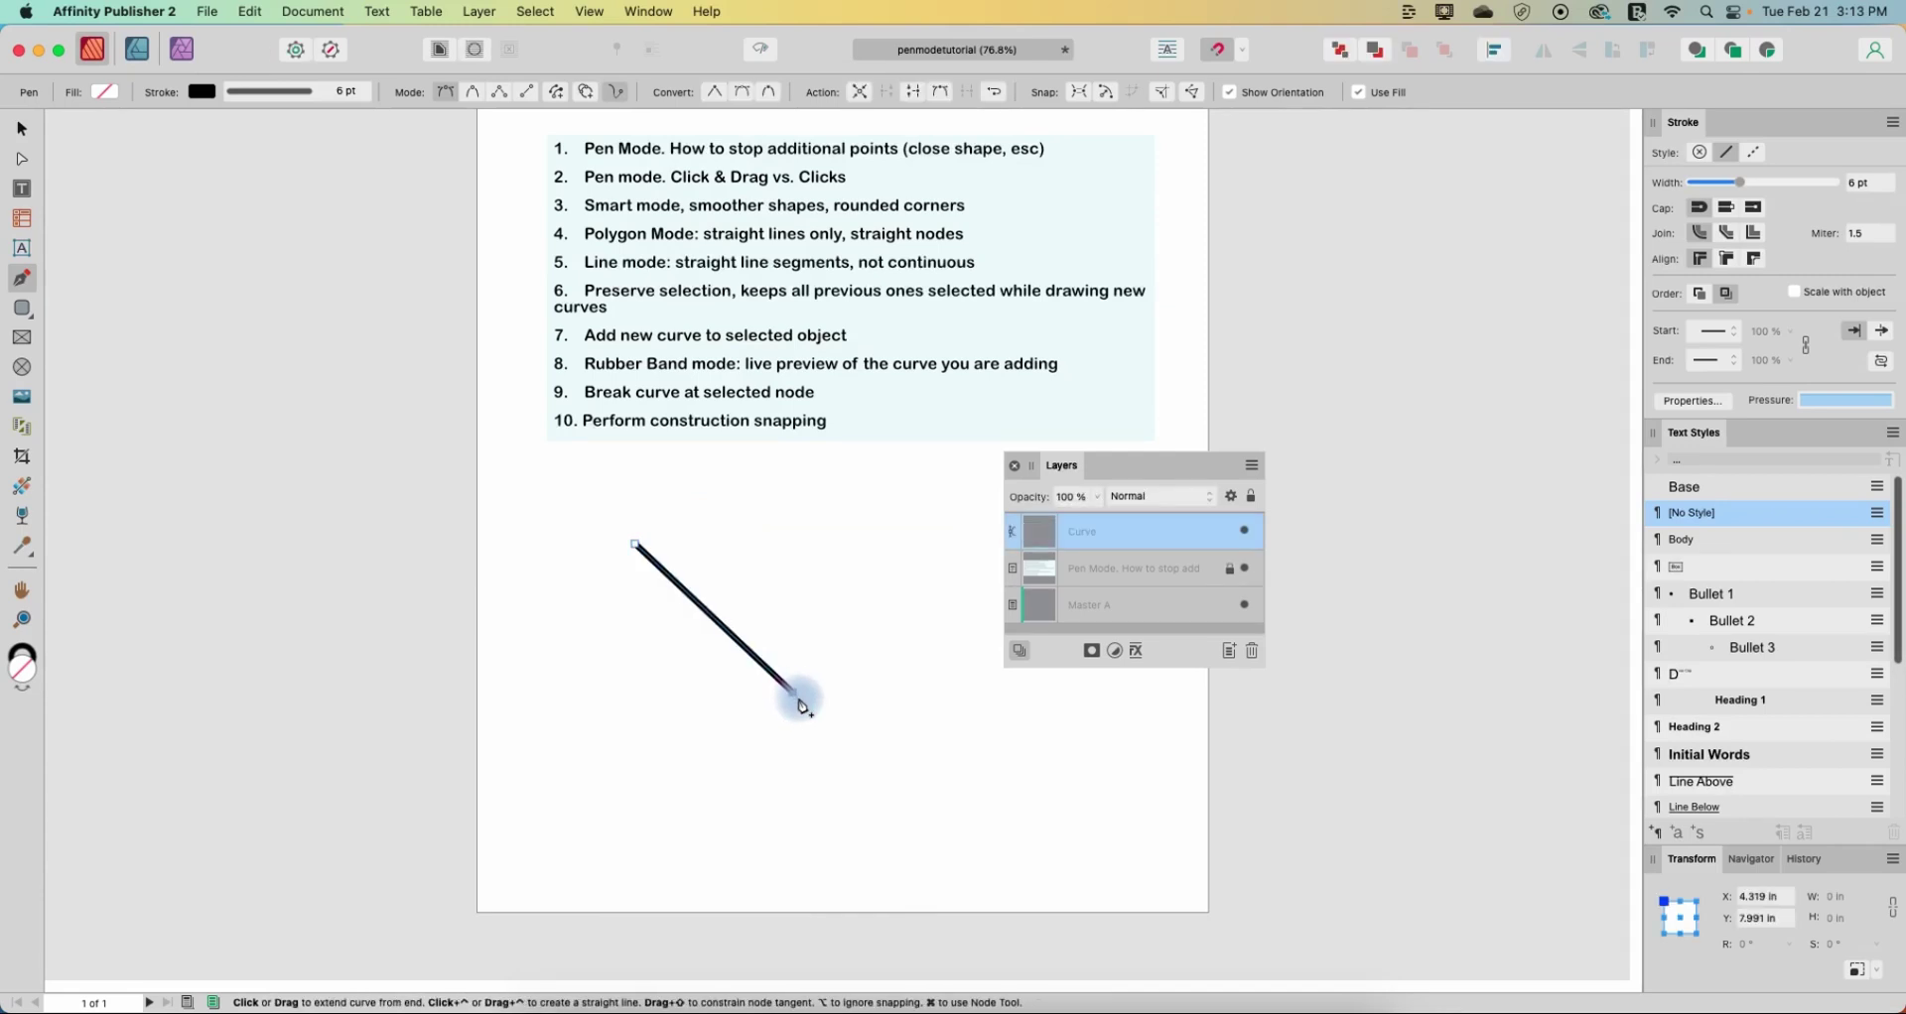
{"action": "left_click", "coordinate": [905, 717]}
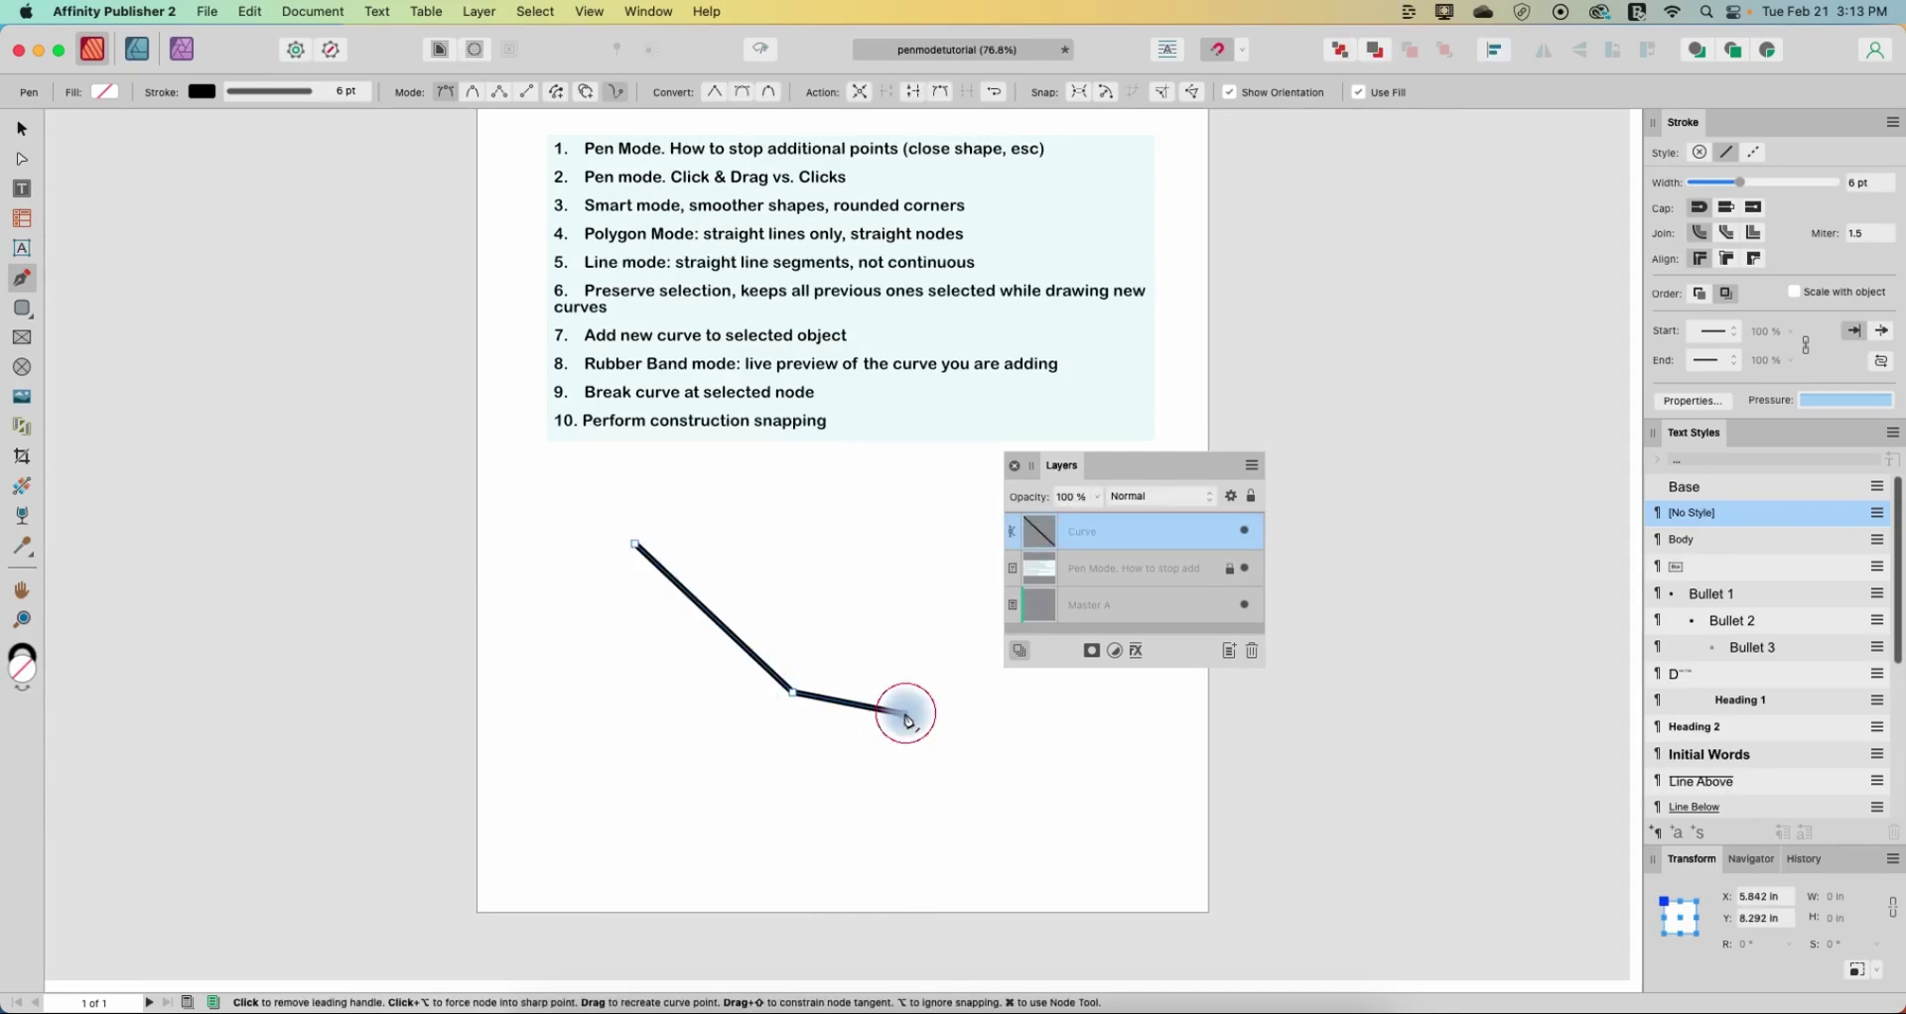
{"action": "left_click", "coordinate": [992, 760]}
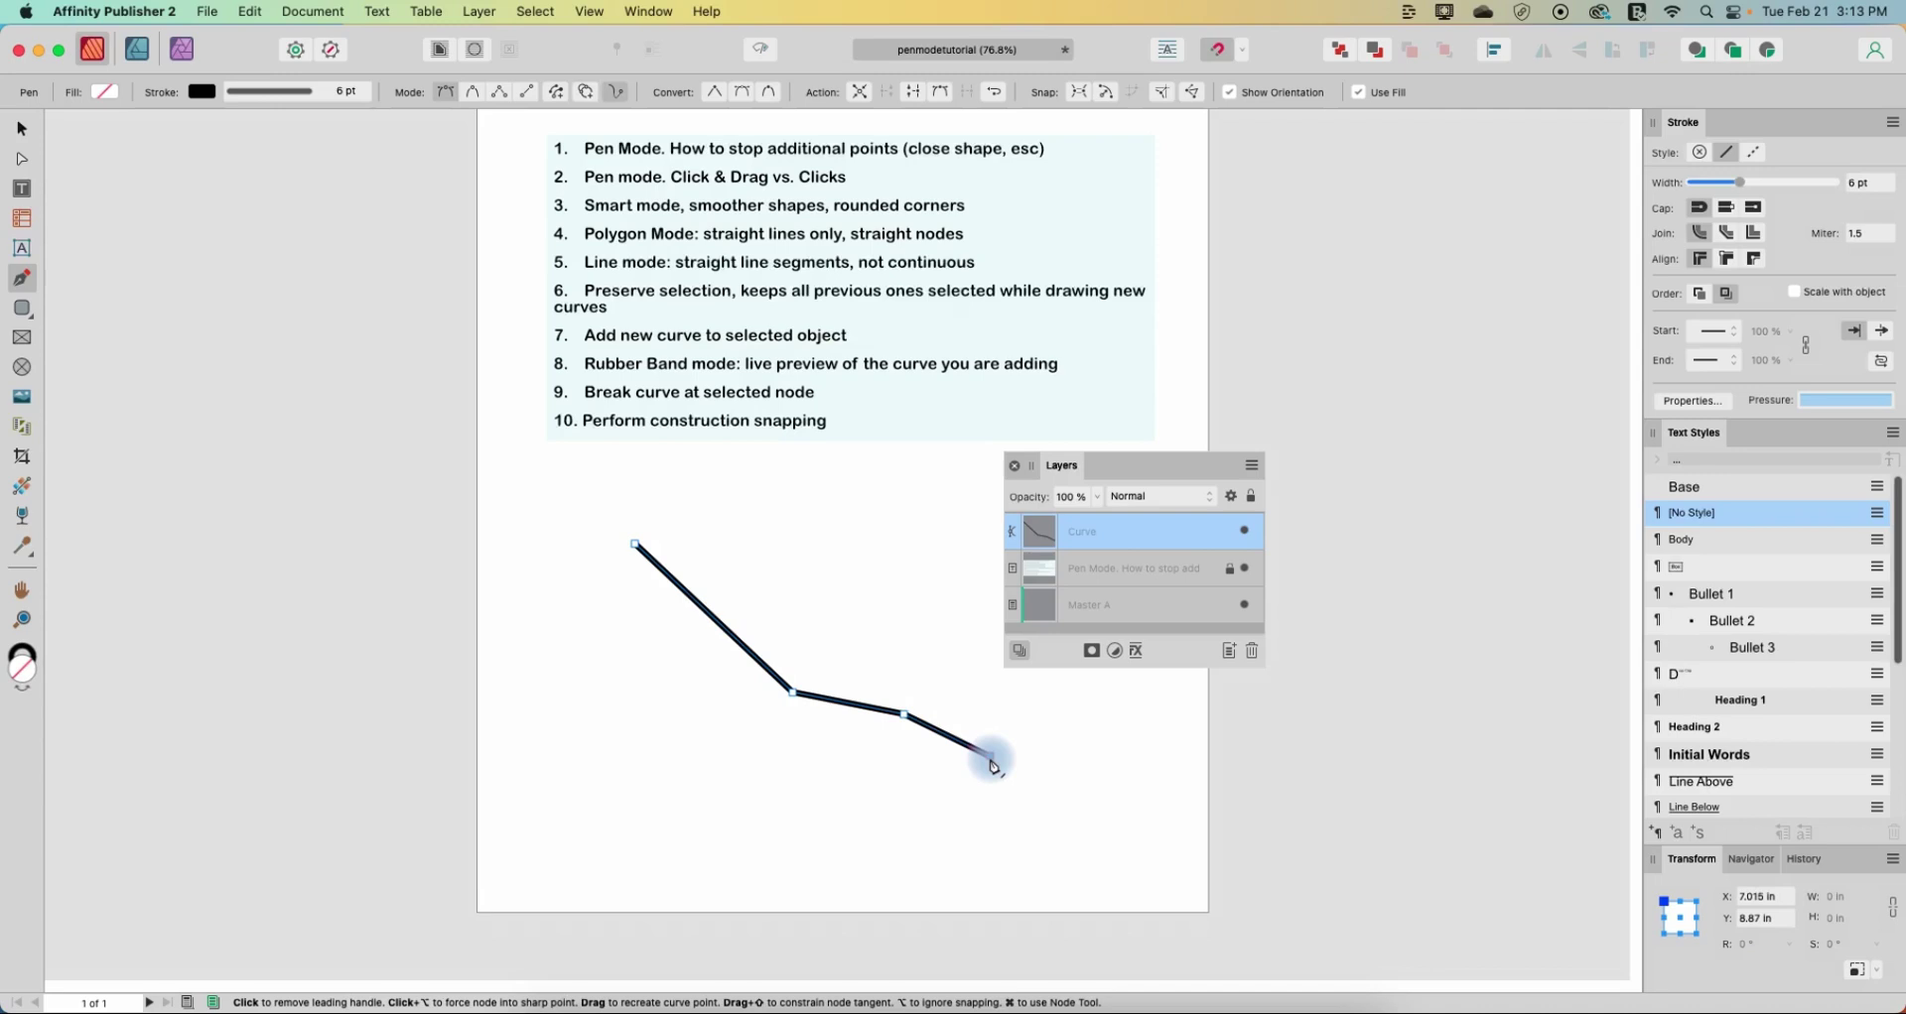
- Bend the segments into a winding curve with more nodes, then select and delete it
{"action": "left_click_drag", "start_coordinate": [991, 760], "coordinate": [878, 799]}
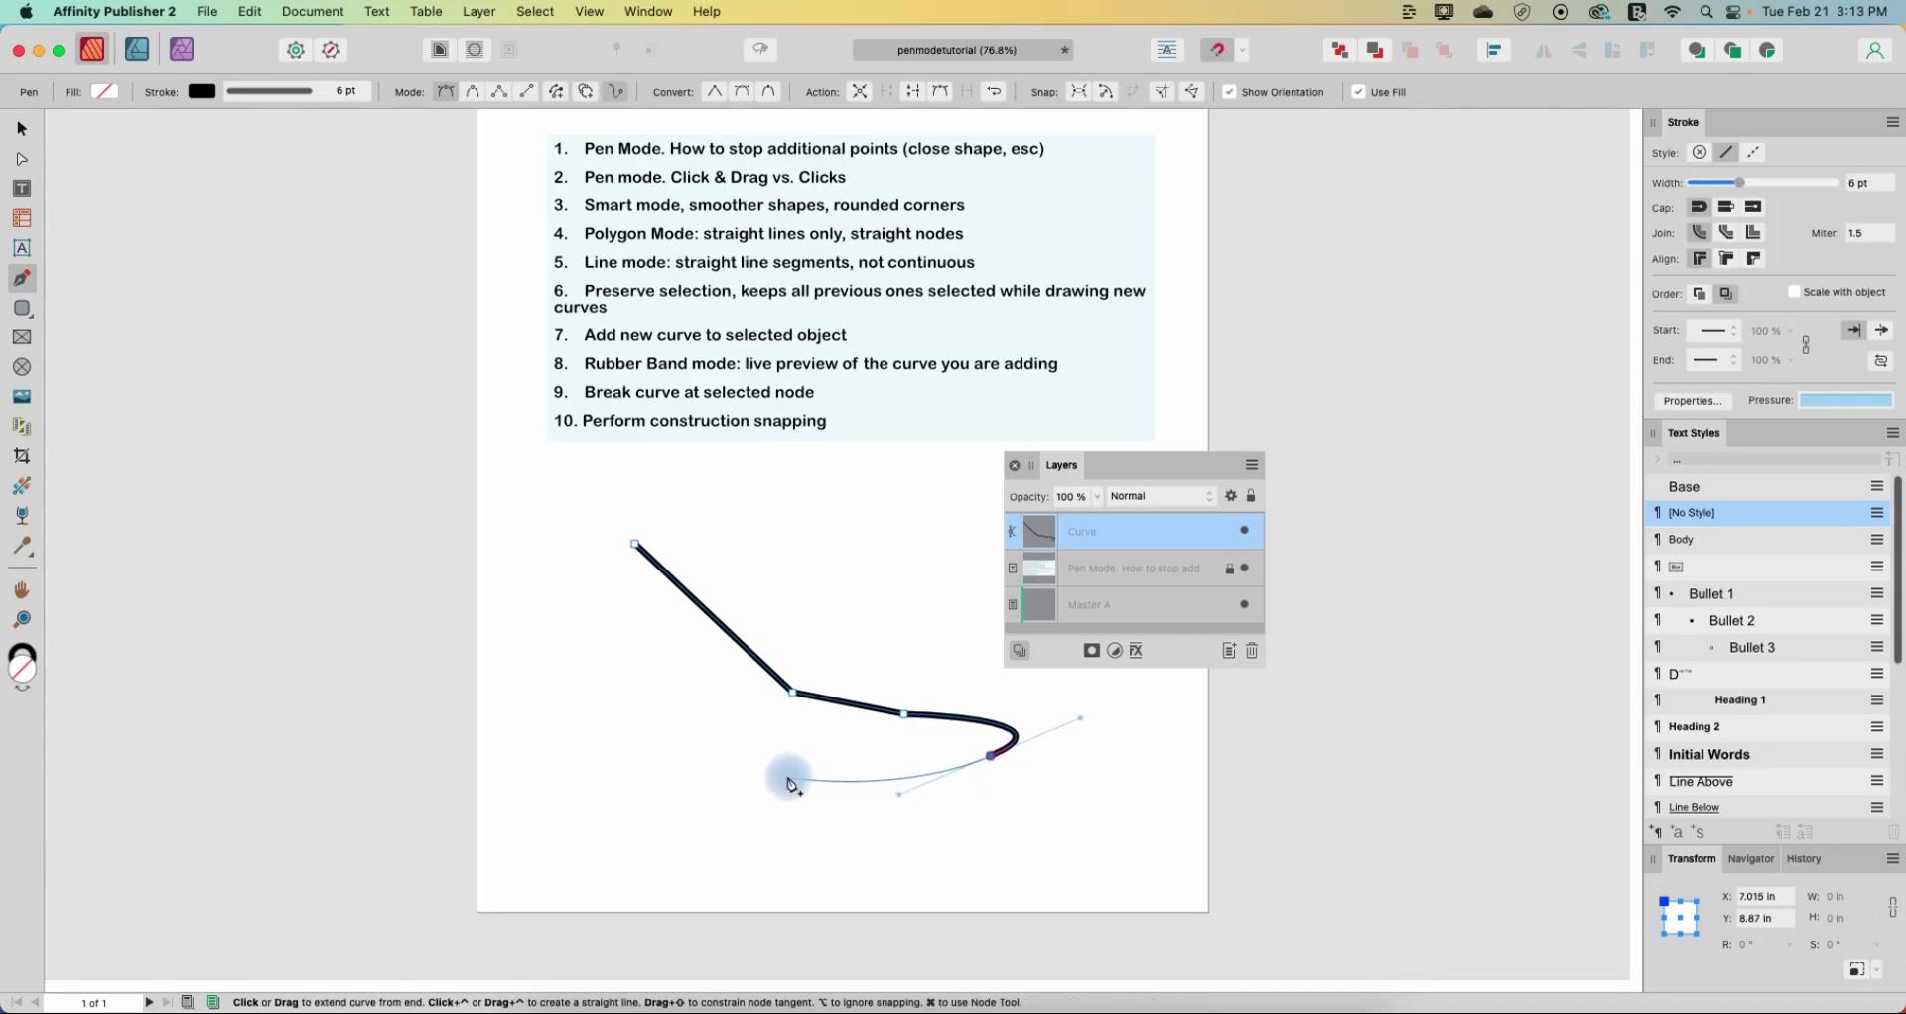
{"action": "left_click", "coordinate": [704, 743]}
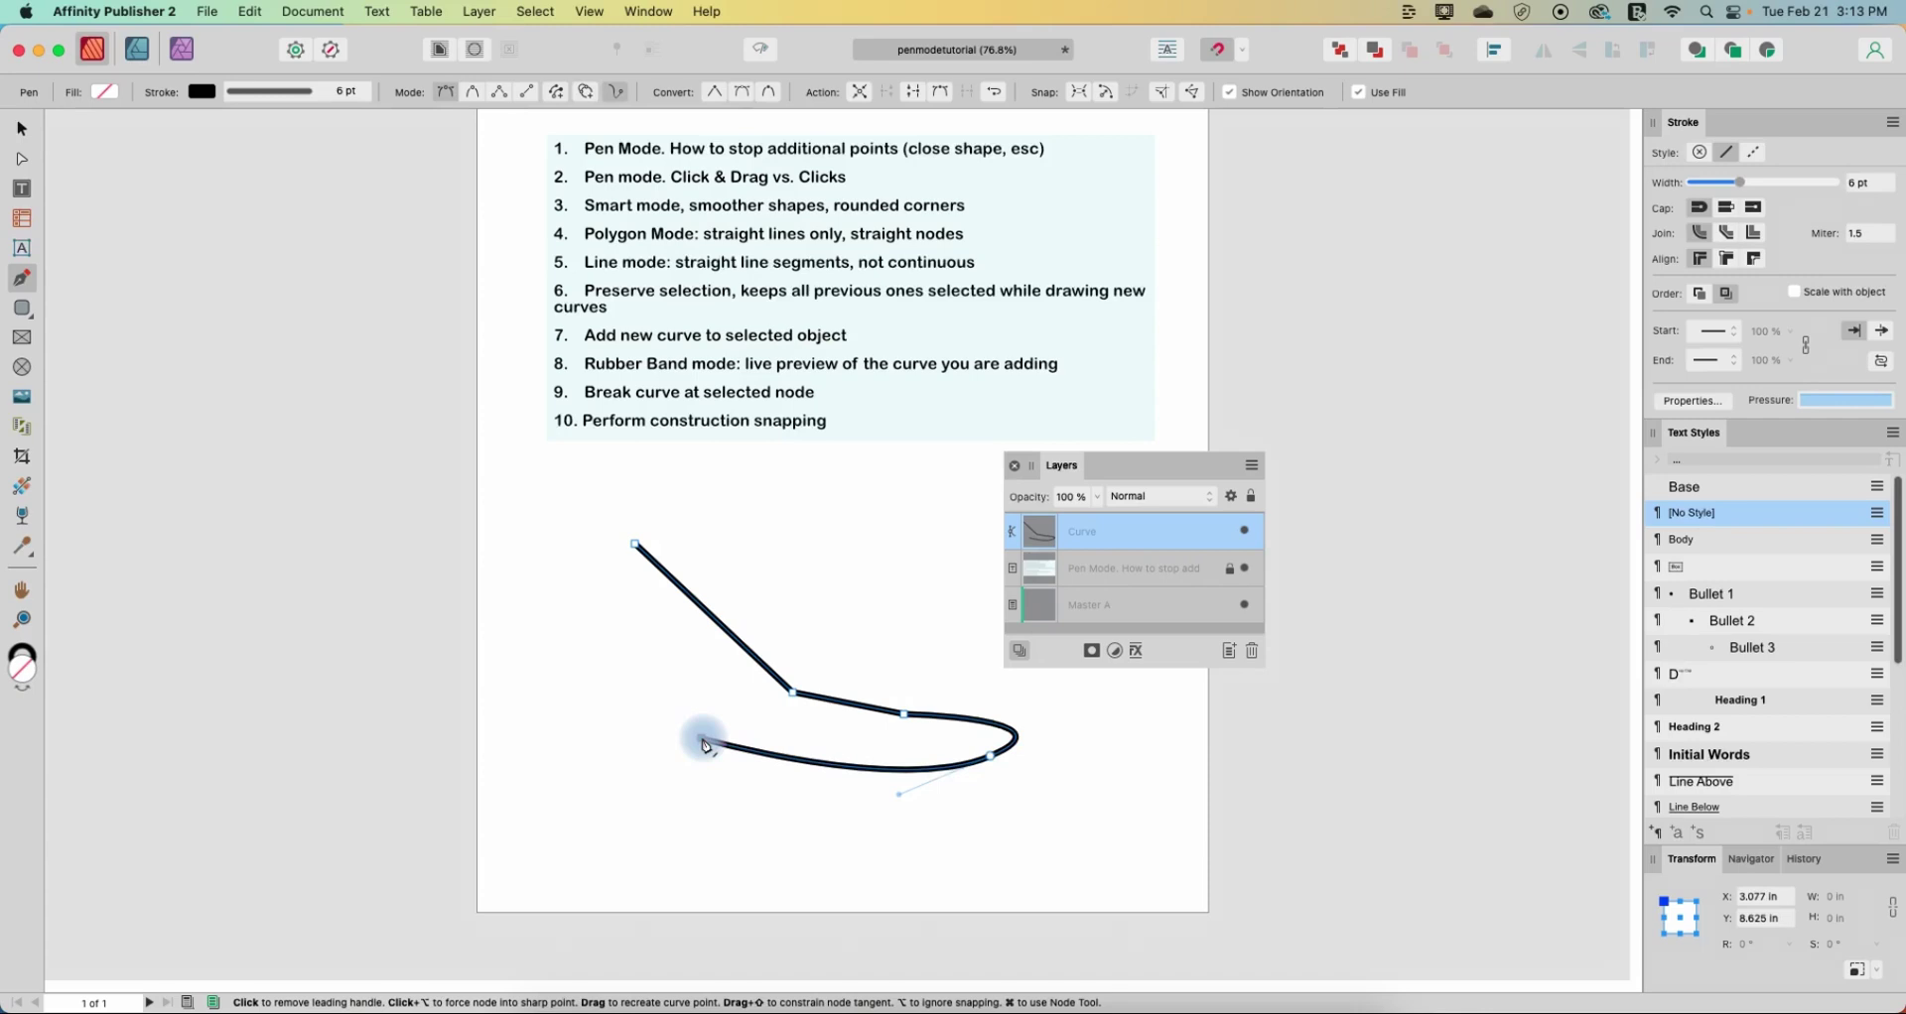
{"action": "left_click_drag", "start_coordinate": [705, 746], "coordinate": [654, 773]}
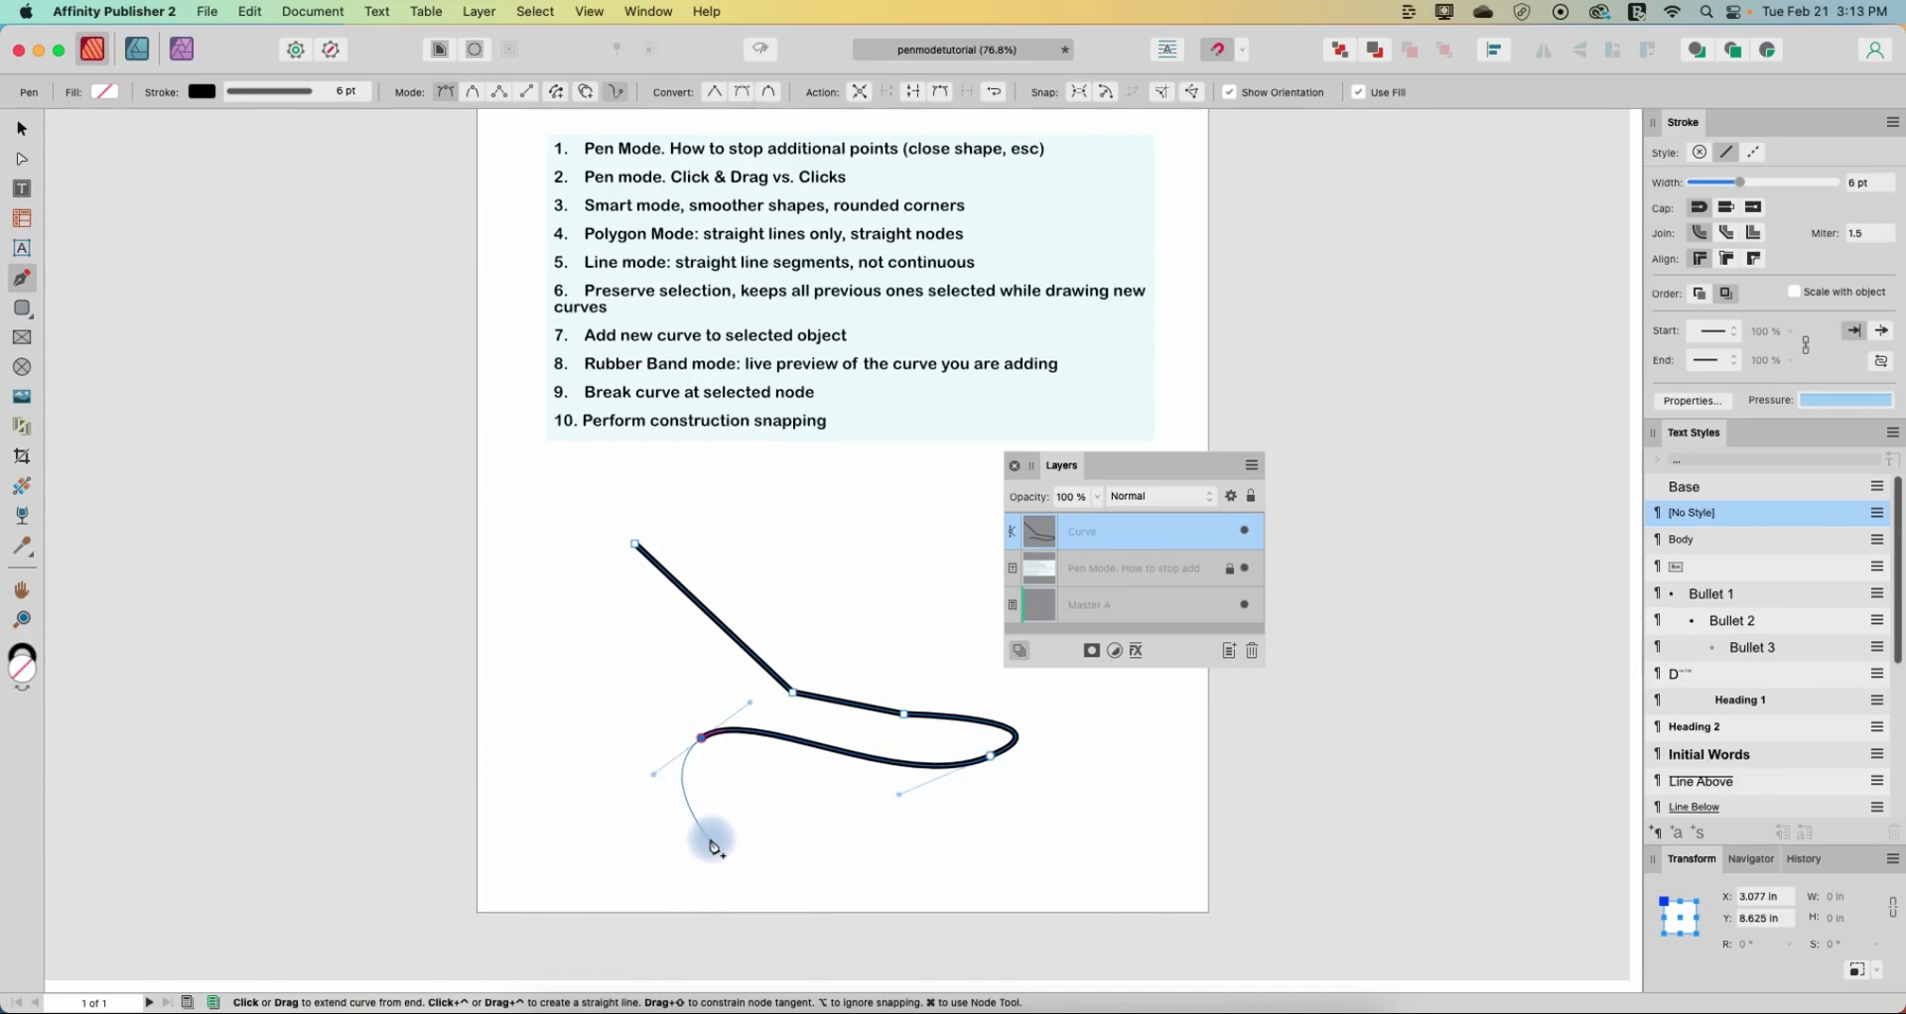
{"action": "left_click", "coordinate": [771, 829]}
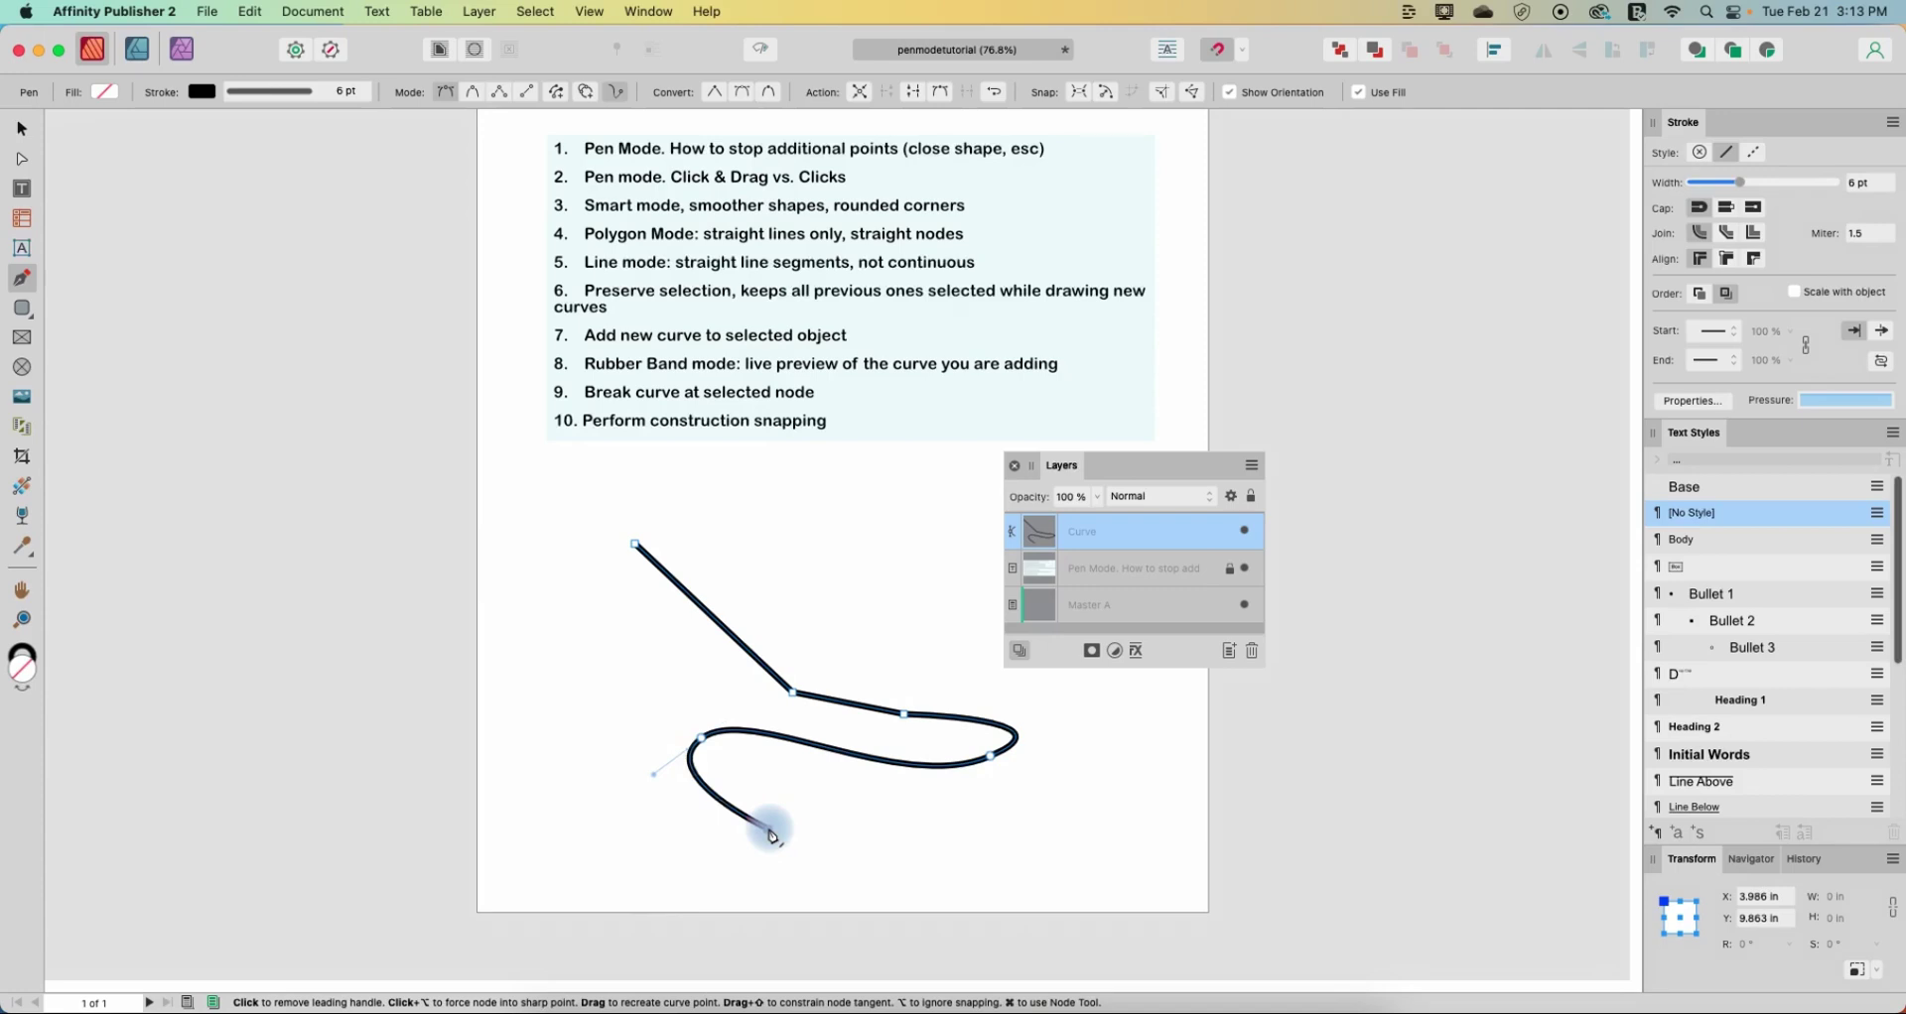
{"action": "left_click_drag", "start_coordinate": [773, 834], "coordinate": [770, 829]}
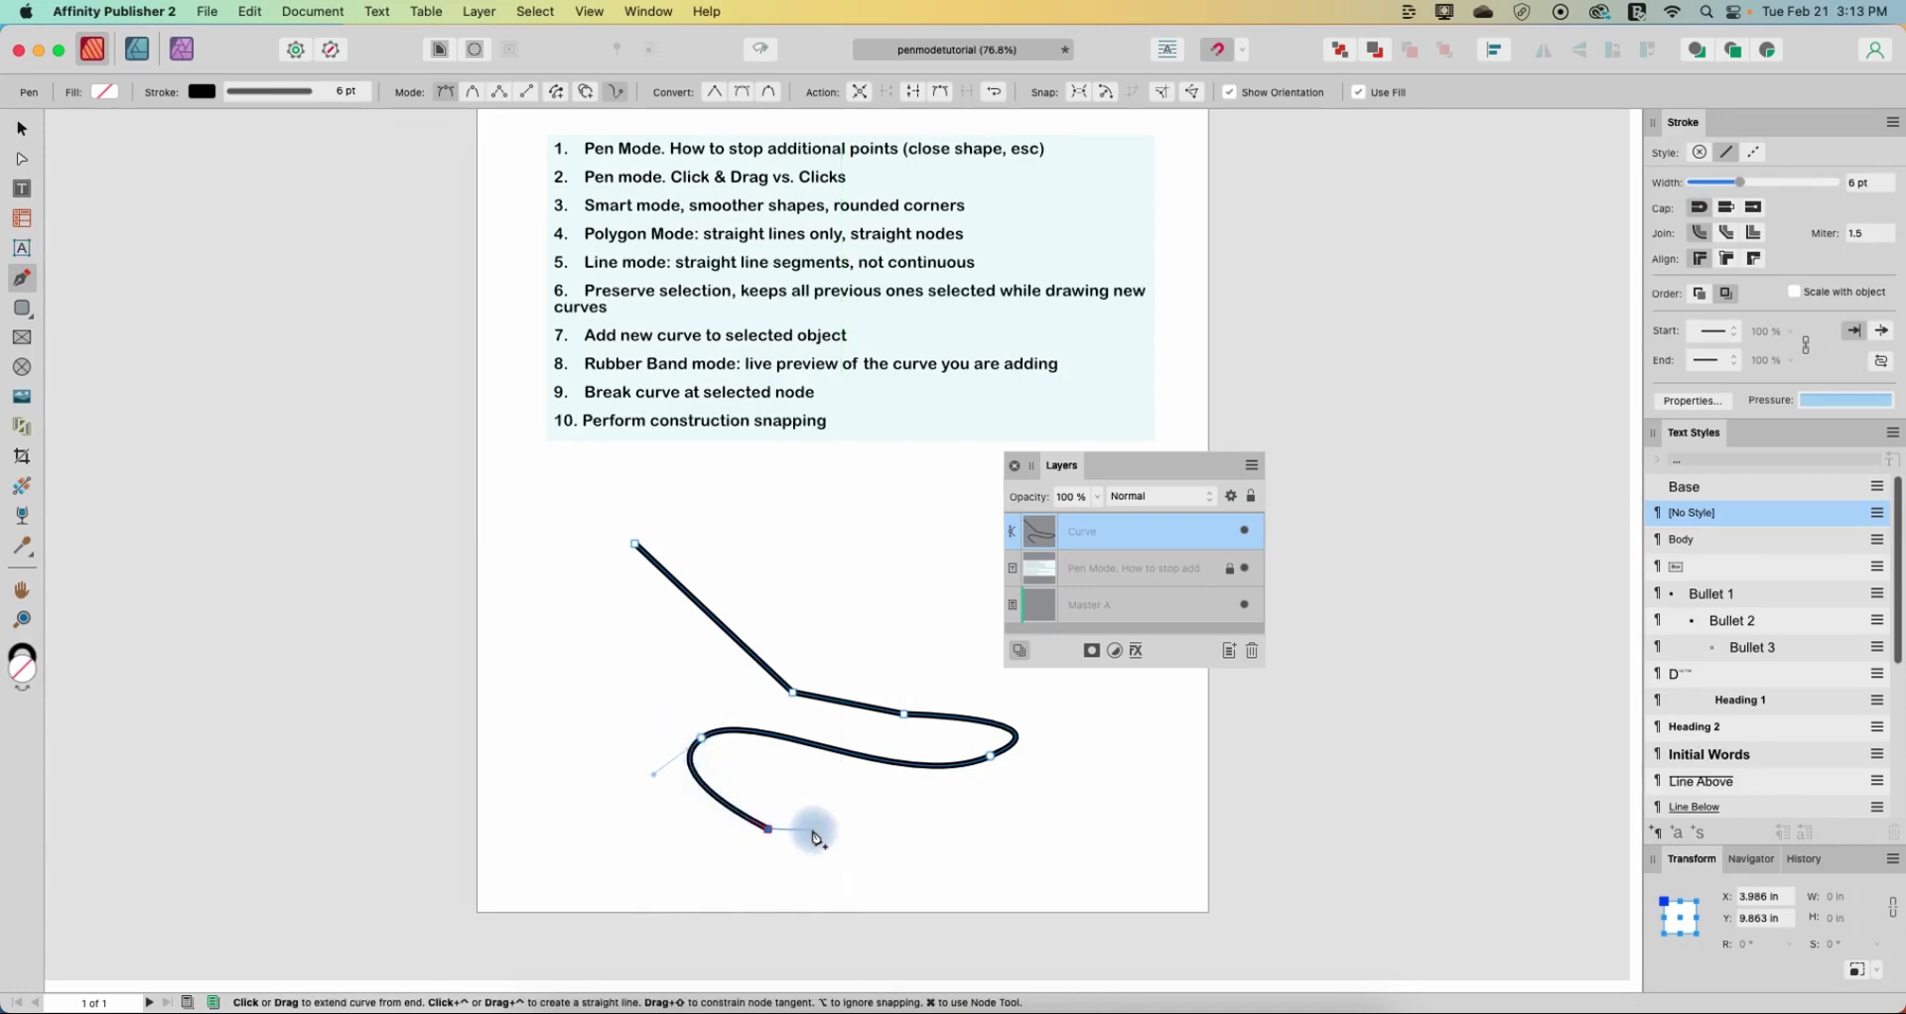
{"action": "mouse_move", "coordinate": [777, 834]}
{"action": "left_mouse_down"}
{"action": "mouse_move", "coordinate": [852, 832]}
{"action": "mouse_move", "coordinate": [764, 767]}
{"action": "mouse_move", "coordinate": [783, 817]}
{"action": "left_mouse_up"}
{"action": "left_click", "coordinate": [880, 786]}
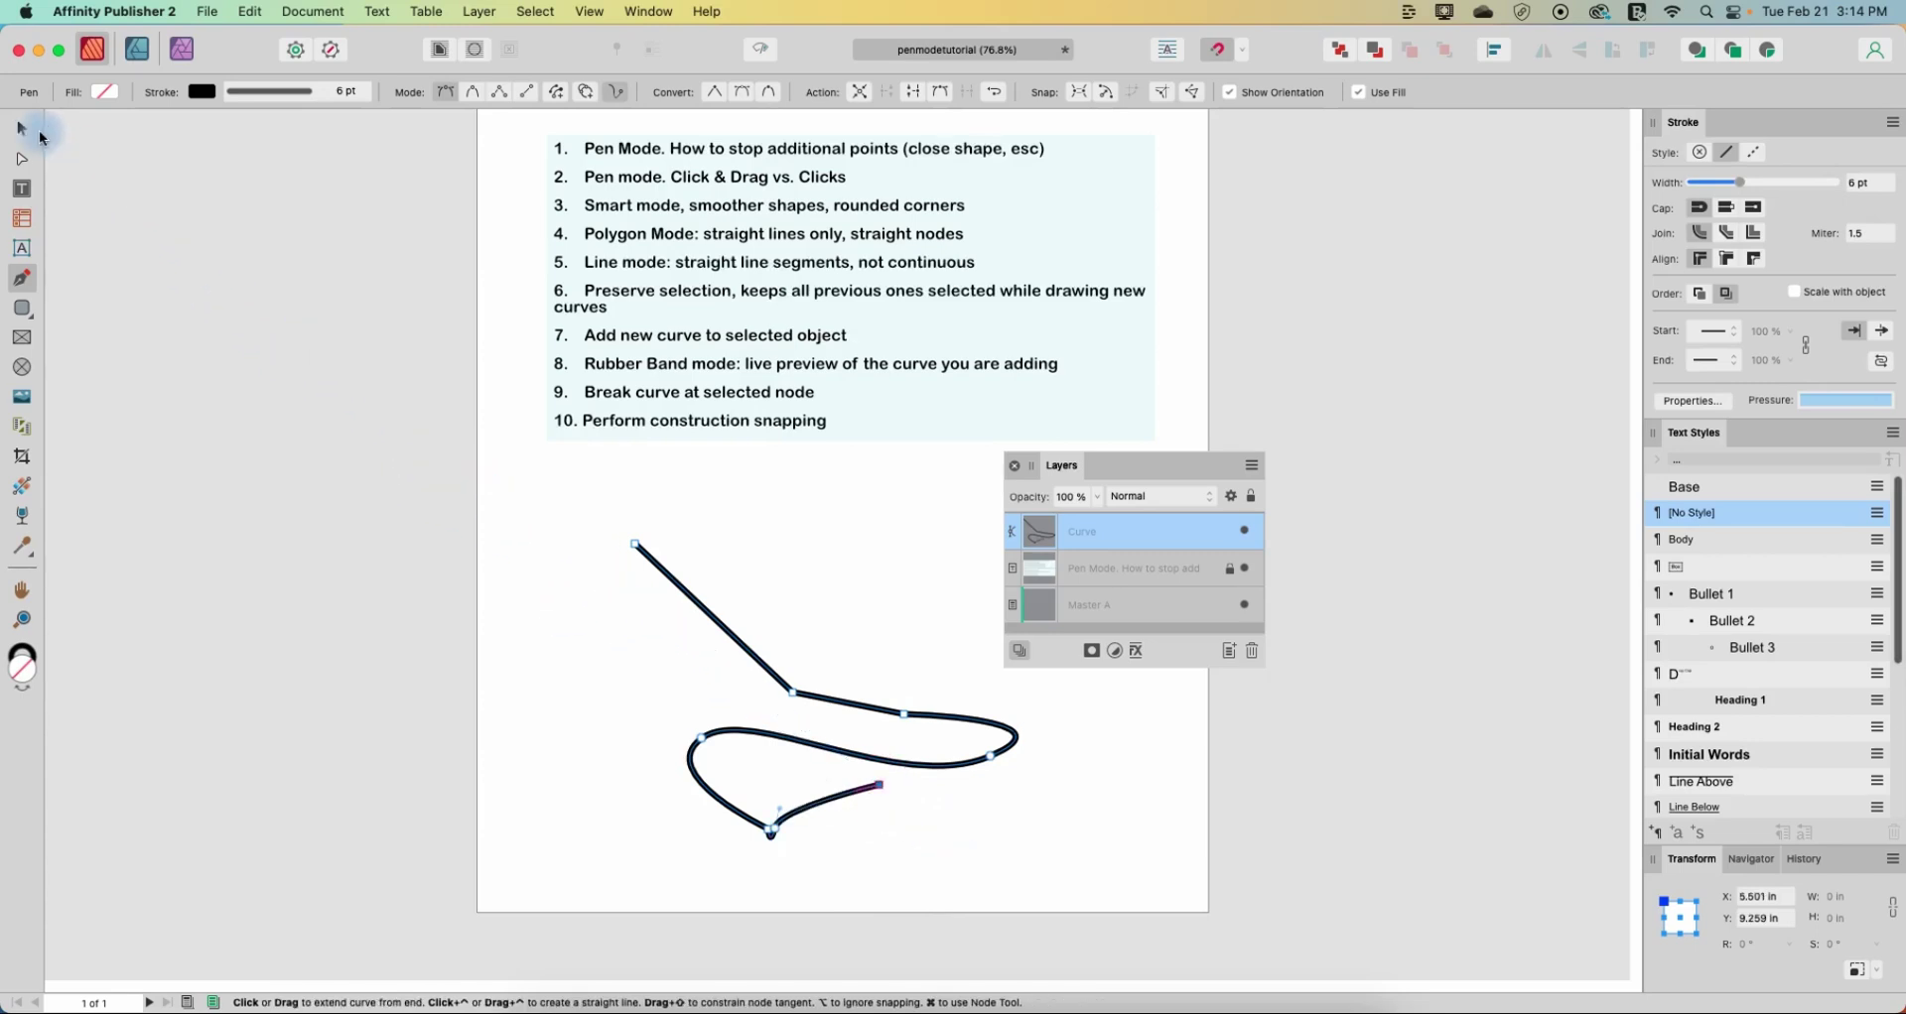
{"action": "left_click", "coordinate": [22, 130]}
{"action": "key", "text": "Delete"}
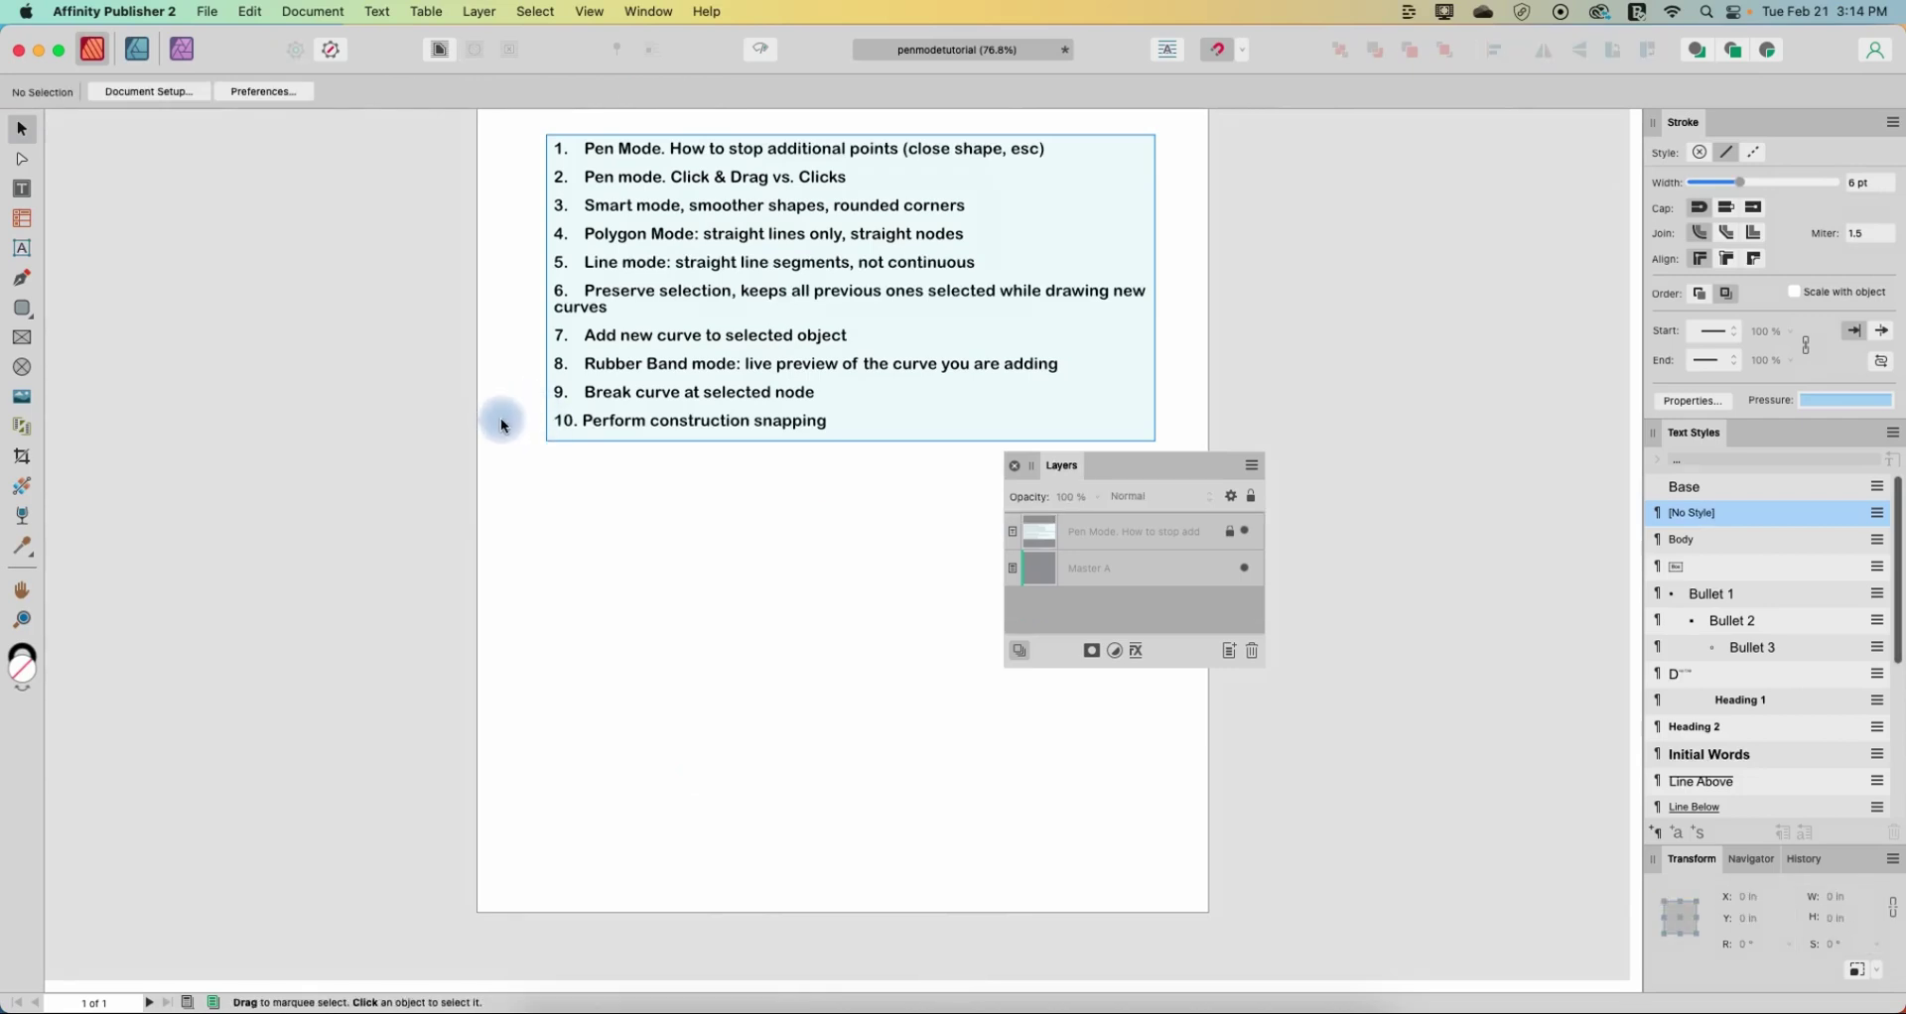
- Draw a closed straight-sided triangle below the tips list with the Pen tool
{"action": "left_click", "coordinate": [28, 273]}
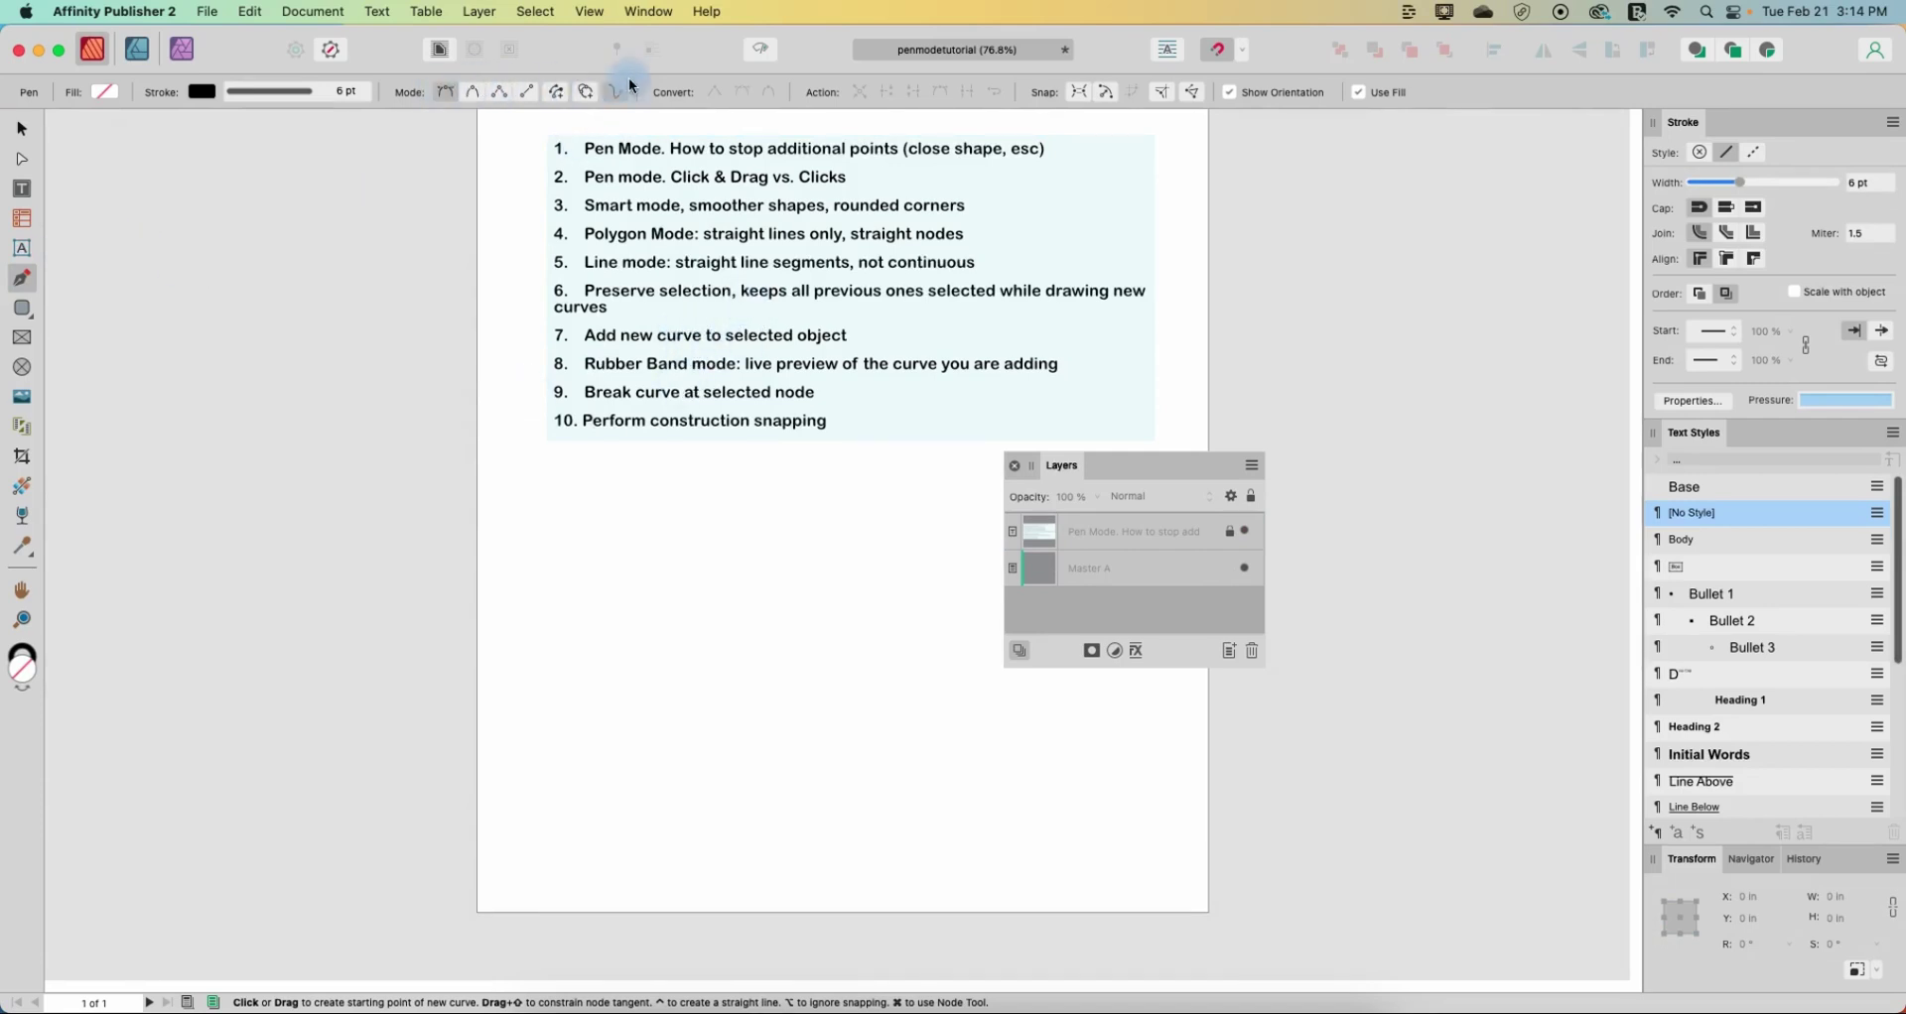
{"action": "left_click", "coordinate": [650, 521]}
{"action": "left_click", "coordinate": [590, 650]}
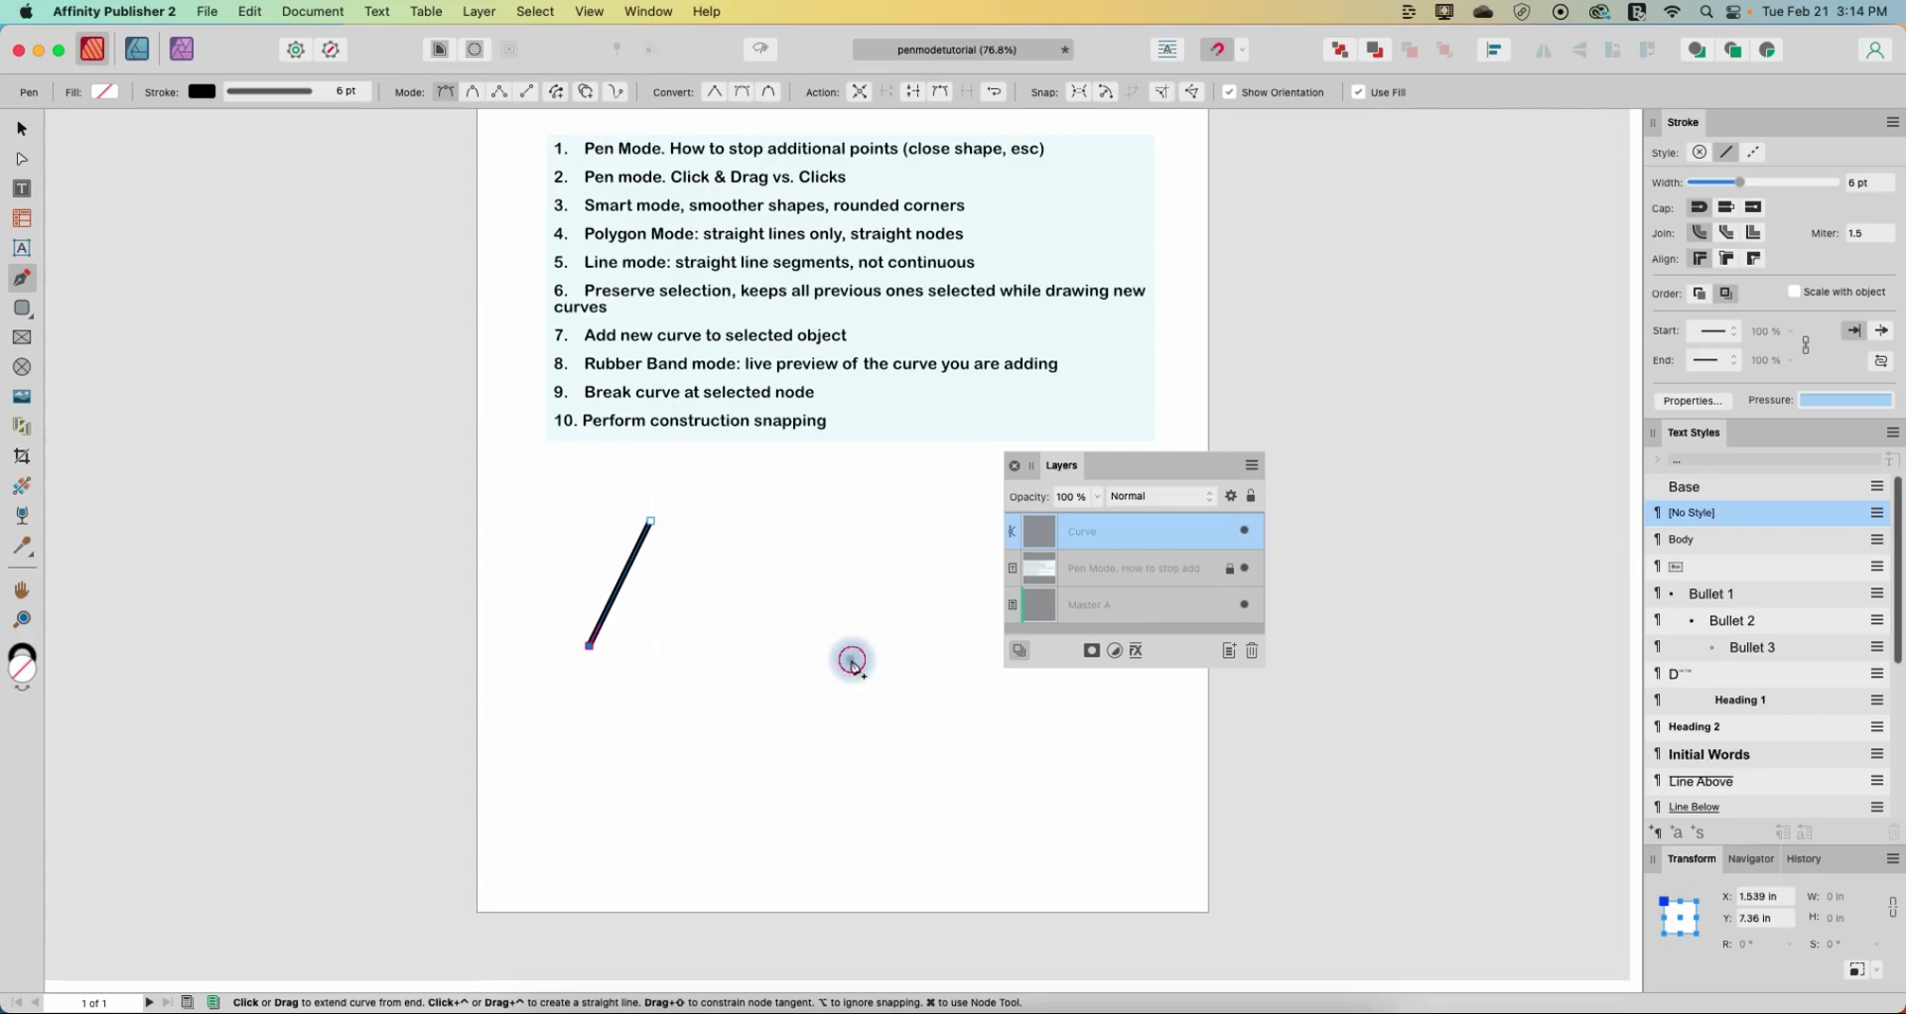
{"action": "left_click", "coordinate": [852, 659]}
{"action": "left_click", "coordinate": [650, 521]}
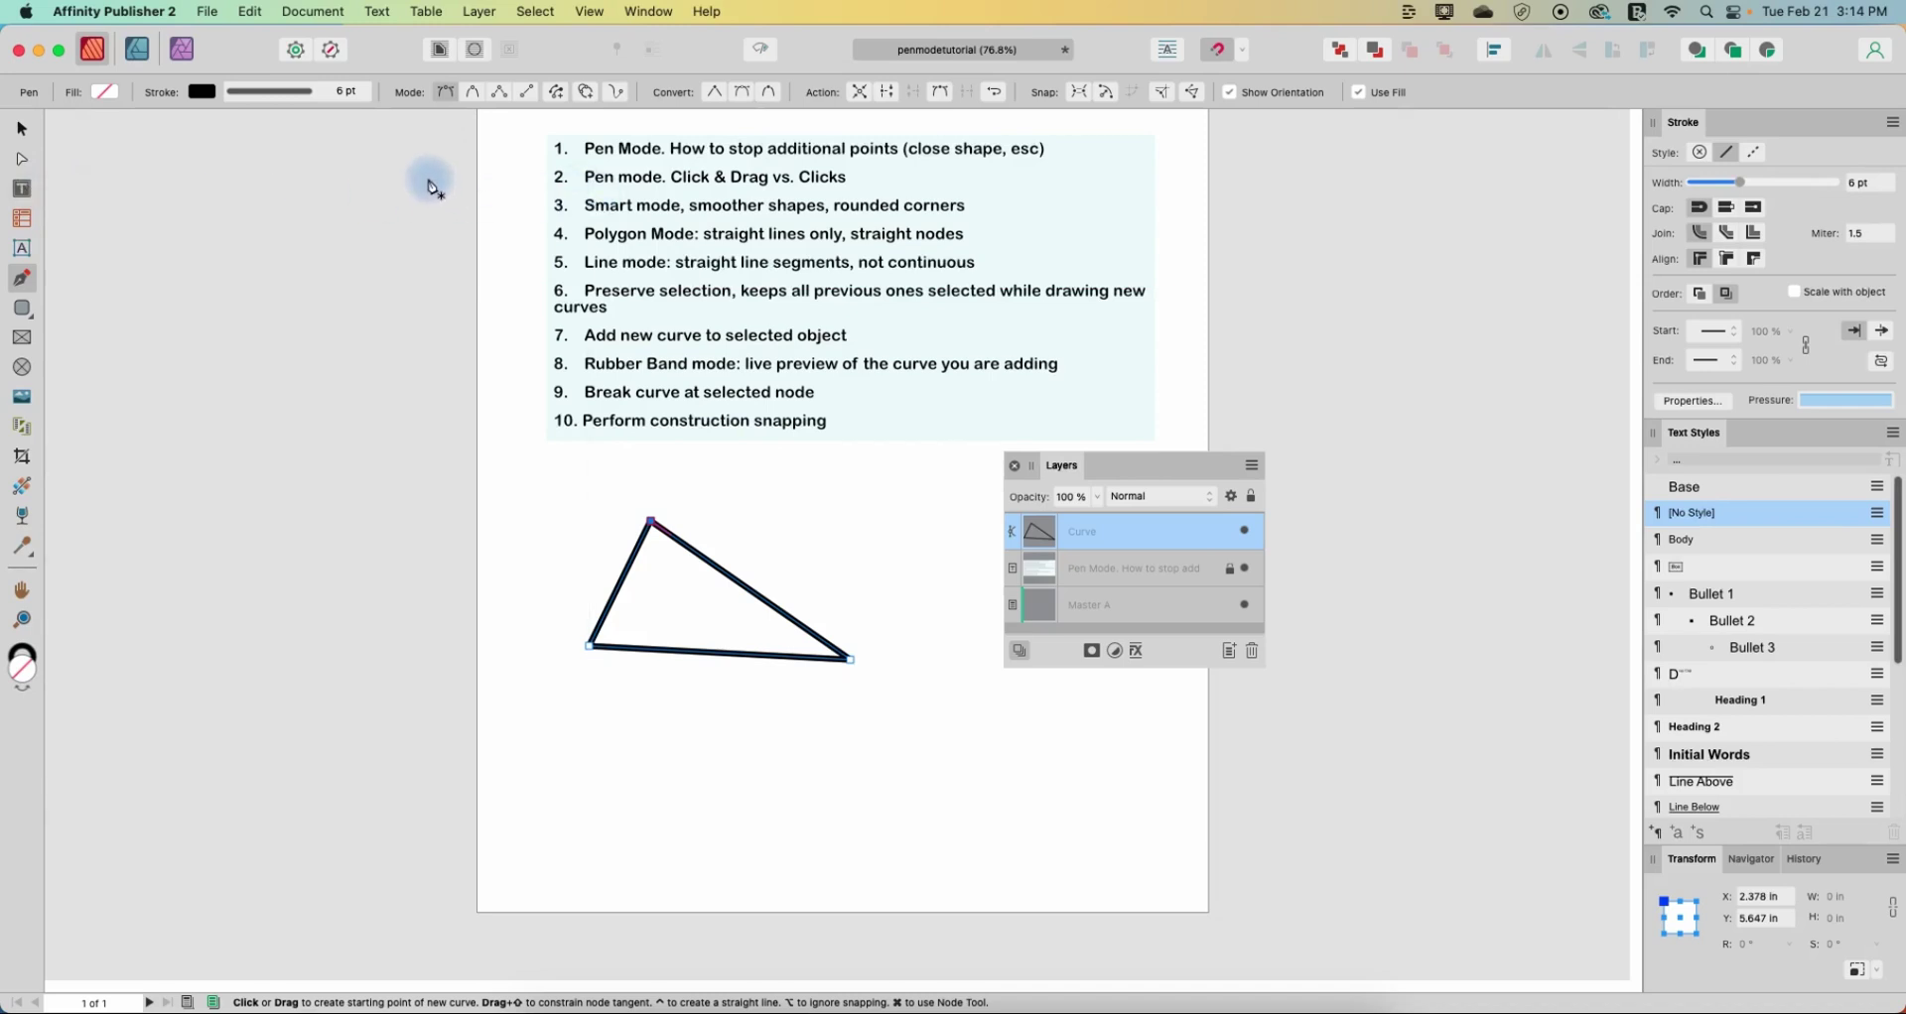
- Break the triangle at its top corner and drag that end apart with the Node tool
{"action": "left_click", "coordinate": [889, 95]}
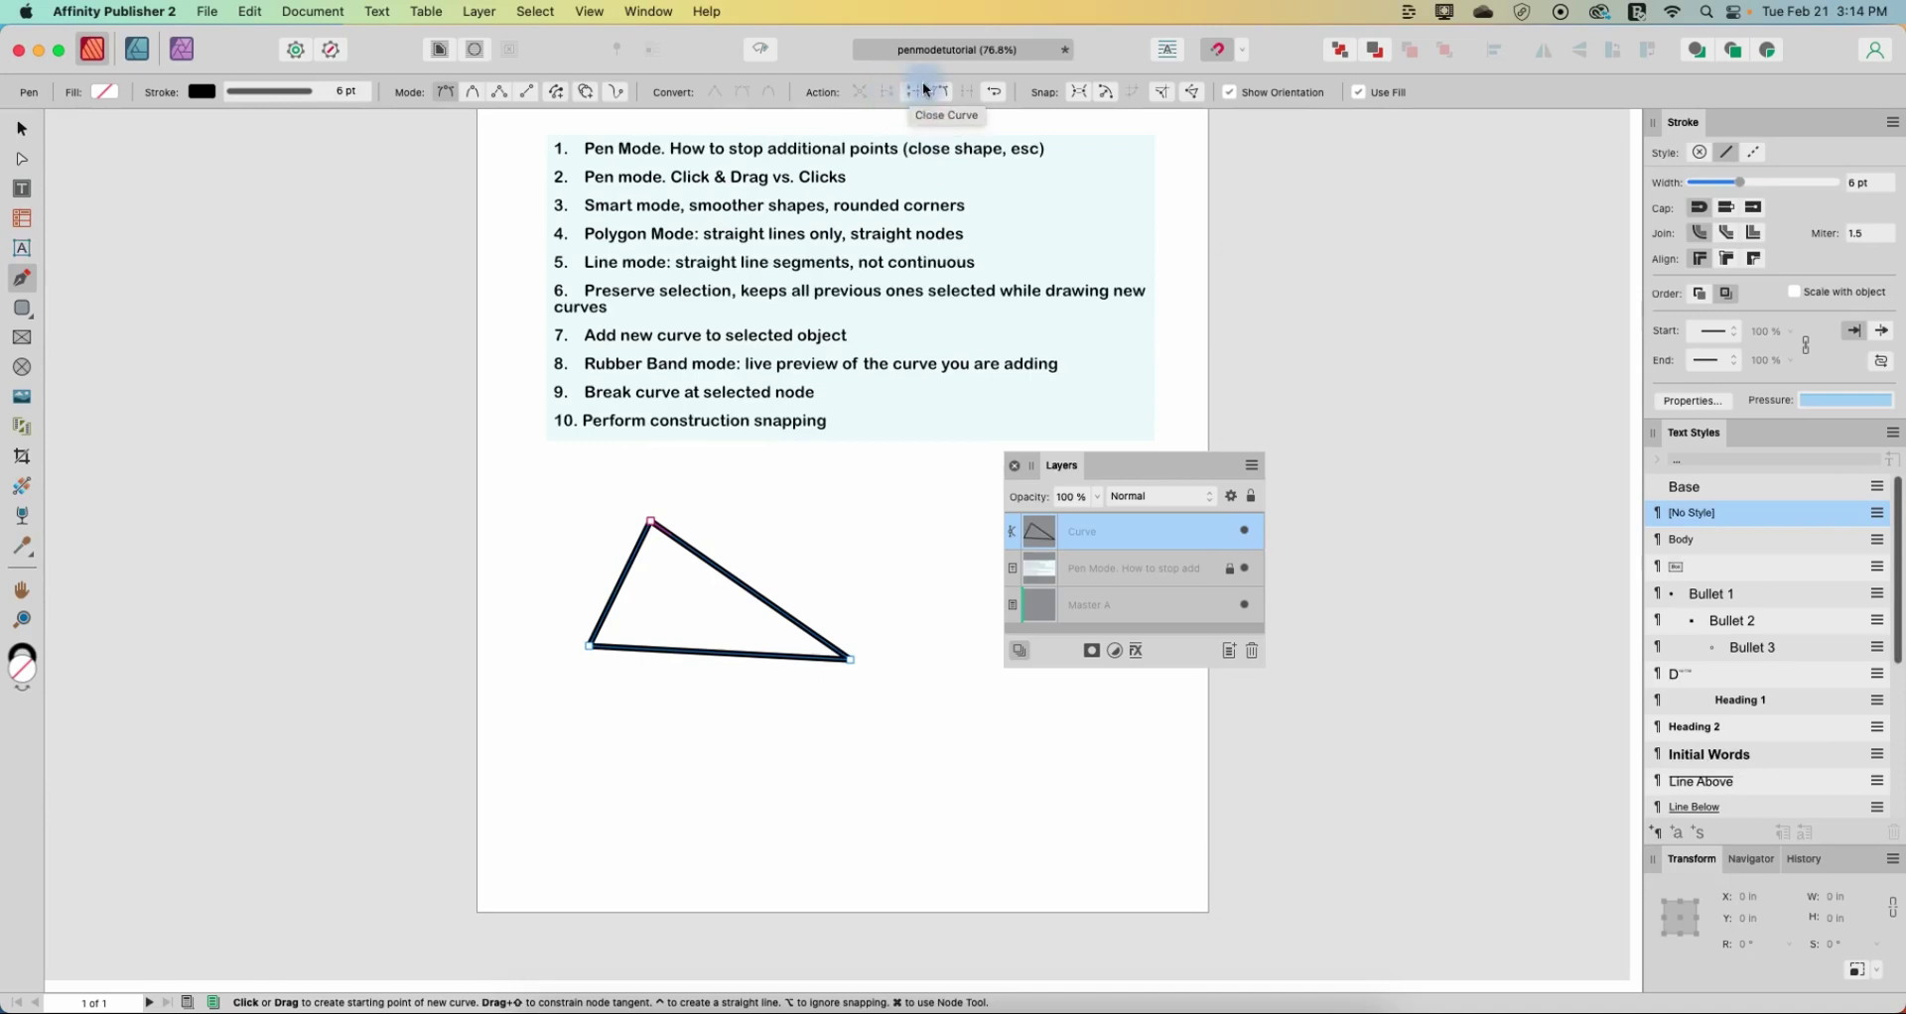
{"action": "left_click_drag", "start_coordinate": [650, 520], "coordinate": [721, 508]}
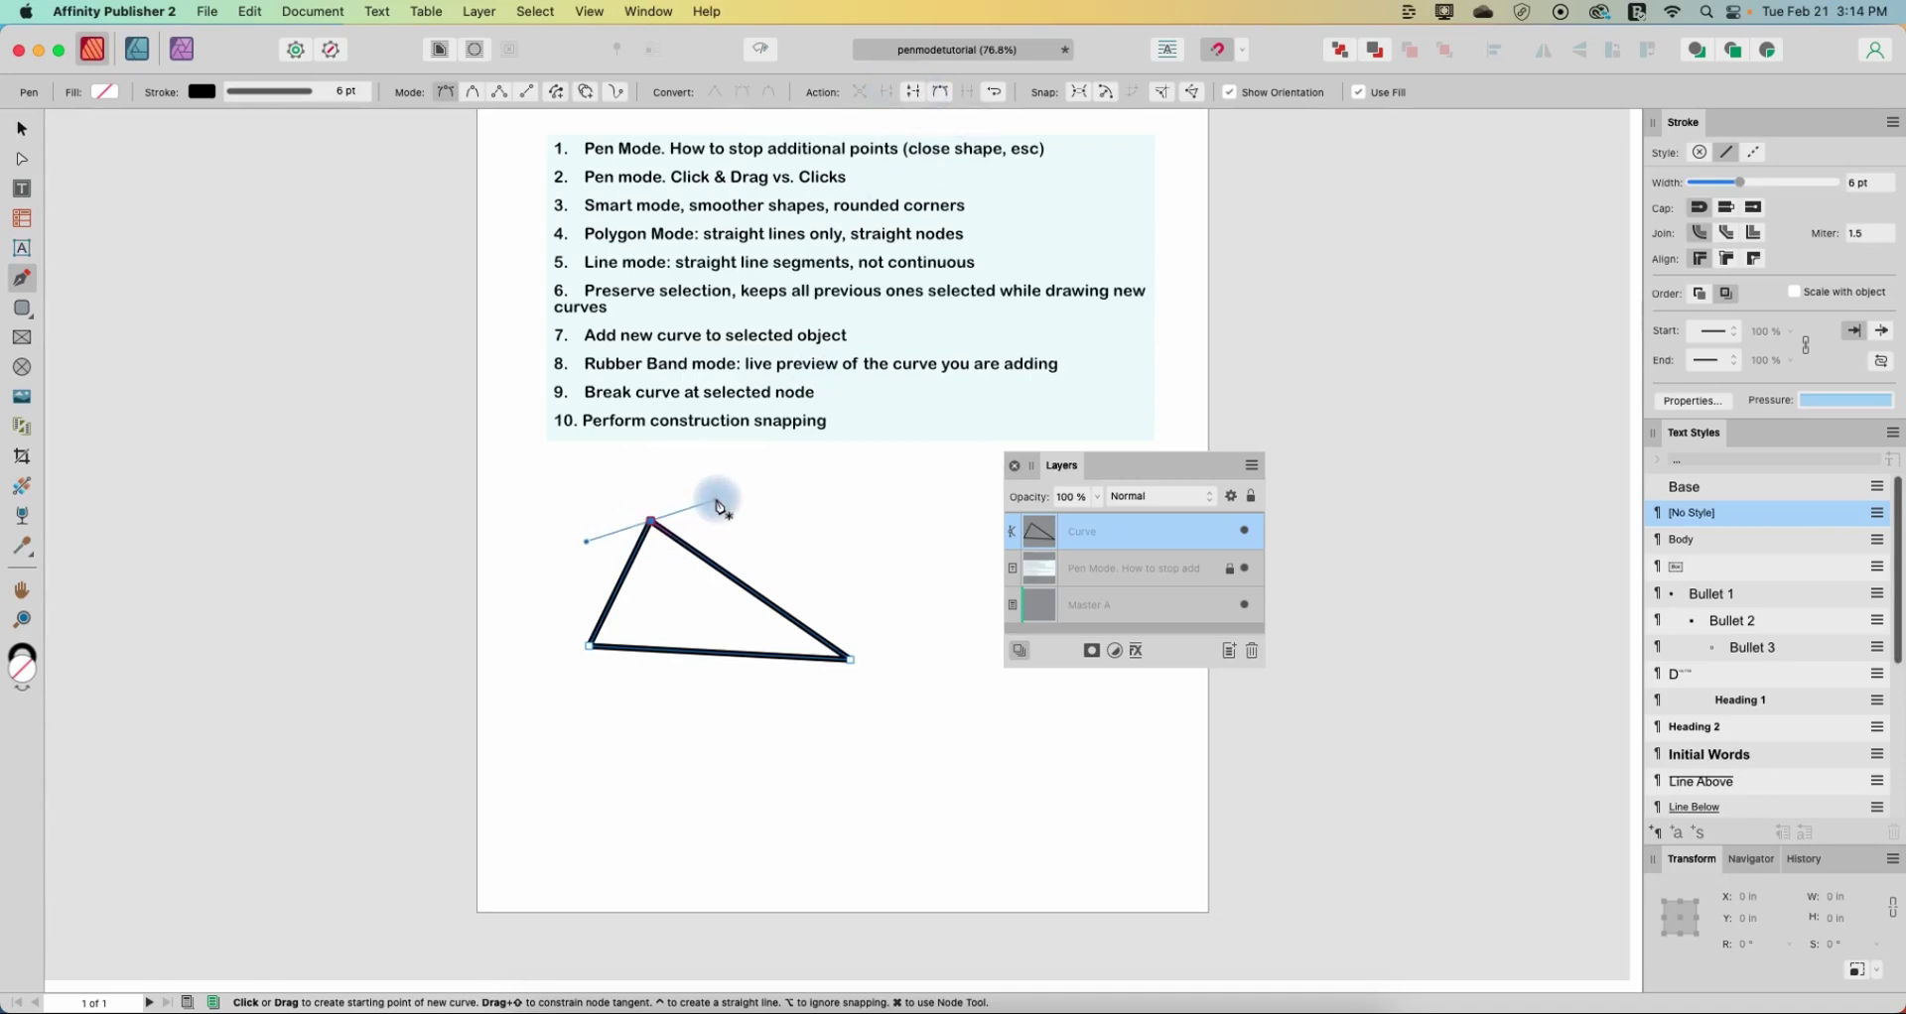
{"action": "left_click", "coordinate": [22, 159]}
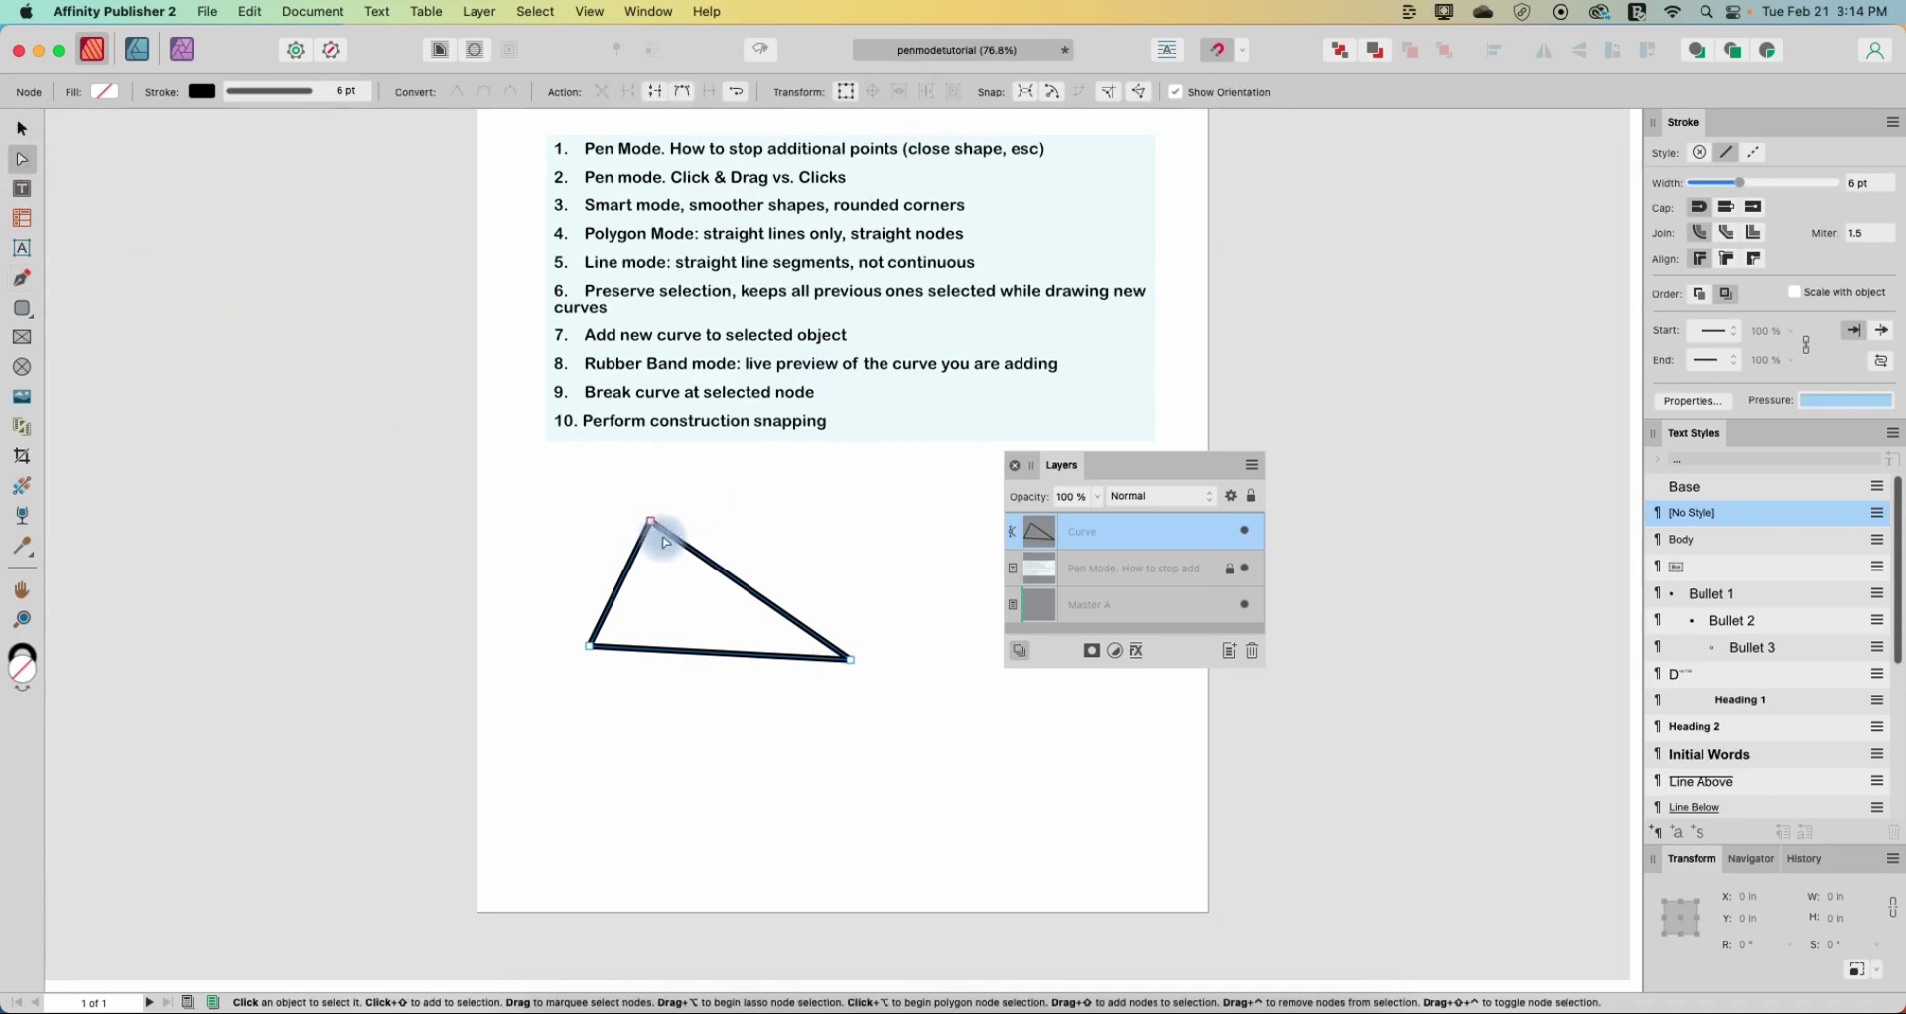
{"action": "left_click_drag", "start_coordinate": [651, 520], "coordinate": [800, 510]}
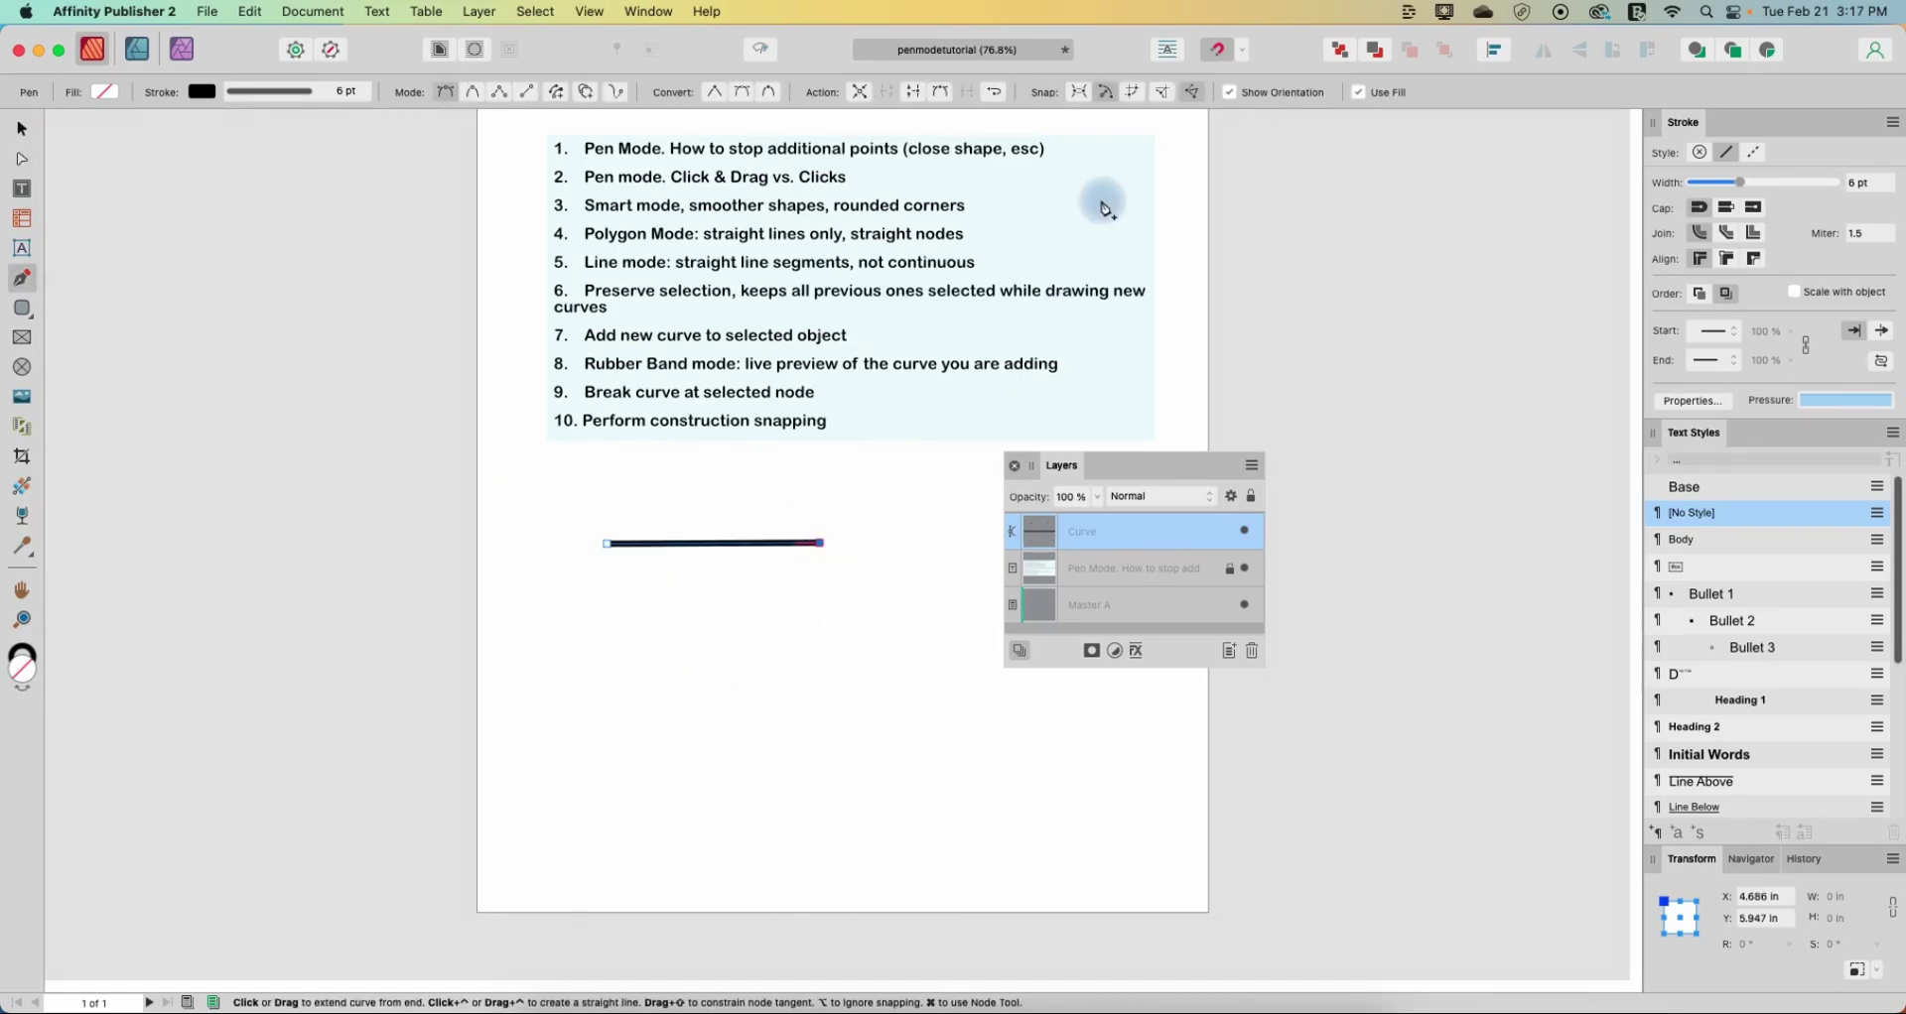
- Enable Perform construction snapping and draw a triangle snapping to its top corner
{"action": "left_click", "coordinate": [1107, 96]}
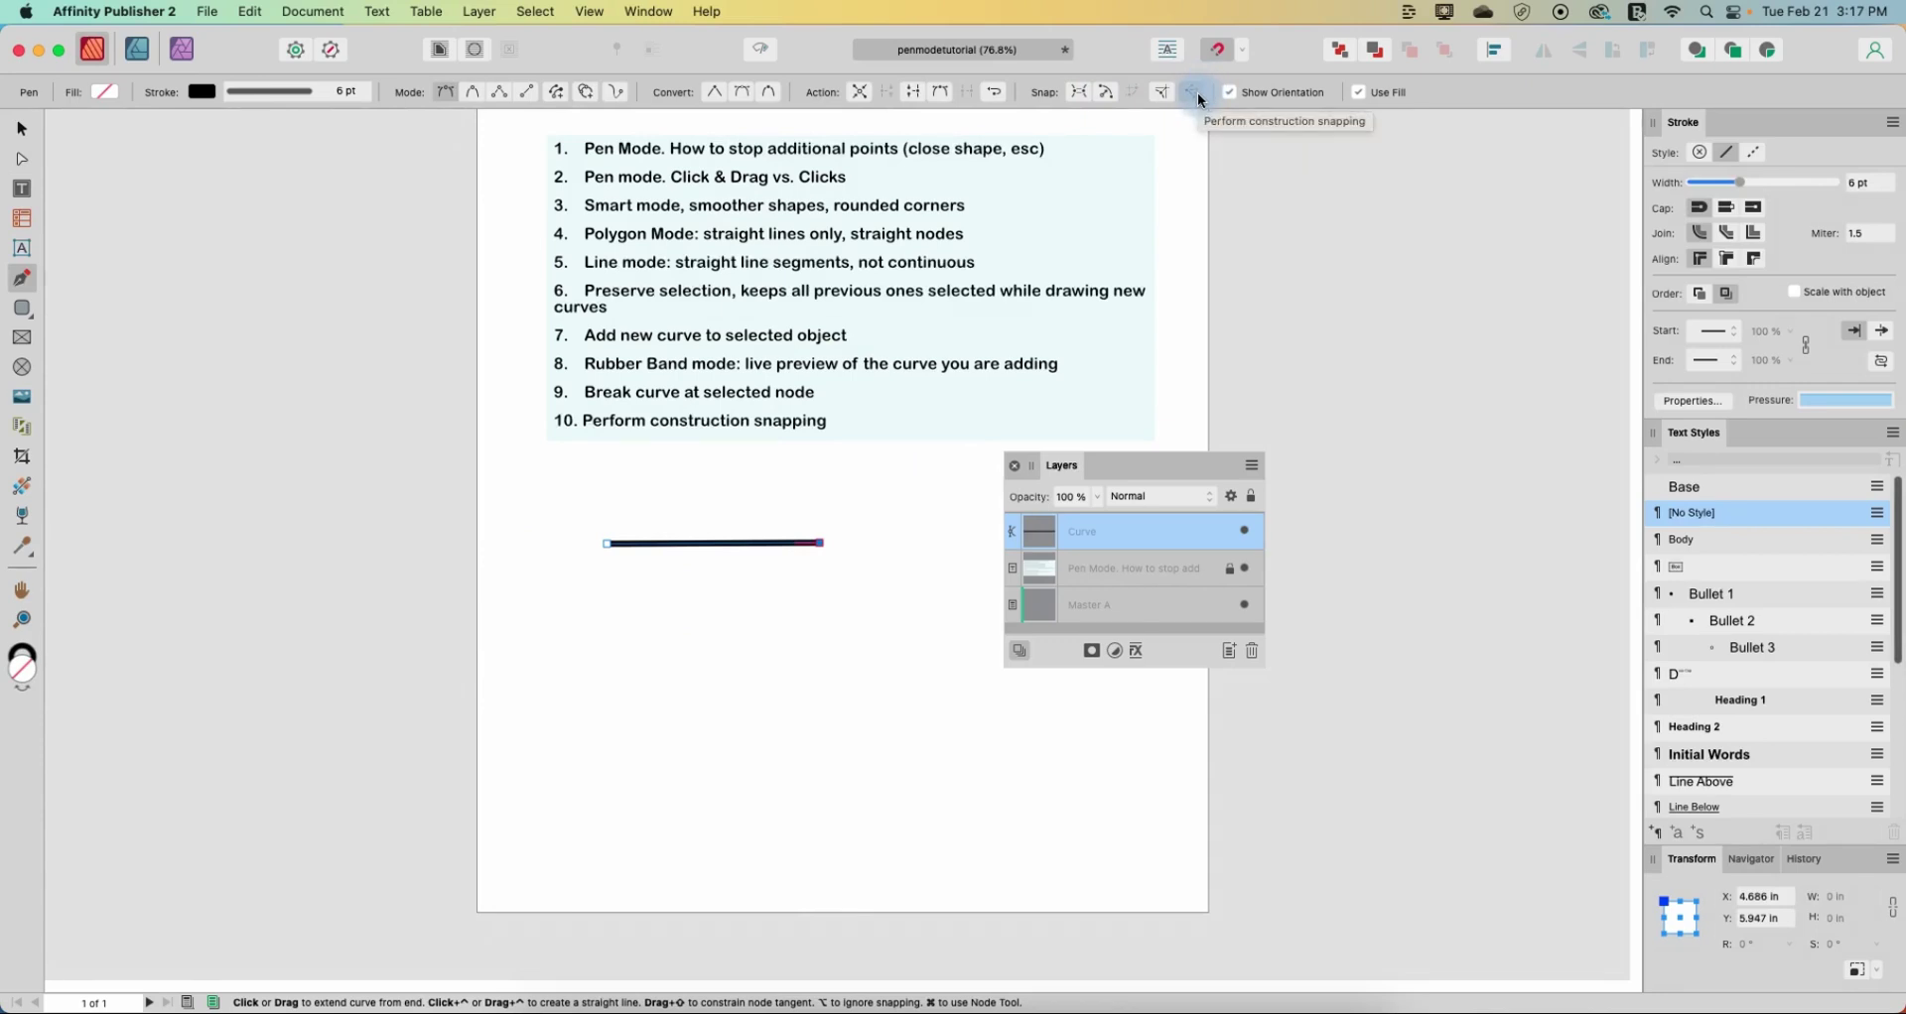
{"action": "left_click", "coordinate": [1196, 96]}
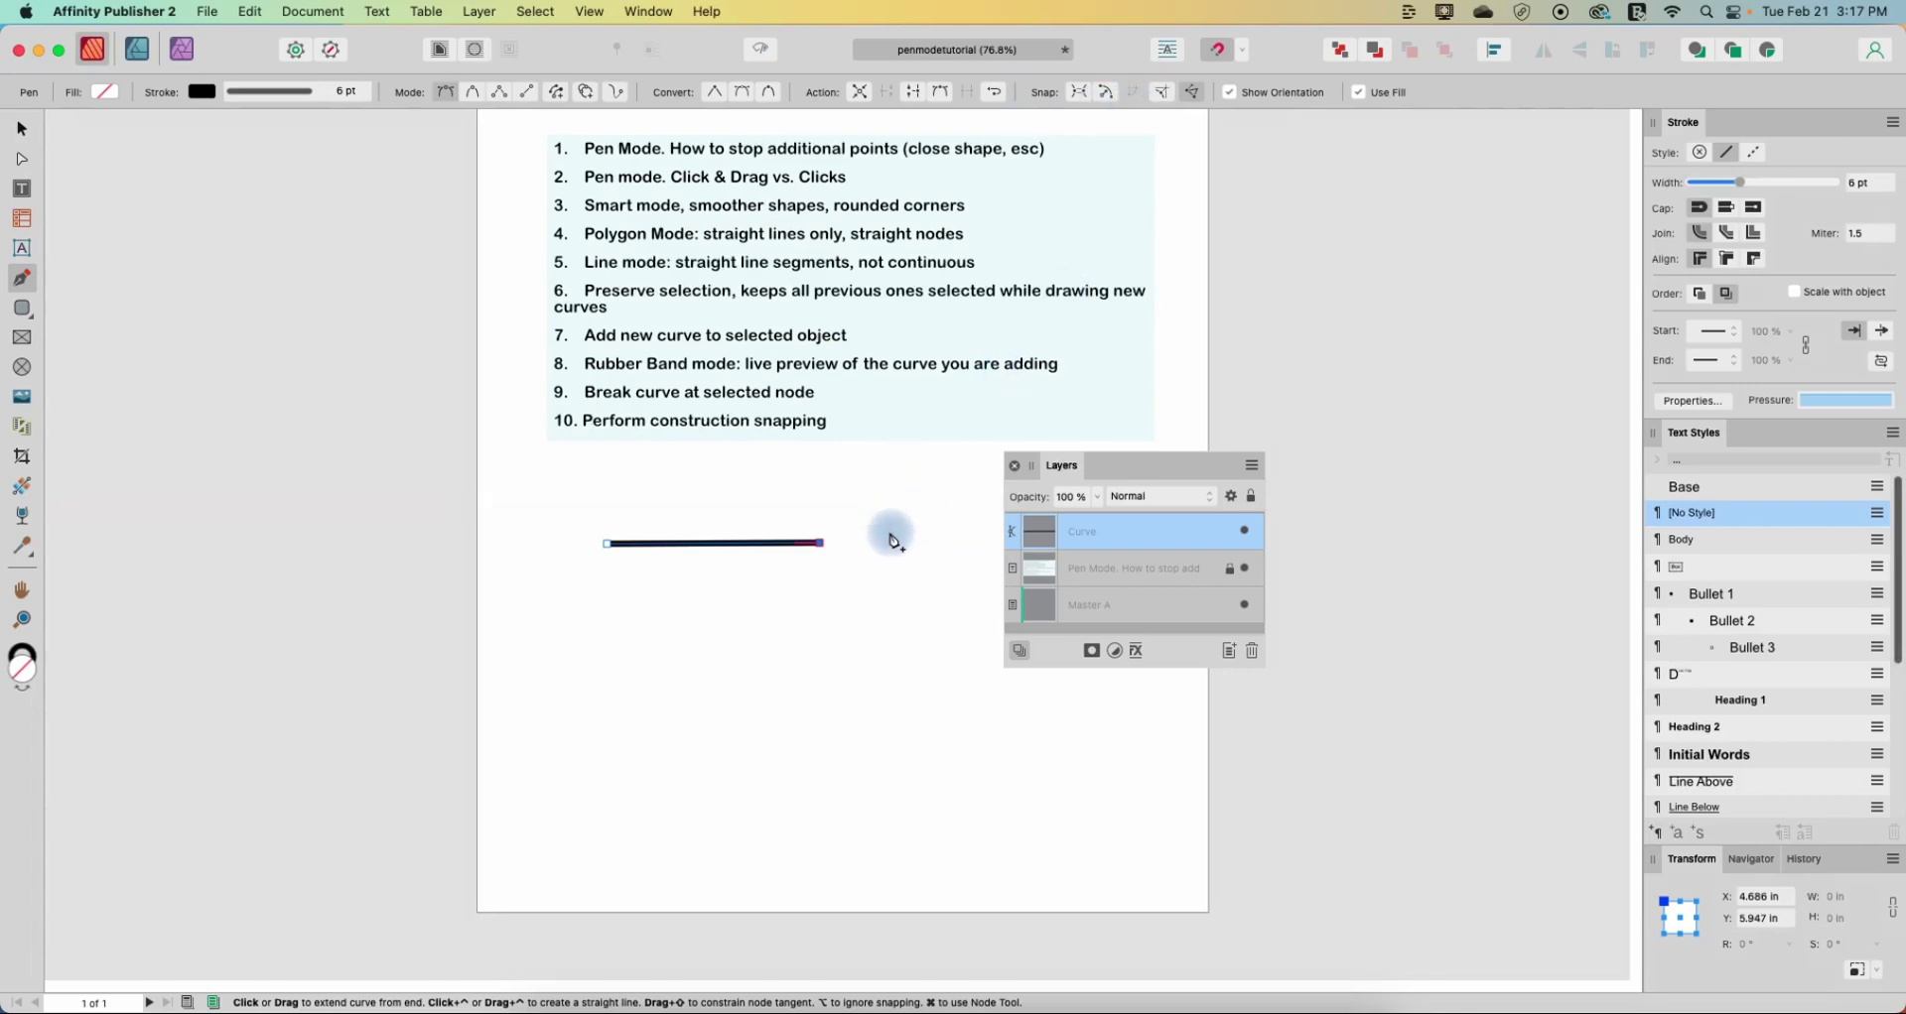
{"action": "left_click", "coordinate": [727, 466]}
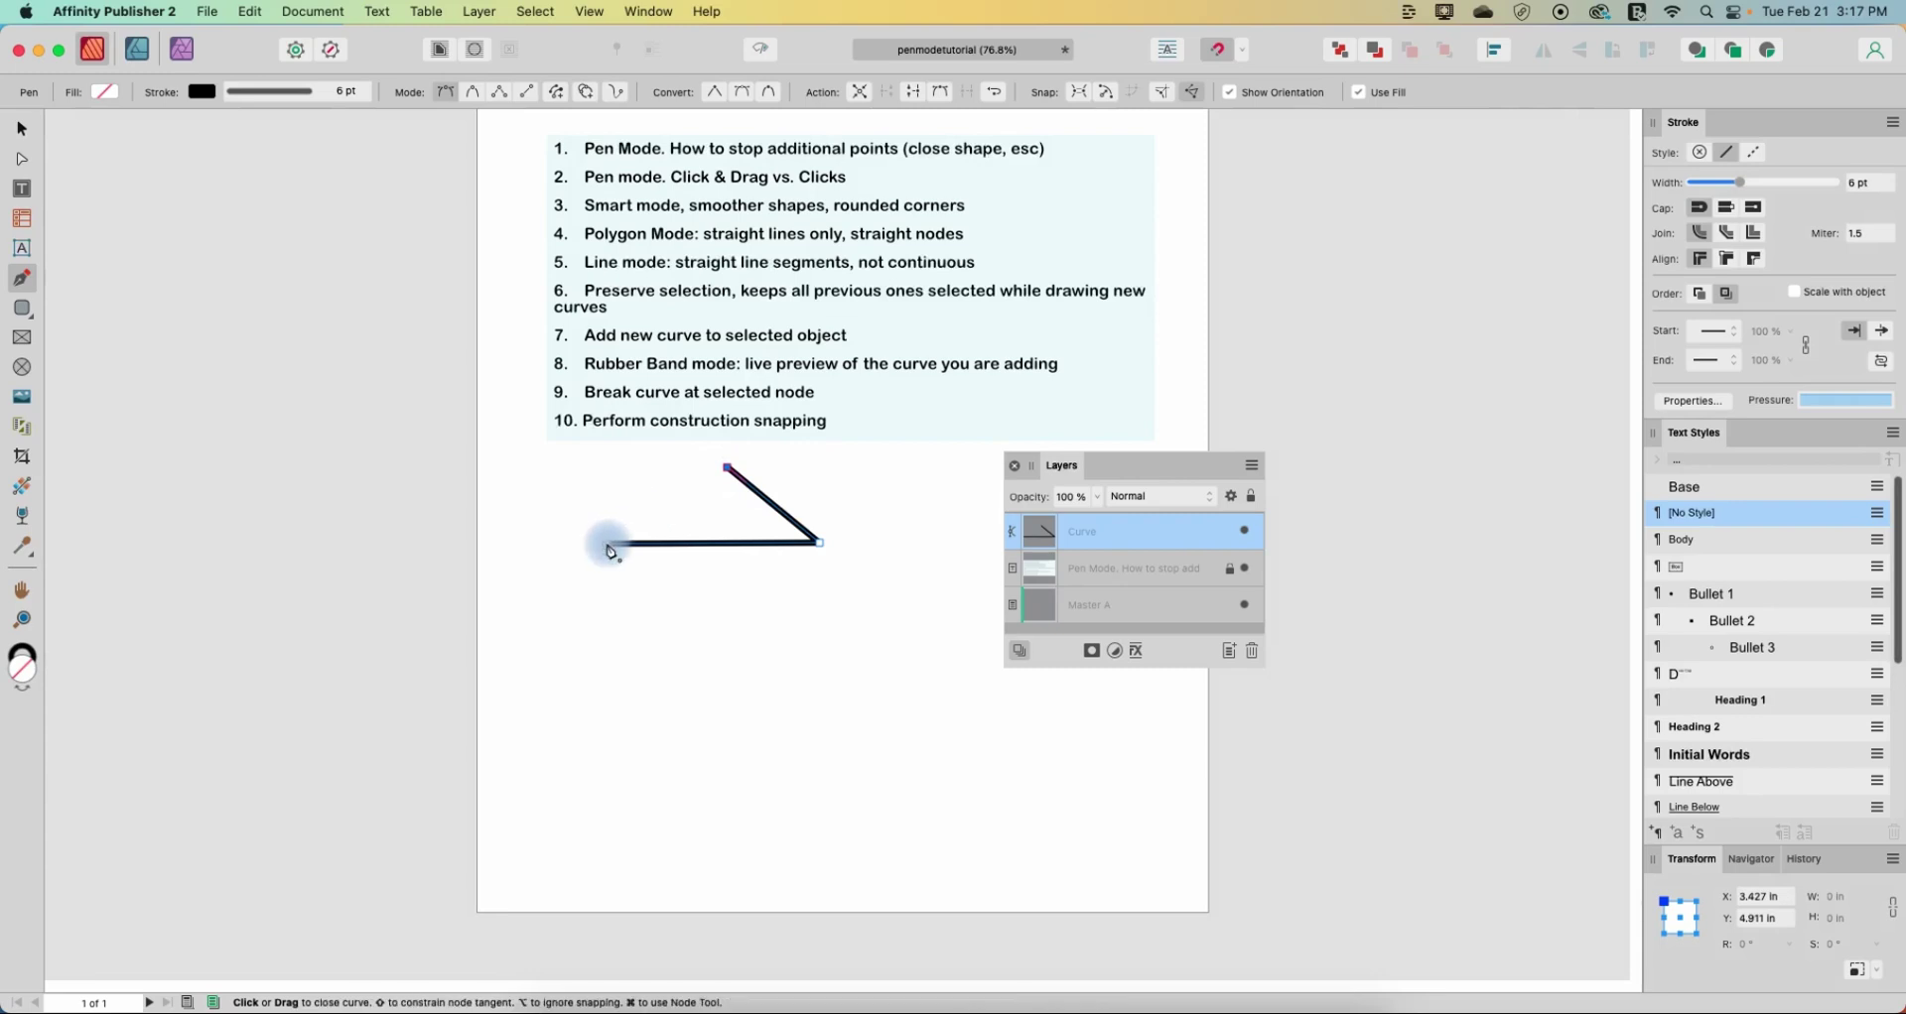
{"action": "left_click", "coordinate": [609, 548]}
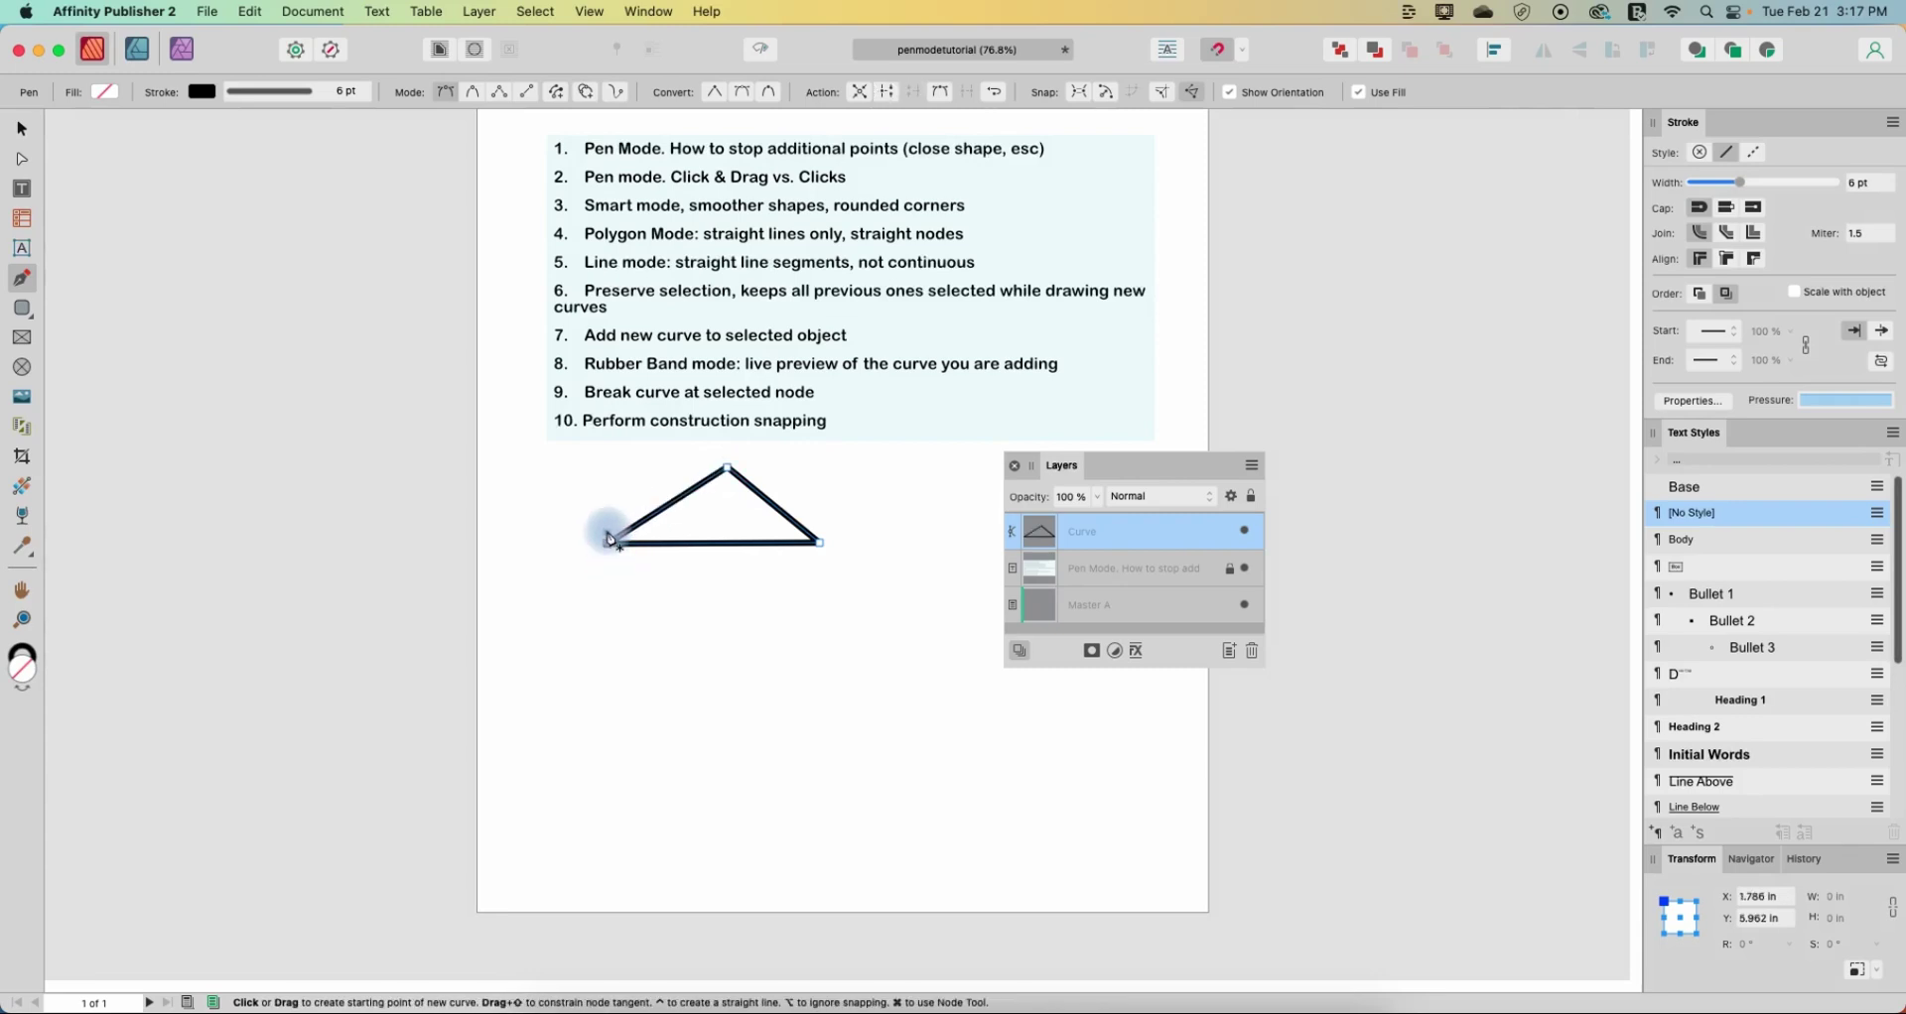
{"action": "left_click", "coordinate": [1773, 1003]}
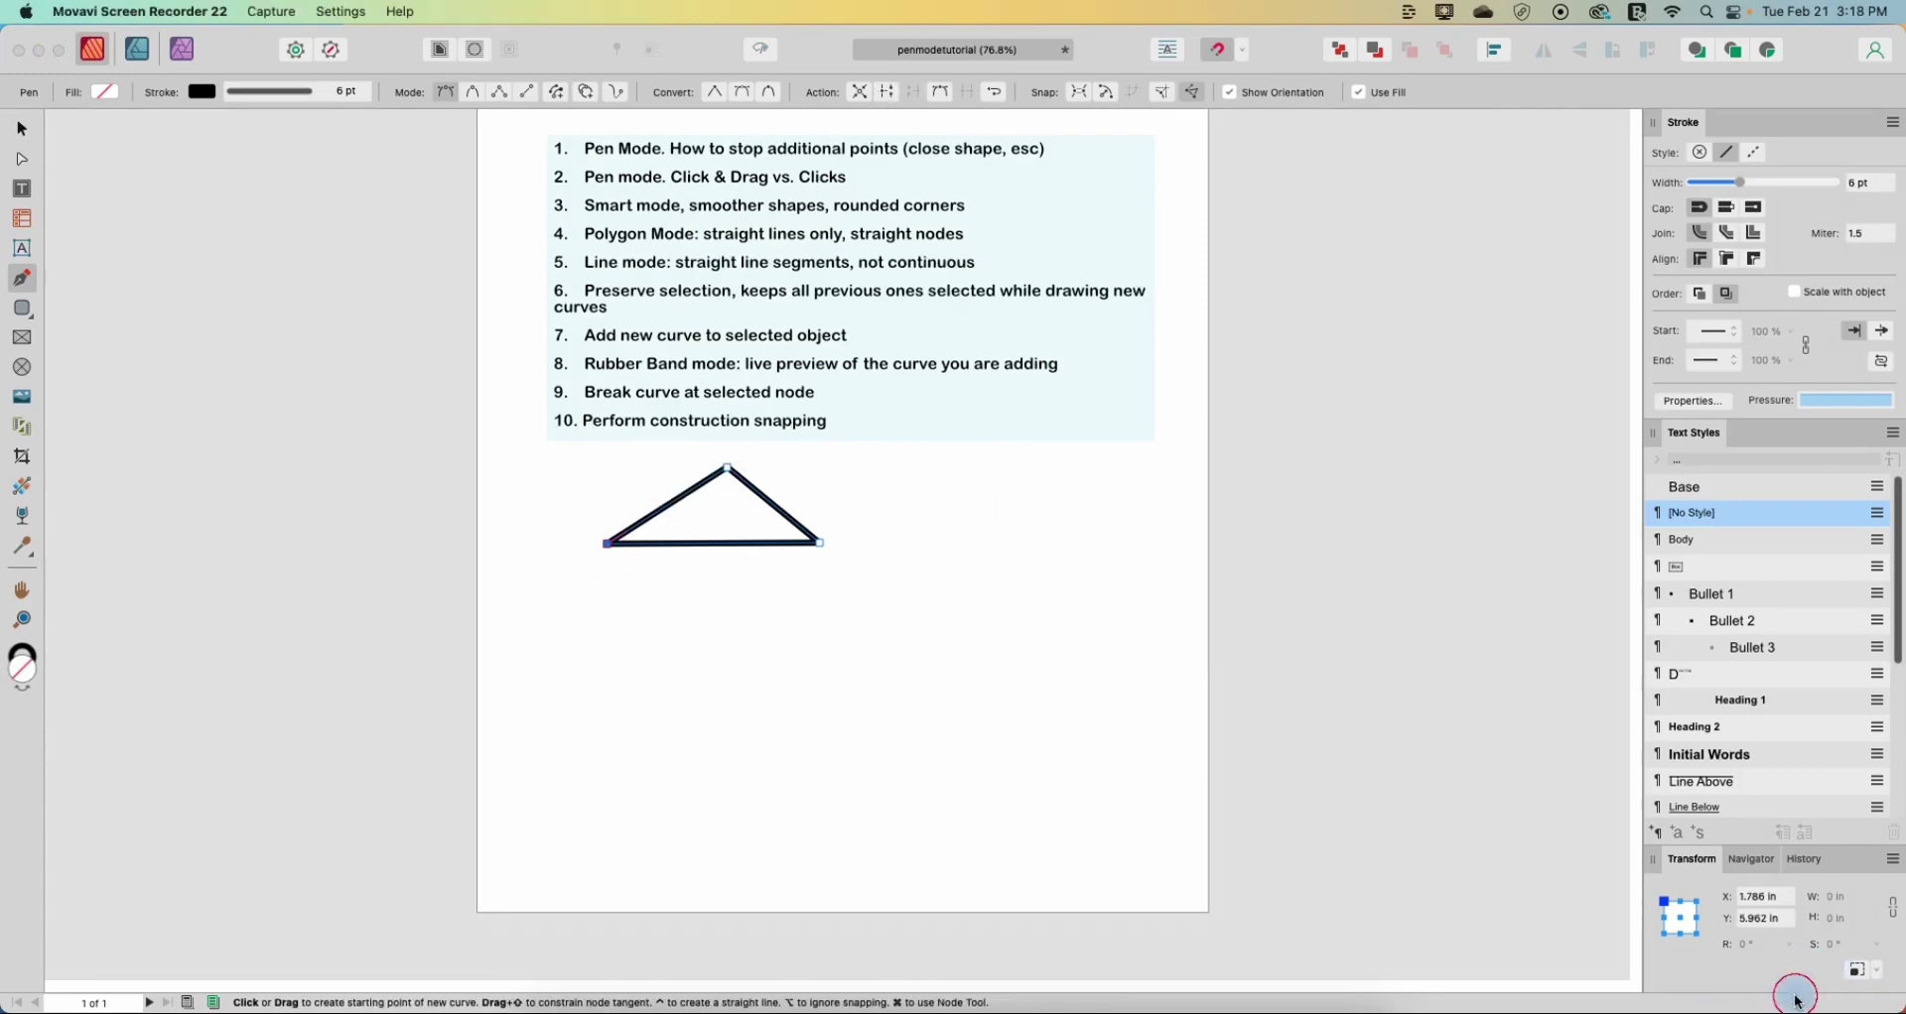
{"action": "left_click", "coordinate": [865, 486]}
{"action": "left_click", "coordinate": [735, 469]}
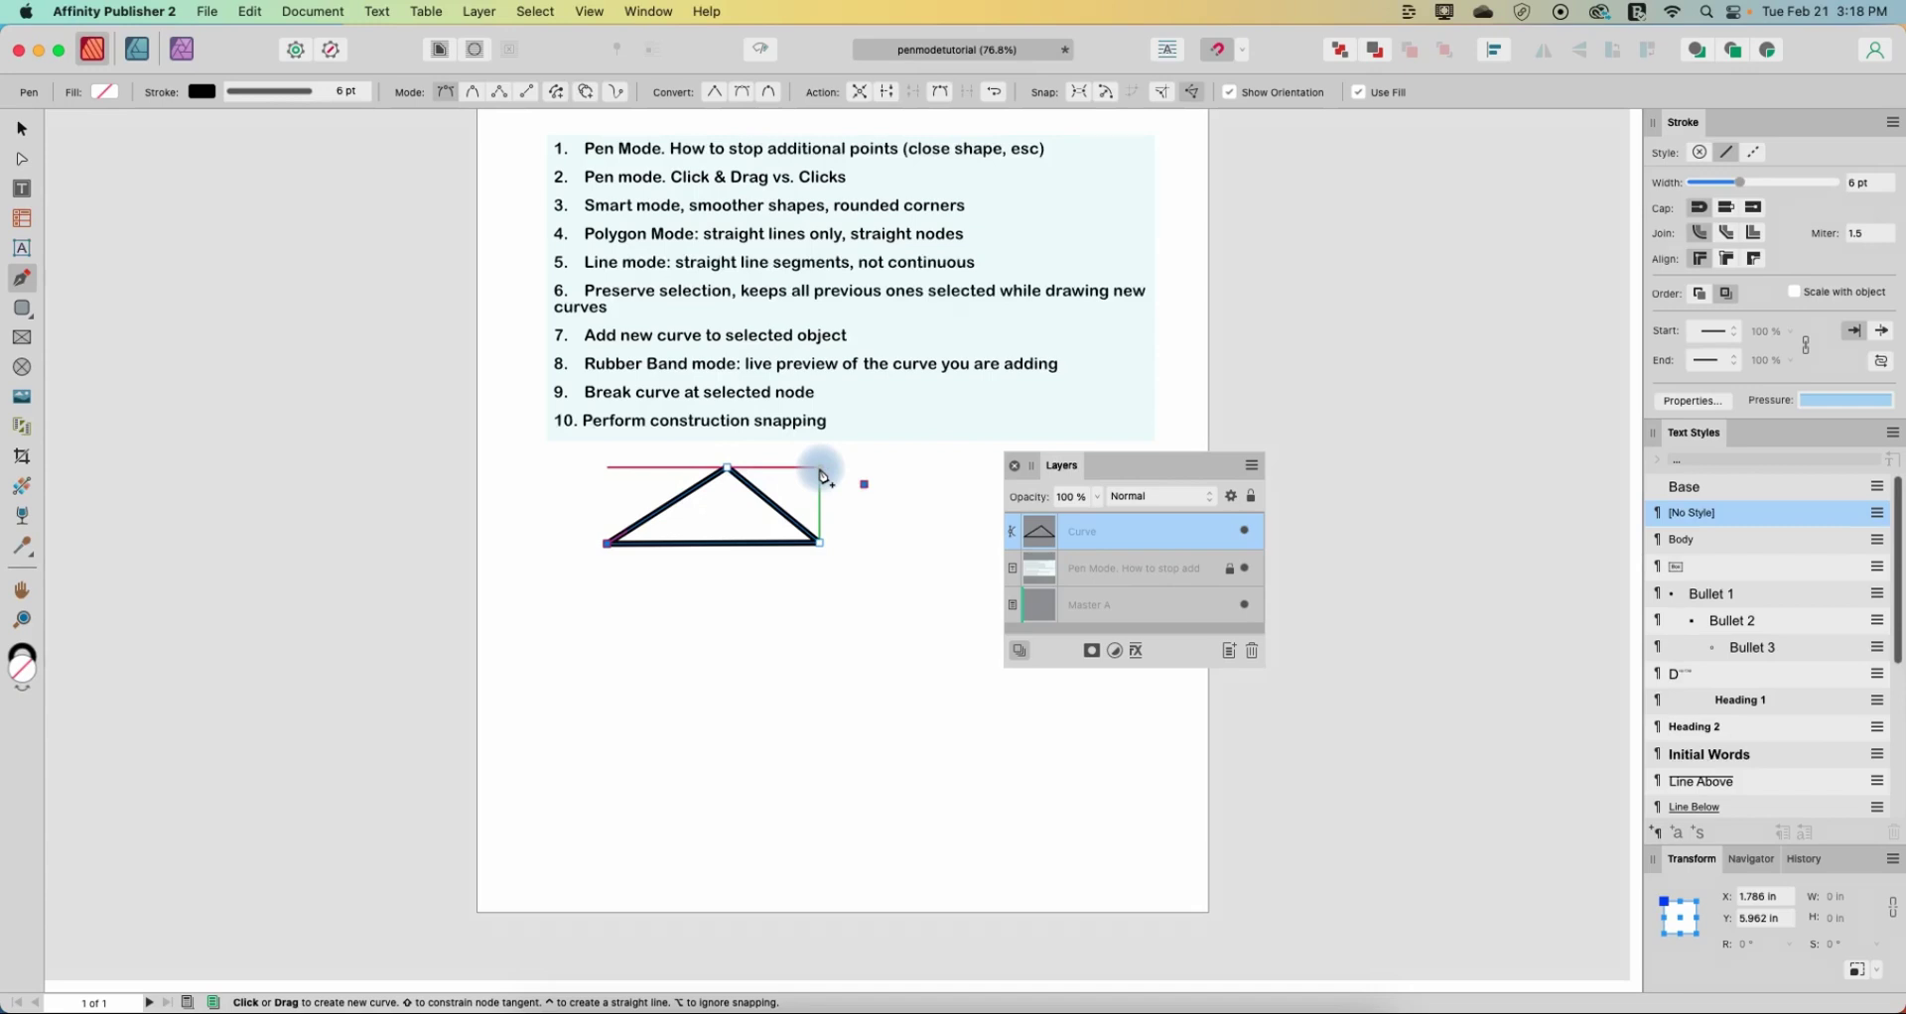
- Draw a small triangle aligned to the first one's nodes, plus an L-shaped path, and select it
{"action": "left_click", "coordinate": [819, 475]}
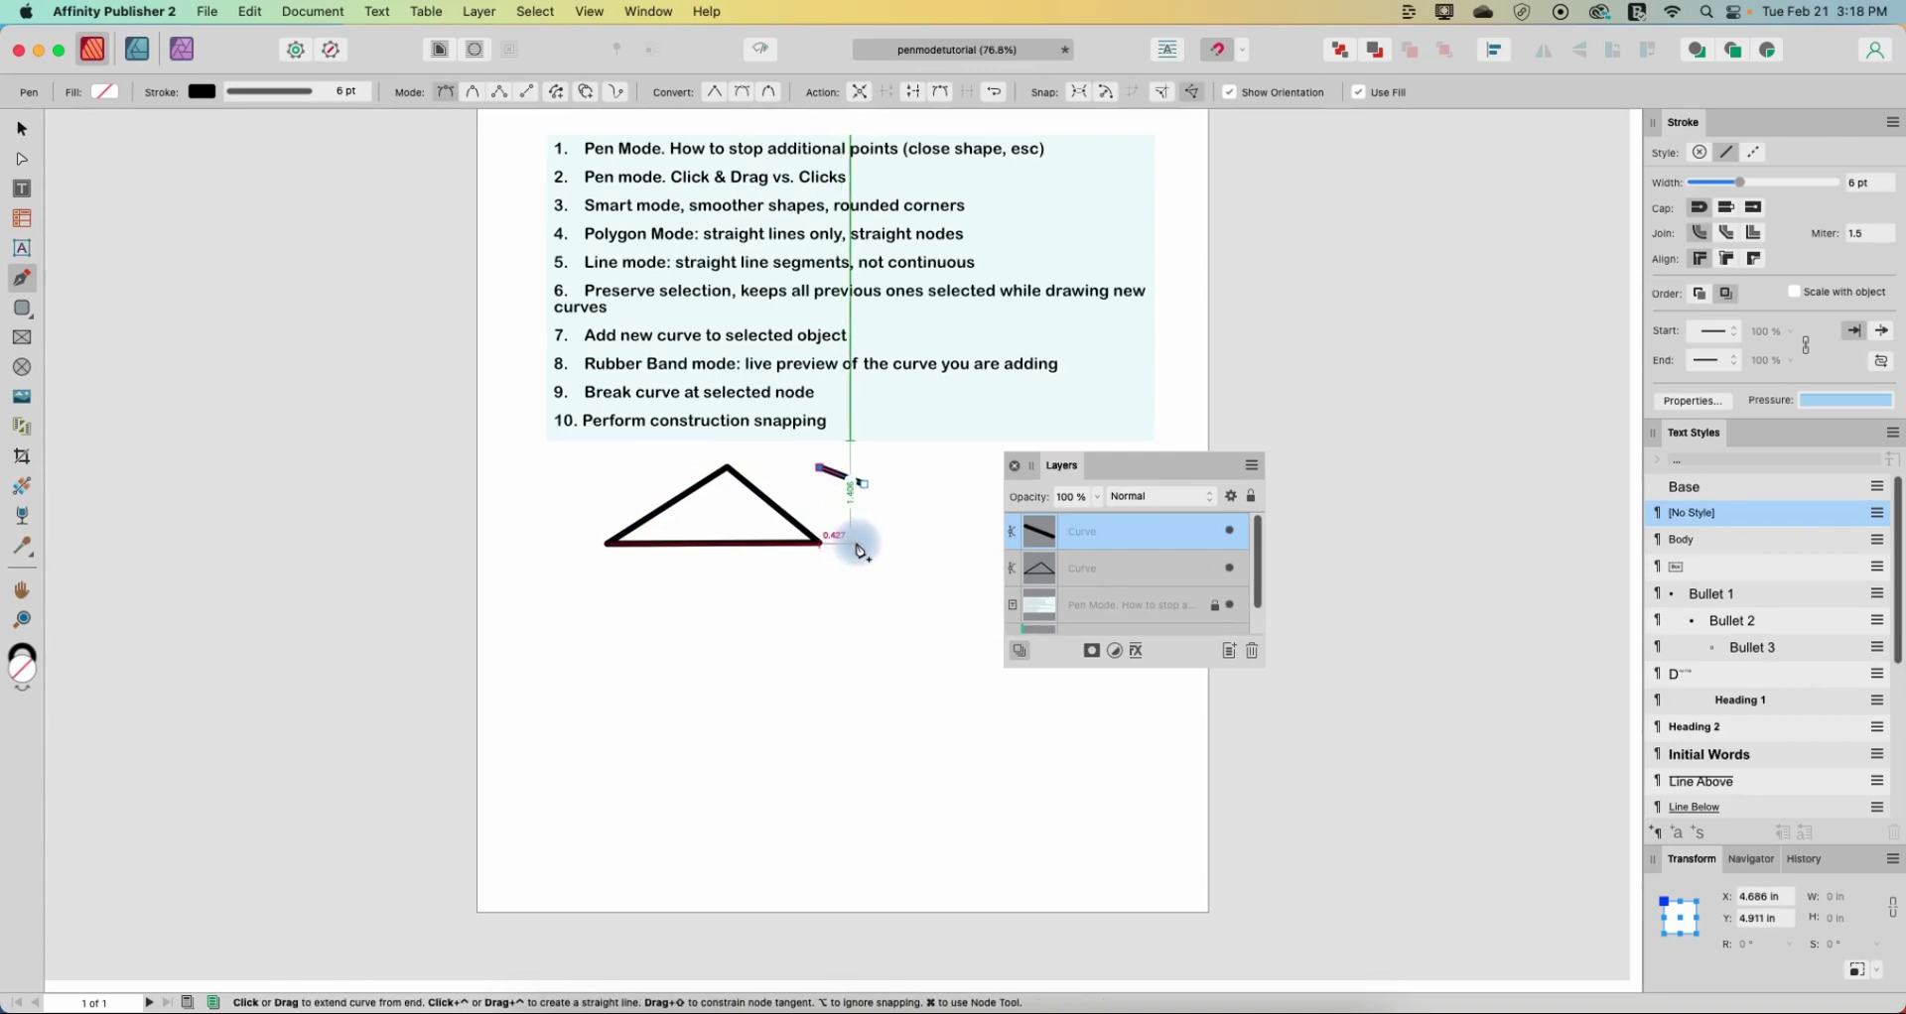
{"action": "left_click", "coordinate": [861, 545]}
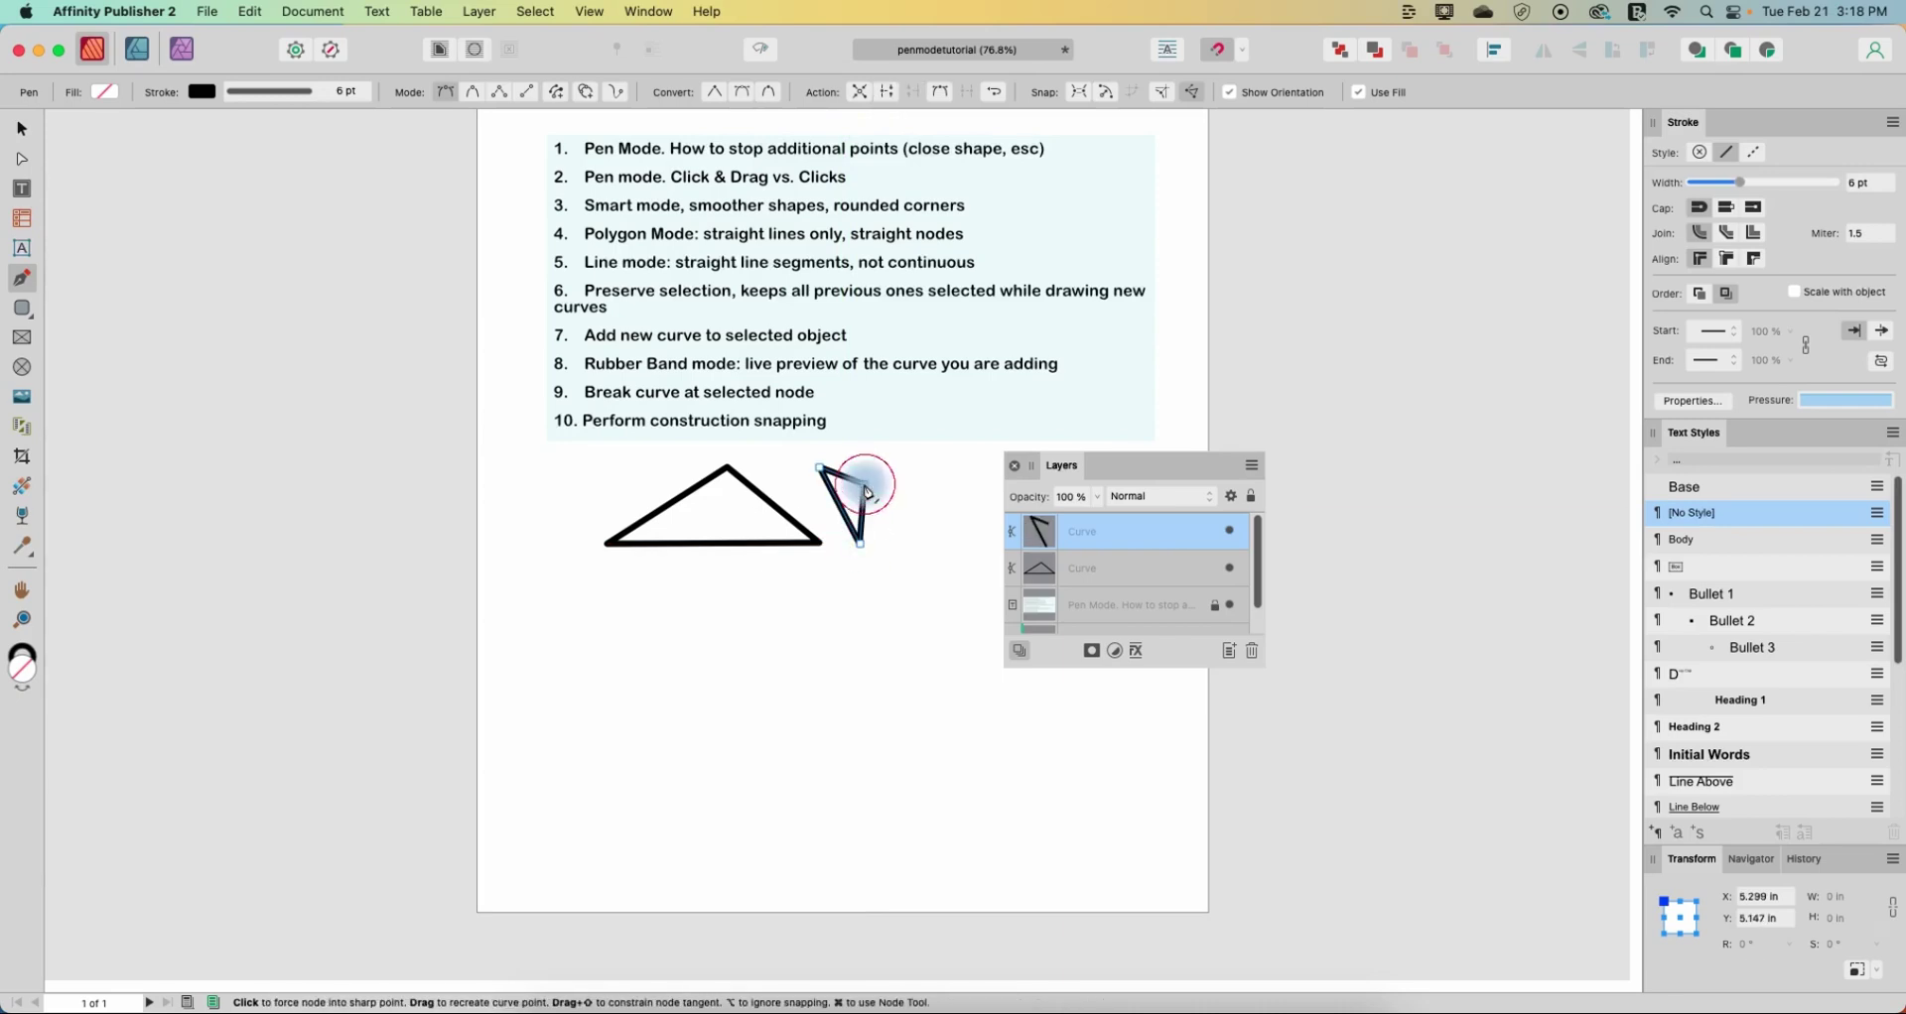
{"action": "left_click", "coordinate": [865, 484]}
{"action": "left_click", "coordinate": [916, 524]}
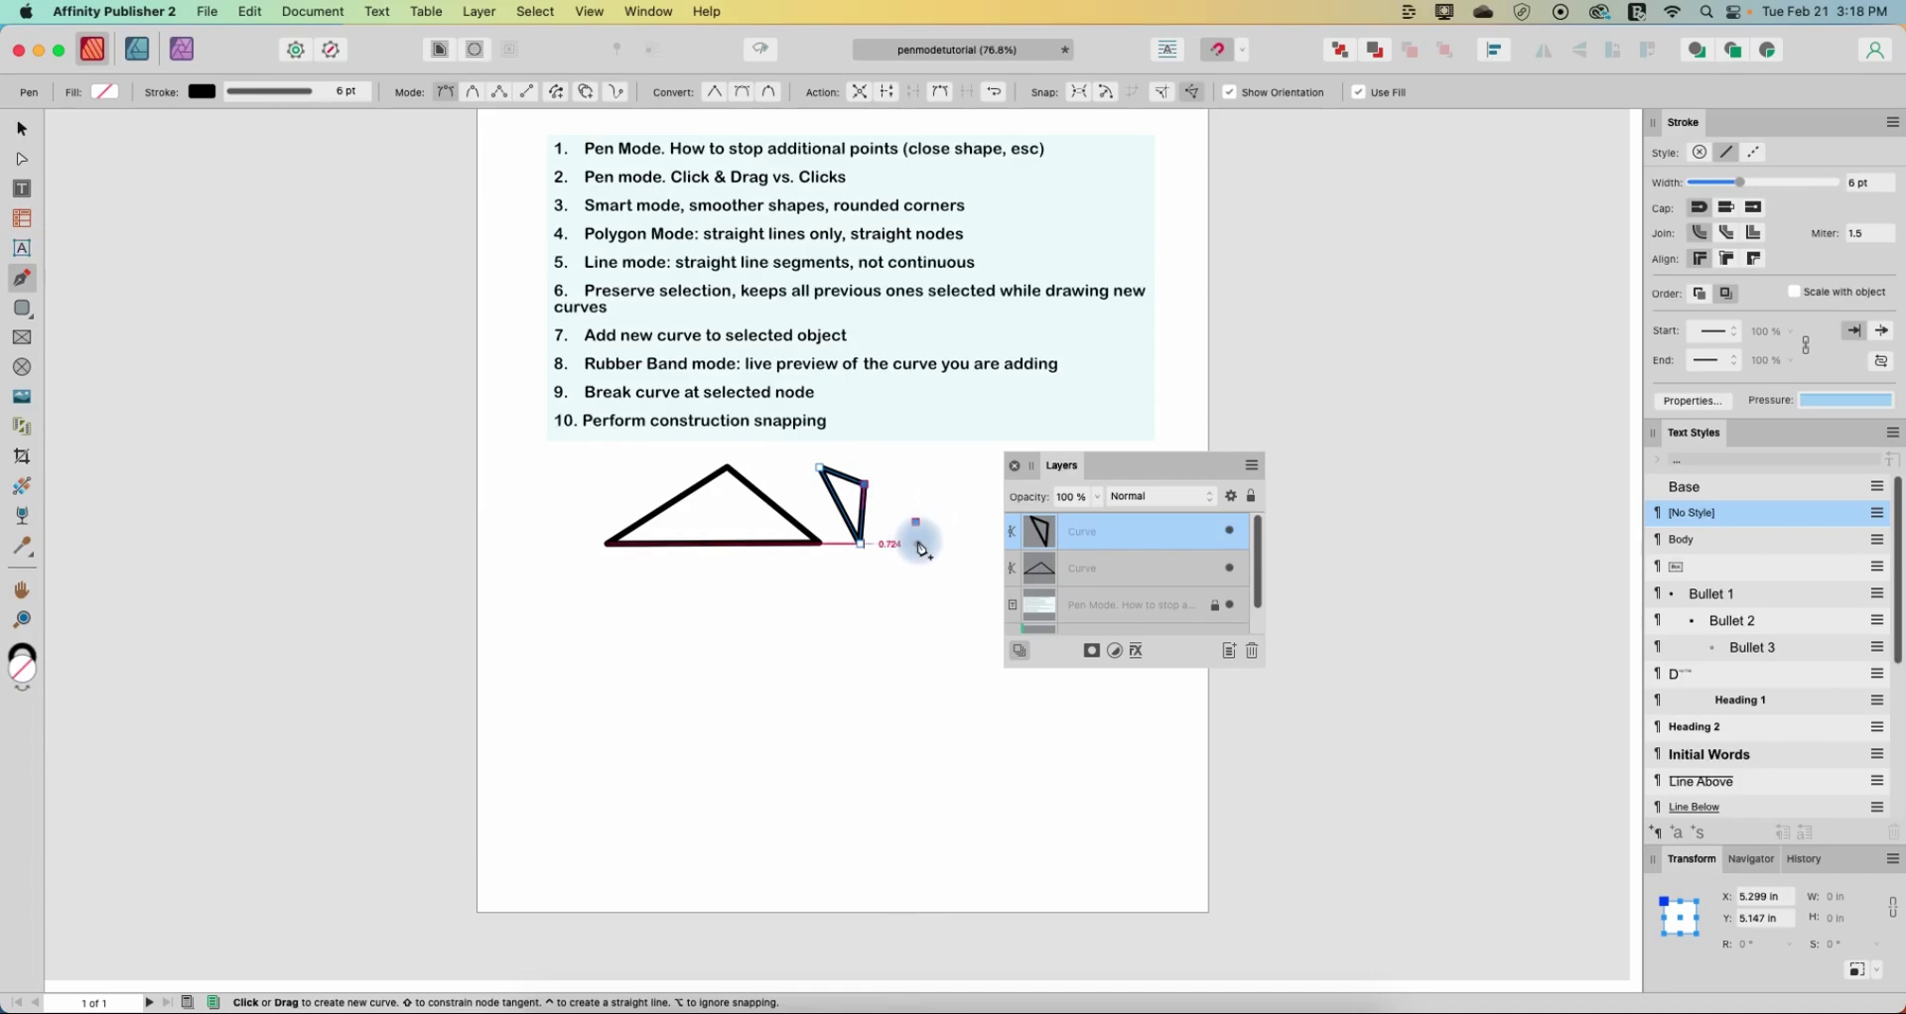
{"action": "left_click_drag", "start_coordinate": [916, 523], "coordinate": [919, 547]}
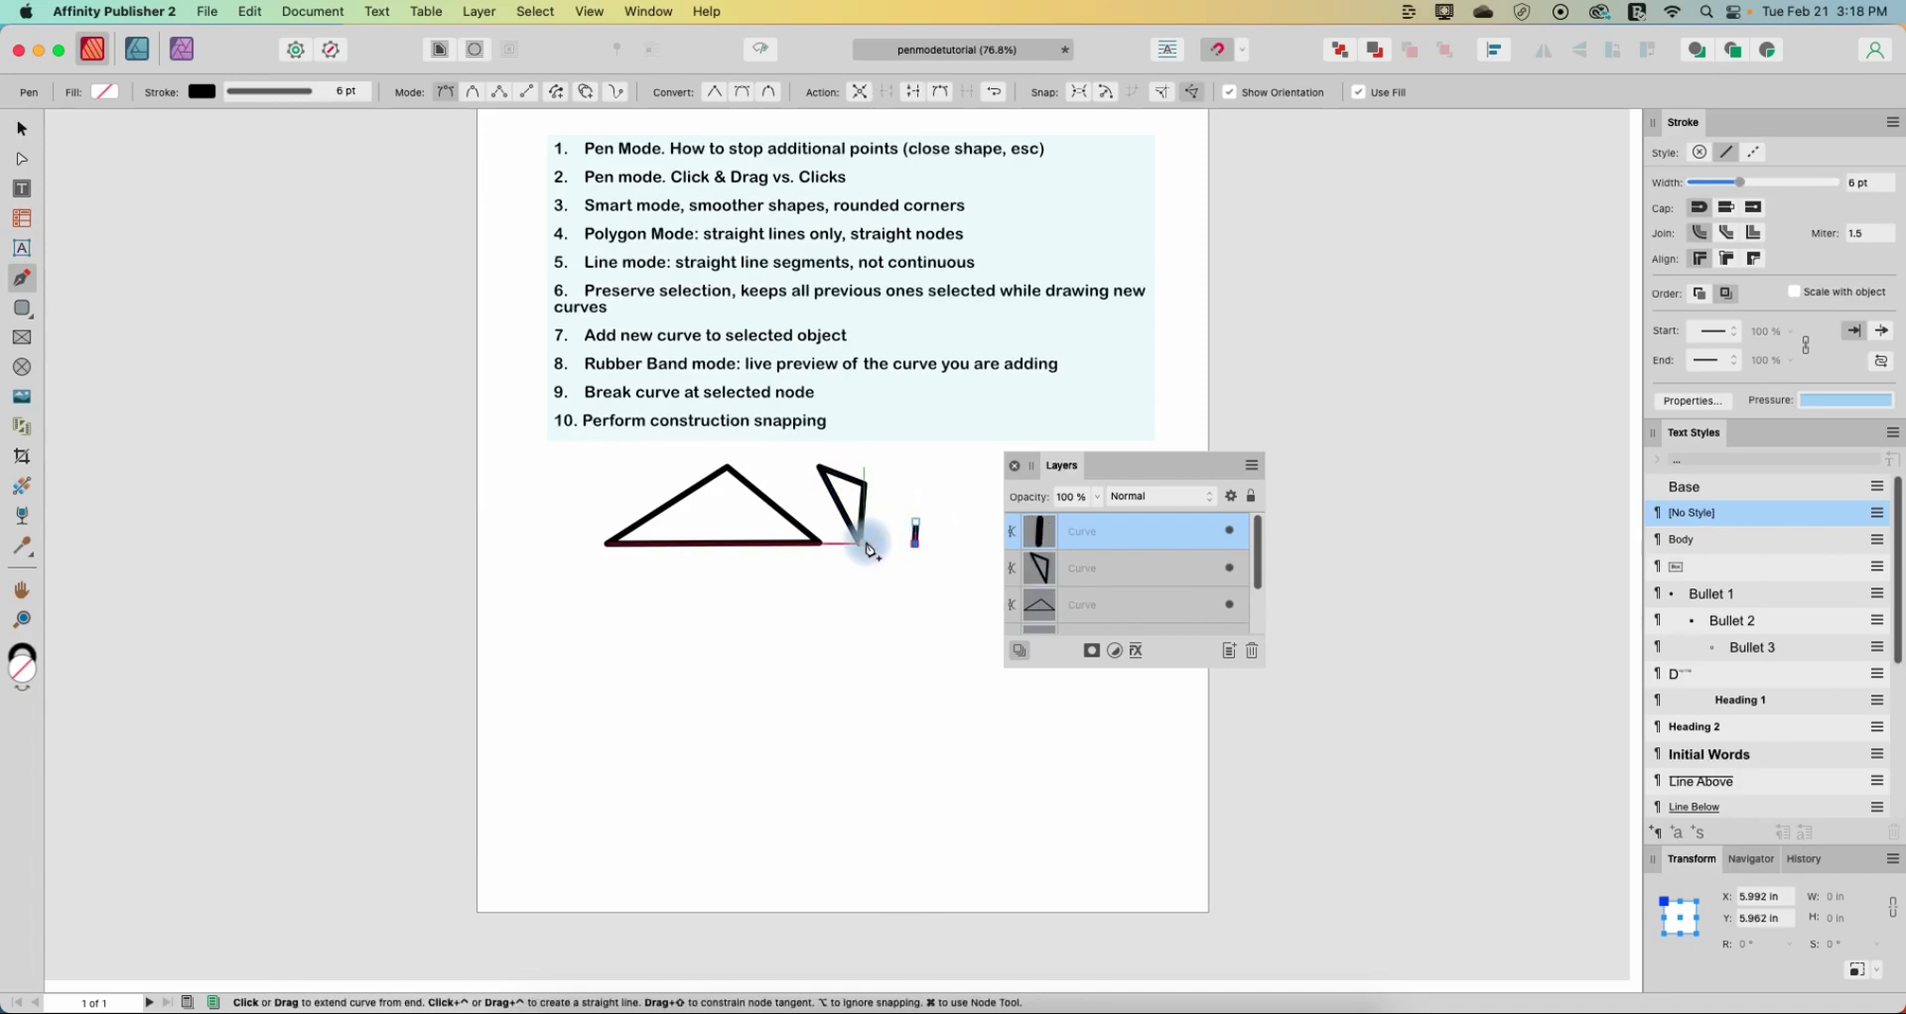
{"action": "left_click", "coordinate": [863, 543]}
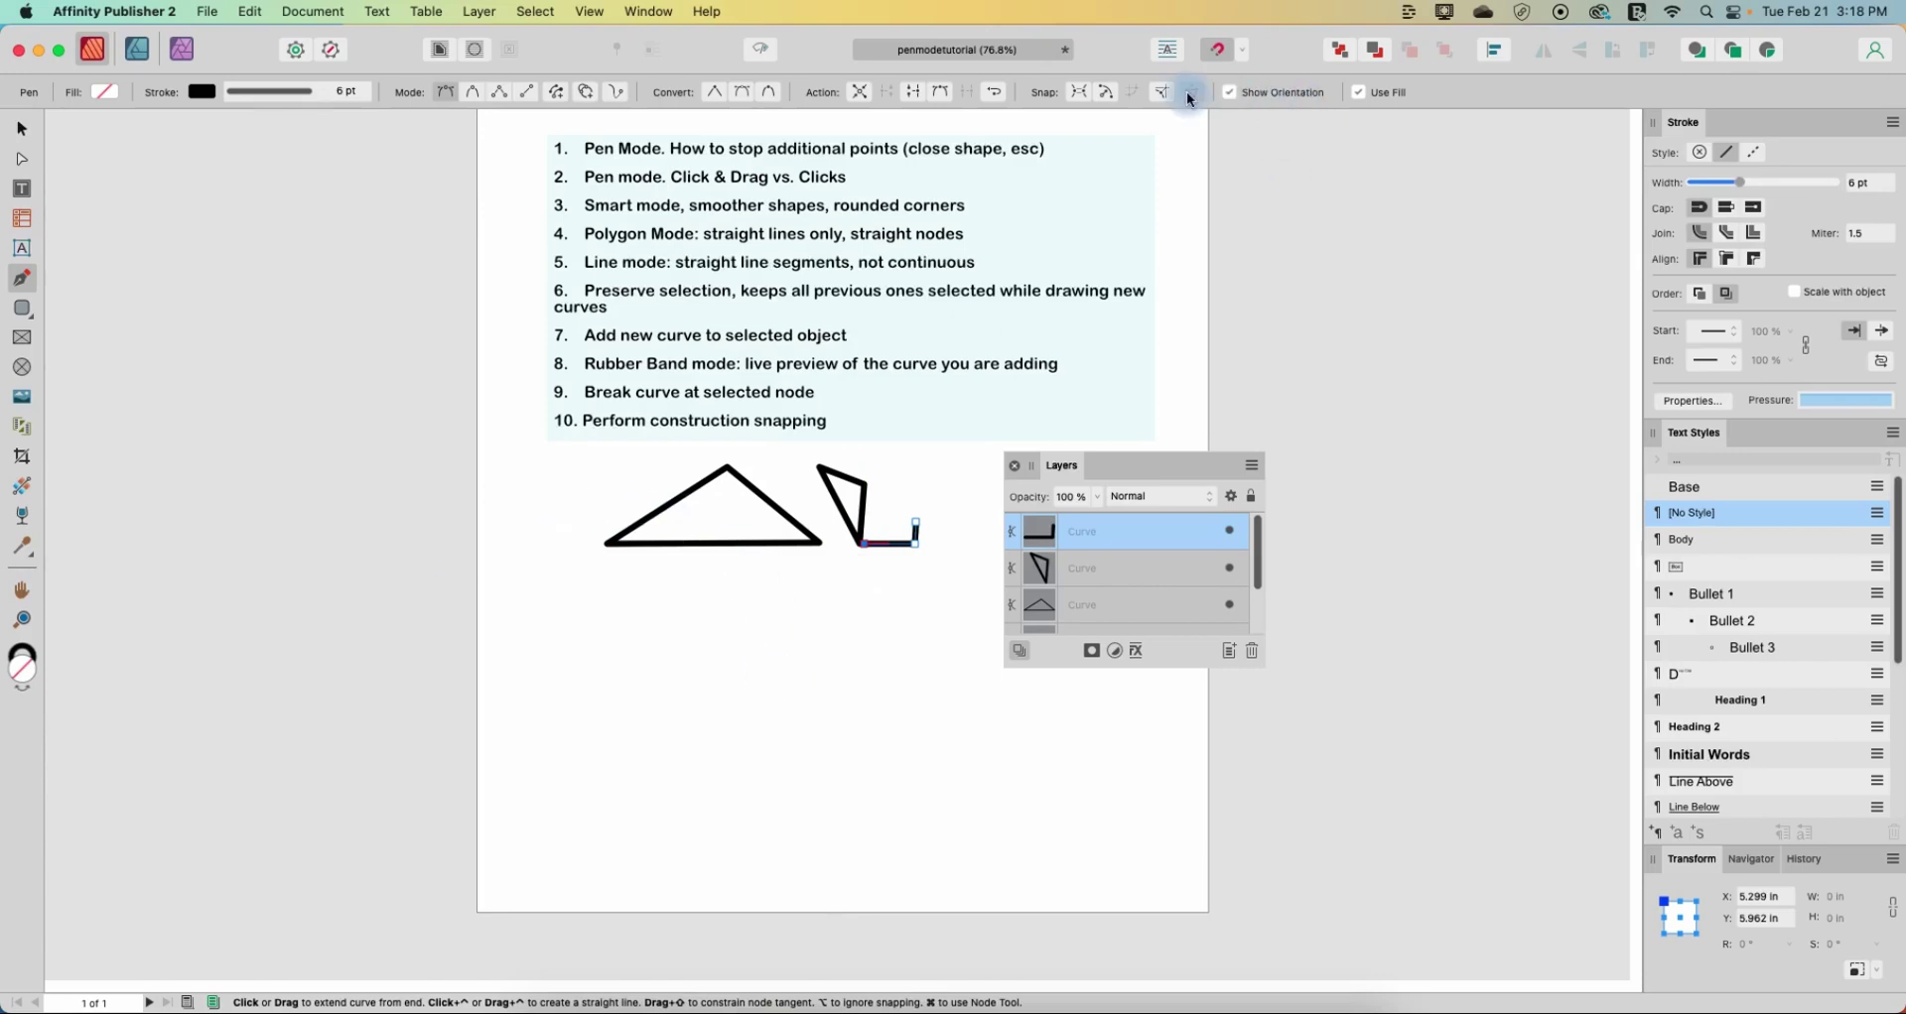
{"action": "key", "text": "v"}
{"action": "left_click_drag", "start_coordinate": [568, 474], "coordinate": [969, 605]}
- Delete the L-shaped path, the small triangle and the large triangle
{"action": "key", "text": "Delete"}
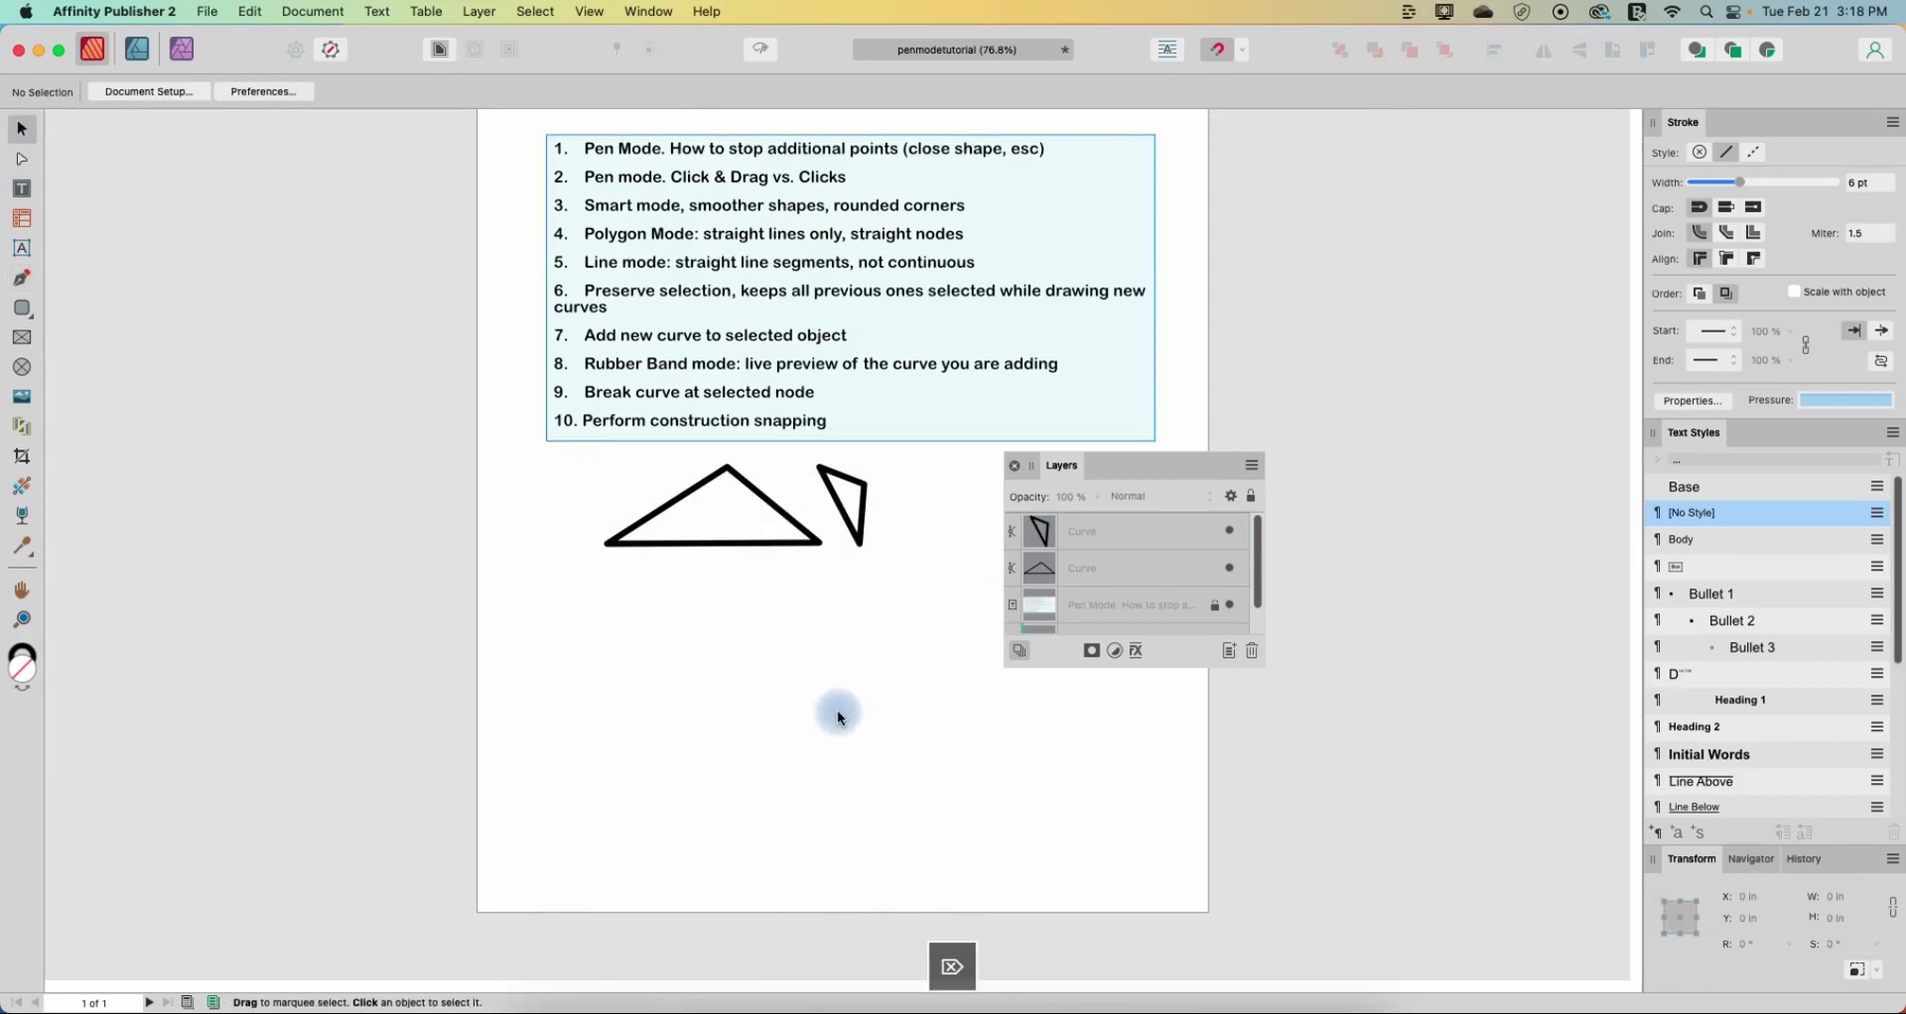
{"action": "left_click", "coordinate": [860, 526]}
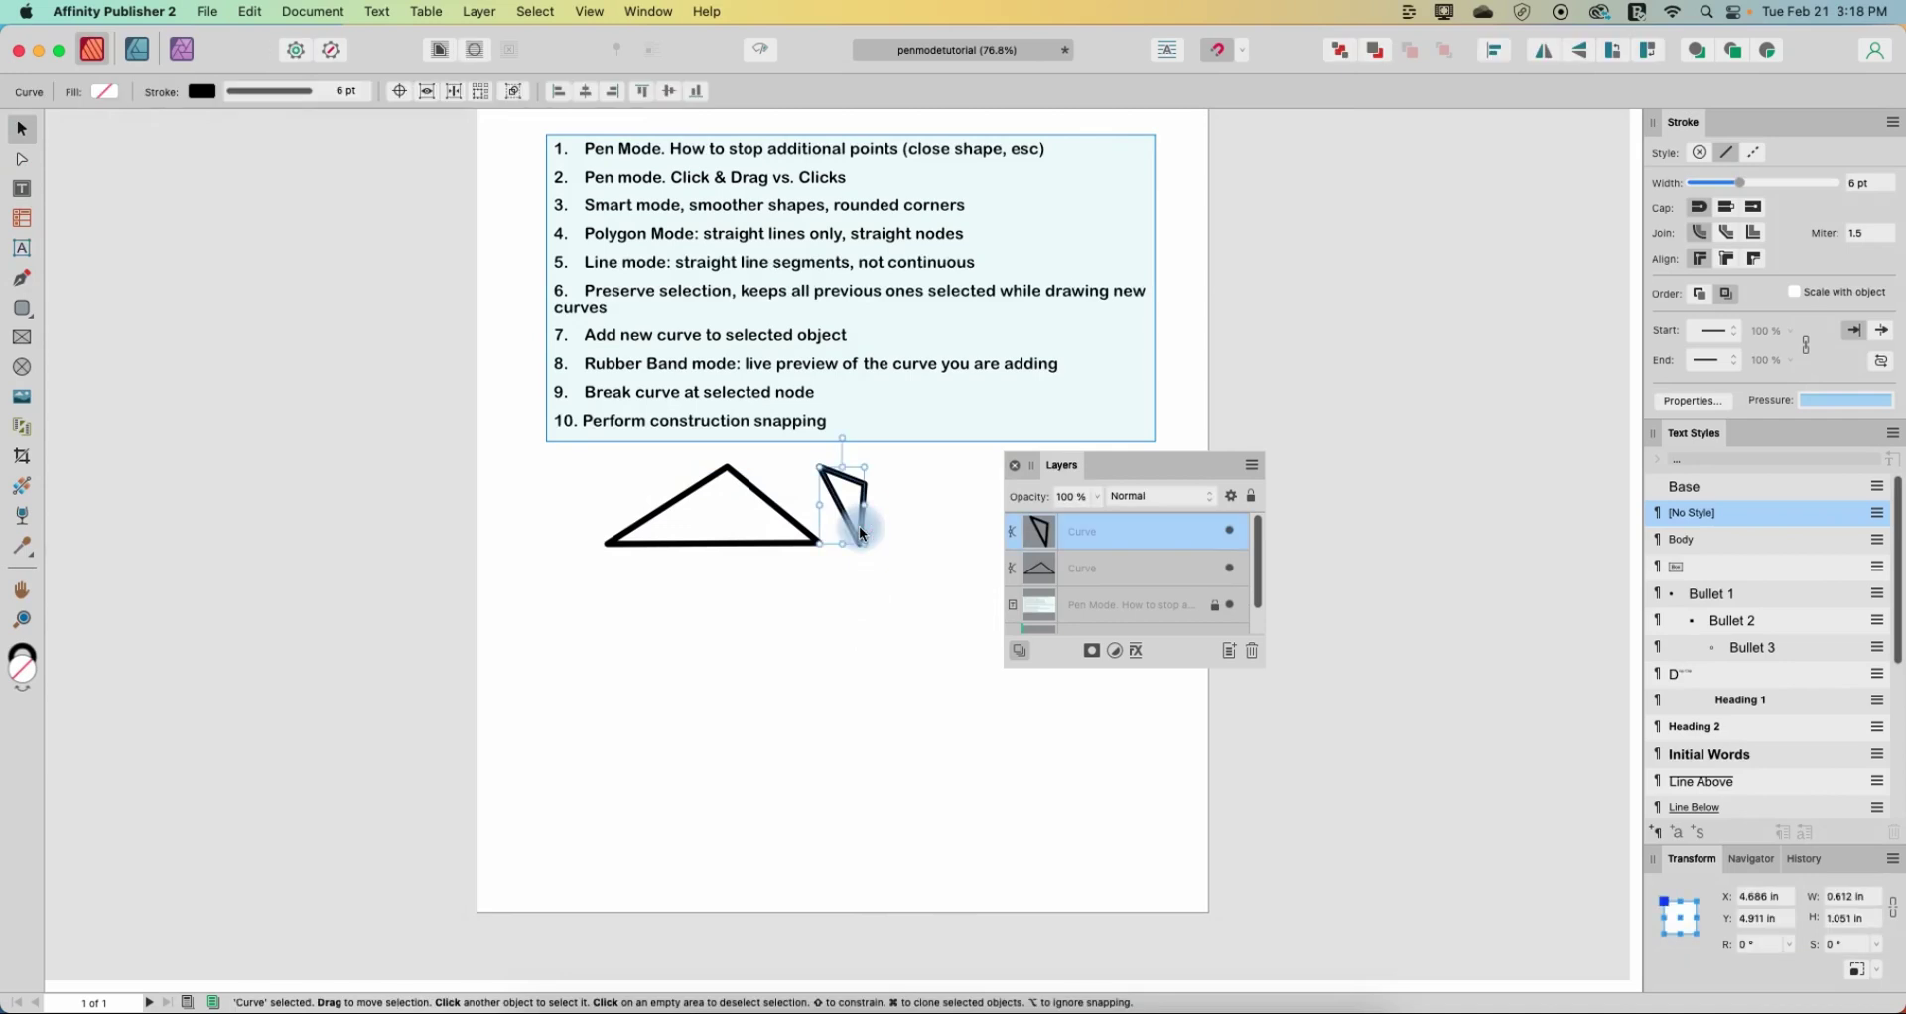
{"action": "key", "text": "Delete"}
{"action": "left_click", "coordinate": [793, 521]}
{"action": "key", "text": "Delete"}
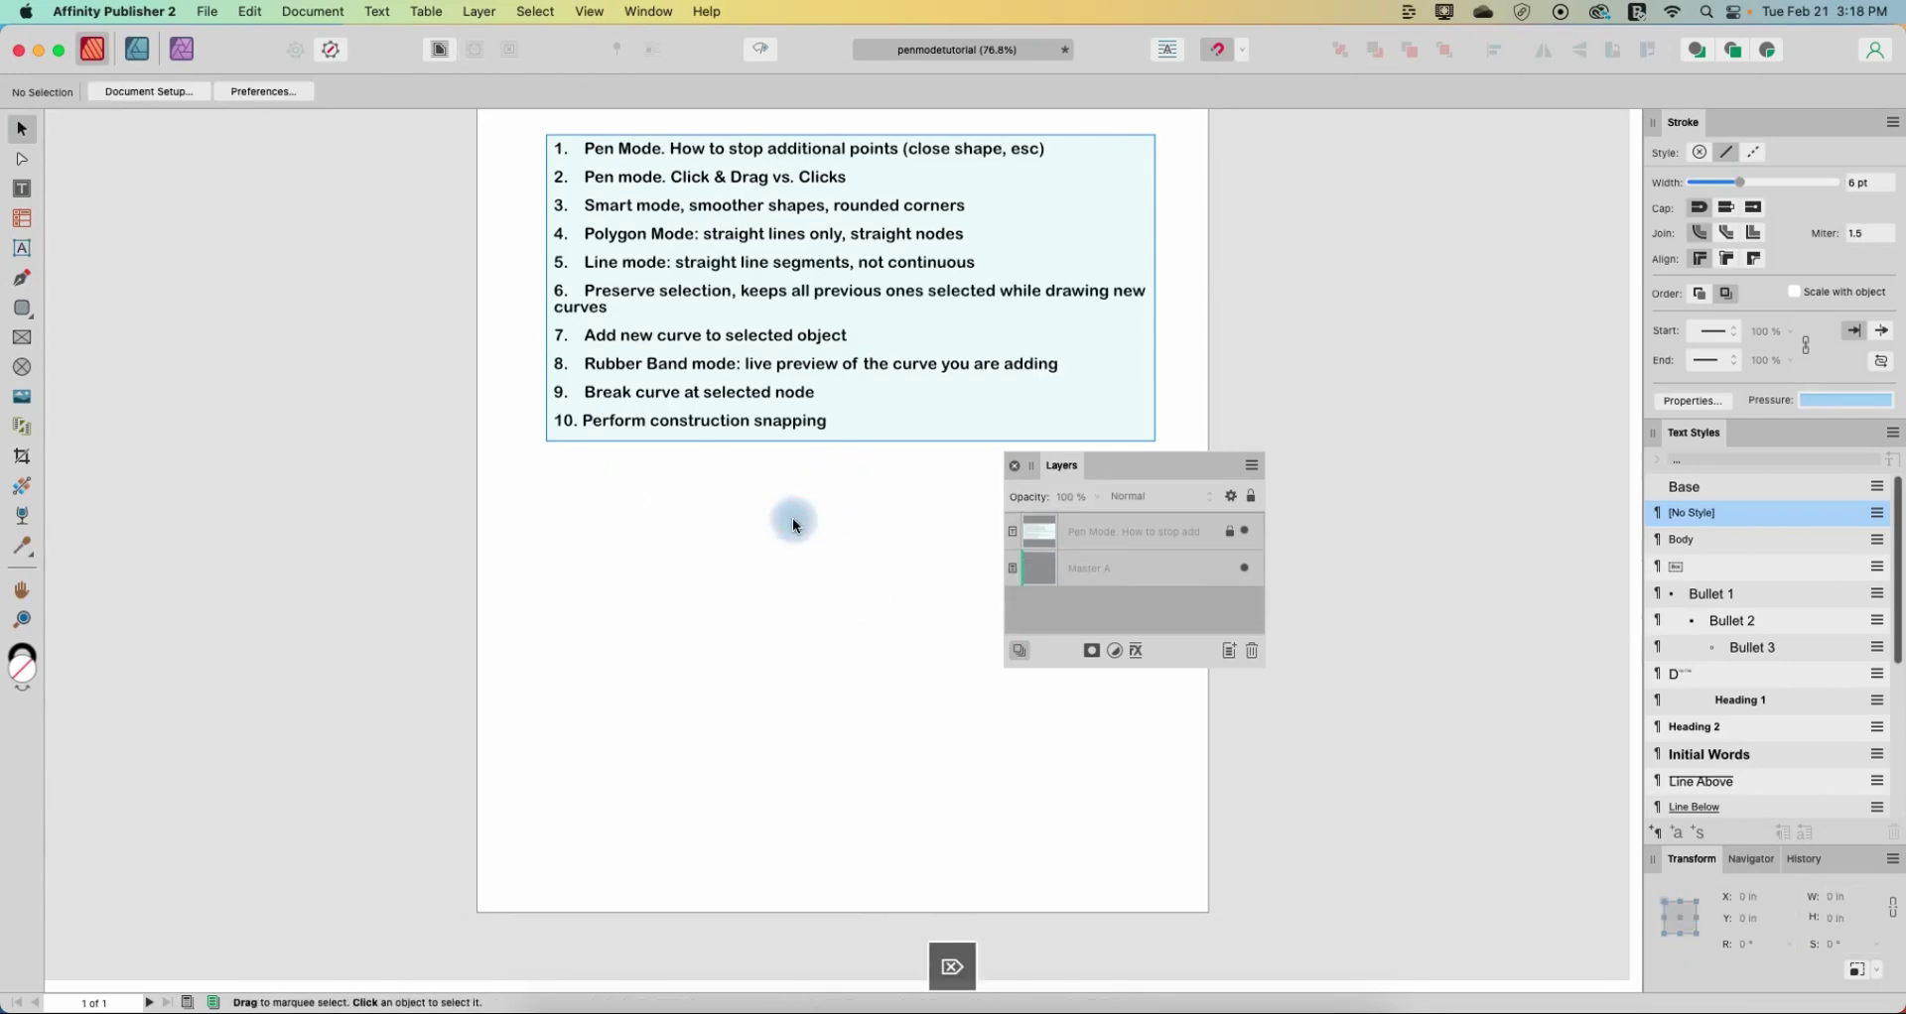